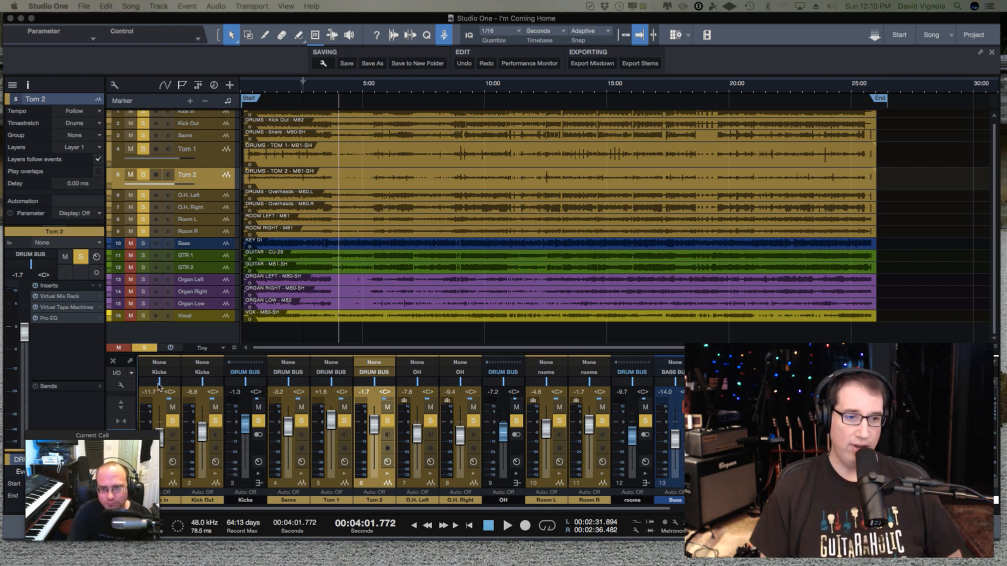
Move the video call window out of the way and expand the mixer console to show the channels' inserts
{"action": "left_click_drag", "start_coordinate": [79, 435], "coordinate": [1006, 375]}
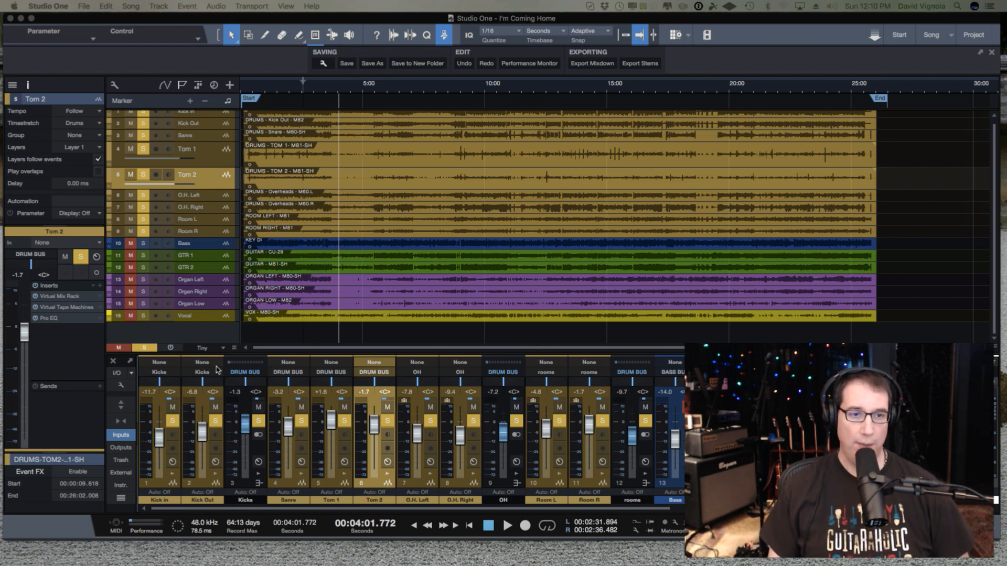
{"action": "left_click", "coordinate": [118, 403]}
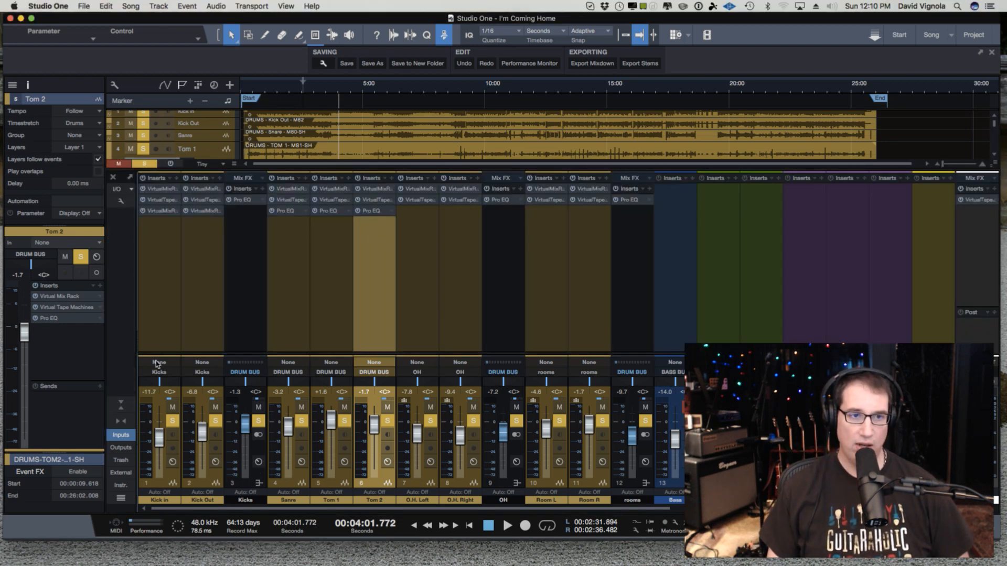
Place the playhead at about 7.5 seconds, just before the drum recordings begin
{"action": "left_click", "coordinate": [247, 89]}
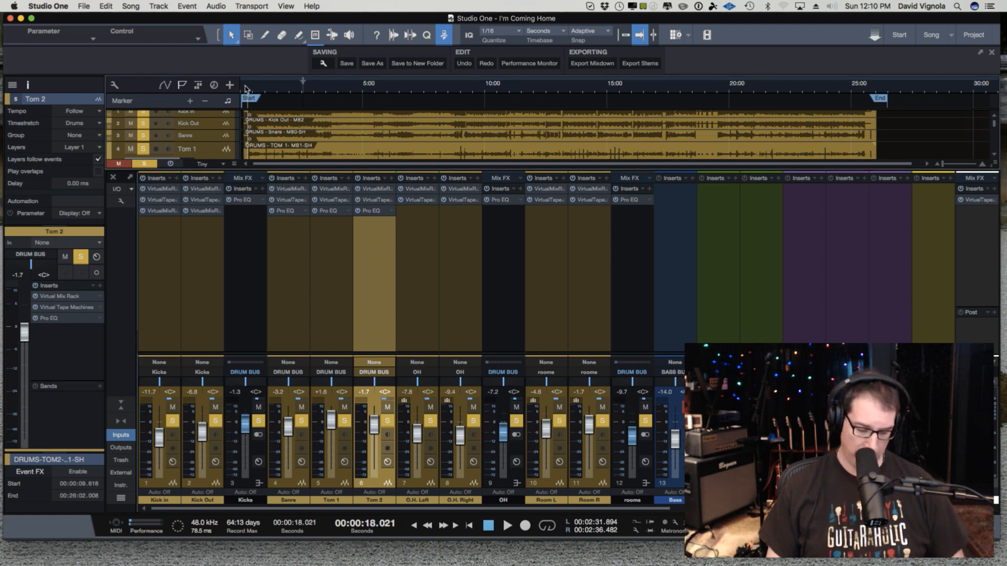
{"action": "scroll", "coordinate": [244, 86], "scroll_direction": "up", "scroll_amount": 5}
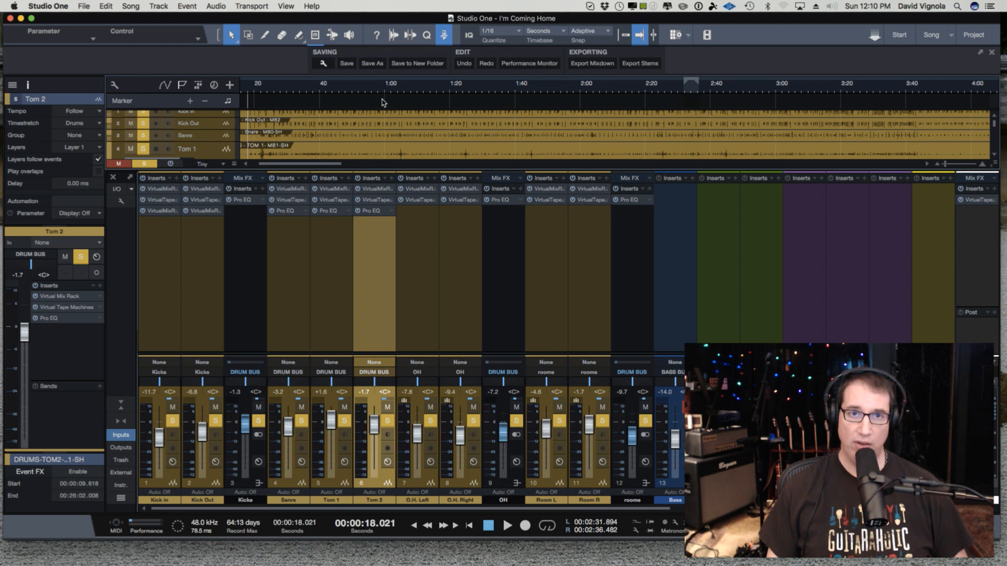
{"action": "scroll", "coordinate": [383, 102], "scroll_direction": "left", "scroll_amount": 3}
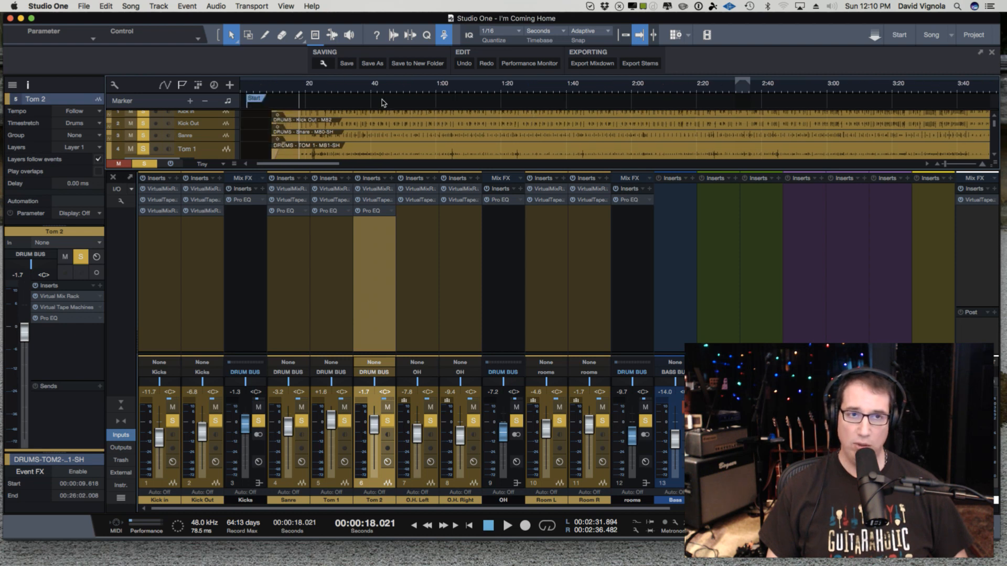
{"action": "left_click", "coordinate": [264, 86]}
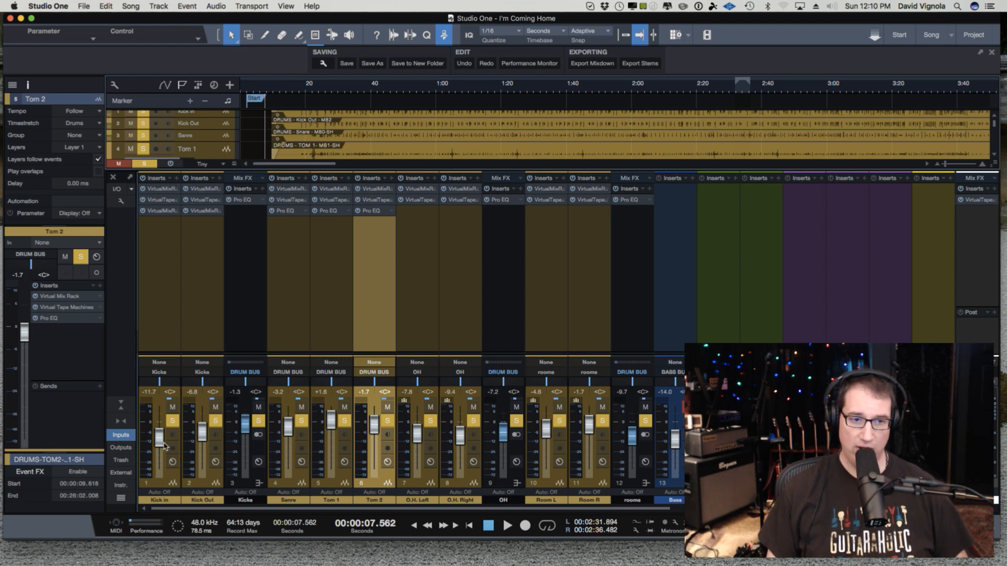
Audition the drums with the inserts bypassed and enabled on all channels from Kick in to the rooms bus, then stop playback
{"action": "left_click", "coordinate": [166, 483]}
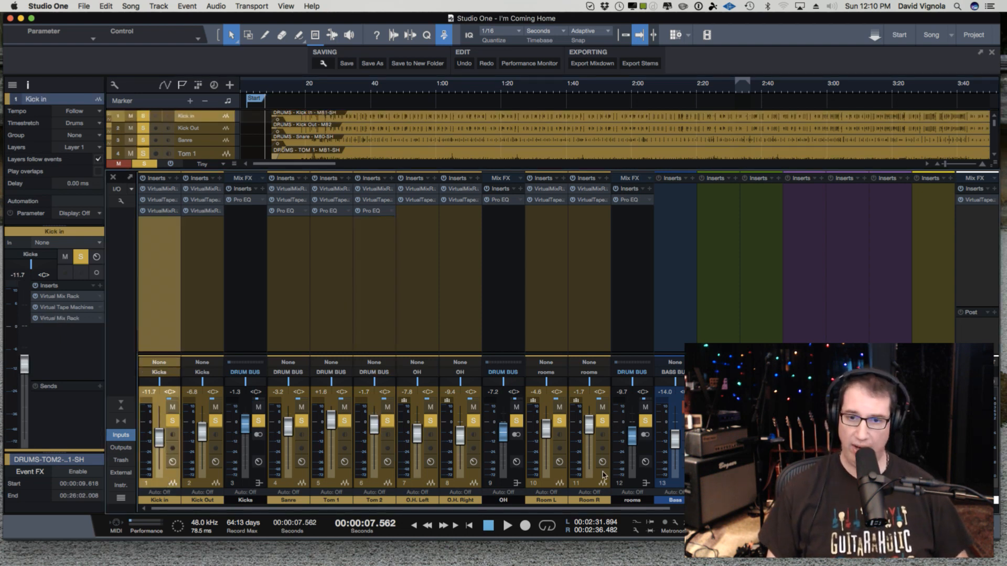
{"action": "left_click", "coordinate": [641, 483], "text": "shift"}
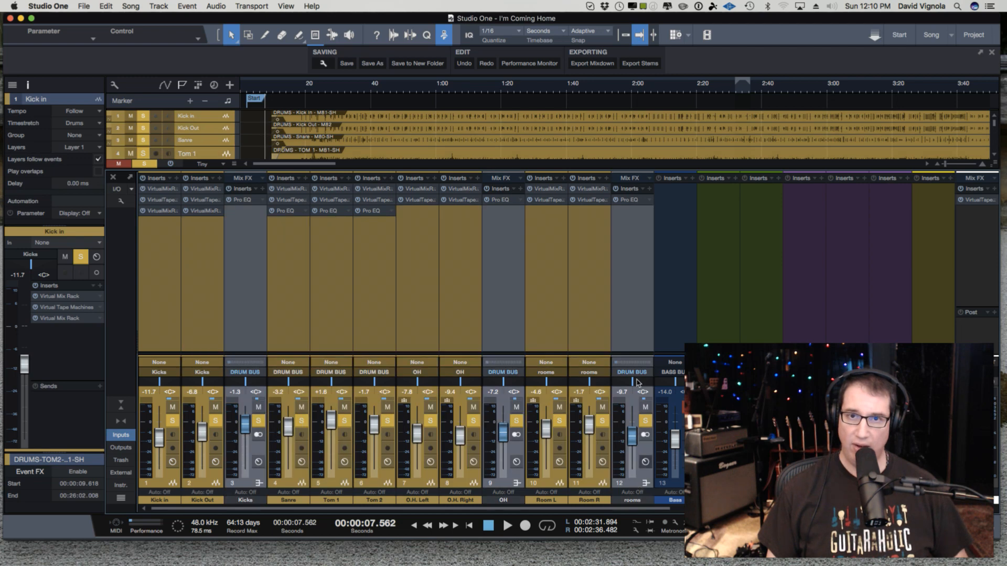
{"action": "left_click", "coordinate": [143, 178]}
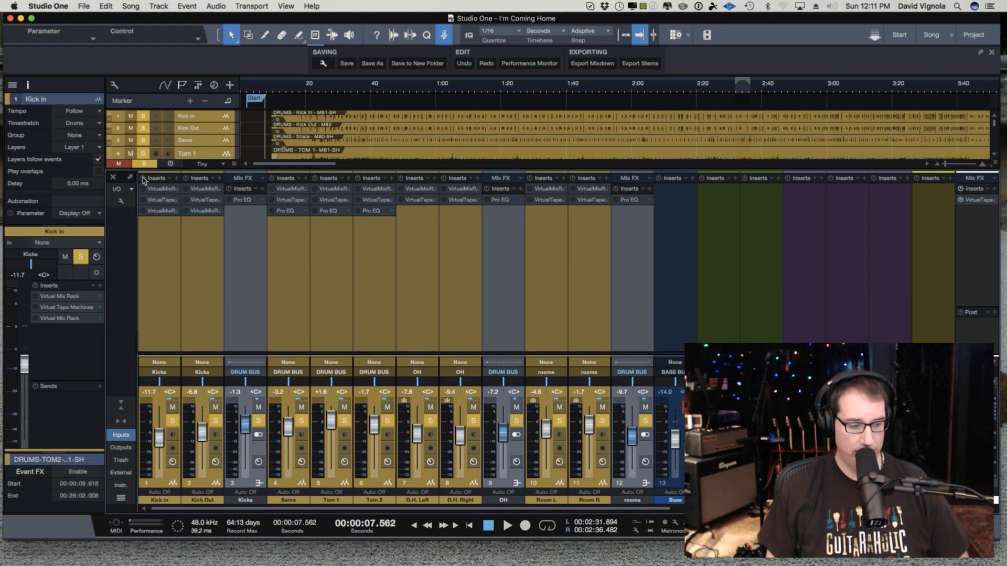
{"action": "key", "text": "space"}
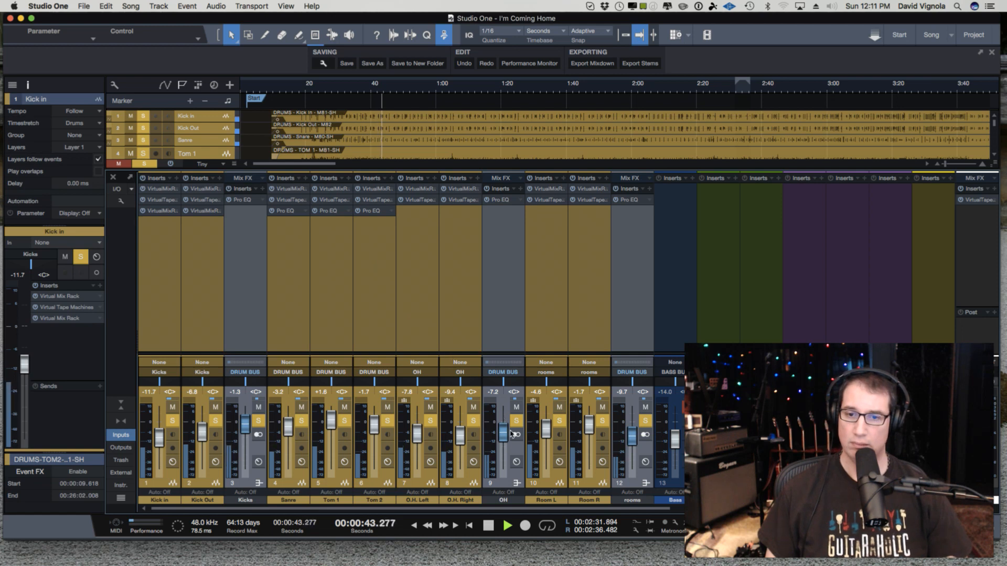
{"action": "left_click", "coordinate": [596, 483]}
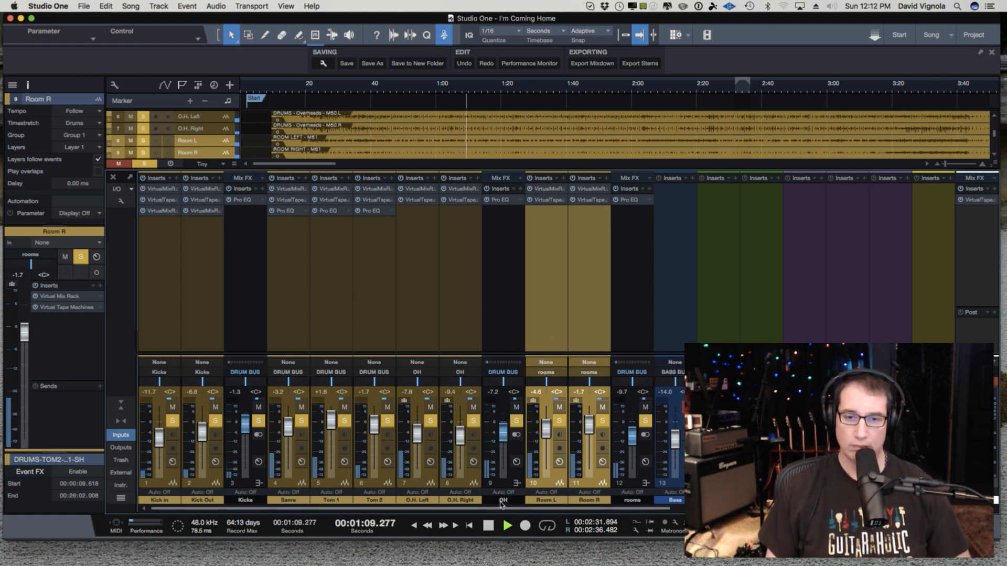
{"action": "left_click_drag", "start_coordinate": [500, 509], "coordinate": [505, 508]}
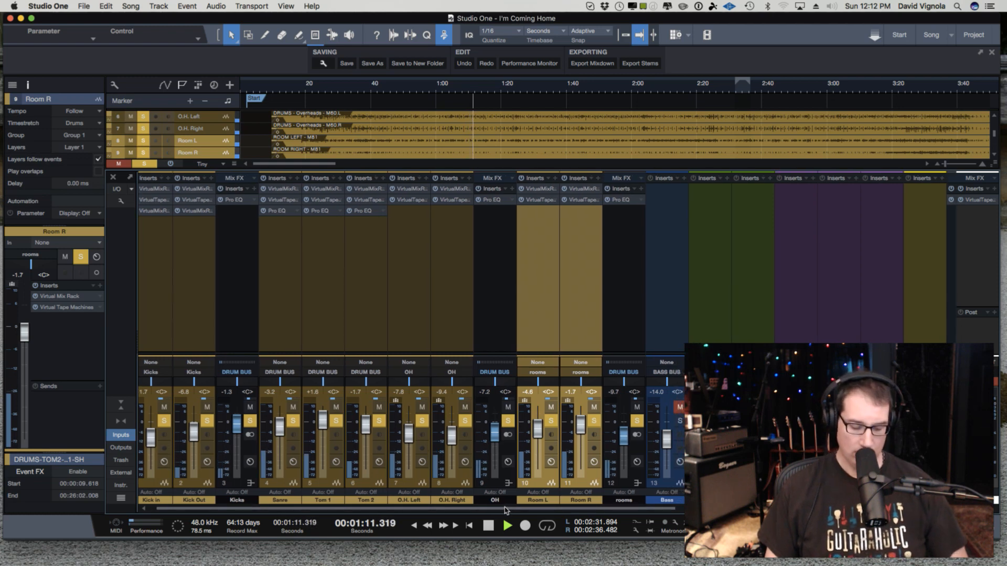
{"action": "key", "text": "space"}
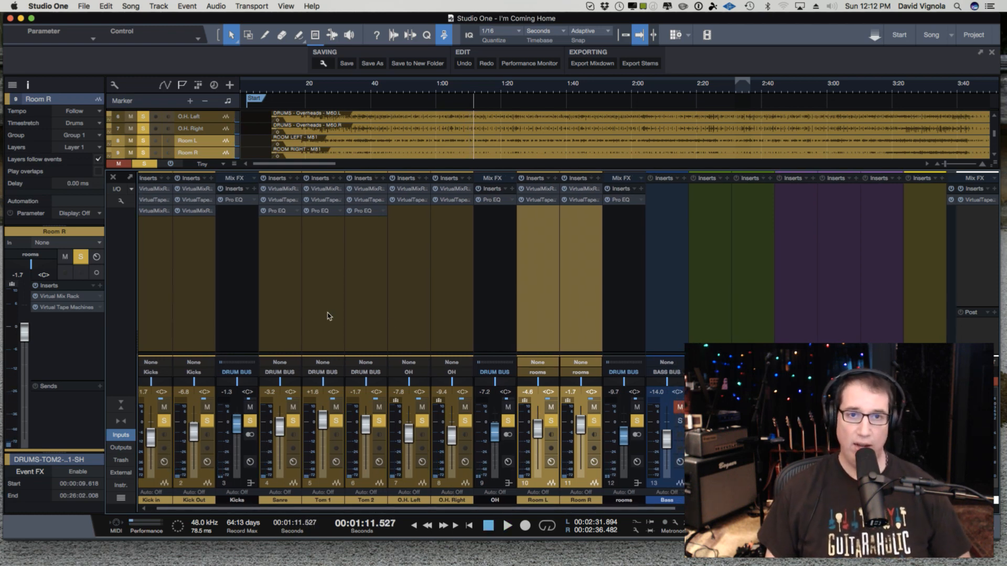
Inspect the Virtual Tape Machines insert on the main output and close its window
{"action": "left_click_drag", "start_coordinate": [347, 514], "coordinate": [576, 512]}
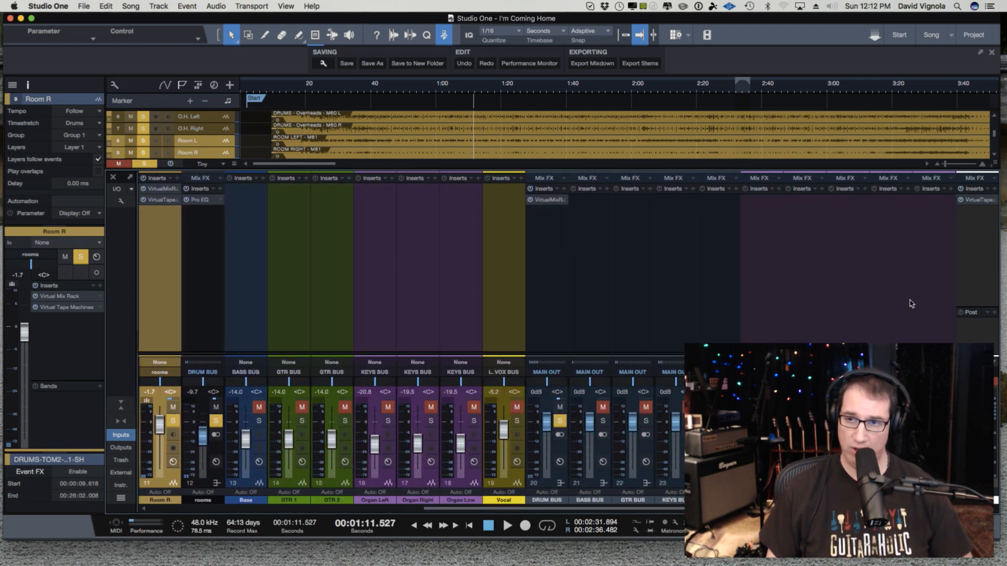
{"action": "left_click", "coordinate": [975, 201]}
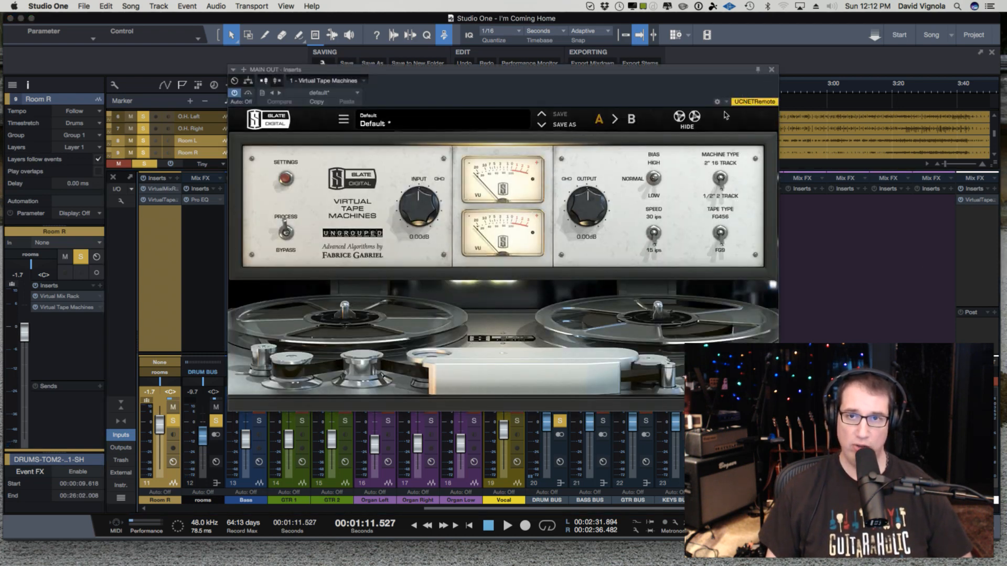
{"action": "left_click", "coordinate": [772, 71]}
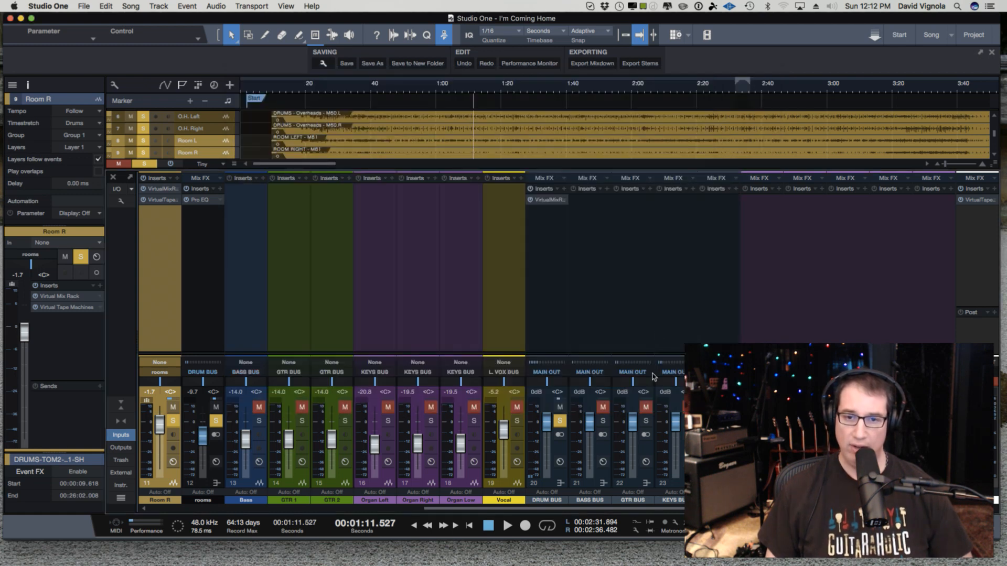
Open the Virtual Mix Rack on the DRUM BUS and lower The Monster's mix to about 11%
{"action": "left_click", "coordinate": [560, 312]}
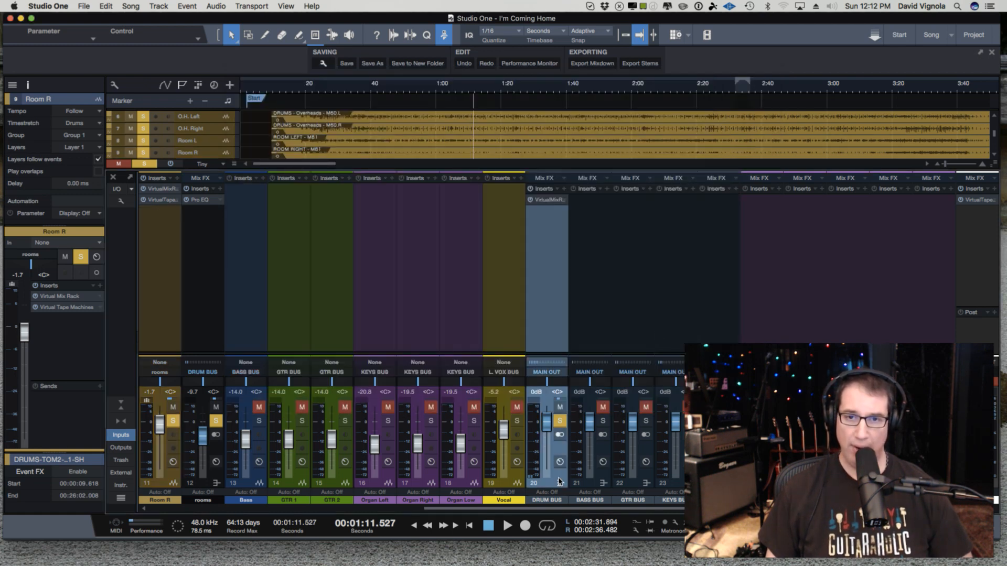
{"action": "left_click", "coordinate": [545, 200]}
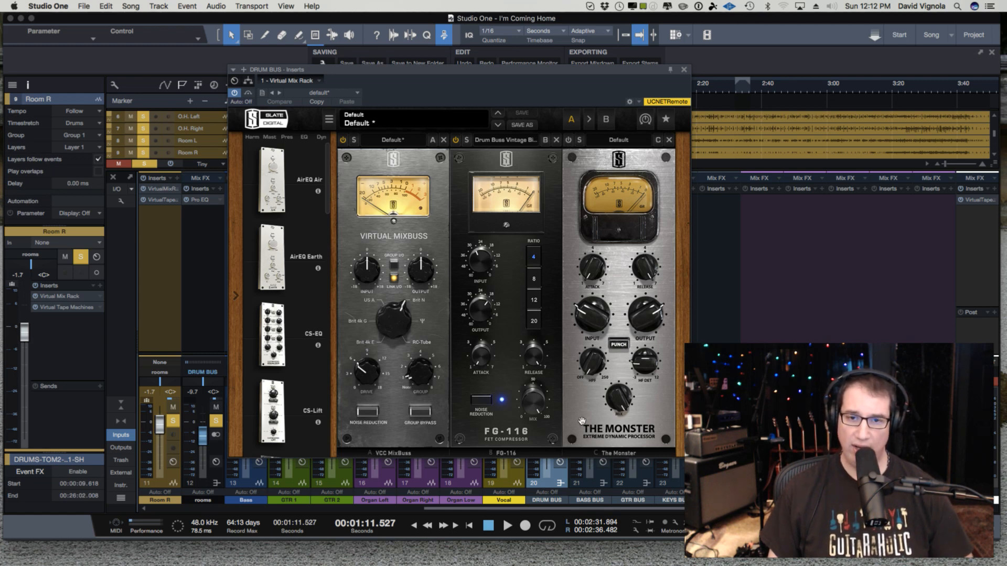
{"action": "left_click_drag", "start_coordinate": [620, 405], "coordinate": [601, 503]}
{"action": "left_click_drag", "start_coordinate": [602, 505], "coordinate": [602, 510]}
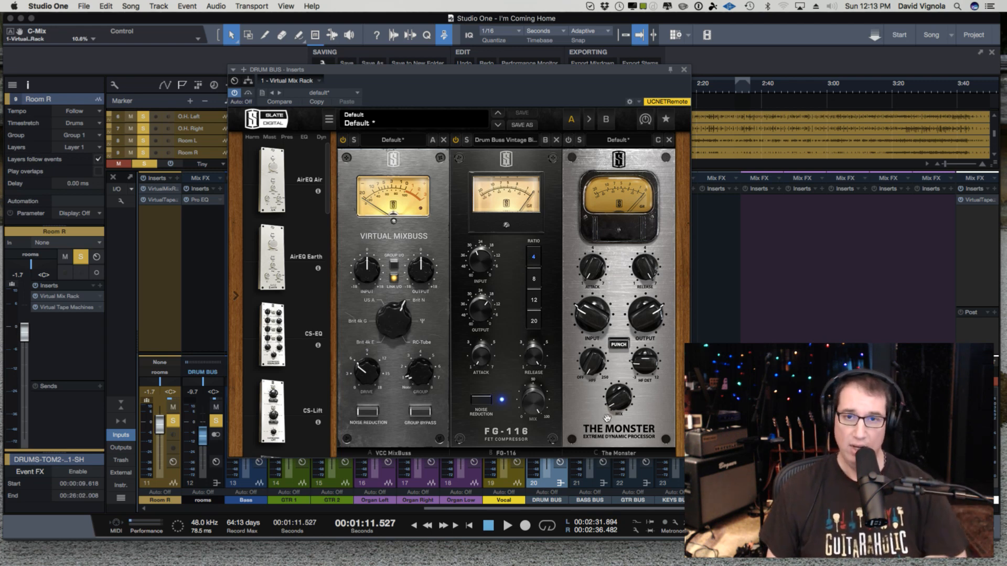
{"action": "mouse_move", "coordinate": [615, 405]}
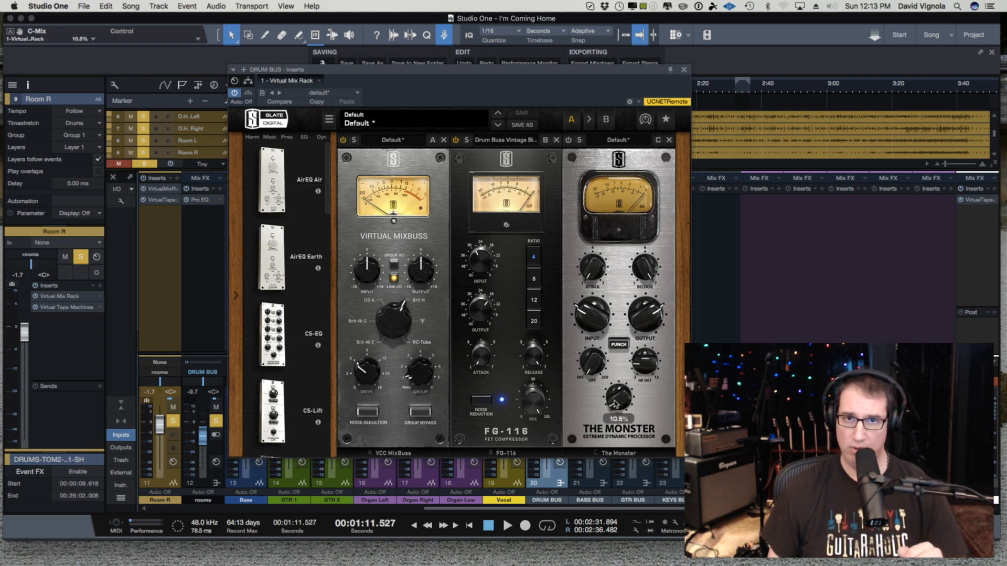
Switch The Monster module on and back off, and close the DRUM BUS plug-in window
{"action": "left_click", "coordinate": [569, 140]}
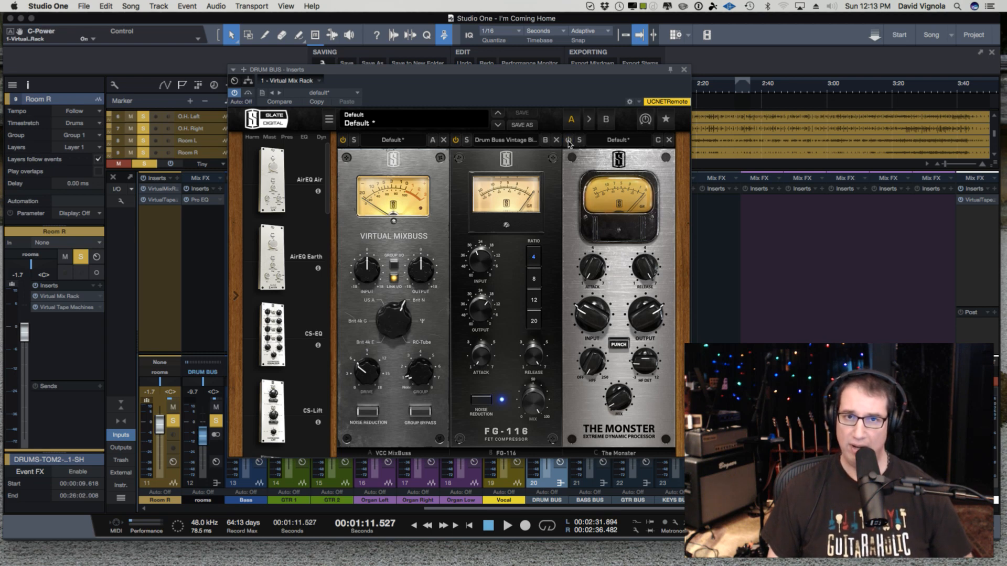
{"action": "left_click", "coordinate": [568, 140]}
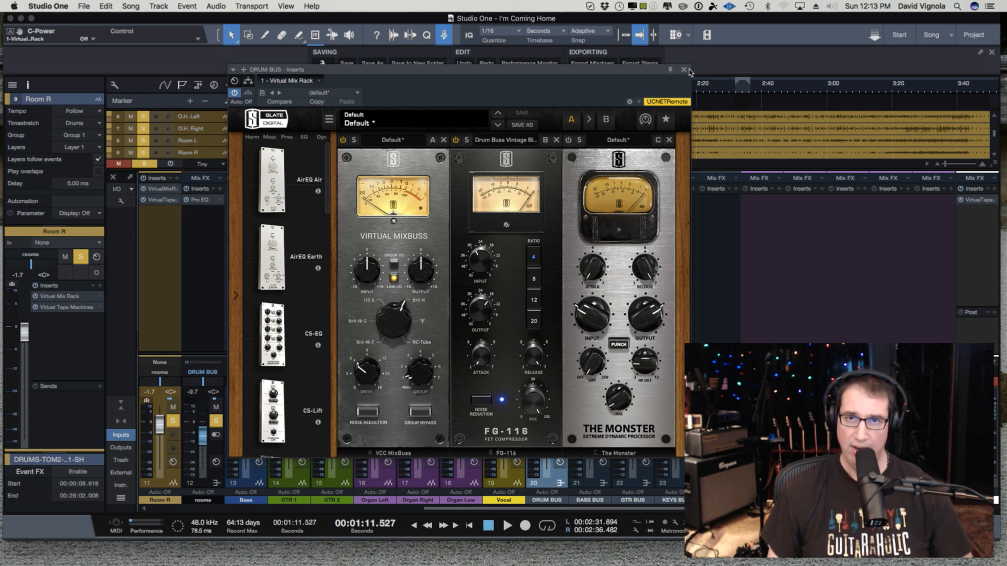
{"action": "left_click", "coordinate": [684, 69]}
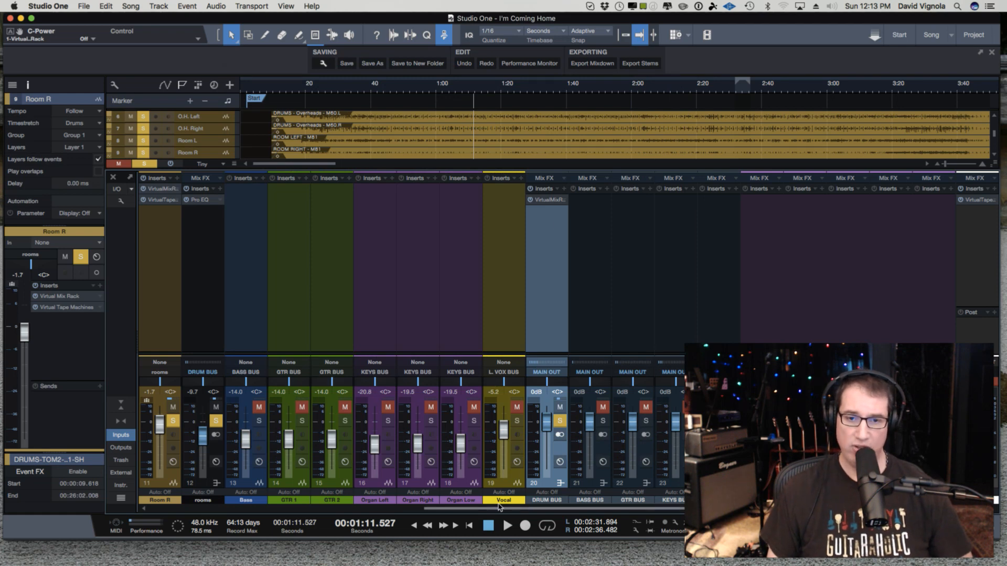
Review the Kick in channel's three inserts, both Virtual Mix Racks and the Virtual Tape Machines, and close the plug-in window
{"action": "left_click_drag", "start_coordinate": [497, 510], "coordinate": [224, 510]}
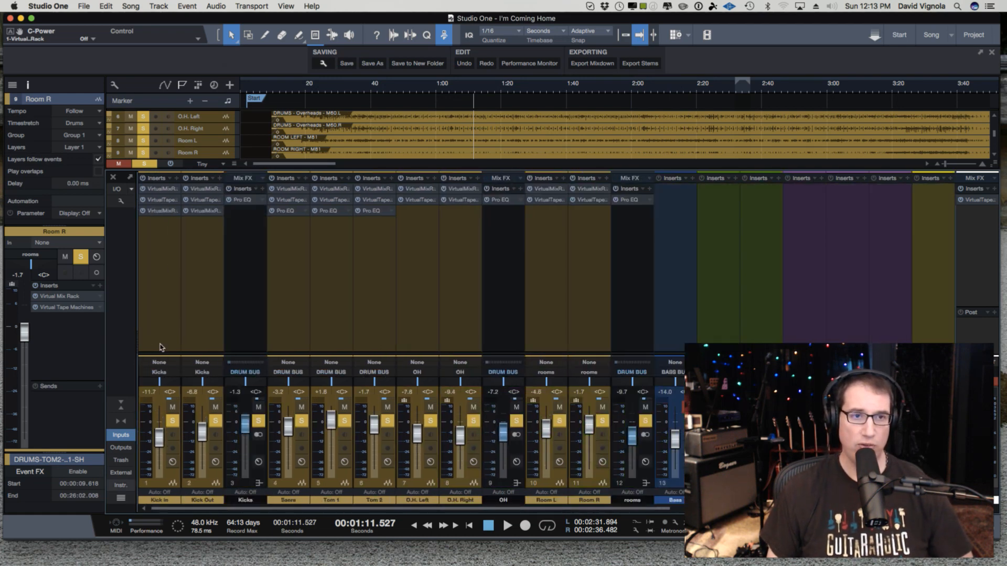
{"action": "left_click", "coordinate": [161, 189]}
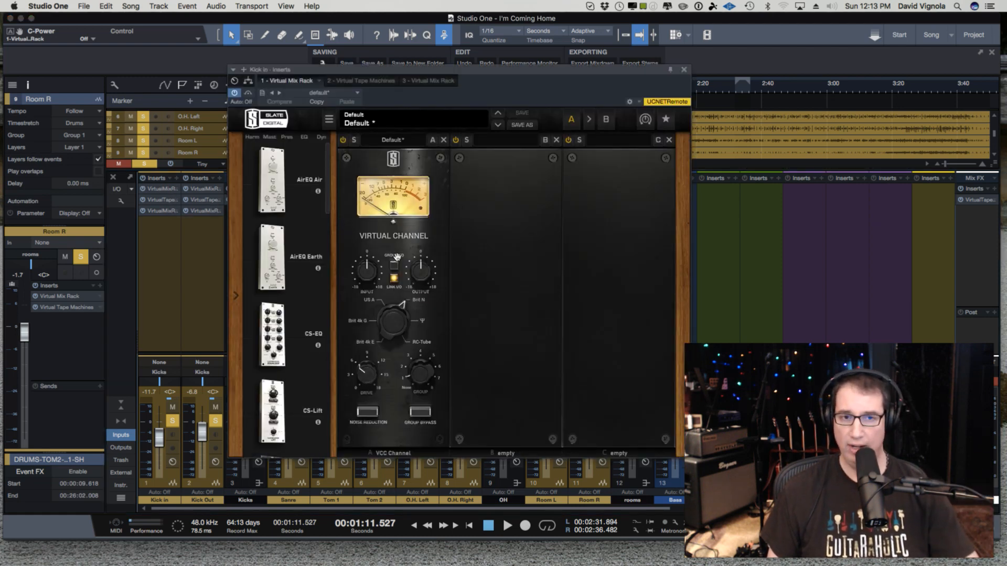
{"action": "left_click", "coordinate": [383, 81]}
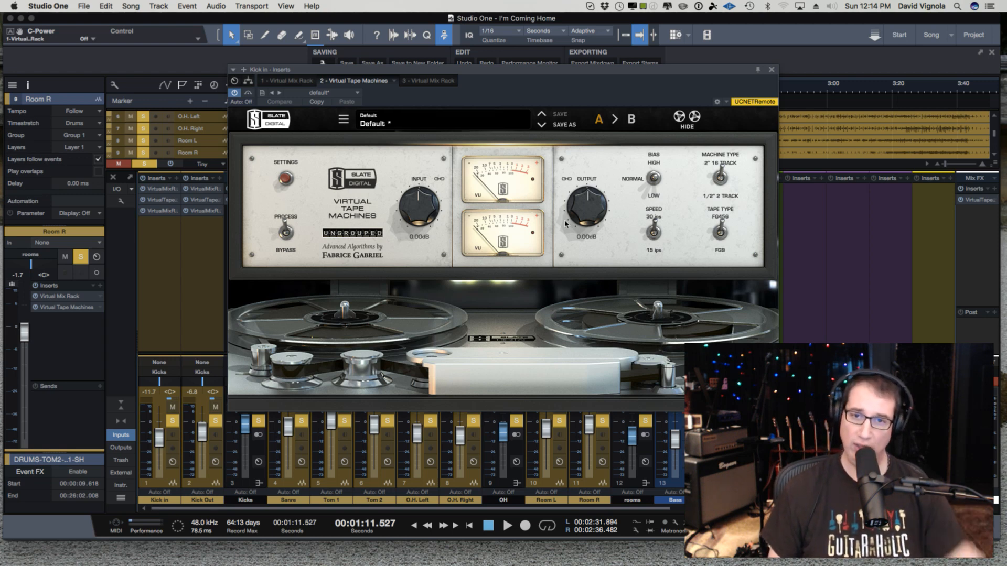
{"action": "left_click", "coordinate": [424, 82]}
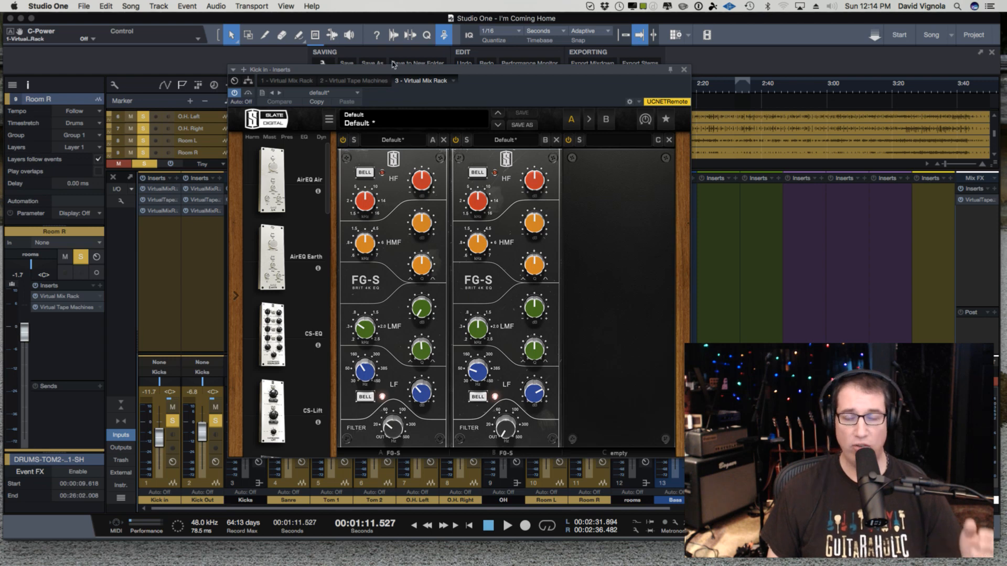
{"action": "left_click", "coordinate": [684, 70]}
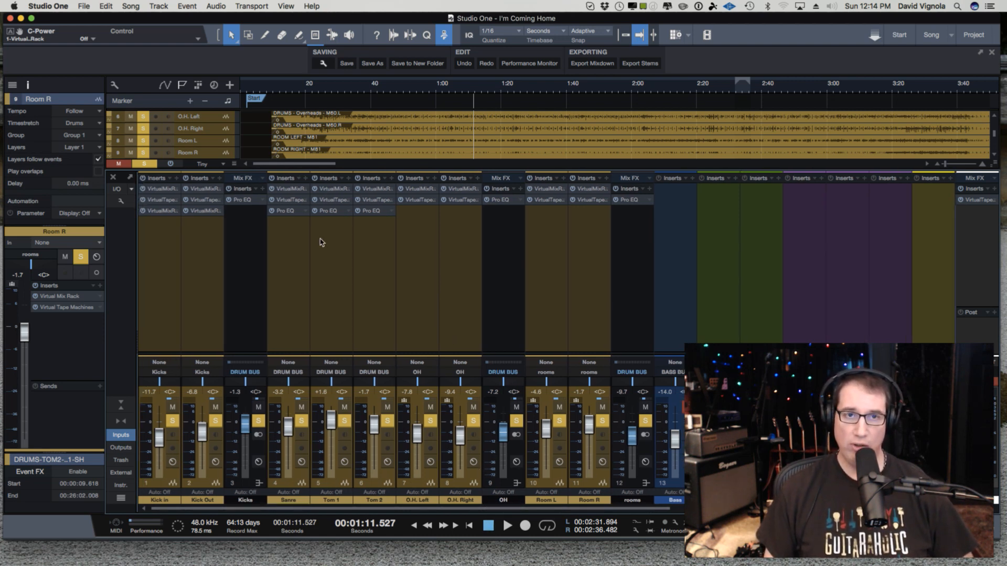
Place the playhead at about 14 seconds and open the DRUM BUS Virtual Mix Rack with the mixer channels still in view
{"action": "left_click", "coordinate": [285, 87]}
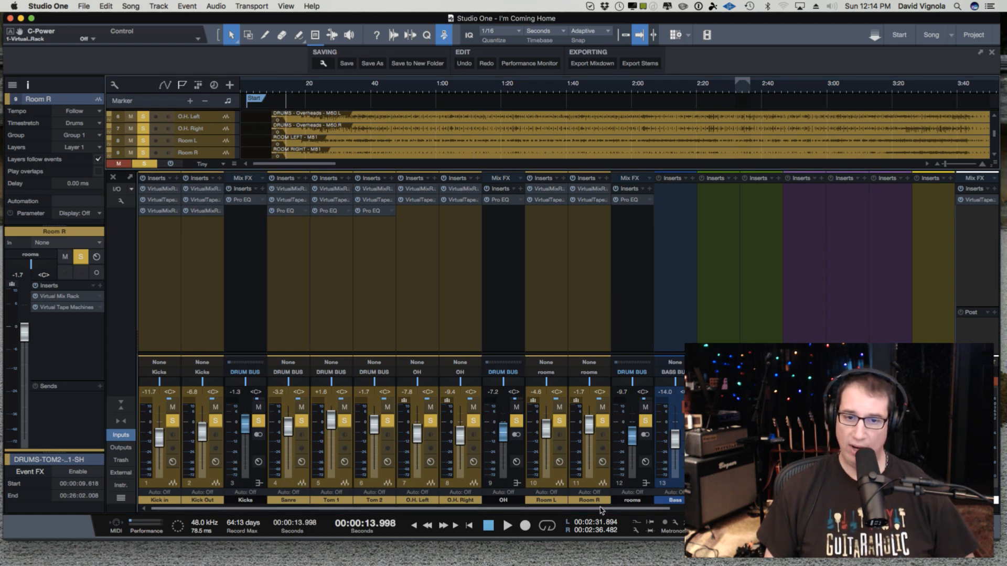
{"action": "left_click_drag", "start_coordinate": [601, 510], "coordinate": [743, 510]}
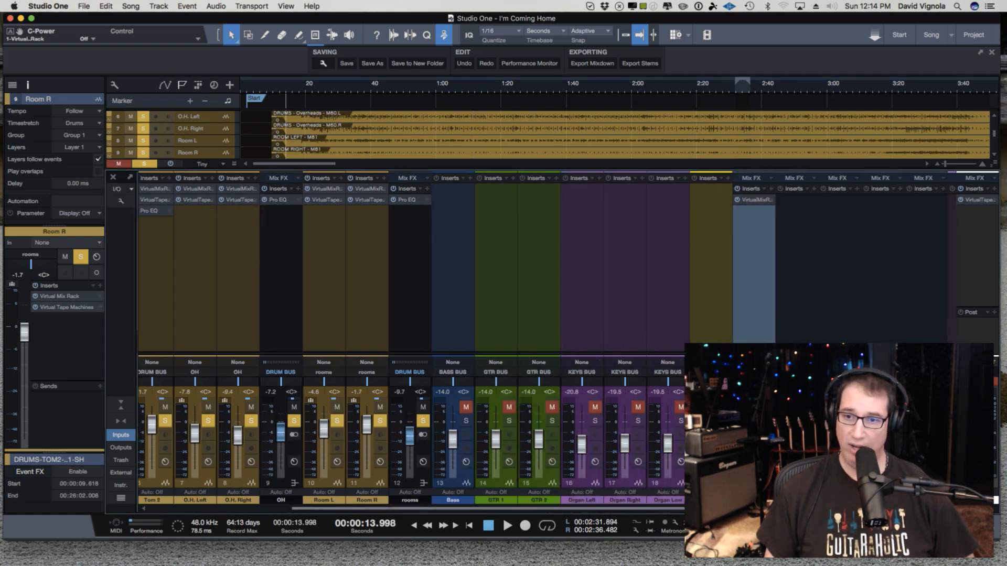
{"action": "left_click", "coordinate": [751, 200]}
{"action": "left_click_drag", "start_coordinate": [524, 73], "coordinate": [575, 89]}
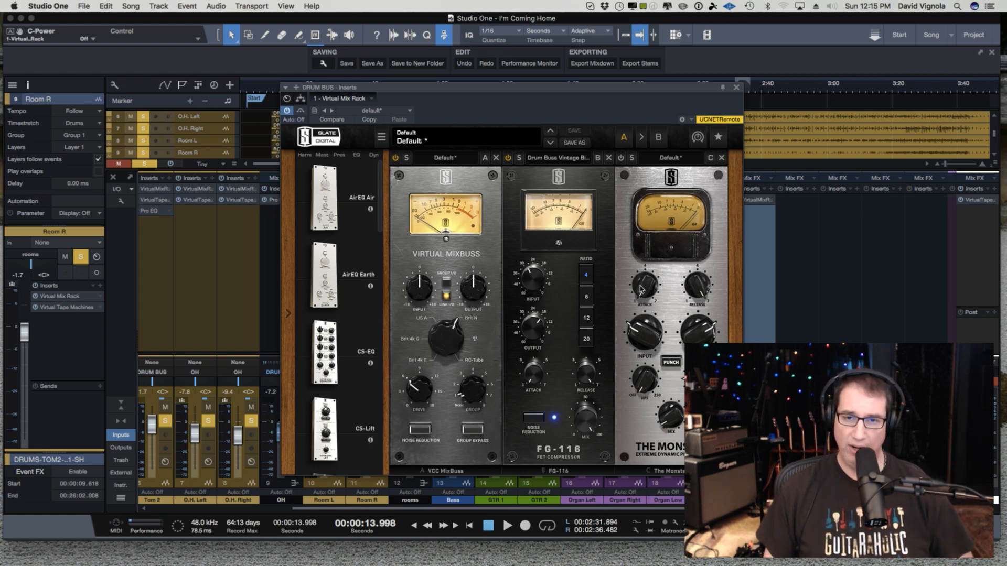
Load the Drum Group Smasher preset in The Monster with its mix at about 10% and play the drums
{"action": "left_click", "coordinate": [672, 158]}
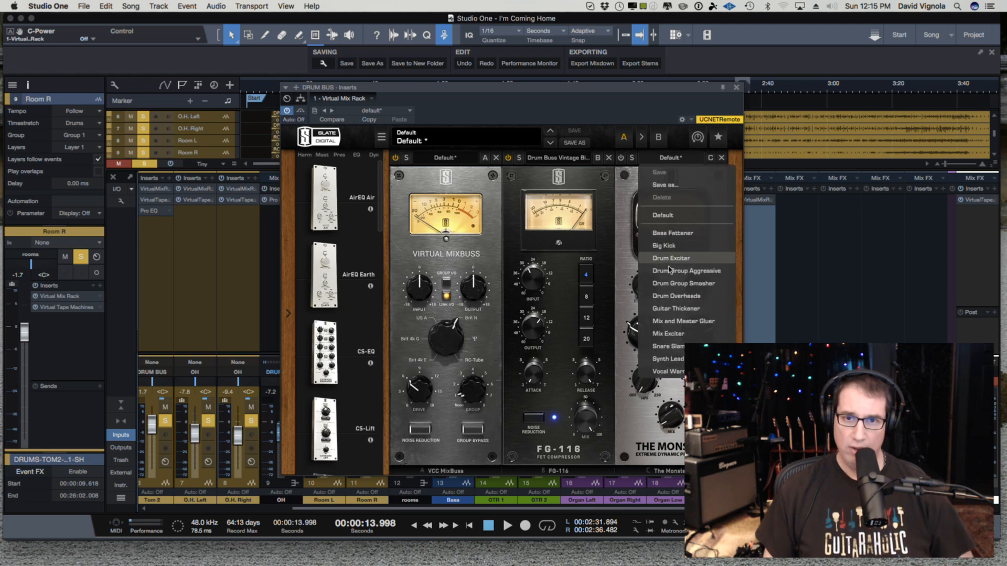
{"action": "left_click", "coordinate": [669, 283]}
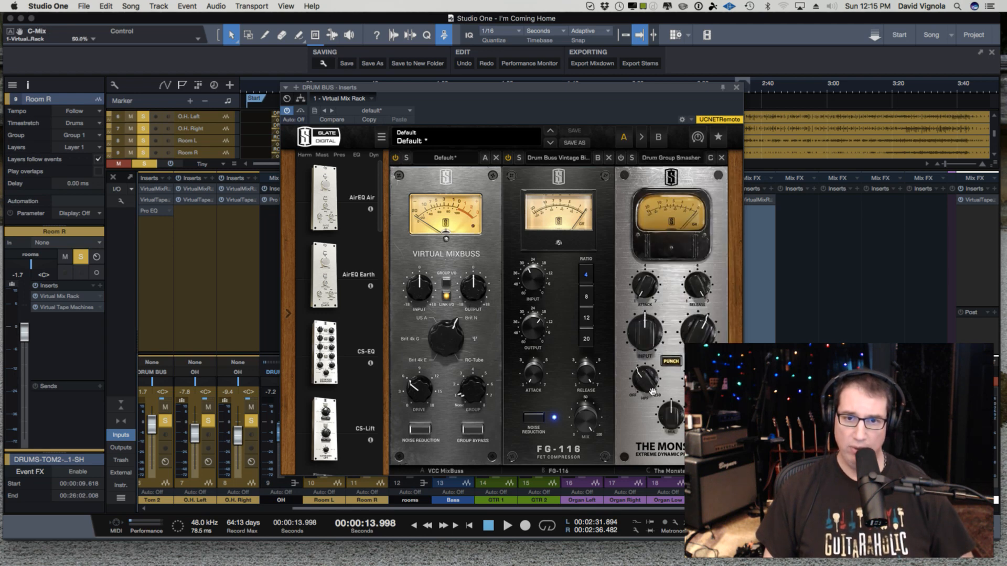
{"action": "left_click_drag", "start_coordinate": [666, 435], "coordinate": [662, 459]}
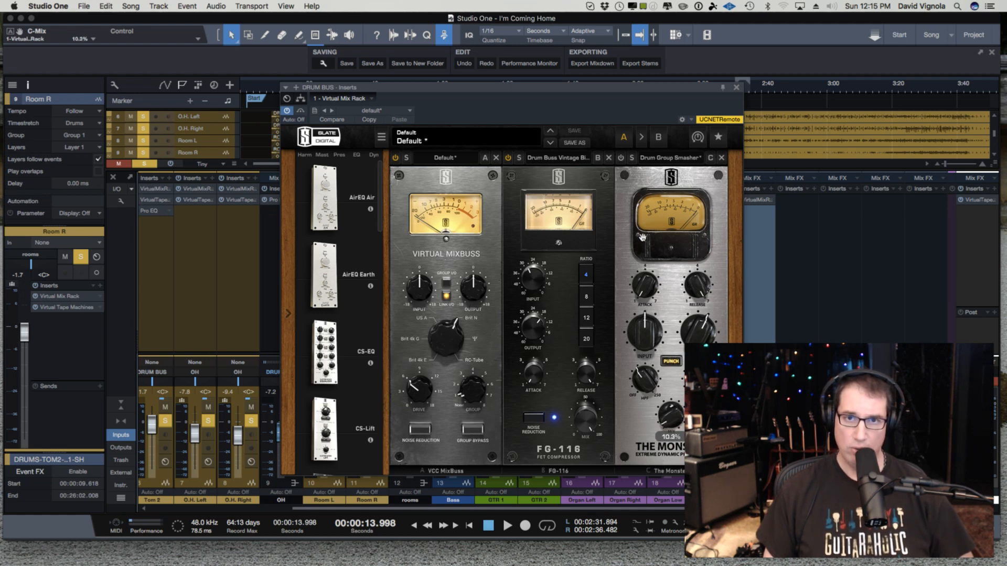
{"action": "key", "text": "space"}
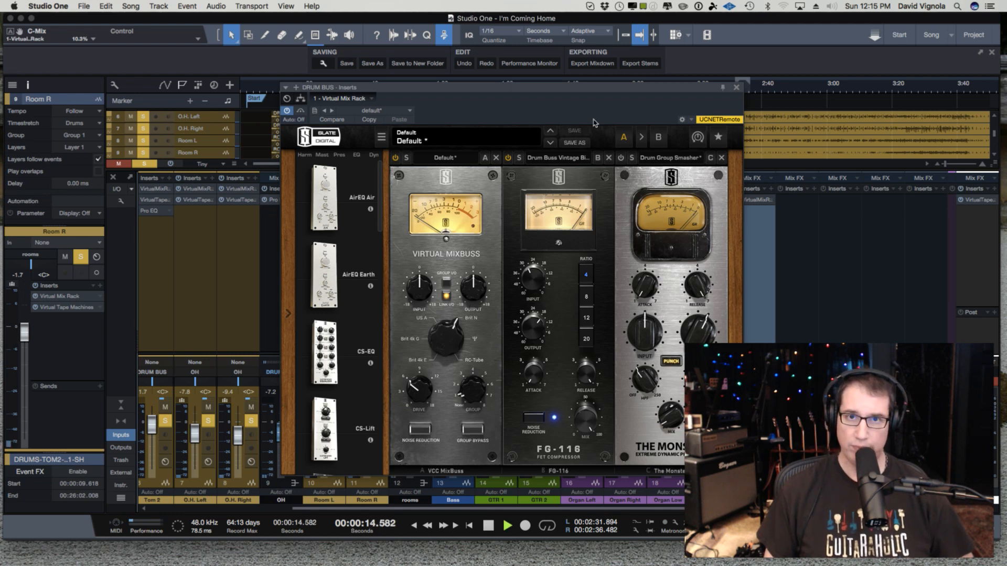
Switch on The Monster, raise its mix to about 22.8%, and compare the drums with the module bypassed and active
{"action": "left_click_drag", "start_coordinate": [444, 87], "coordinate": [439, 109]}
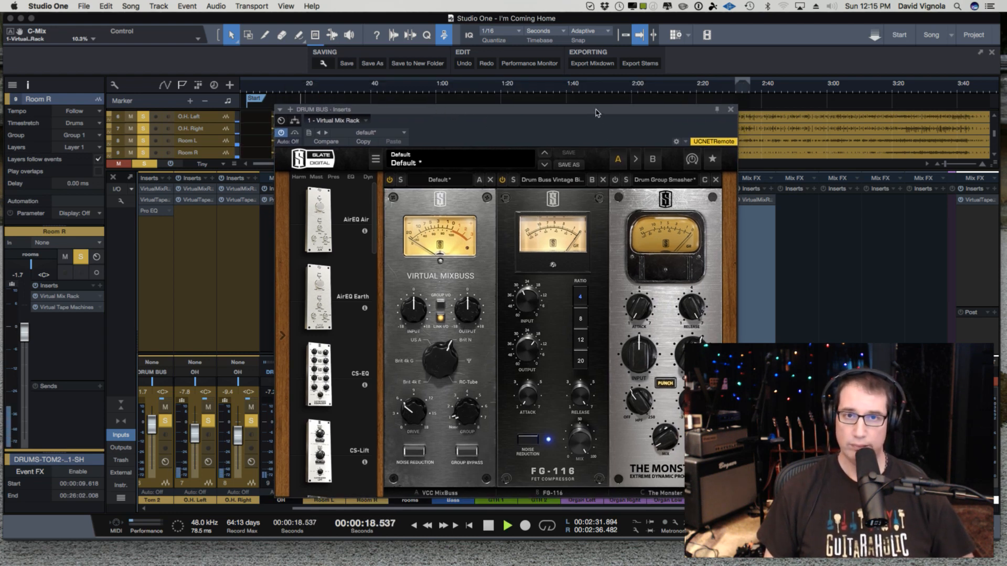
{"action": "left_click_drag", "start_coordinate": [596, 112], "coordinate": [590, 86]}
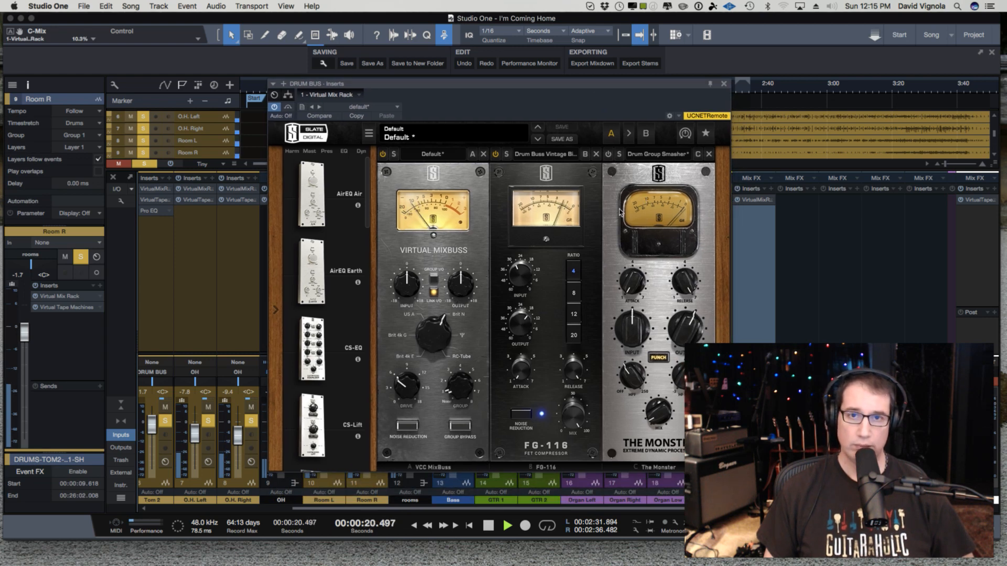
{"action": "left_click", "coordinate": [609, 154]}
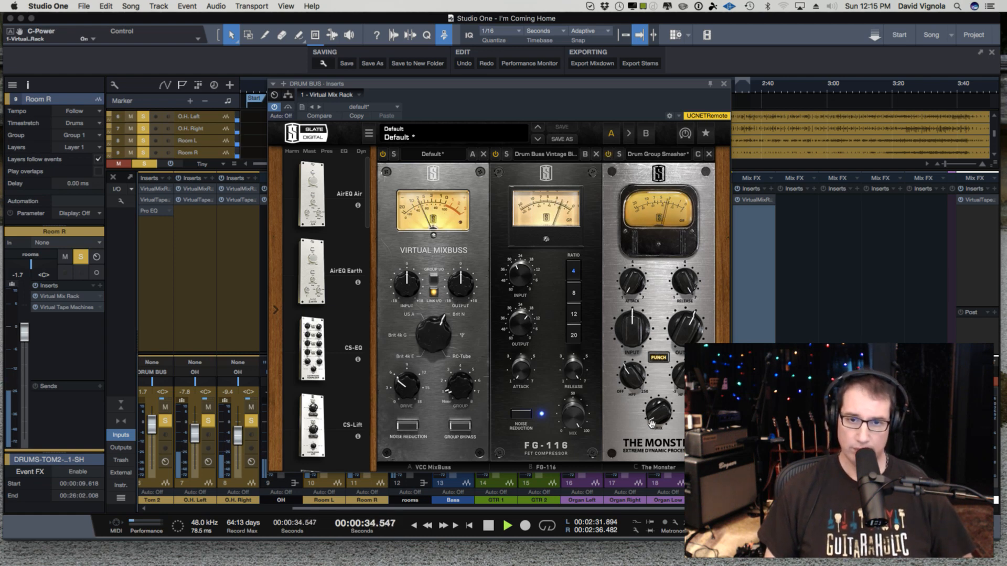
{"action": "left_click_drag", "start_coordinate": [652, 424], "coordinate": [653, 410]}
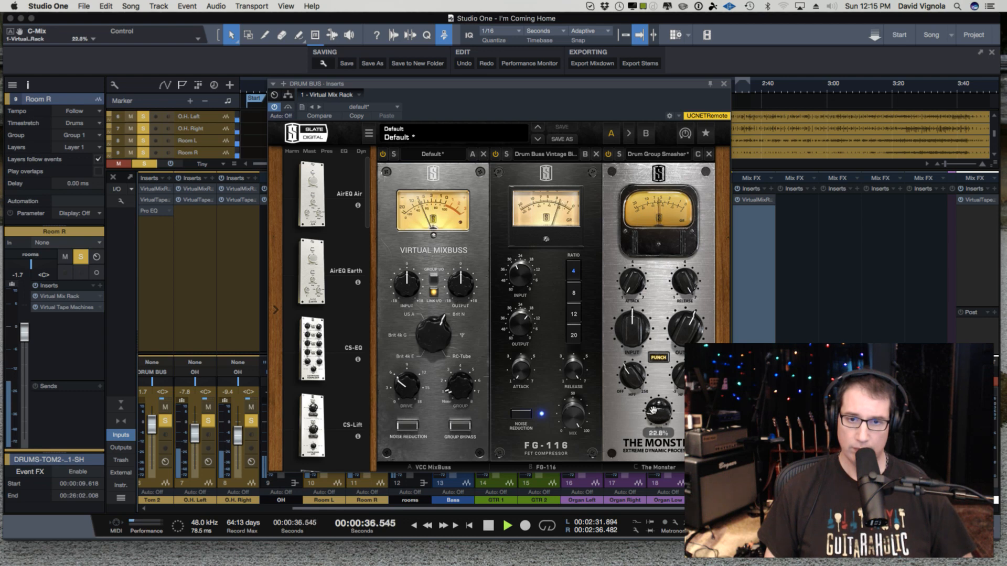
{"action": "left_click", "coordinate": [609, 154]}
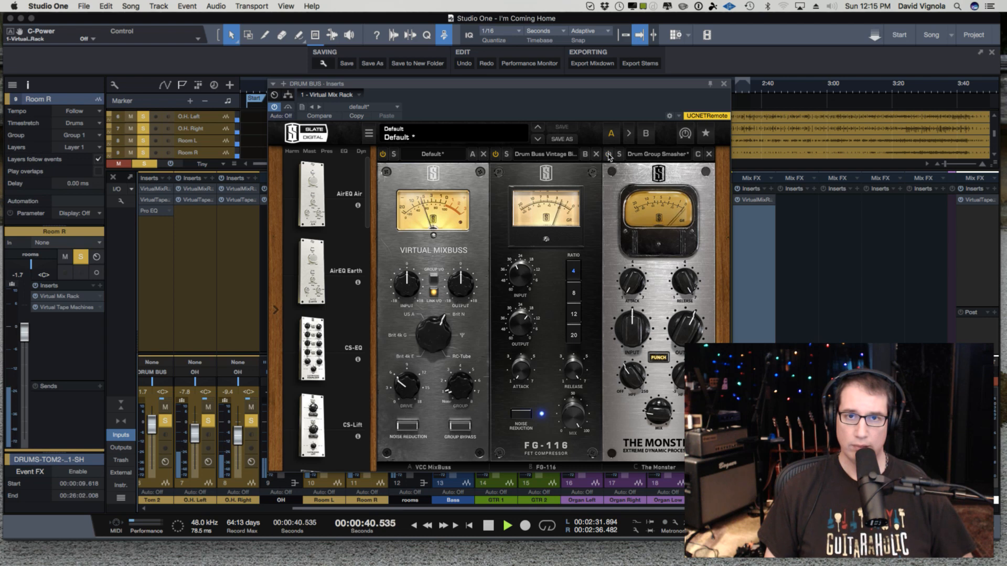
{"action": "left_click", "coordinate": [609, 154]}
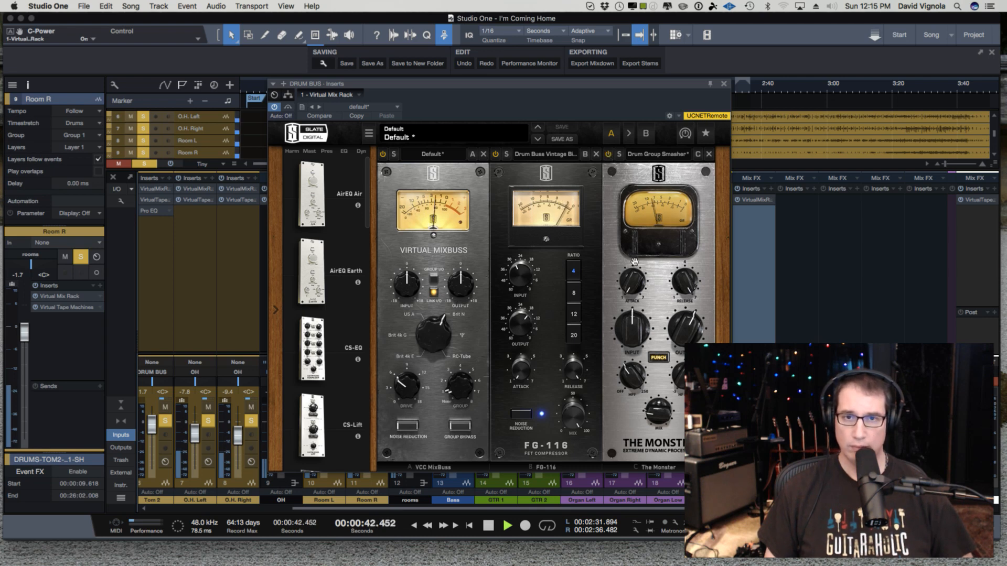
Lower The Monster's mix to about 14.5% while comparing it bypassed and active, stop playback and close the DRUM BUS plug-in window
{"action": "left_click_drag", "start_coordinate": [657, 422], "coordinate": [650, 427]}
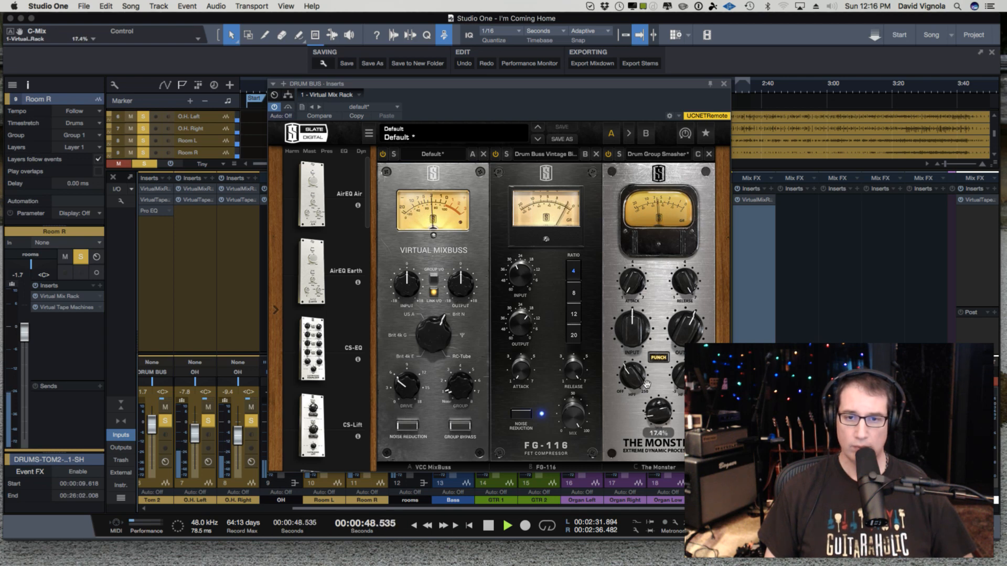
{"action": "left_click", "coordinate": [608, 155]}
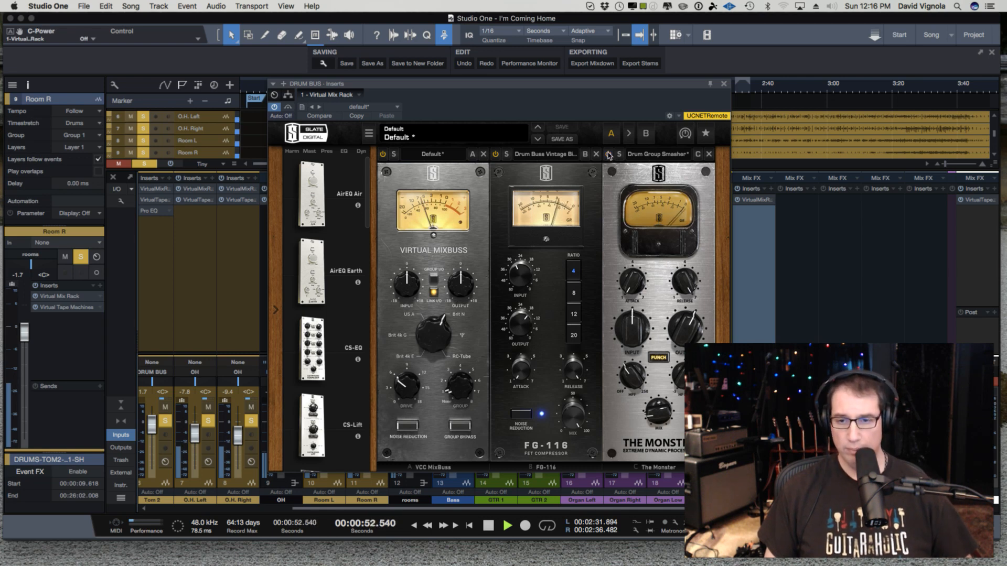
{"action": "left_click", "coordinate": [609, 155]}
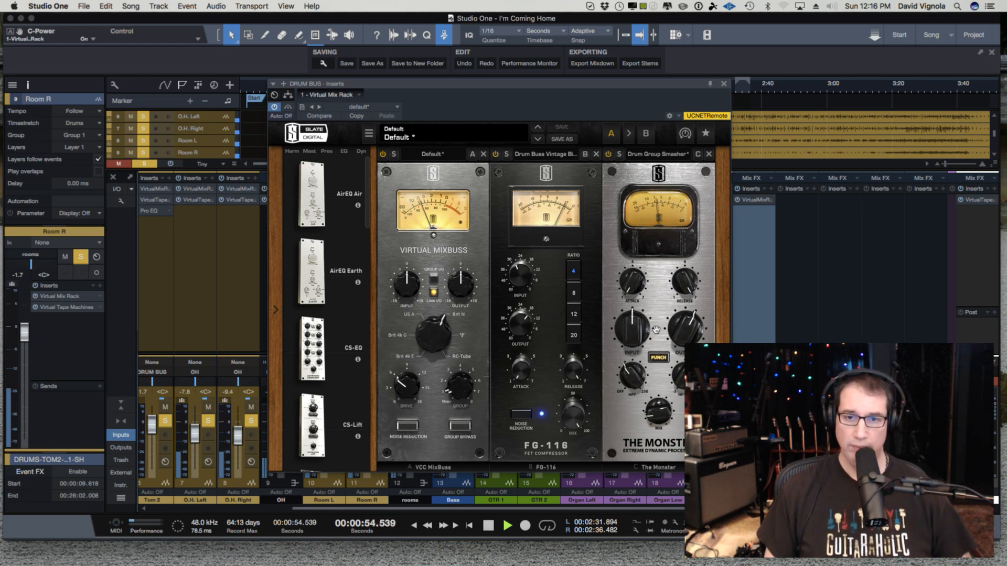
{"action": "left_click_drag", "start_coordinate": [654, 424], "coordinate": [653, 430]}
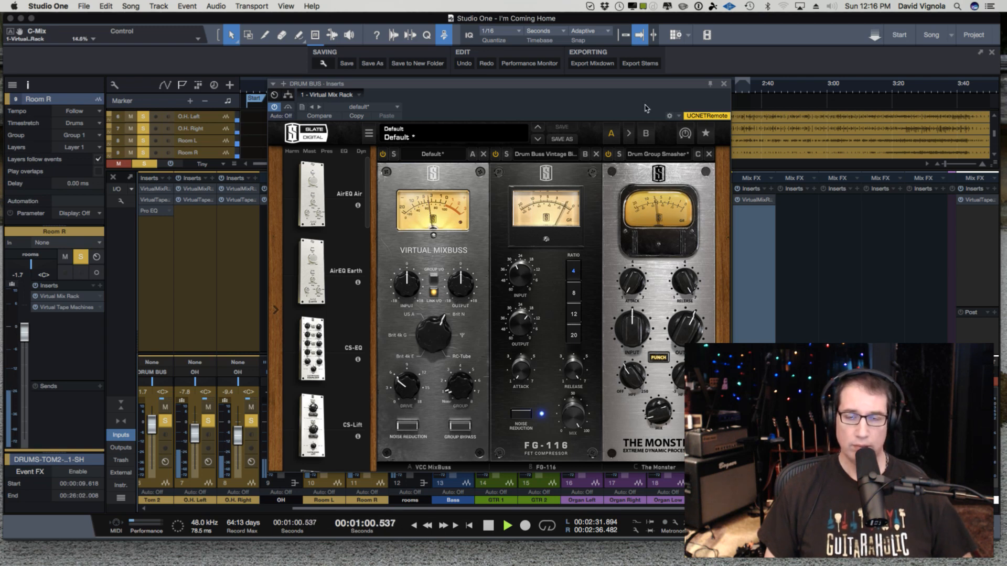
{"action": "key", "text": "space"}
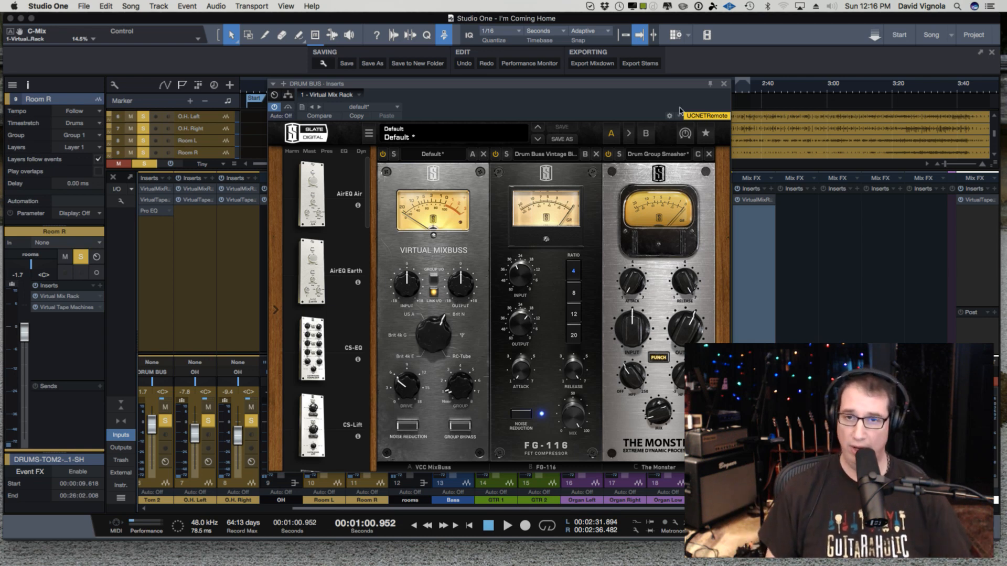
{"action": "left_click", "coordinate": [724, 84]}
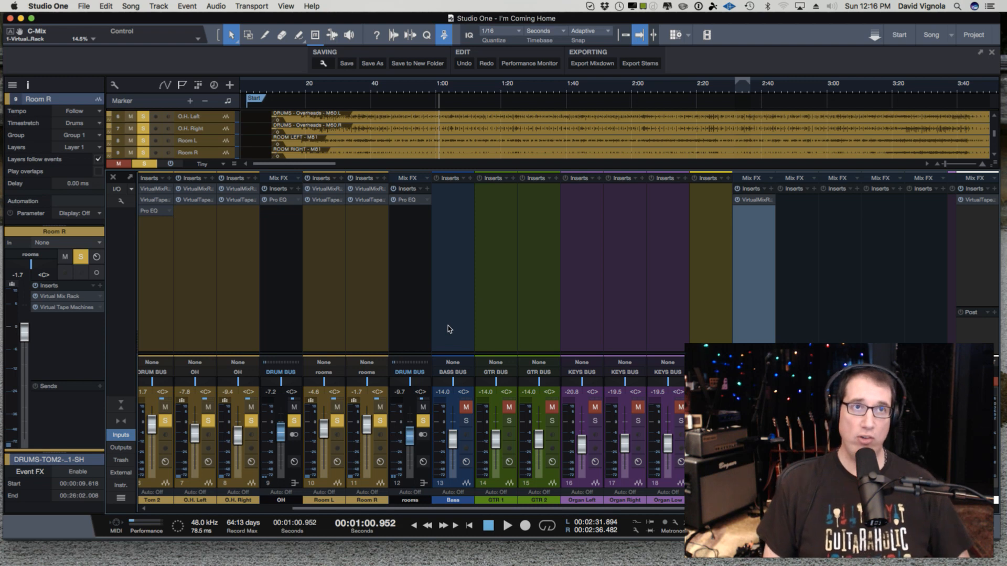
Select the Bass channel, place the playhead at about 19 seconds, and unmute and solo the bass
{"action": "left_click", "coordinate": [461, 480]}
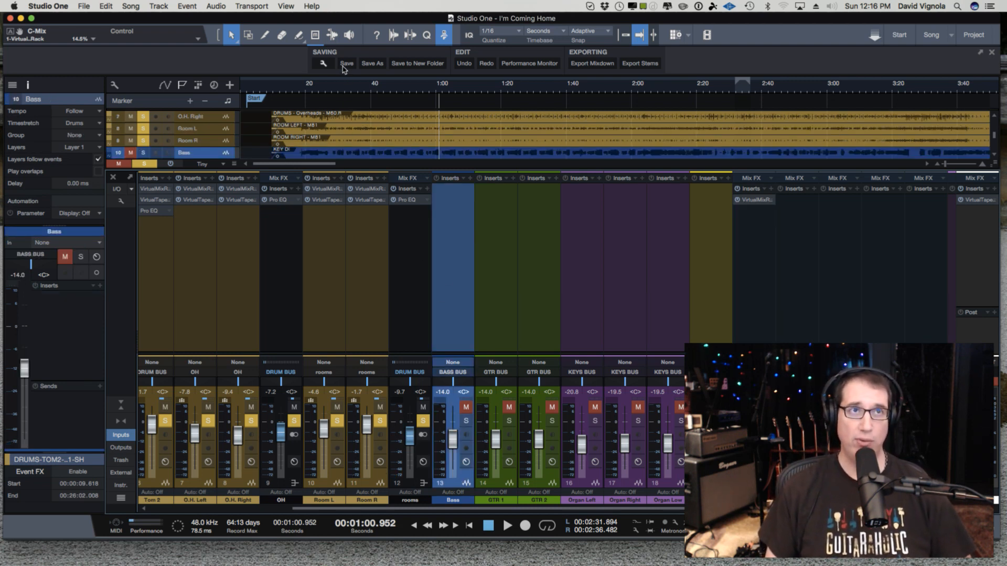
{"action": "left_click", "coordinate": [305, 87]}
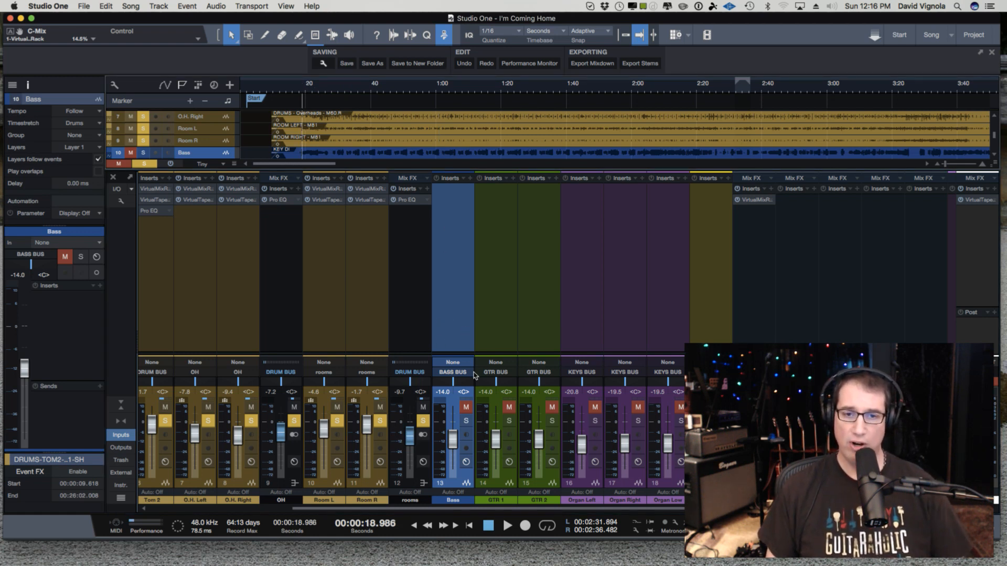
{"action": "left_click", "coordinate": [466, 408]}
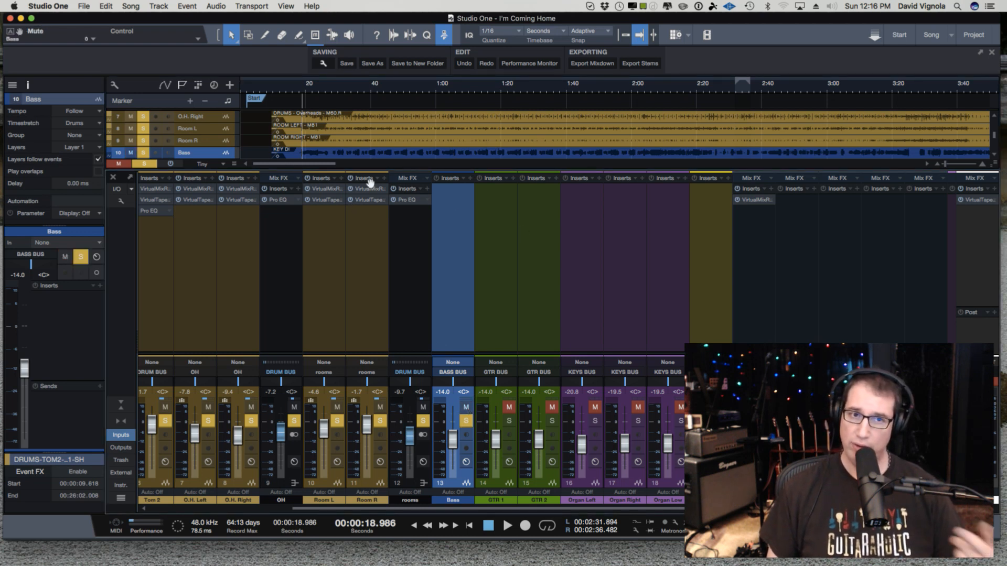
Copy the Virtual Mix Rack and Virtual Tape Machines inserts from the Room R channel to the Bass channel, closing their windows
{"action": "left_click_drag", "start_coordinate": [370, 189], "coordinate": [452, 194]}
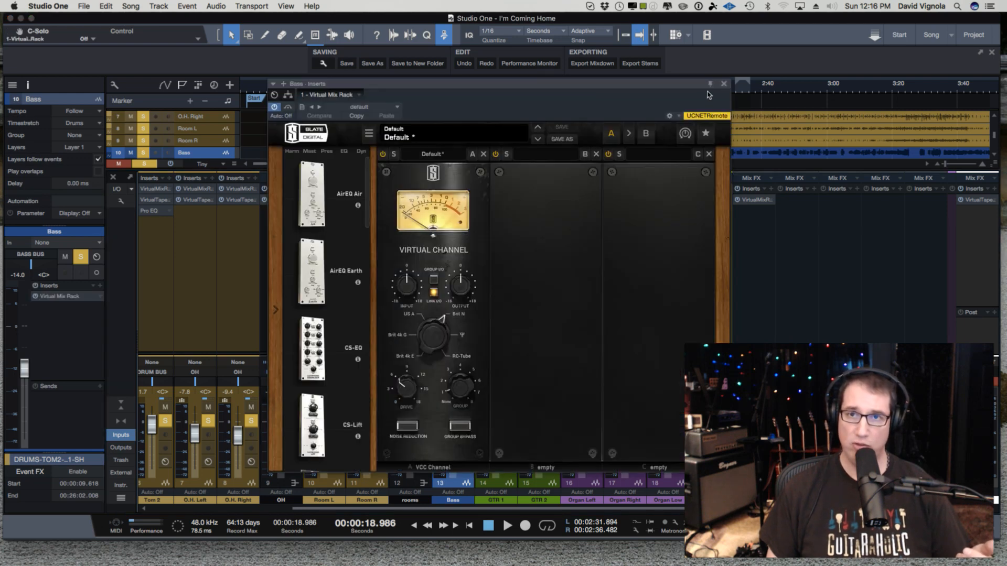
{"action": "left_click", "coordinate": [725, 84]}
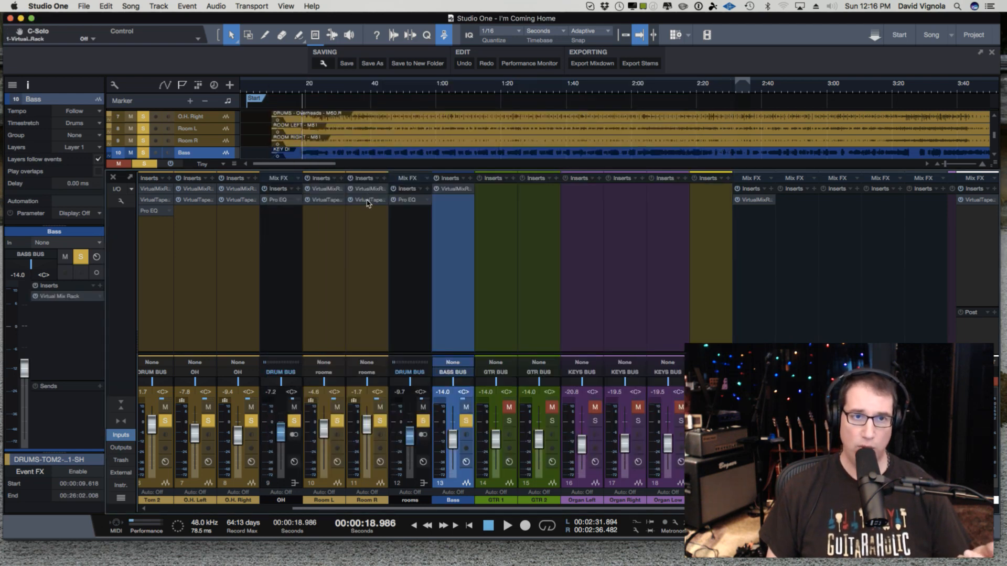
{"action": "left_click_drag", "start_coordinate": [370, 201], "coordinate": [464, 205]}
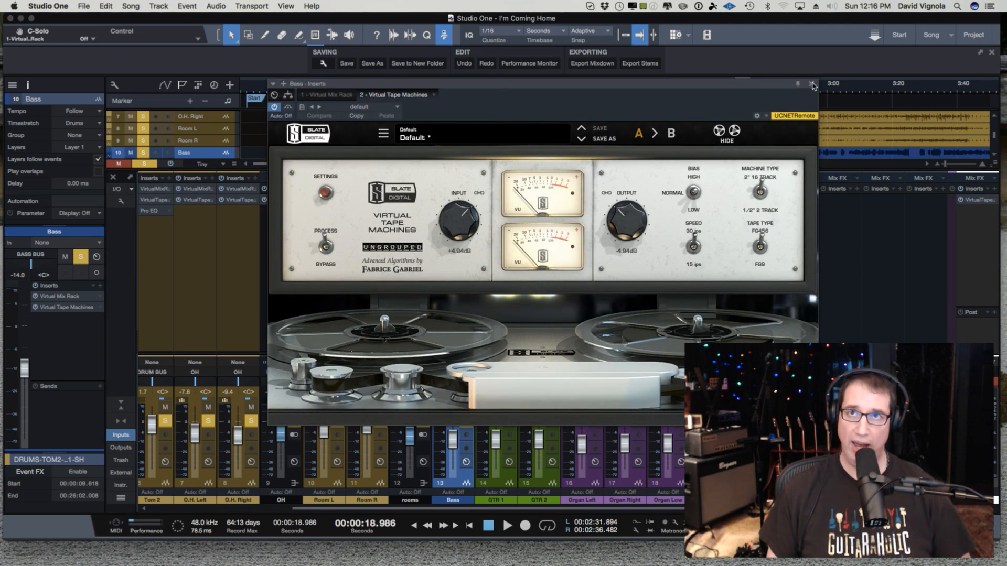
{"action": "left_click", "coordinate": [812, 84]}
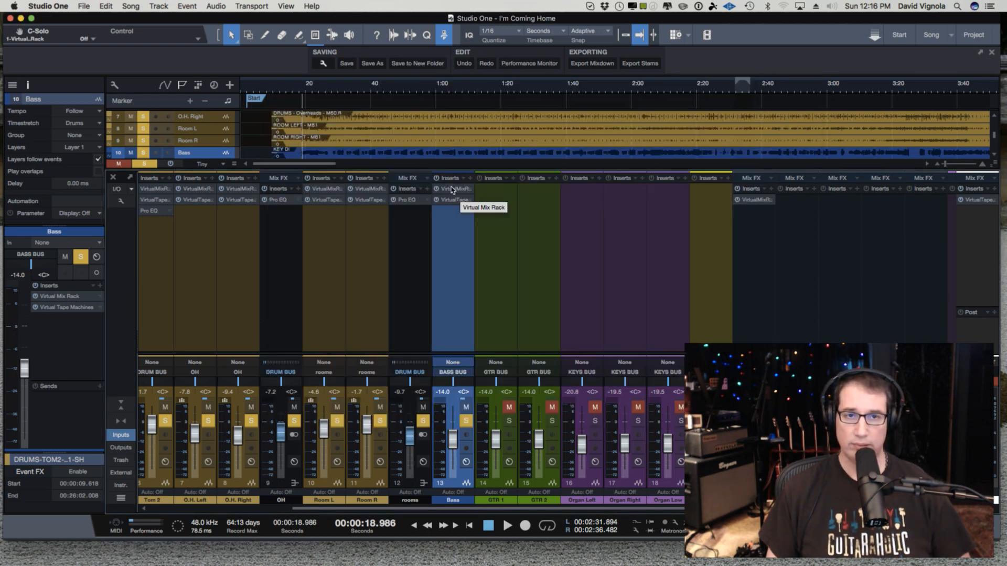
Play the song, raise the Bass fader to -9.4 dB and lower its Virtual Channel input to about -8 dB
{"action": "key", "text": "space"}
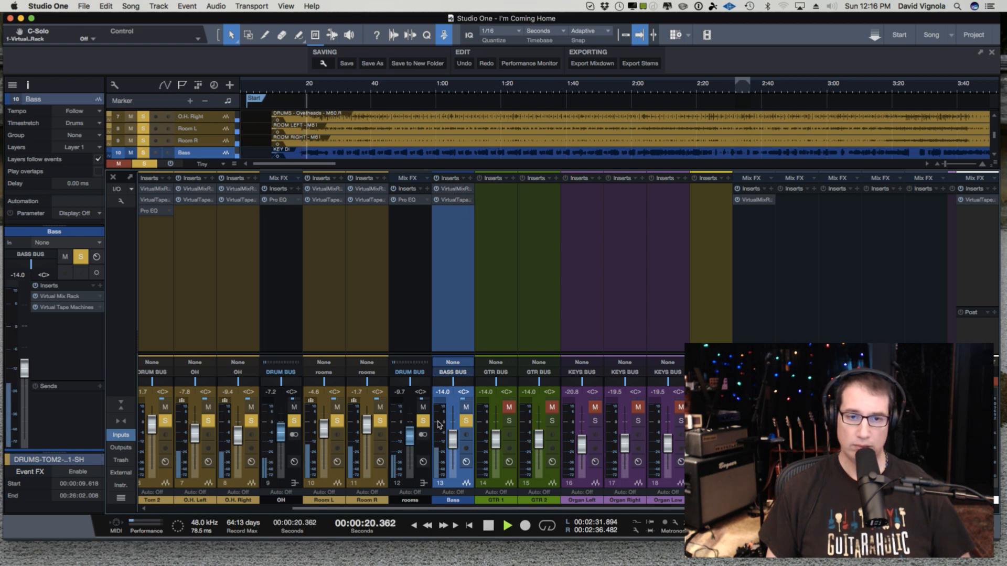
{"action": "left_click_drag", "start_coordinate": [454, 445], "coordinate": [456, 441]}
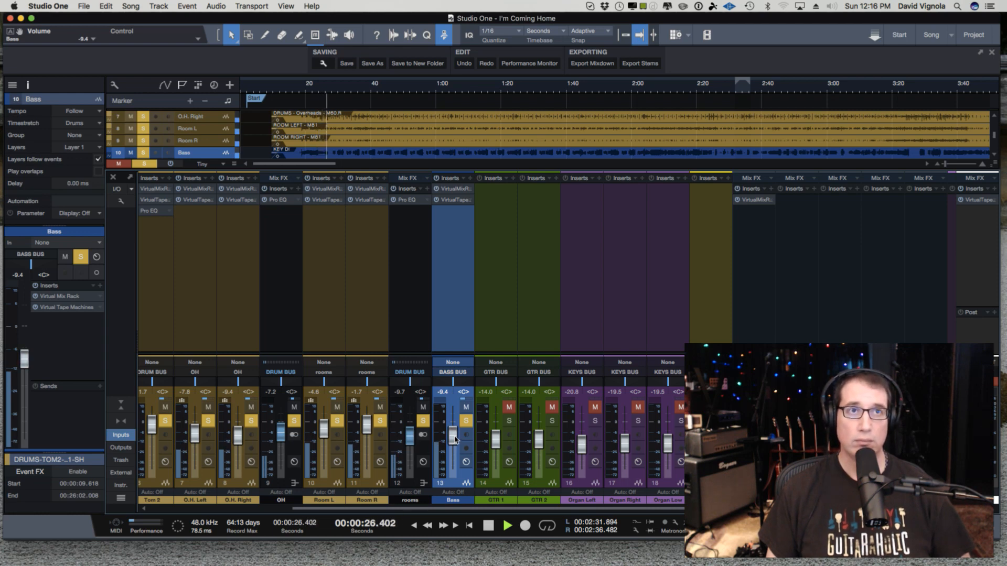
{"action": "left_click", "coordinate": [454, 190]}
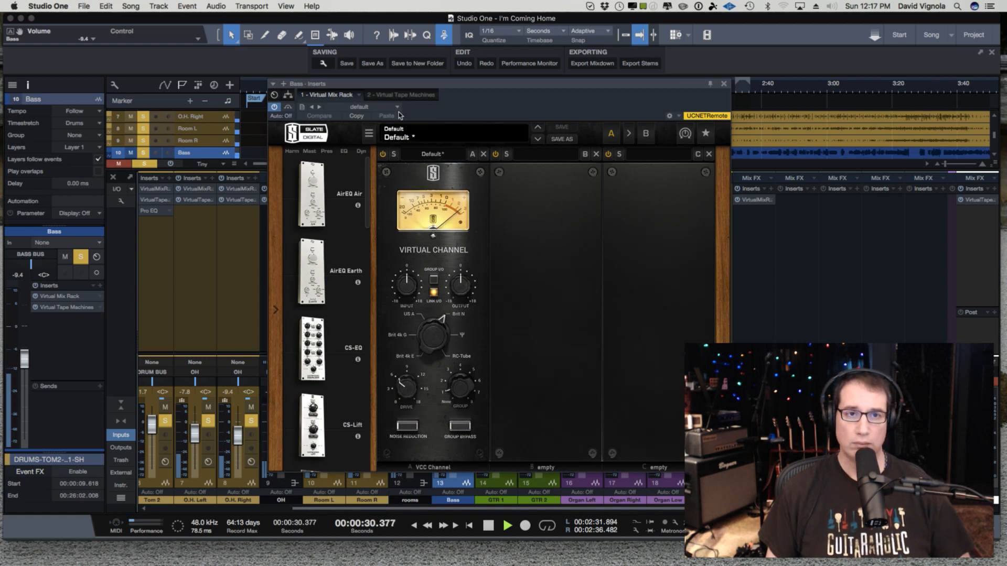
{"action": "left_click_drag", "start_coordinate": [405, 291], "coordinate": [402, 306]}
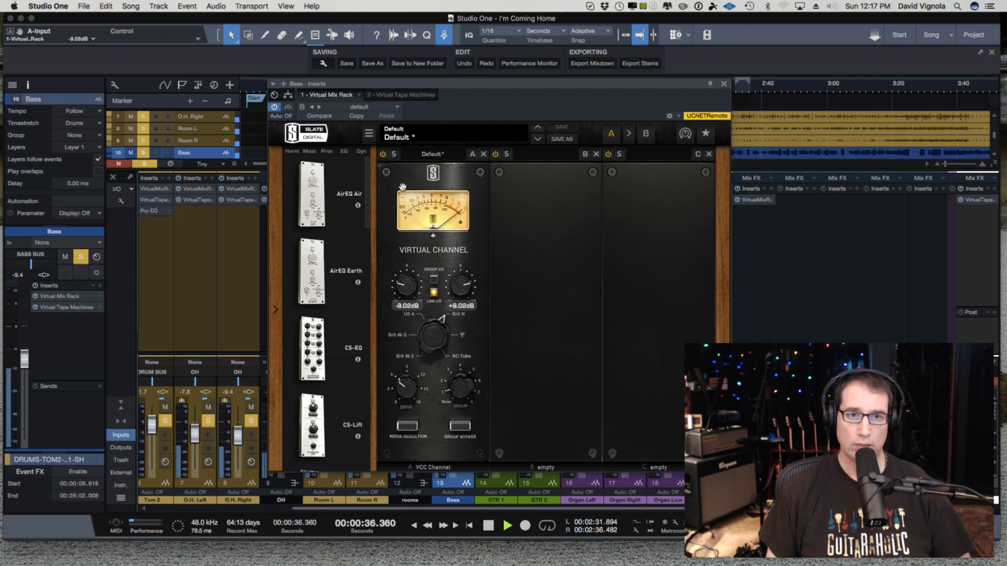
Set the Bass channel's Virtual Tape Machines input gain to about -7.34 dB and close the plug-in window
{"action": "left_click", "coordinate": [395, 95]}
{"action": "left_click_drag", "start_coordinate": [457, 214], "coordinate": [452, 253]}
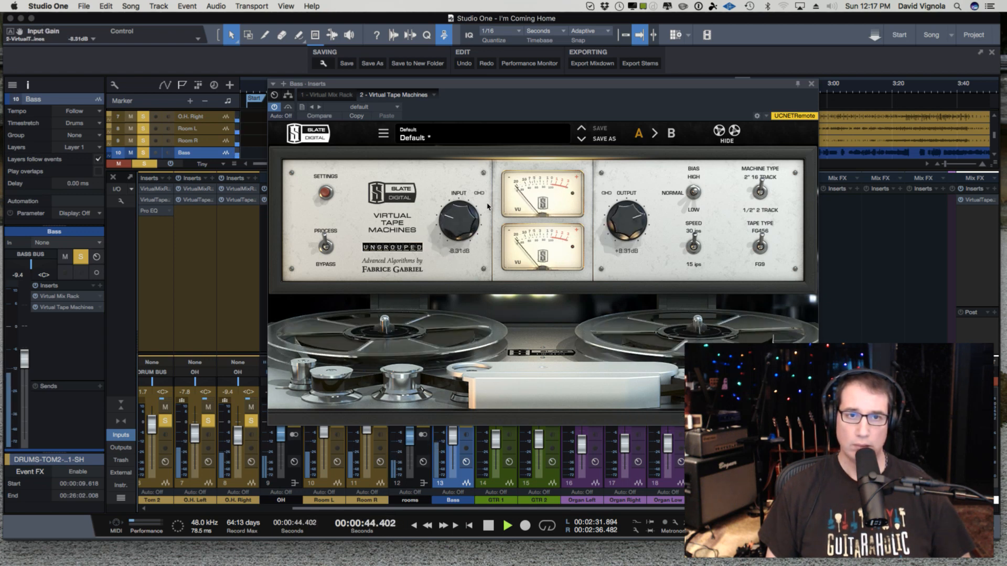
{"action": "left_click_drag", "start_coordinate": [459, 221], "coordinate": [459, 218]}
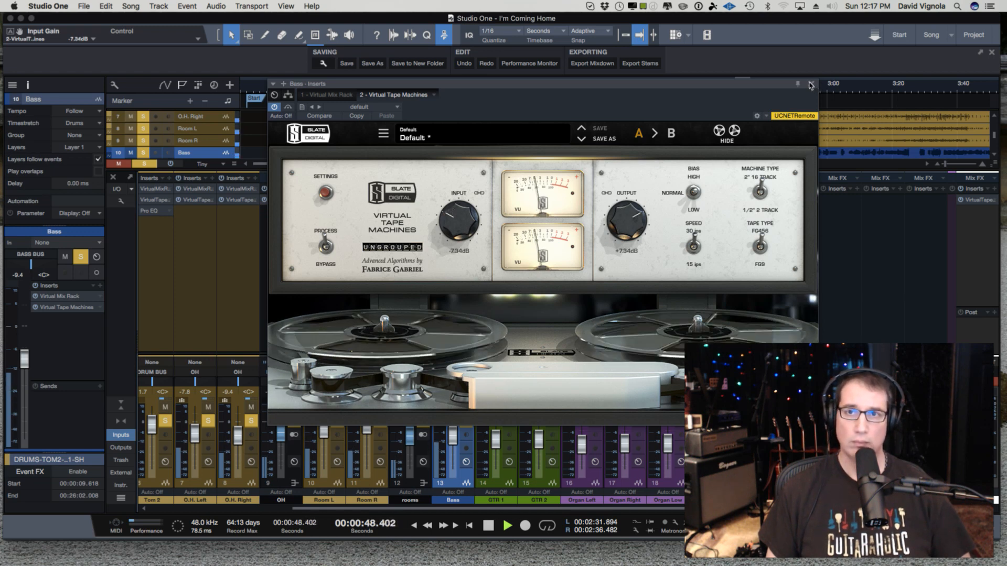
{"action": "left_click", "coordinate": [812, 85]}
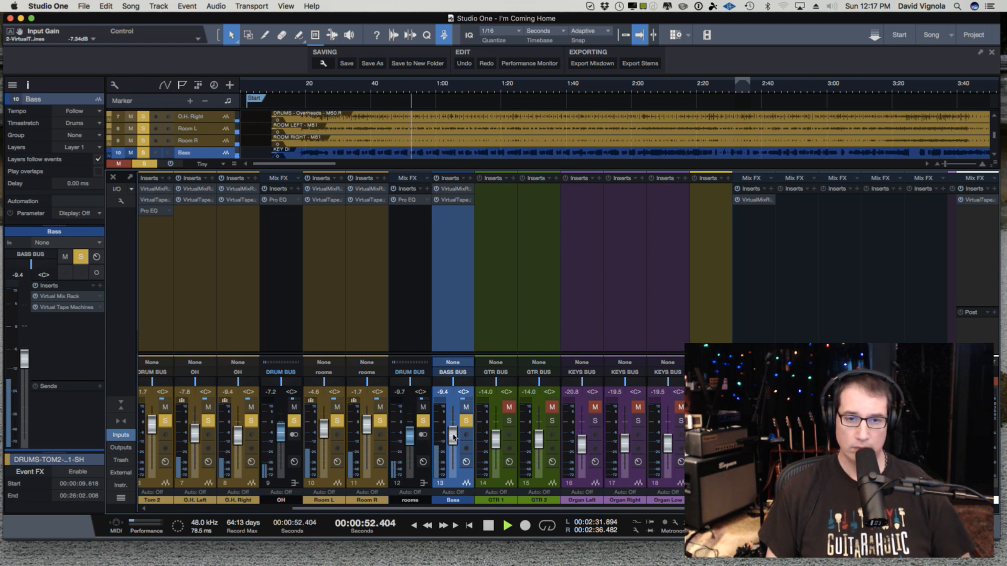
Raise the Bass fader to -7.5 dB against the drums and stop playback
{"action": "left_click_drag", "start_coordinate": [452, 437], "coordinate": [454, 435]}
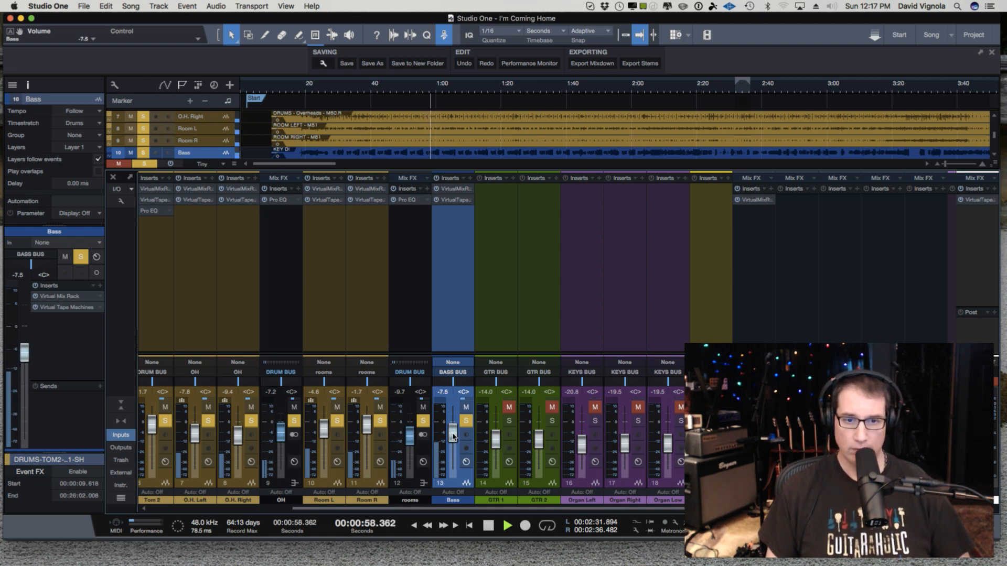
{"action": "scroll", "coordinate": [454, 440], "scroll_direction": "up", "scroll_amount": 2}
{"action": "key", "text": "space"}
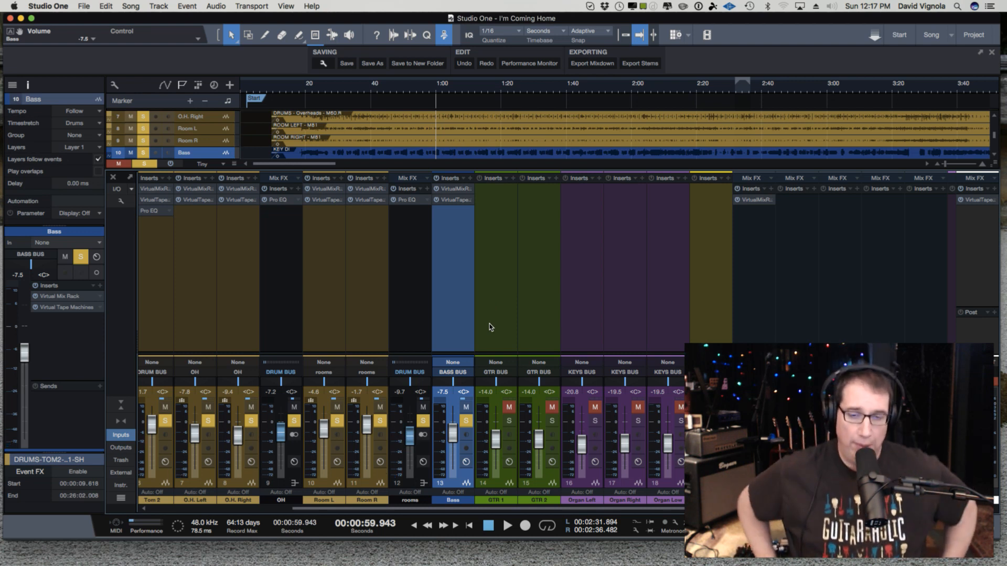
Replay from about 19 seconds, set the Bass fader to -9.4 dB and stop playback
{"action": "left_click", "coordinate": [304, 89]}
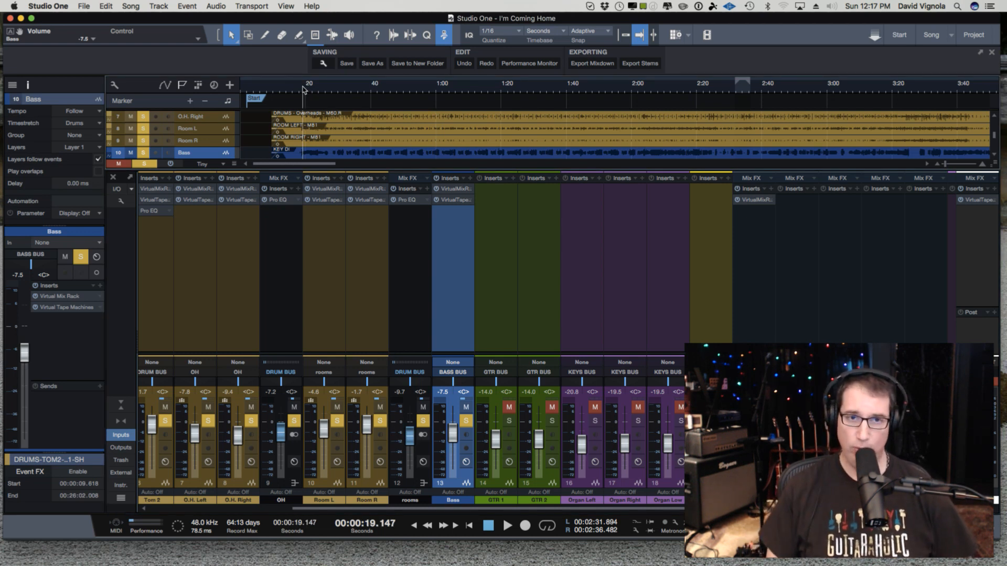
{"action": "key", "text": "space"}
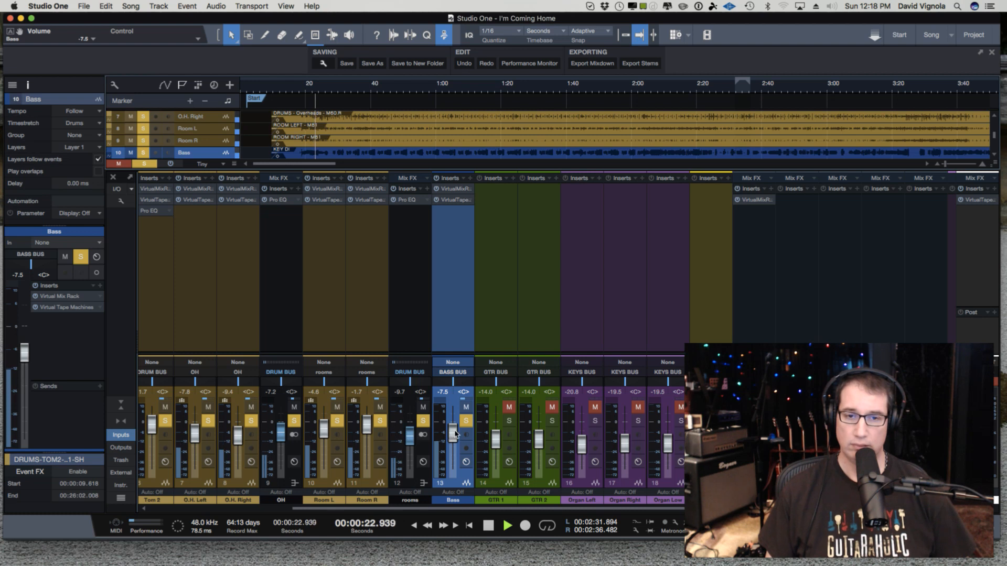
{"action": "left_click_drag", "start_coordinate": [452, 433], "coordinate": [455, 433]}
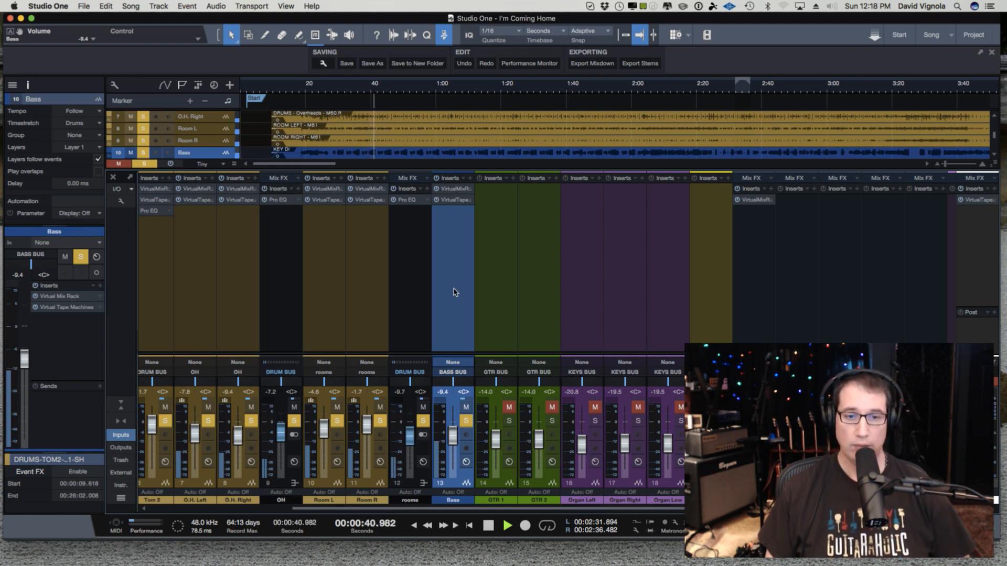
{"action": "key", "text": "space"}
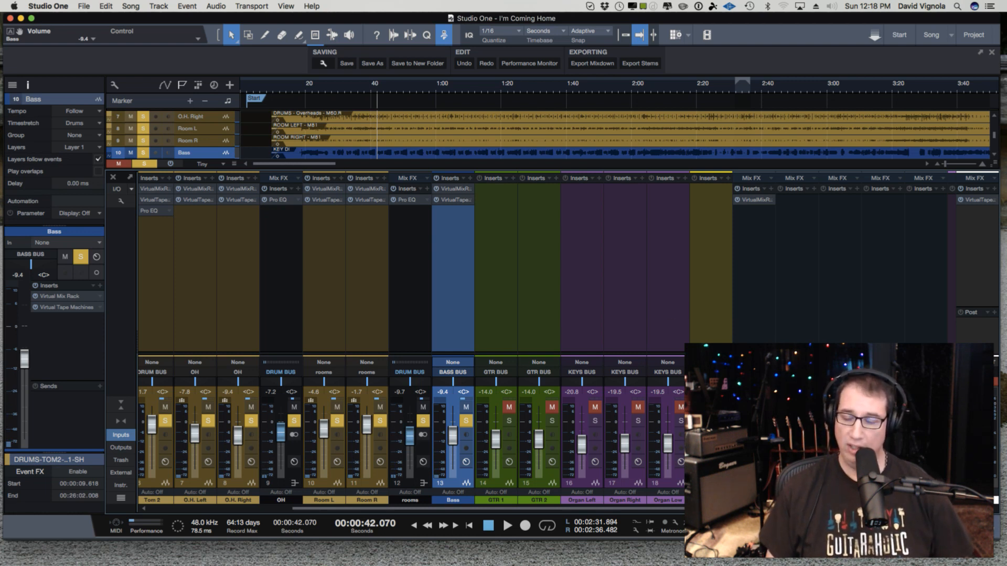
Insert Pro EQ from the effects browser on the Bass channel and place its window over the mixer
{"action": "key", "text": "F5"}
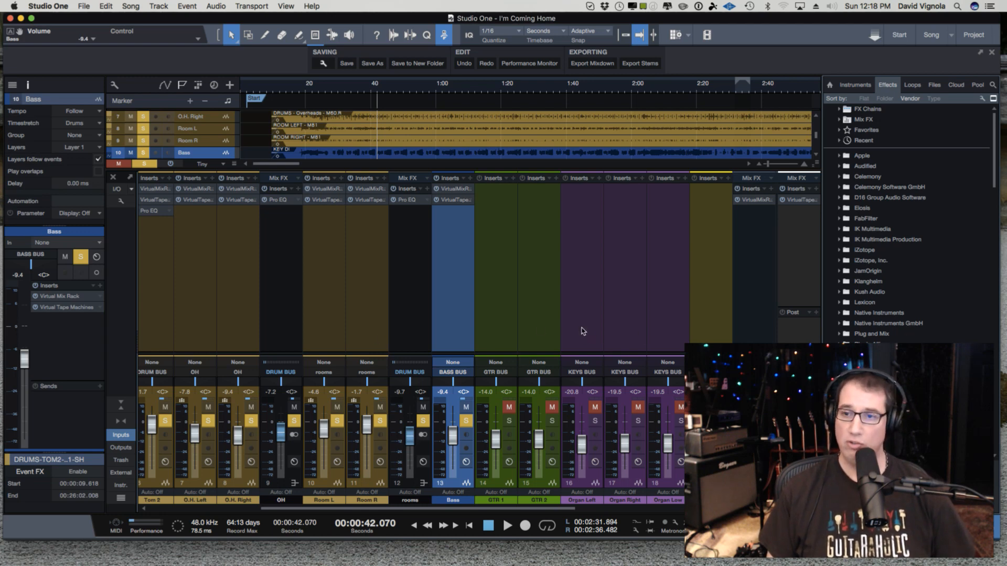
{"action": "scroll", "coordinate": [891, 342], "scroll_direction": "down", "scroll_amount": 20}
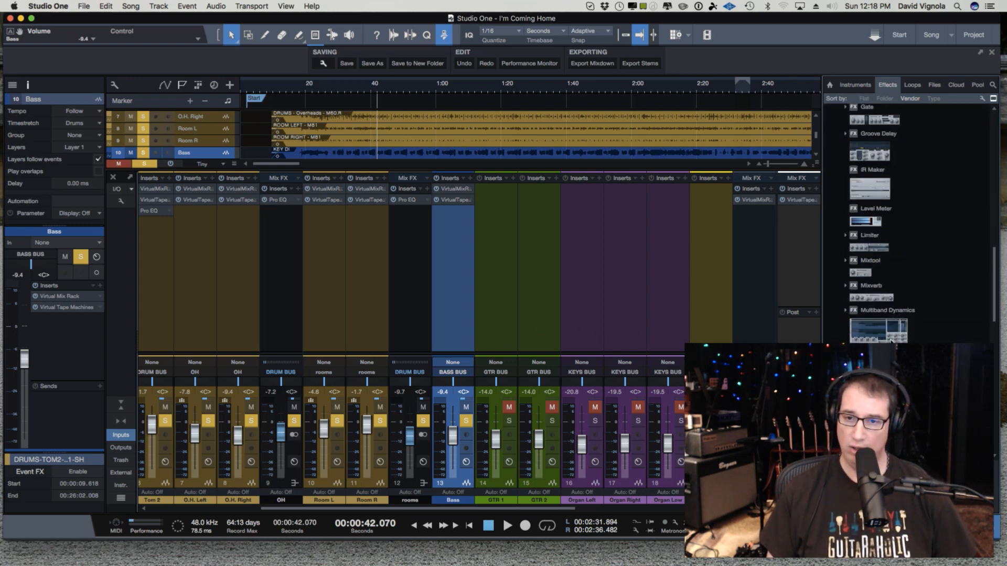
{"action": "scroll", "coordinate": [892, 341], "scroll_direction": "down", "scroll_amount": 5}
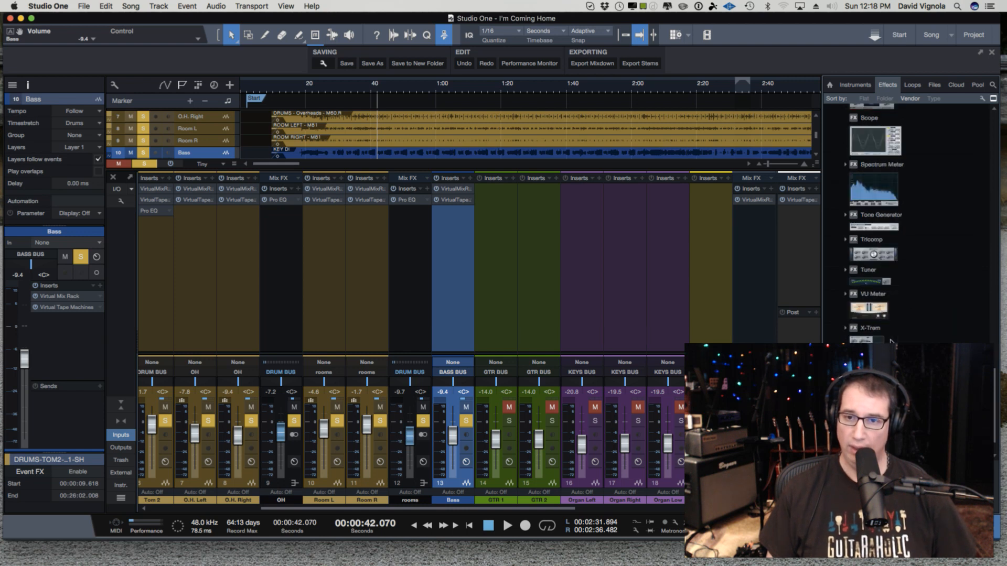
{"action": "scroll", "coordinate": [891, 342], "scroll_direction": "up", "scroll_amount": 6}
{"action": "left_click", "coordinate": [881, 339]}
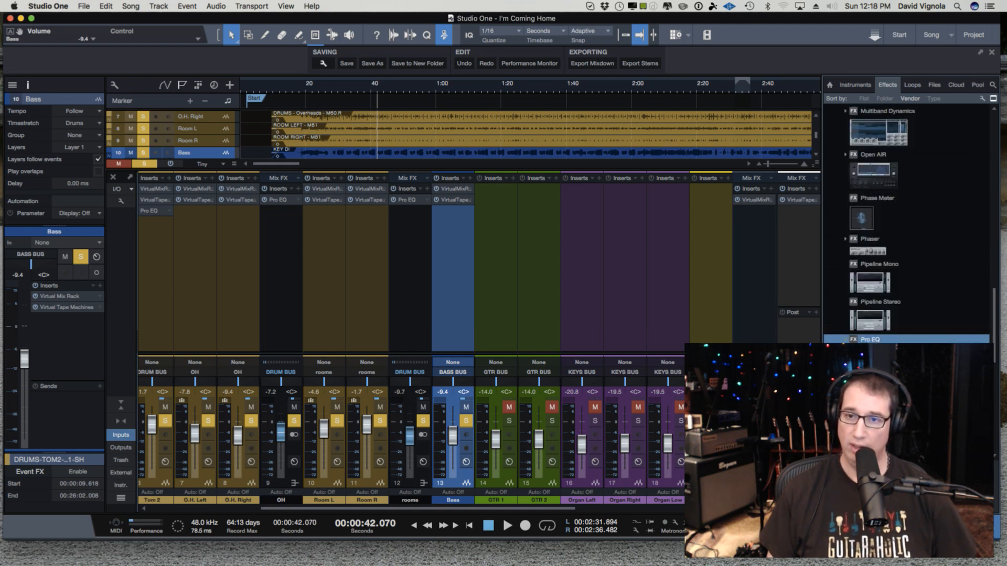
{"action": "left_click_drag", "start_coordinate": [737, 334], "coordinate": [462, 231]}
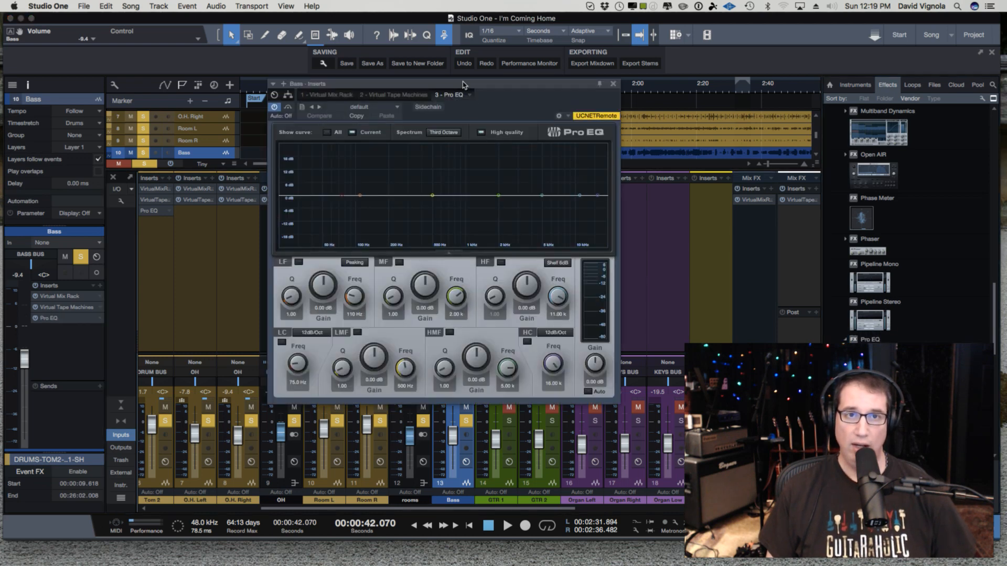
{"action": "left_click_drag", "start_coordinate": [463, 85], "coordinate": [412, 82]}
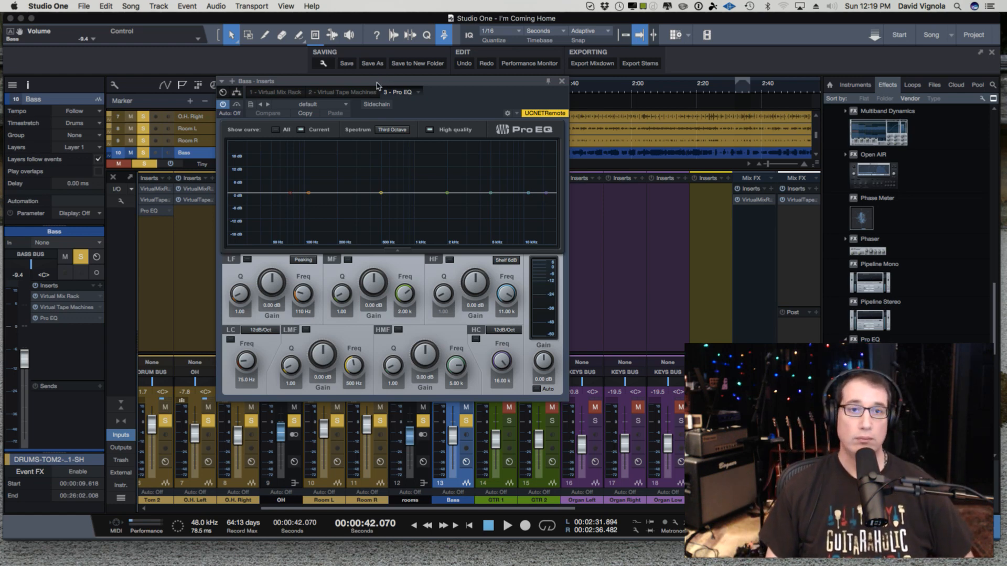
{"action": "left_click_drag", "start_coordinate": [356, 81], "coordinate": [354, 82]}
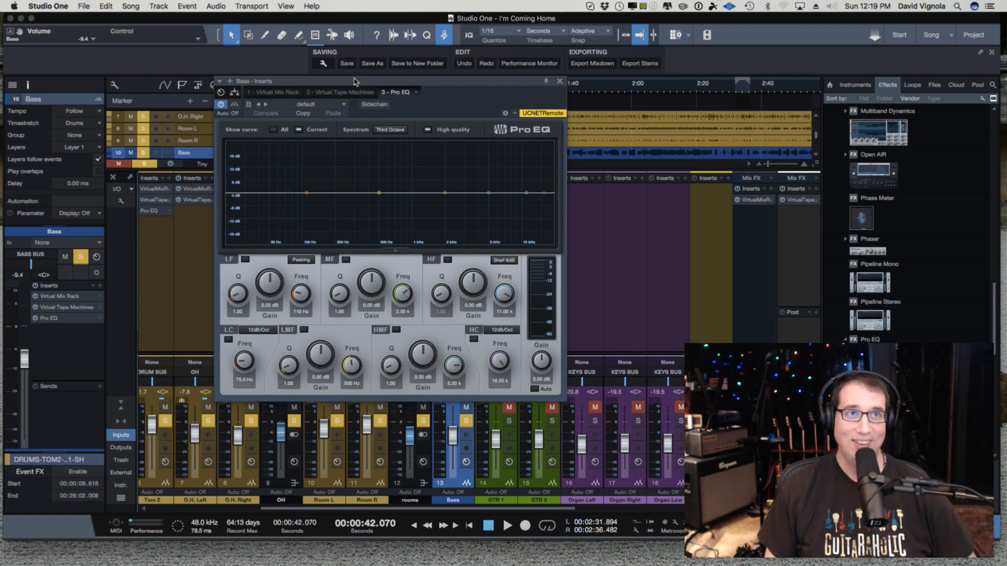
Activate the Bass EQ's LF band and shape it into a cut of about -4.47 dB at 75.7 Hz
{"action": "left_click", "coordinate": [307, 193]}
{"action": "left_click_drag", "start_coordinate": [306, 194], "coordinate": [288, 186]}
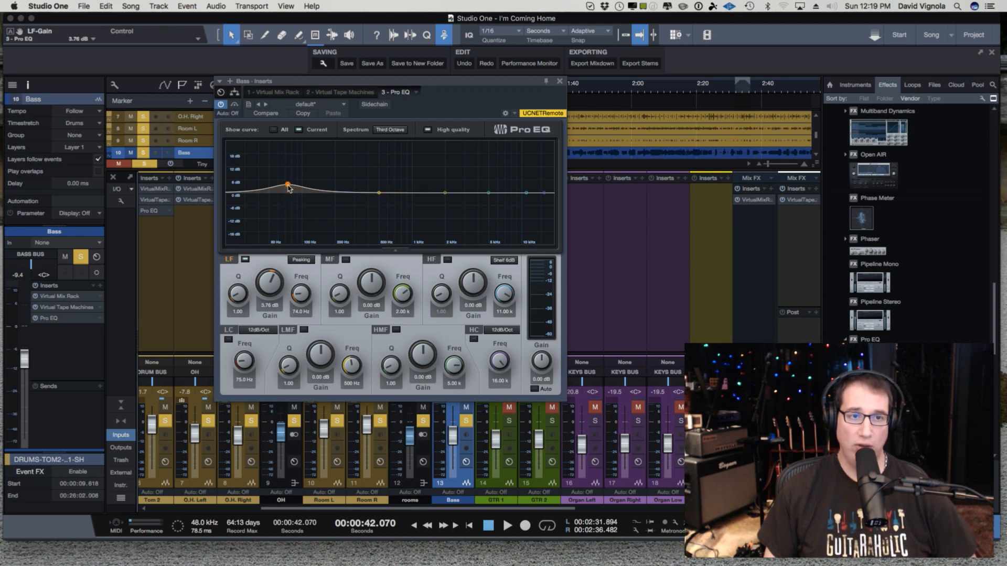
{"action": "left_click_drag", "start_coordinate": [287, 185], "coordinate": [290, 205]}
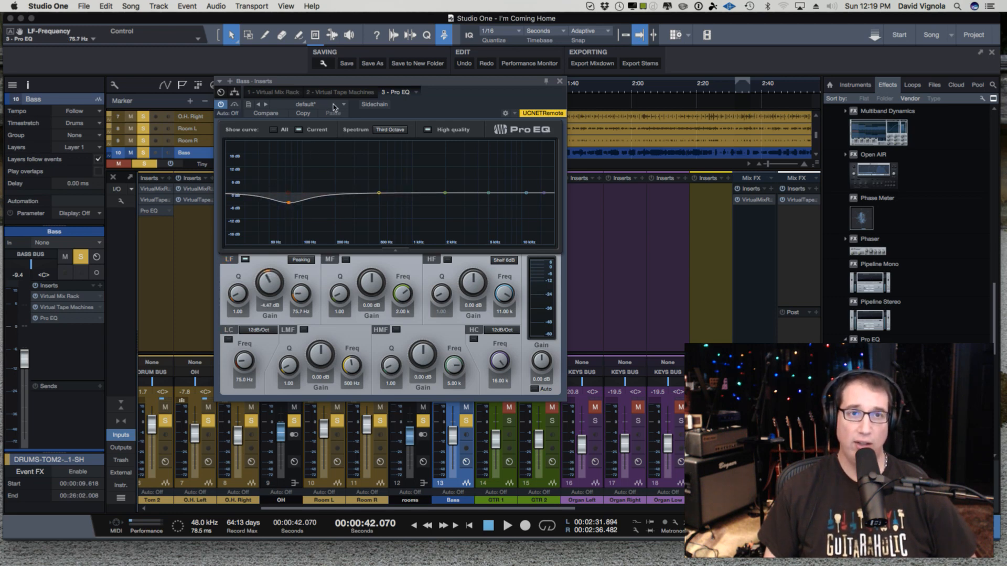
Uncover the timeline, set a loop range from about 29.8 to 56.3 seconds and start looped playback
{"action": "left_click_drag", "start_coordinate": [336, 84], "coordinate": [327, 152]}
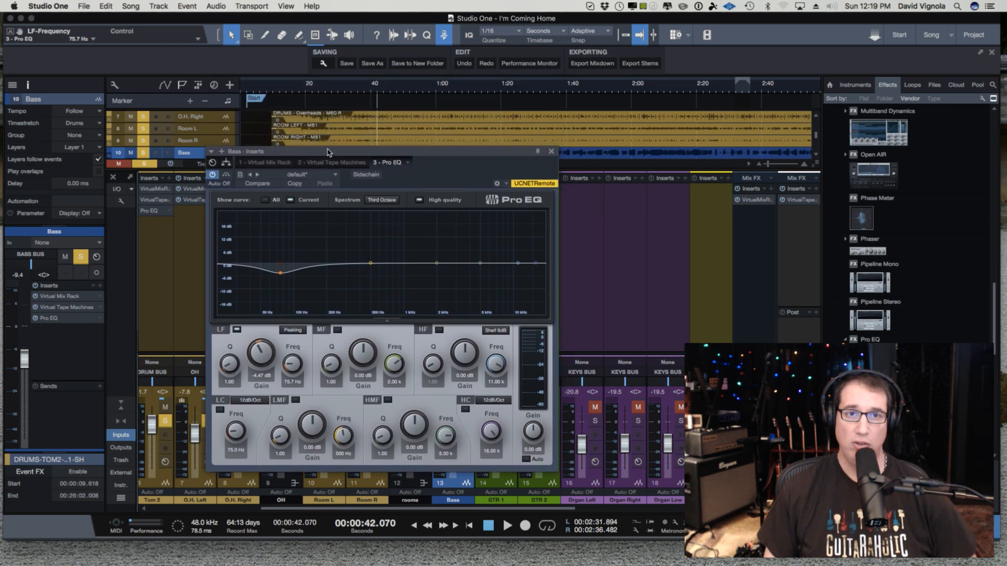
{"action": "left_click_drag", "start_coordinate": [337, 83], "coordinate": [423, 88]}
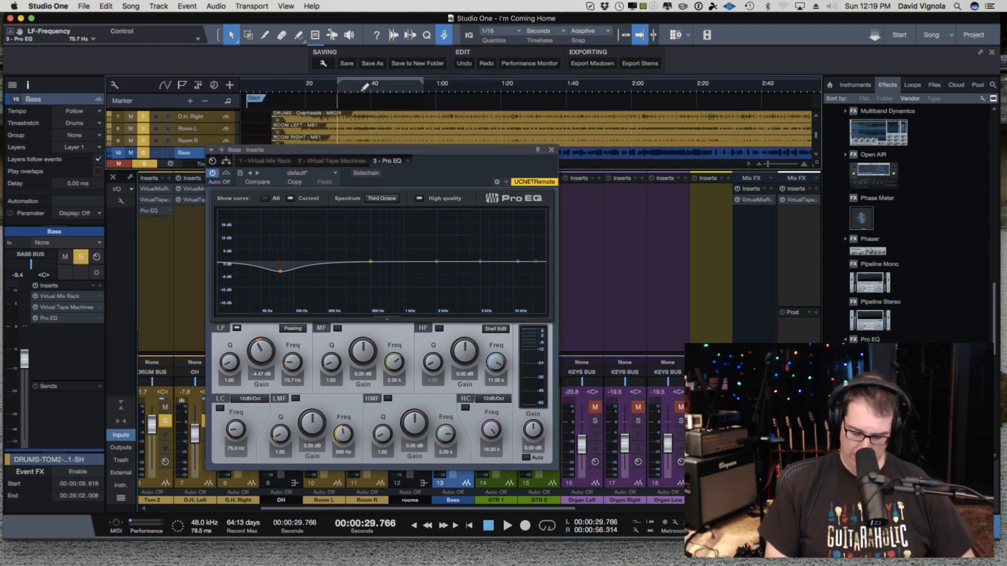
{"action": "key", "text": "space"}
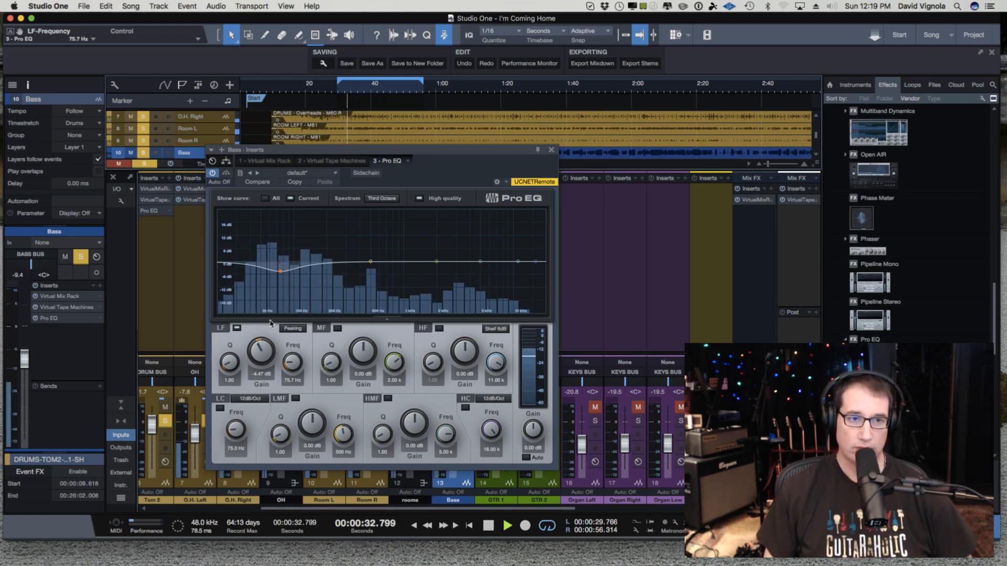
Sweep a narrow LF boost to find the problem frequency, and set the band to about -8.94 dB at 78.2 Hz with Q 2.28
{"action": "left_click_drag", "start_coordinate": [225, 367], "coordinate": [227, 359]}
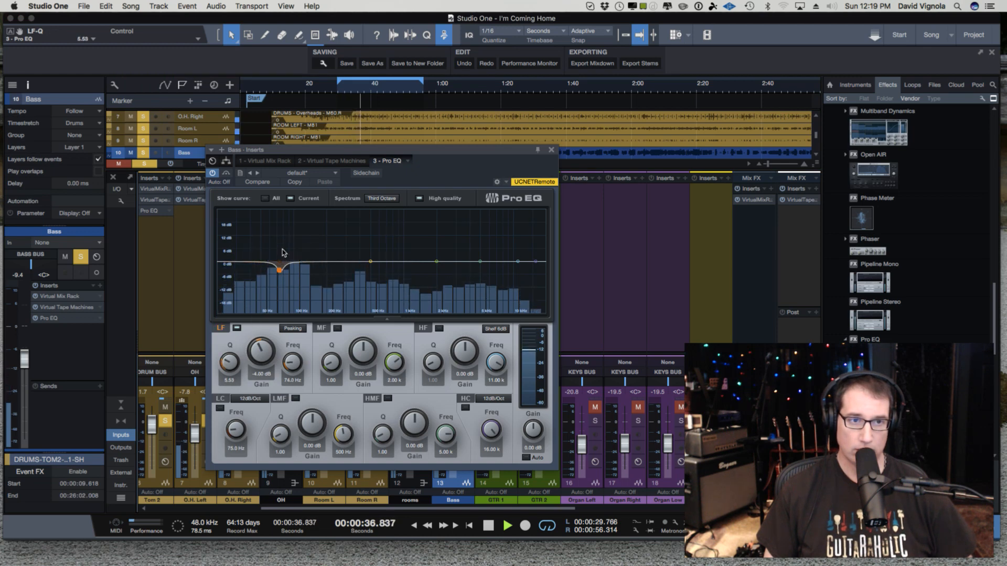
{"action": "left_click_drag", "start_coordinate": [280, 269], "coordinate": [284, 227]}
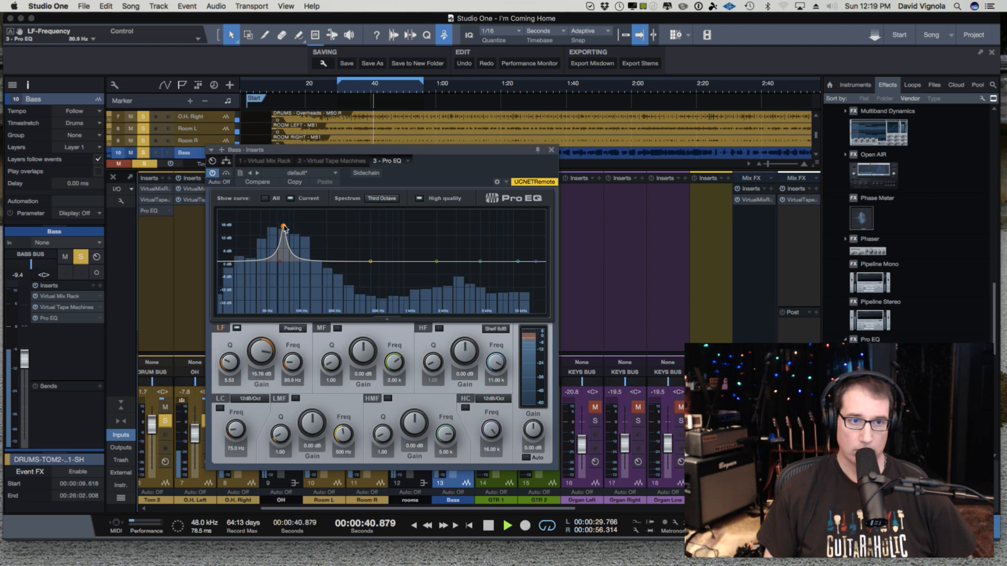
{"action": "left_click_drag", "start_coordinate": [259, 354], "coordinate": [257, 415]}
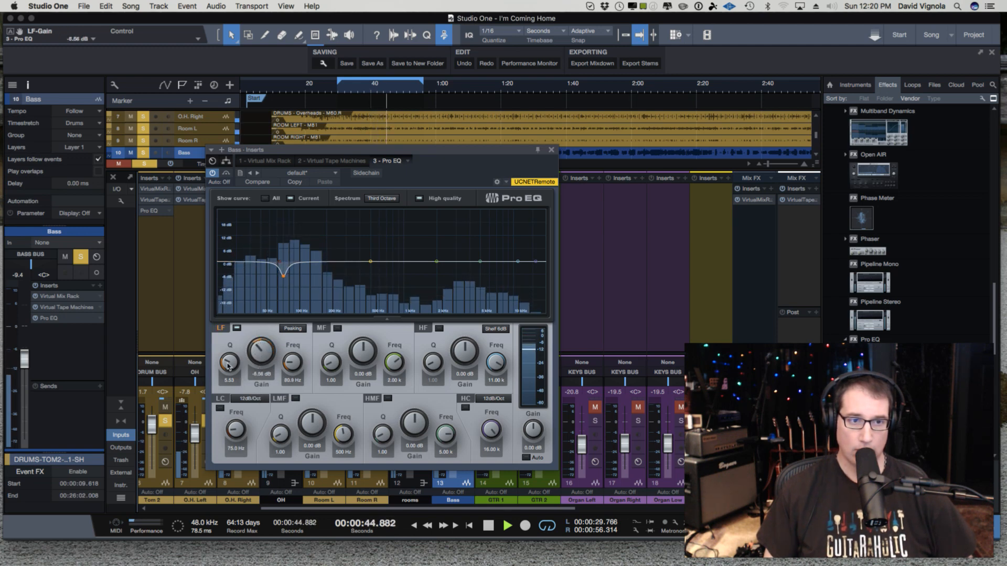
{"action": "left_click_drag", "start_coordinate": [228, 365], "coordinate": [223, 378]}
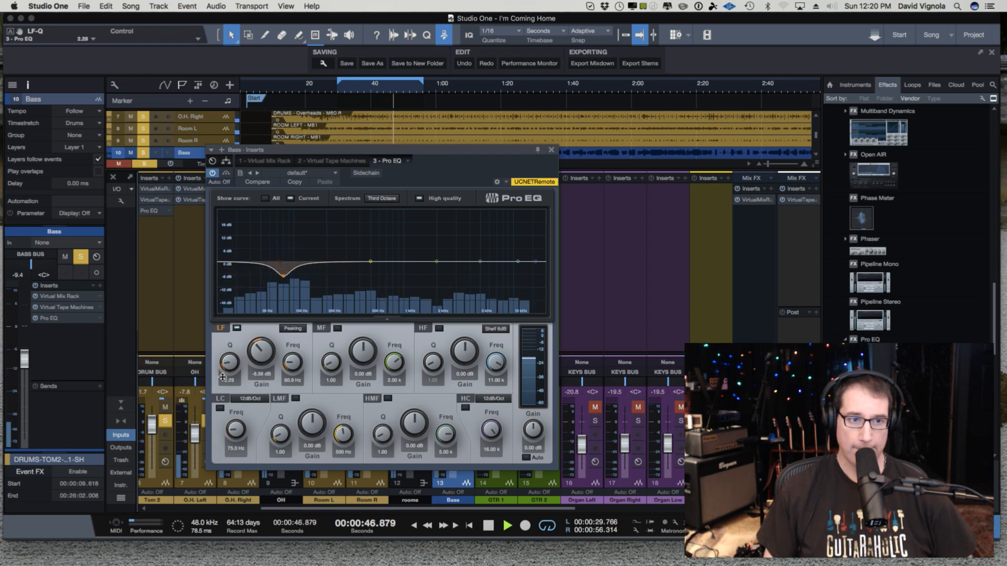
{"action": "left_click_drag", "start_coordinate": [283, 276], "coordinate": [282, 284]}
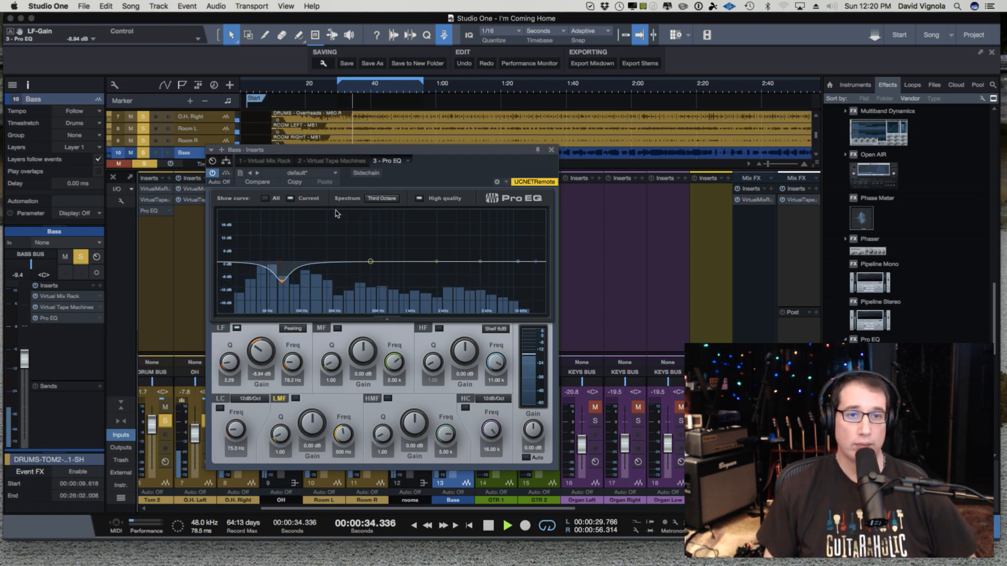
Compare the bass with Pro EQ bypassed and active, and stop playback
{"action": "left_click", "coordinate": [227, 173]}
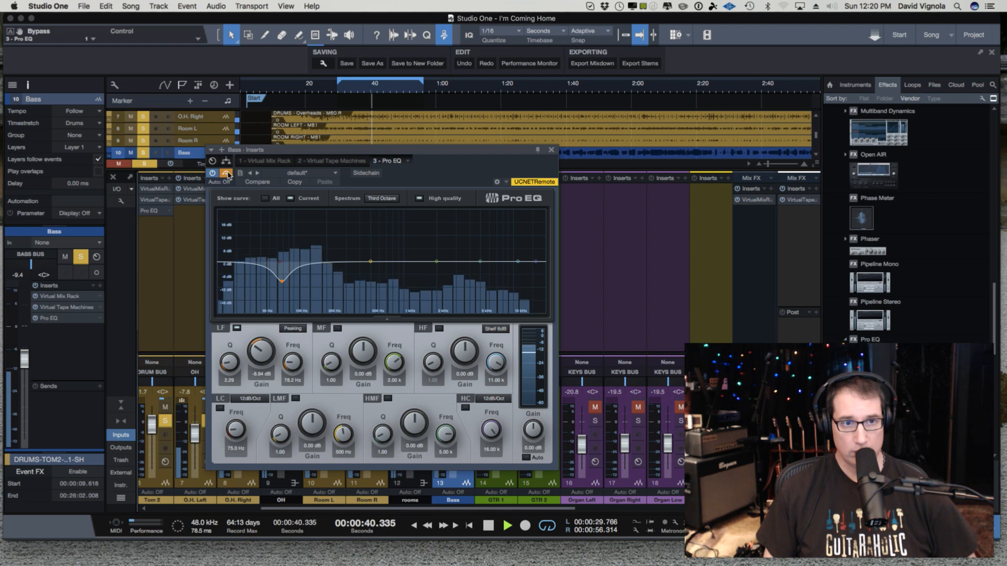
{"action": "left_click", "coordinate": [226, 173]}
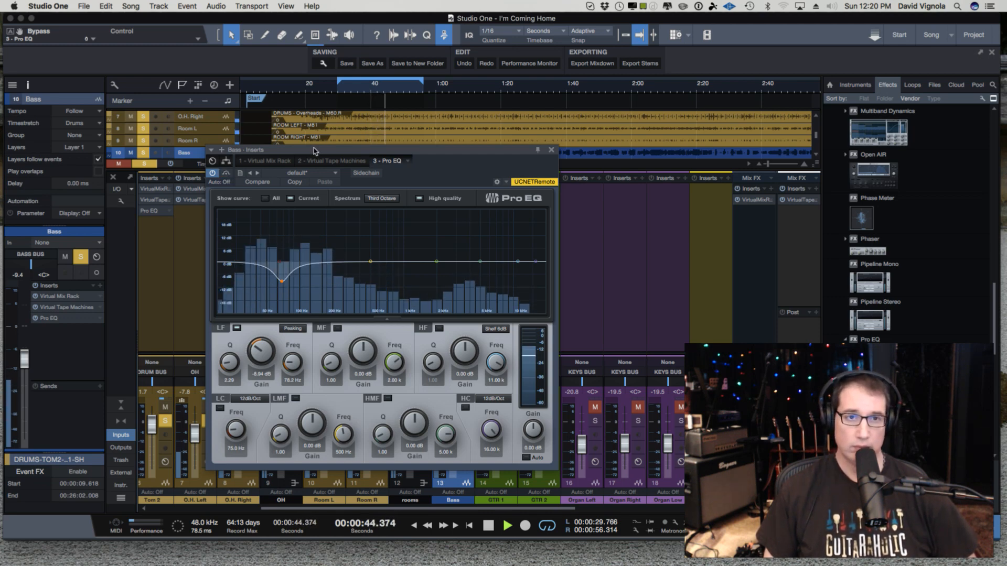
{"action": "key", "text": "space"}
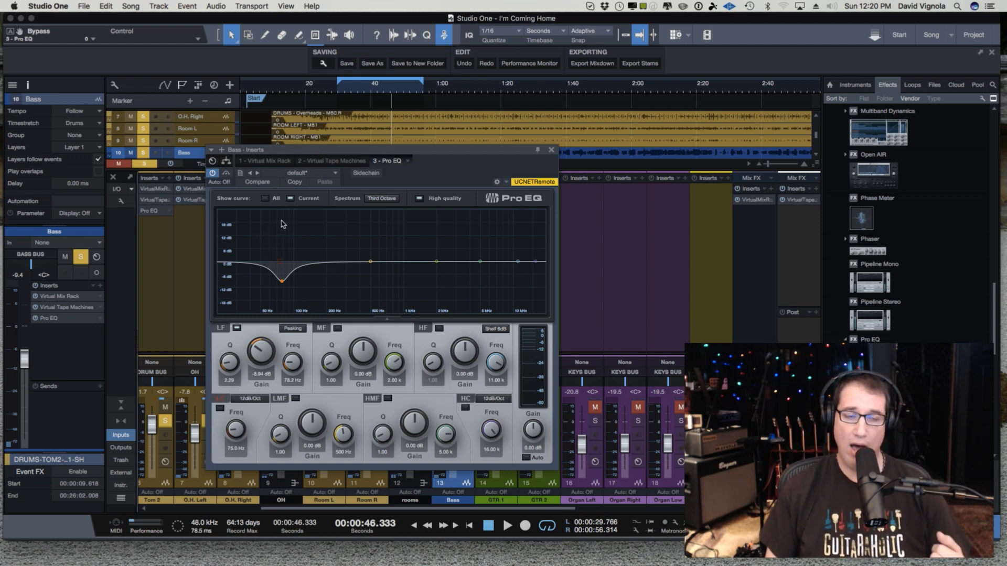
Enable the Bass EQ's low cut at 30 Hz with a 24 dB/Oct slope
{"action": "left_click_drag", "start_coordinate": [439, 157], "coordinate": [423, 145]}
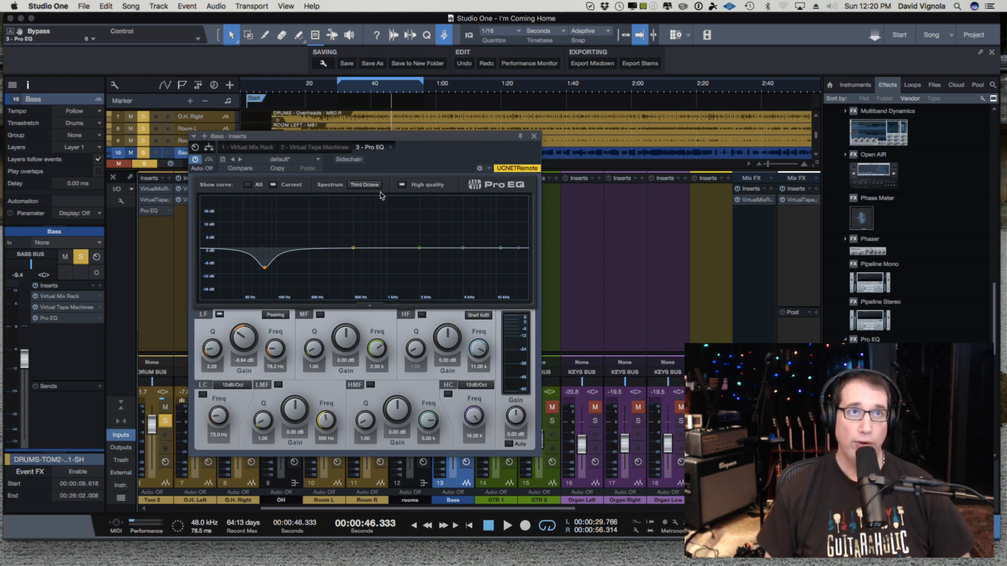
{"action": "left_click", "coordinate": [214, 436]}
{"action": "type", "text": "30"}
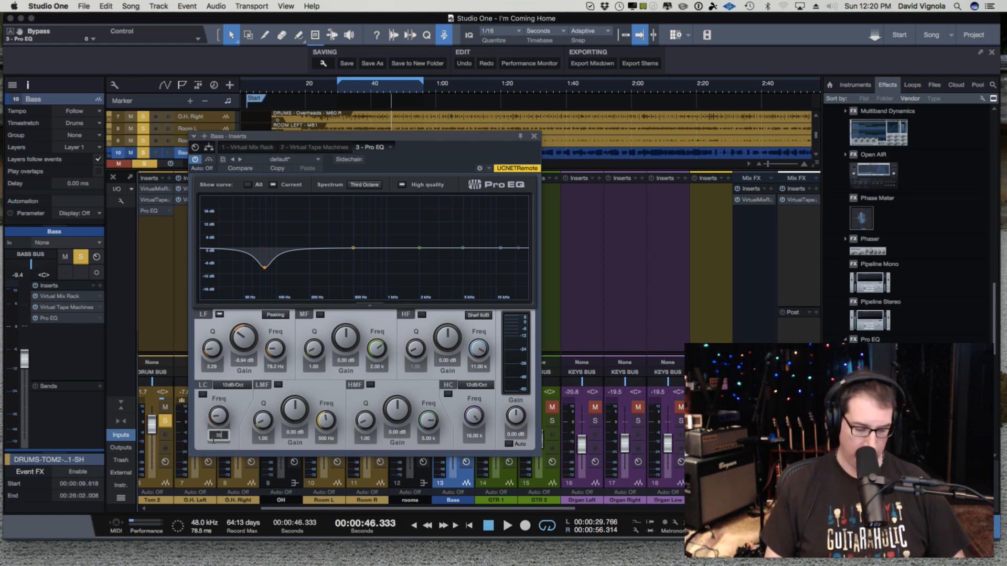
{"action": "key", "text": "Return"}
{"action": "left_click", "coordinate": [203, 395]}
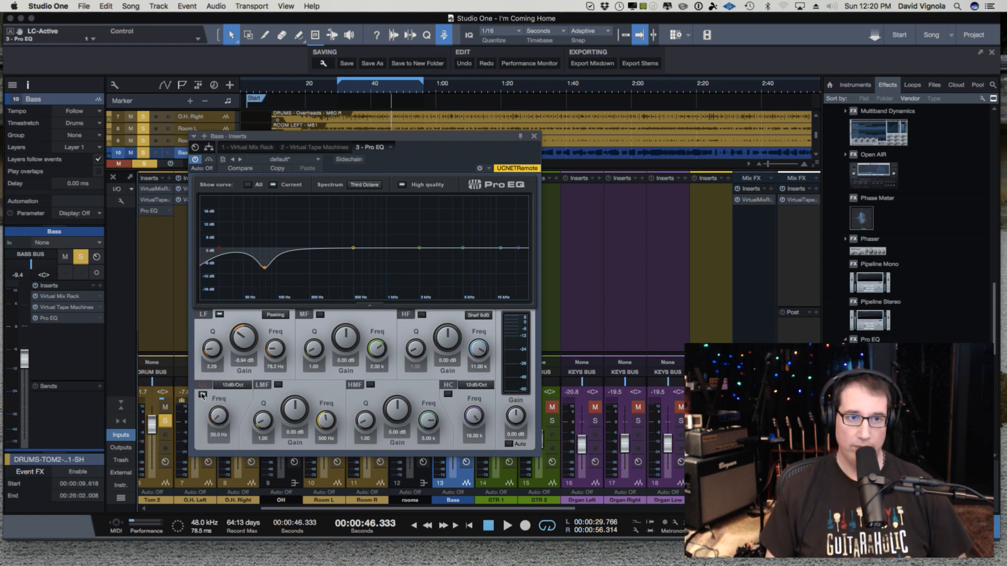
{"action": "left_click", "coordinate": [227, 385]}
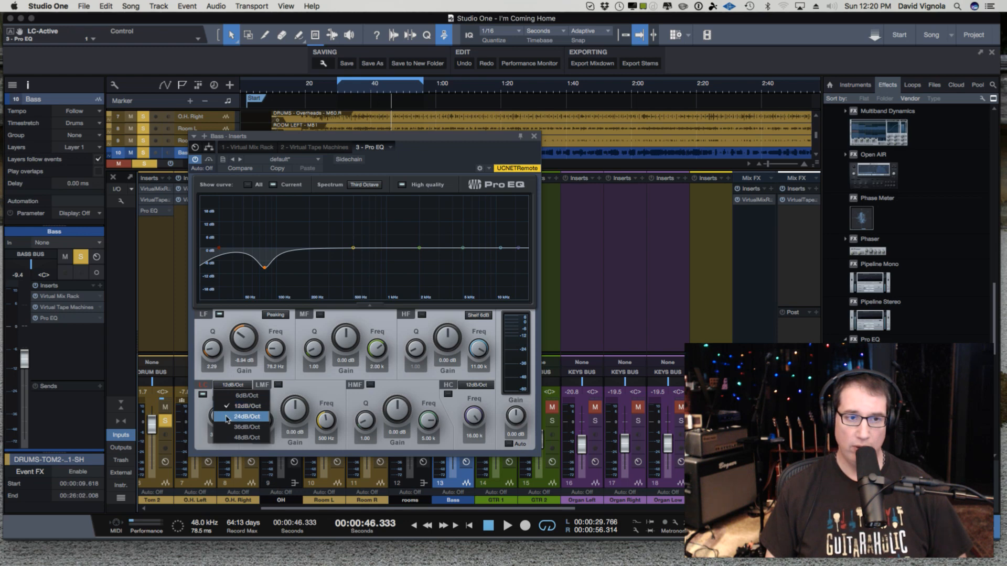
{"action": "left_click", "coordinate": [227, 418]}
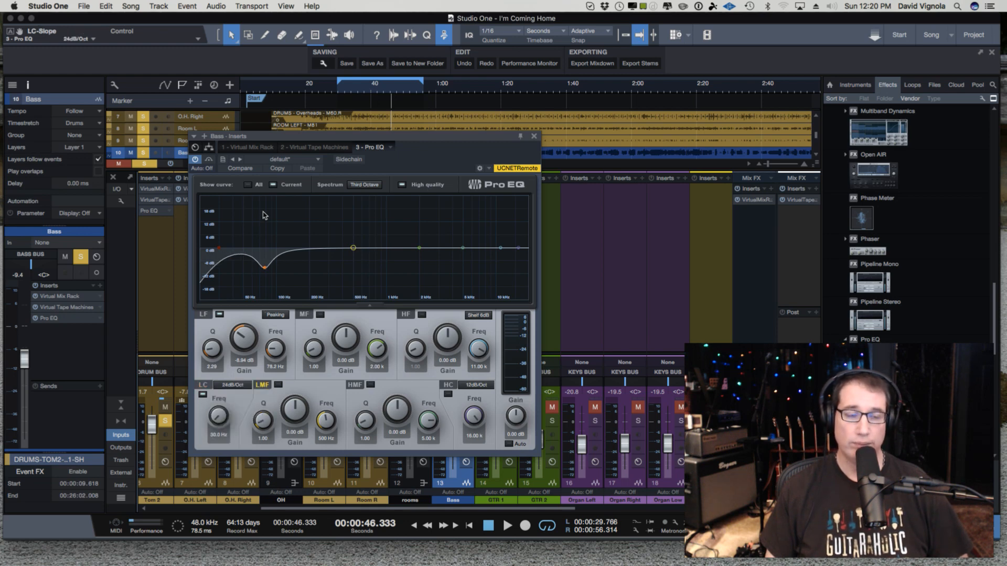
Resume playback and narrow the Bass EQ's LF cut to a Q of about 4.24
{"action": "key", "text": "space"}
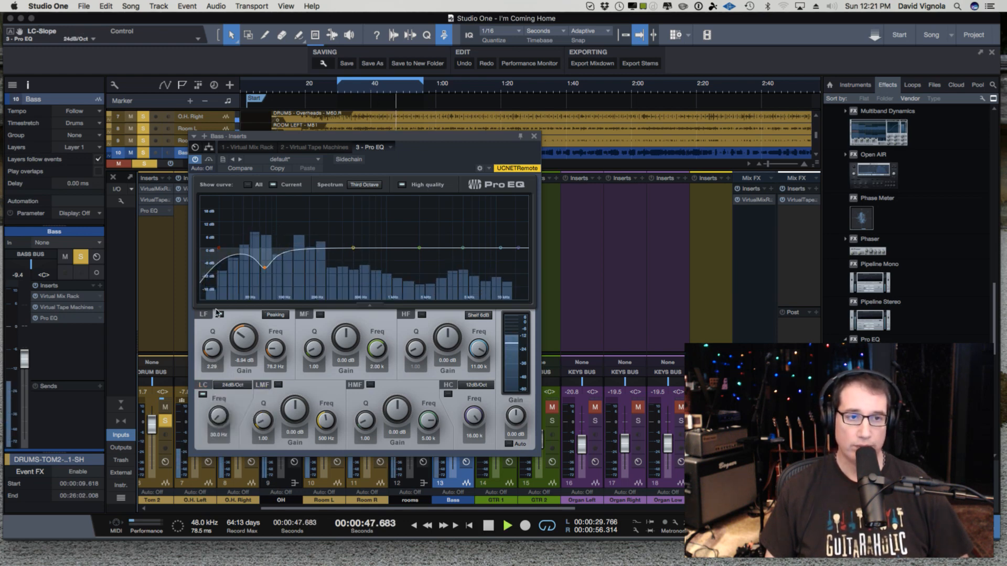
{"action": "left_click", "coordinate": [219, 249]}
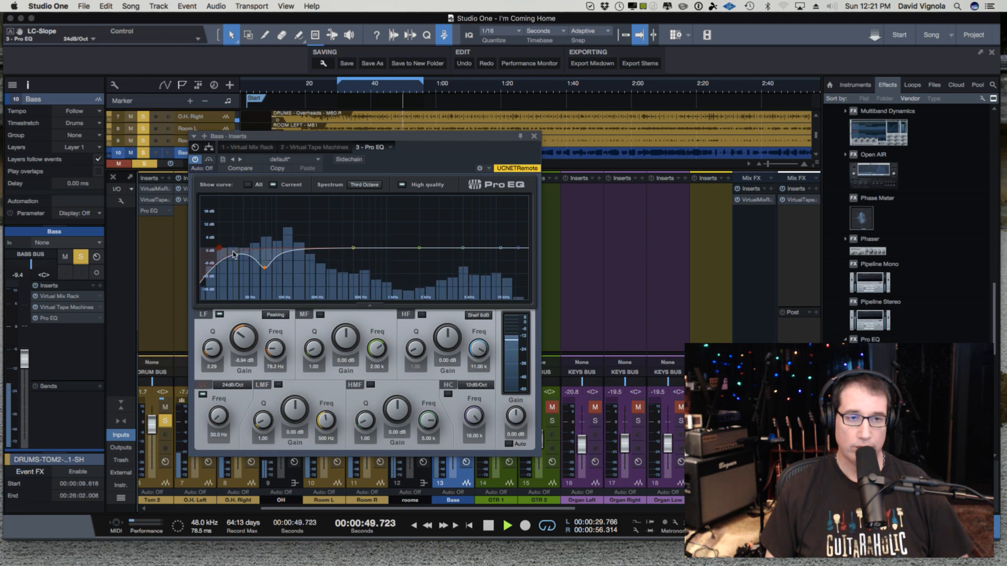
{"action": "left_click_drag", "start_coordinate": [208, 349], "coordinate": [208, 348]}
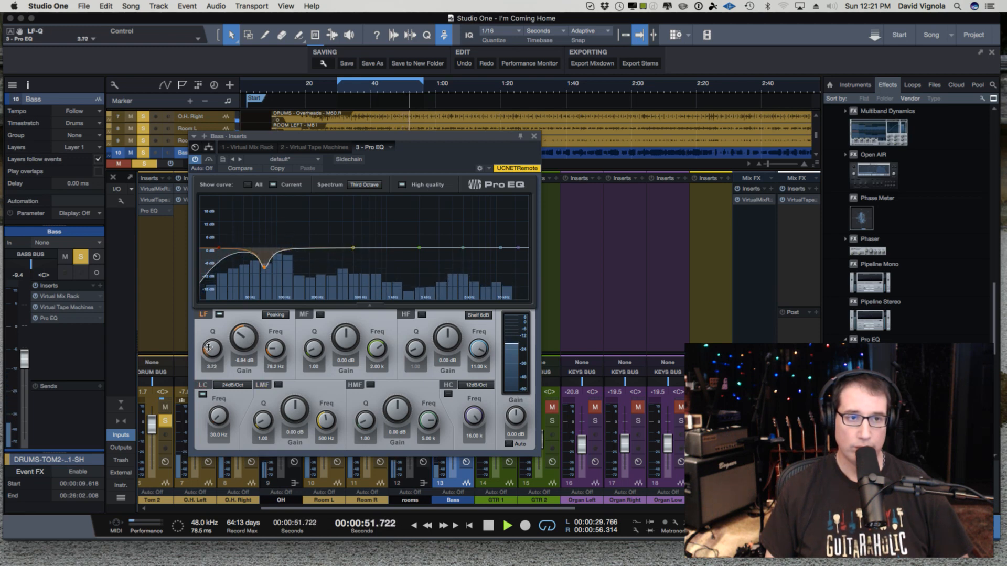
Steepen the Bass EQ's low cut to 36 dB/Oct, raise it to about 32.1 Hz and stop playback
{"action": "left_click", "coordinate": [225, 389]}
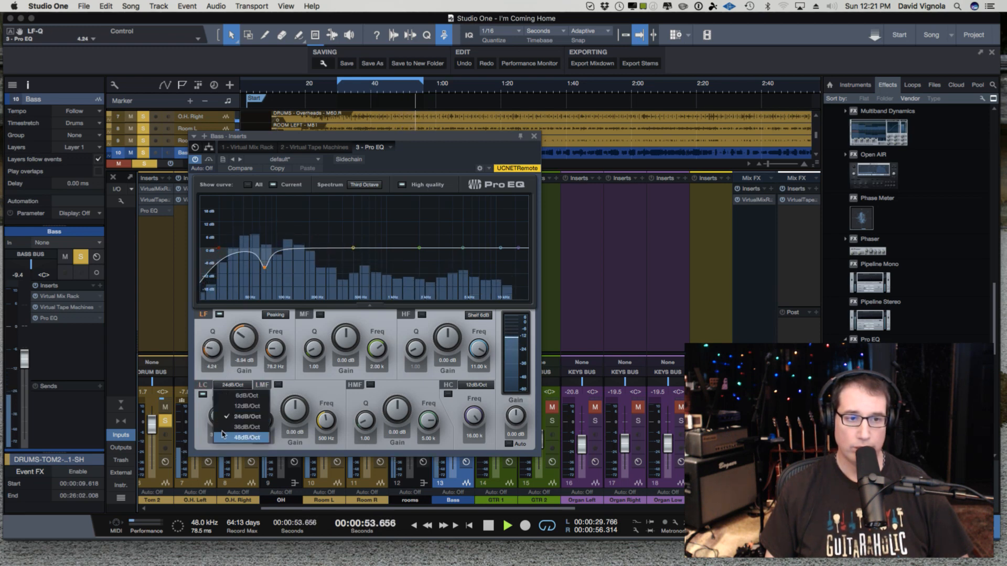
{"action": "left_click", "coordinate": [223, 433]}
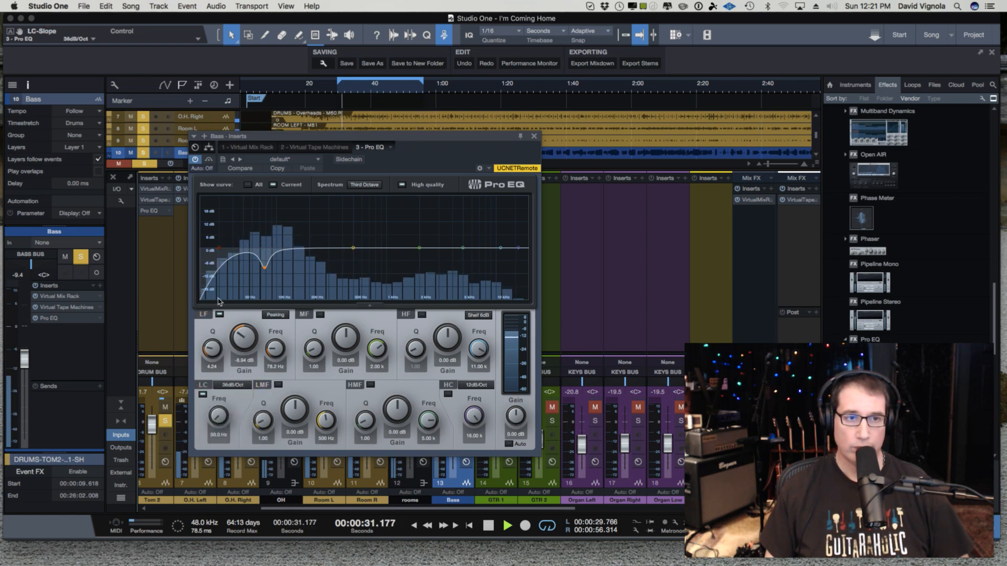
{"action": "left_click_drag", "start_coordinate": [216, 248], "coordinate": [222, 251]}
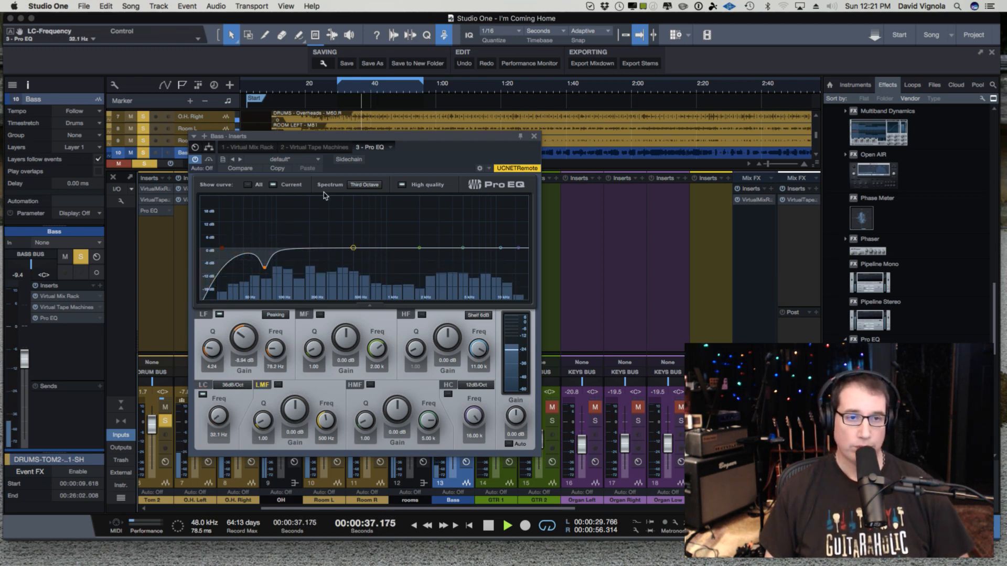
{"action": "key", "text": "space"}
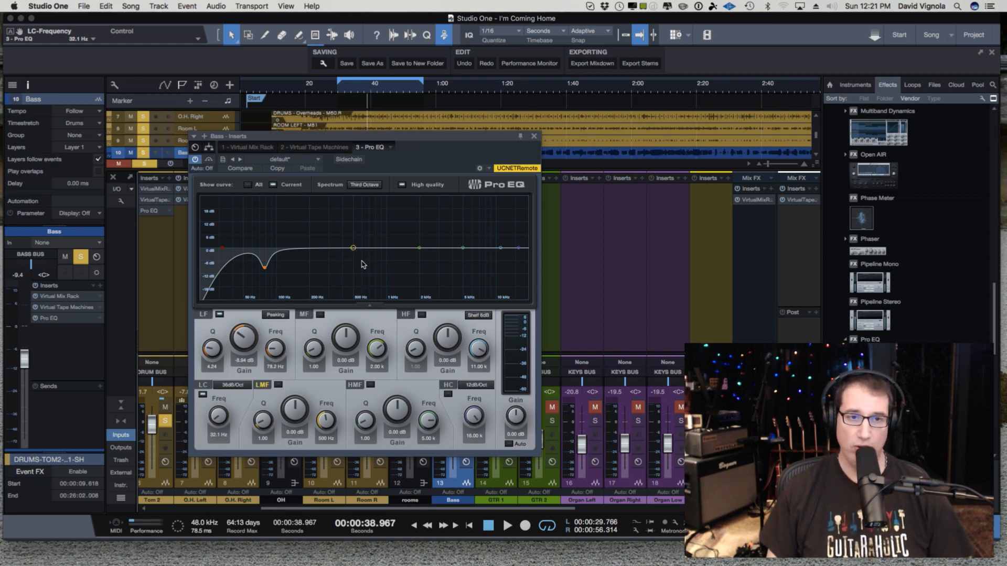
During playback, boost the Bass EQ's MF band by 4.24 dB at about 1.07 kHz with a Q of about 1.13, and stop
{"action": "key", "text": "space"}
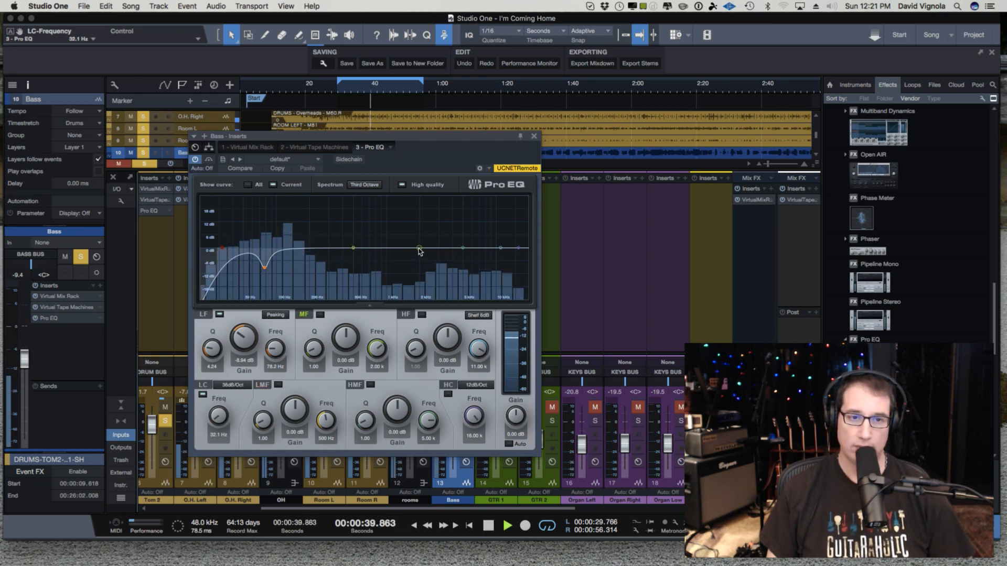
{"action": "left_click_drag", "start_coordinate": [419, 248], "coordinate": [399, 234]}
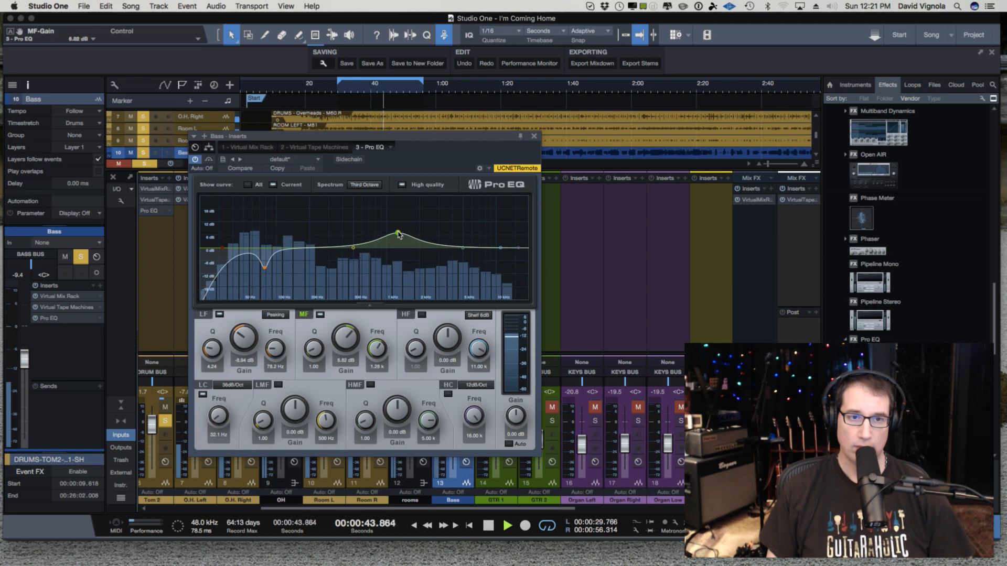
{"action": "left_click_drag", "start_coordinate": [308, 352], "coordinate": [310, 348]}
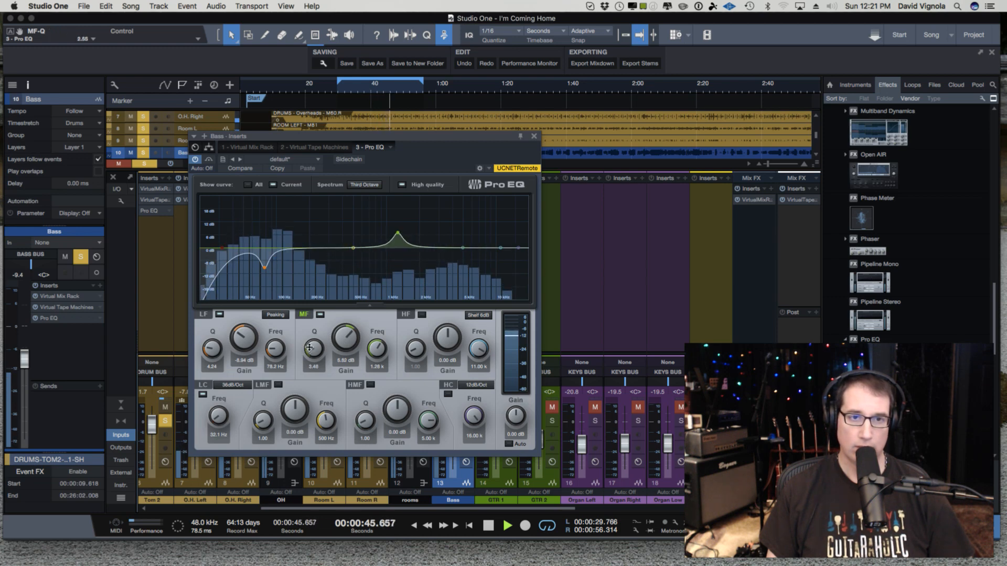
{"action": "mouse_move", "coordinate": [398, 234]}
{"action": "left_mouse_down"}
{"action": "mouse_move", "coordinate": [396, 202]}
{"action": "mouse_move", "coordinate": [426, 209]}
{"action": "mouse_move", "coordinate": [407, 236]}
{"action": "left_mouse_up"}
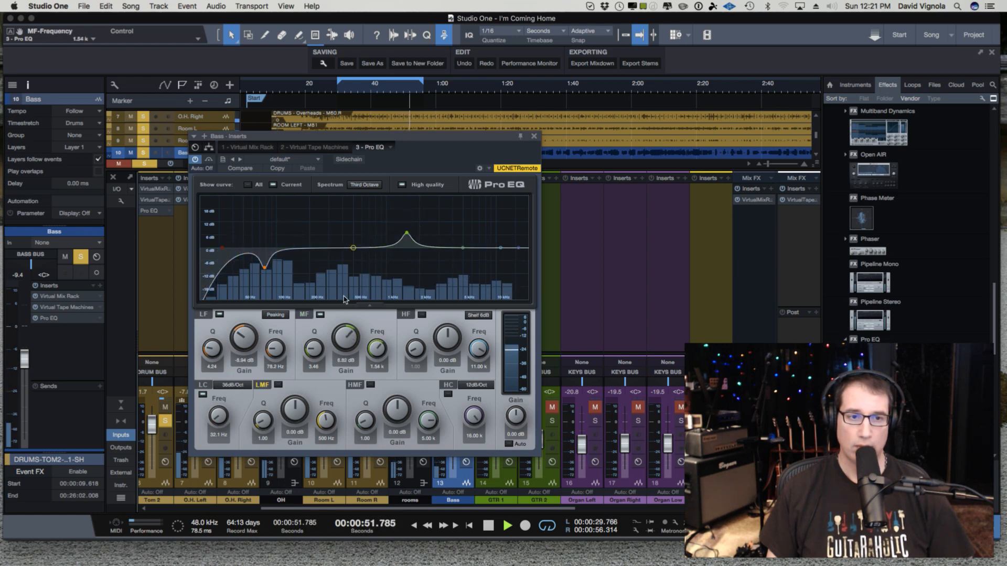
{"action": "left_click_drag", "start_coordinate": [319, 335], "coordinate": [338, 347]}
{"action": "left_click_drag", "start_coordinate": [407, 241], "coordinate": [393, 242]}
{"action": "key", "text": "space"}
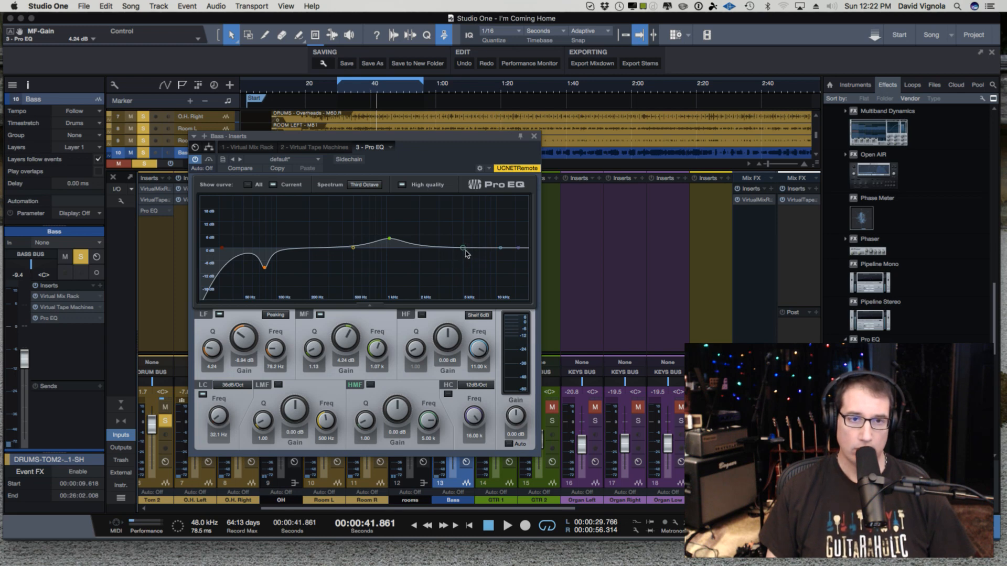
Boost the Bass EQ's HMF band by about 5.65 dB at 4.29 kHz with playback running
{"action": "left_click_drag", "start_coordinate": [464, 249], "coordinate": [451, 288]}
{"action": "key", "text": "space"}
{"action": "mouse_move", "coordinate": [456, 253]}
{"action": "left_mouse_down"}
{"action": "mouse_move", "coordinate": [454, 215]}
{"action": "mouse_move", "coordinate": [456, 235]}
{"action": "left_mouse_up"}
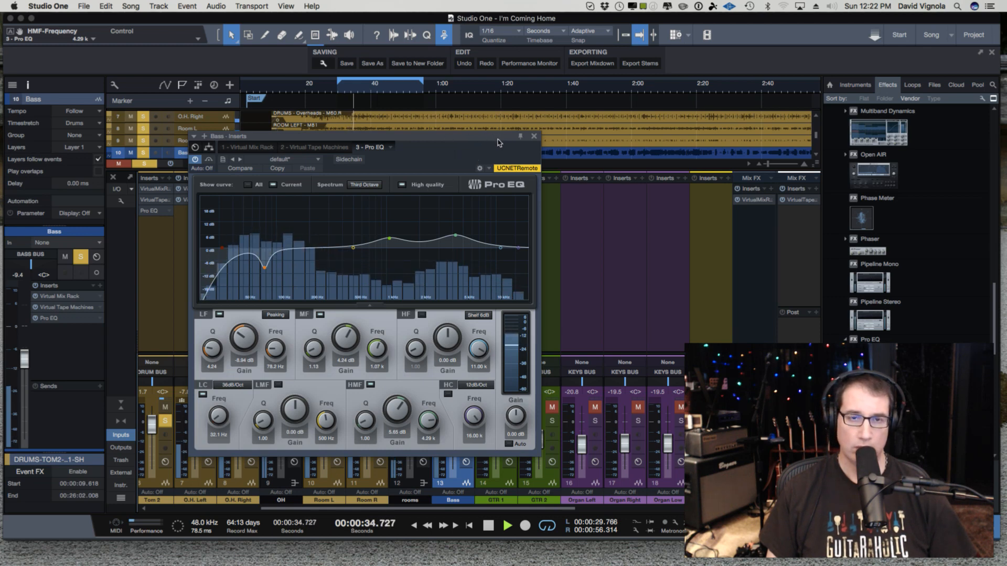
Audition the midrange boosts by toggling the Bass EQ's bypass, and stop playback
{"action": "left_click", "coordinate": [209, 159]}
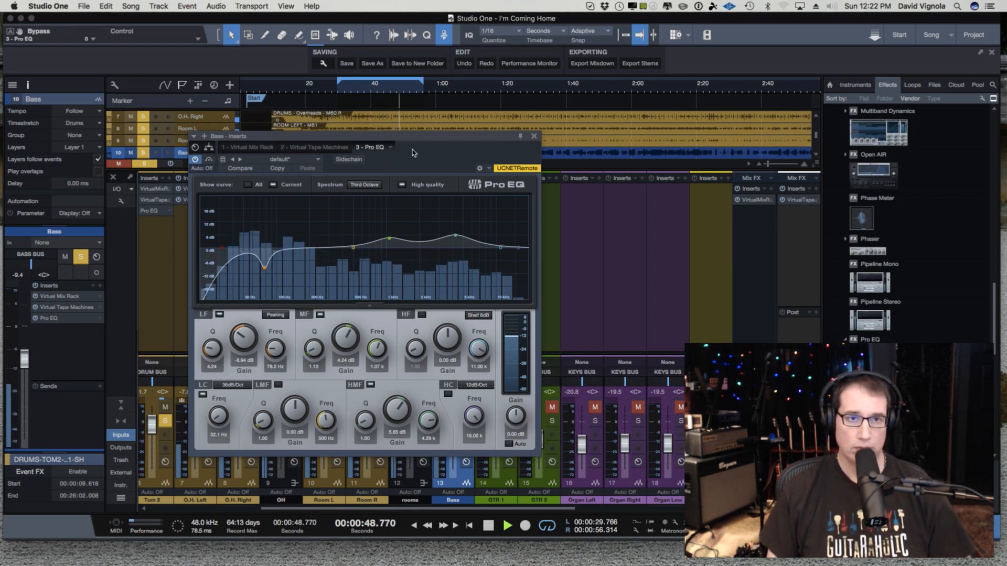
{"action": "key", "text": "space"}
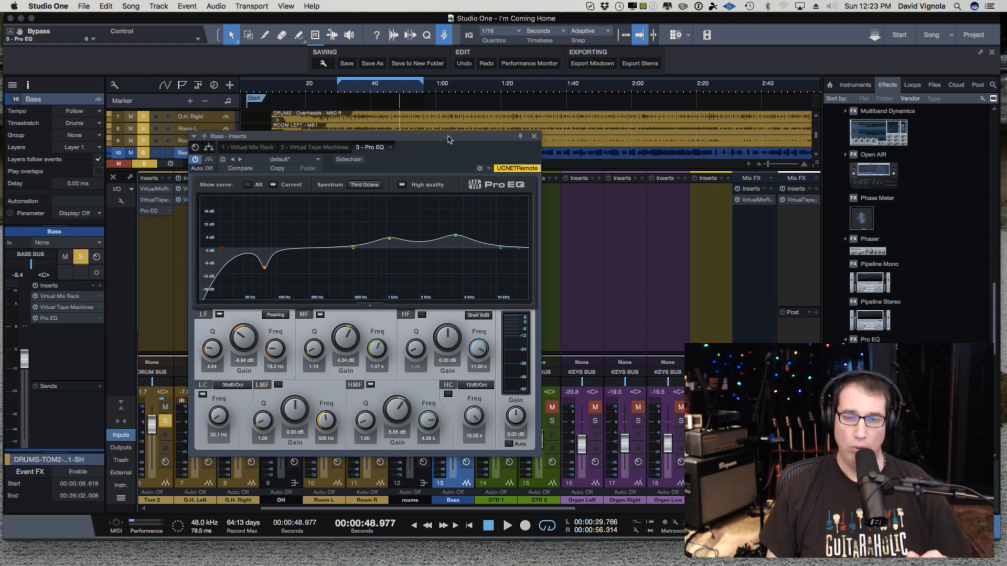
{"action": "left_click_drag", "start_coordinate": [448, 139], "coordinate": [424, 139]}
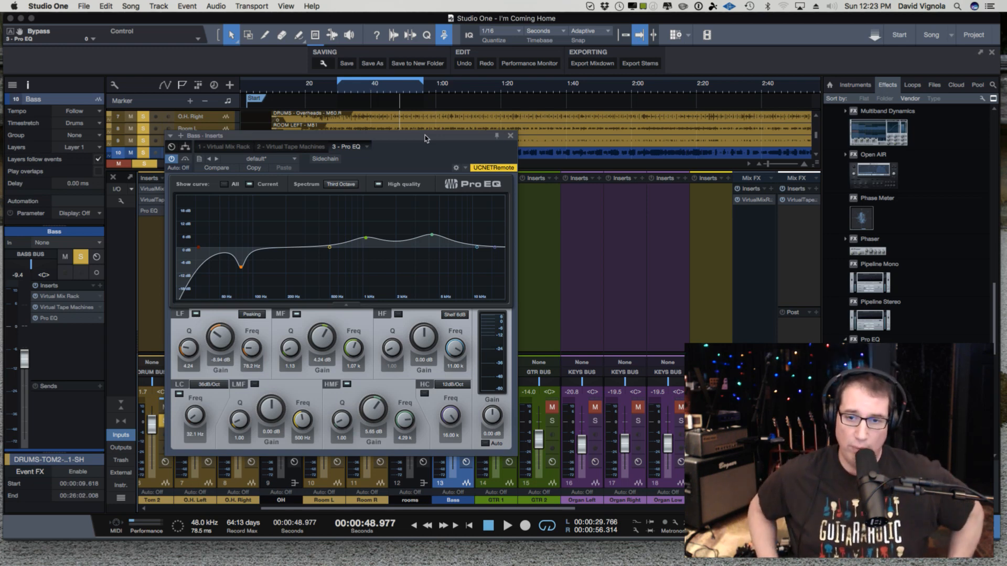
Close the Bass EQ, lower the DRUM BUS fader to about -10.9 dB and resume playback
{"action": "left_click", "coordinate": [510, 136]}
{"action": "left_click_drag", "start_coordinate": [467, 510], "coordinate": [572, 511]}
{"action": "mouse_move", "coordinate": [540, 426]}
{"action": "left_mouse_down"}
{"action": "mouse_move", "coordinate": [541, 444]}
{"action": "mouse_move", "coordinate": [539, 436]}
{"action": "left_mouse_up"}
{"action": "key", "text": "space"}
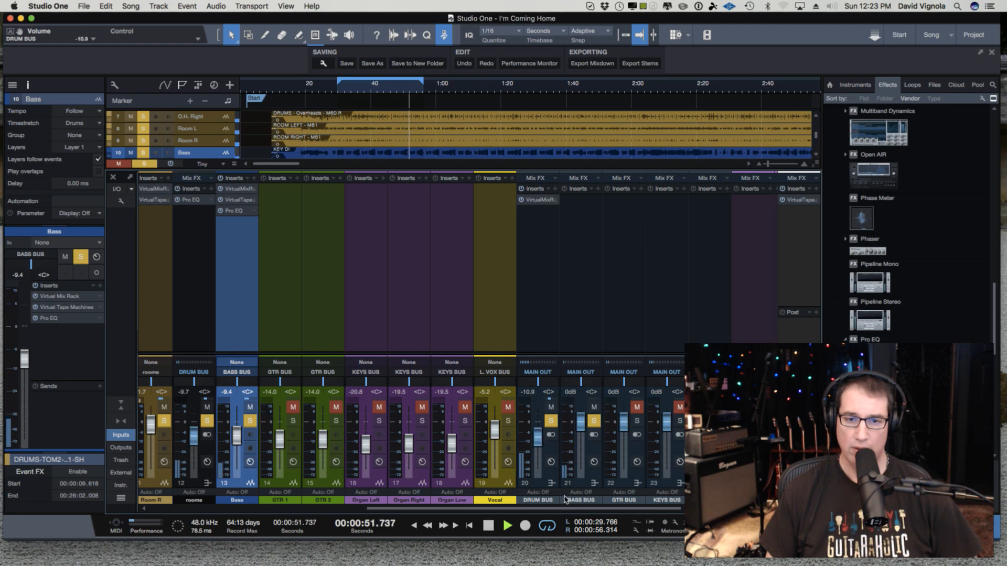
Raise the Bass channel to -5.0 dB while comparing its Pro EQ bypassed and active, and stop playback
{"action": "left_click_drag", "start_coordinate": [553, 508], "coordinate": [417, 508]}
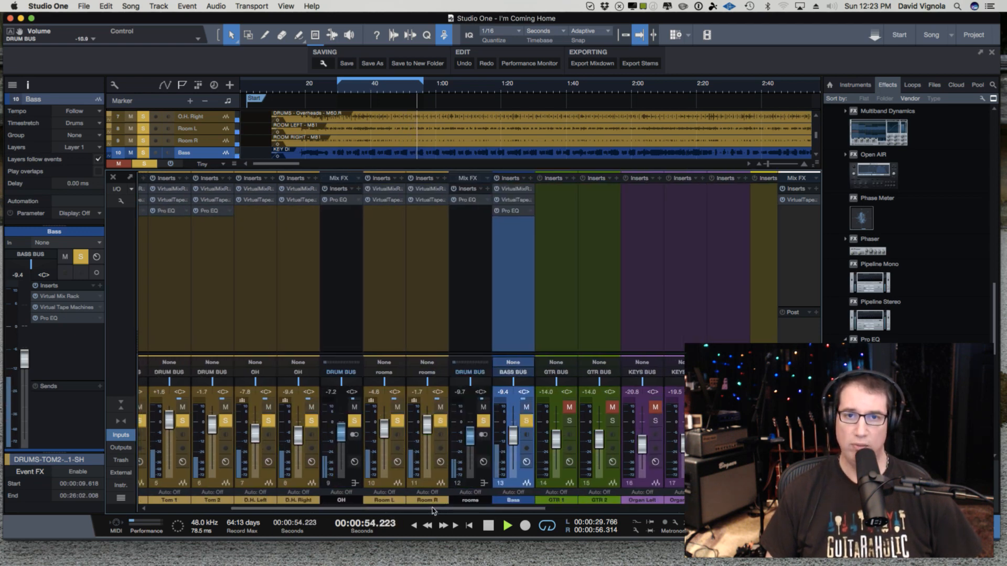
{"action": "left_click", "coordinate": [508, 211]}
{"action": "left_click_drag", "start_coordinate": [439, 136], "coordinate": [406, 123]}
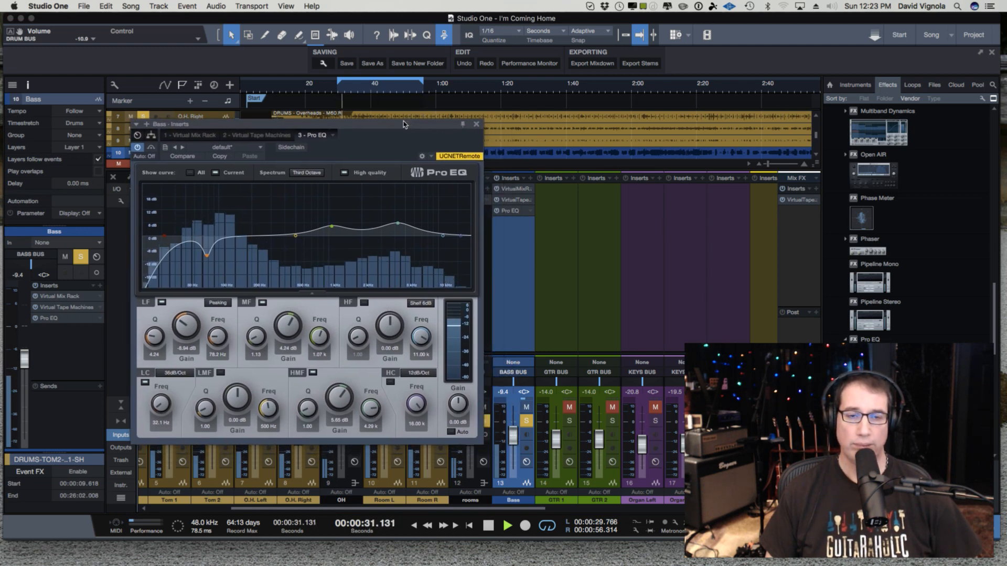
{"action": "left_click", "coordinate": [150, 148]}
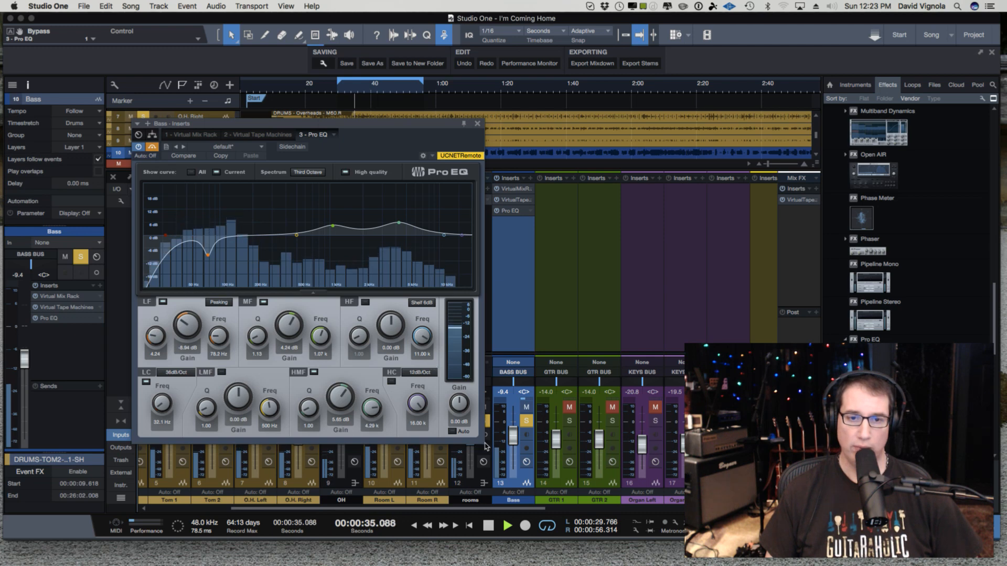
{"action": "left_click_drag", "start_coordinate": [513, 438], "coordinate": [512, 431]}
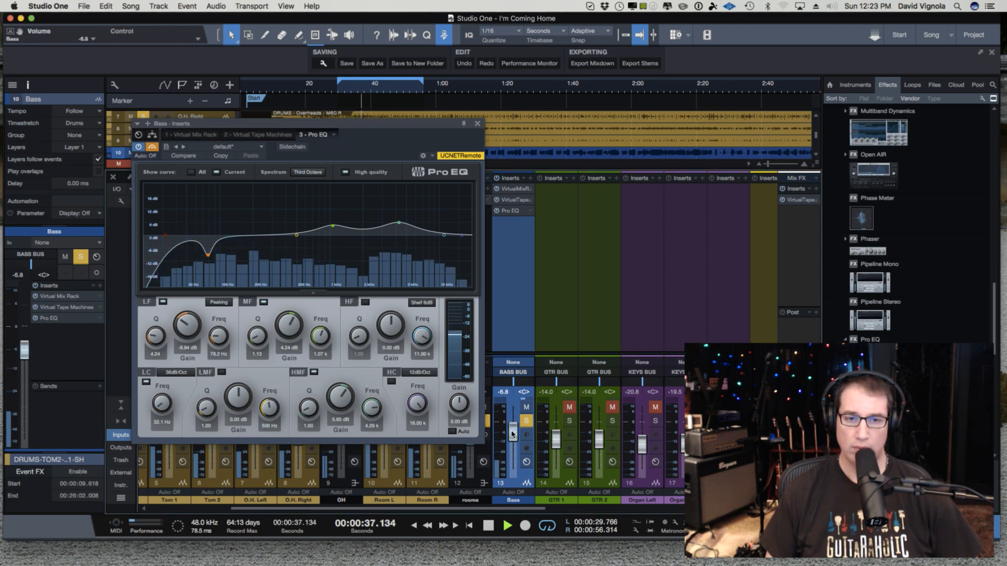
{"action": "left_click", "coordinate": [152, 147]}
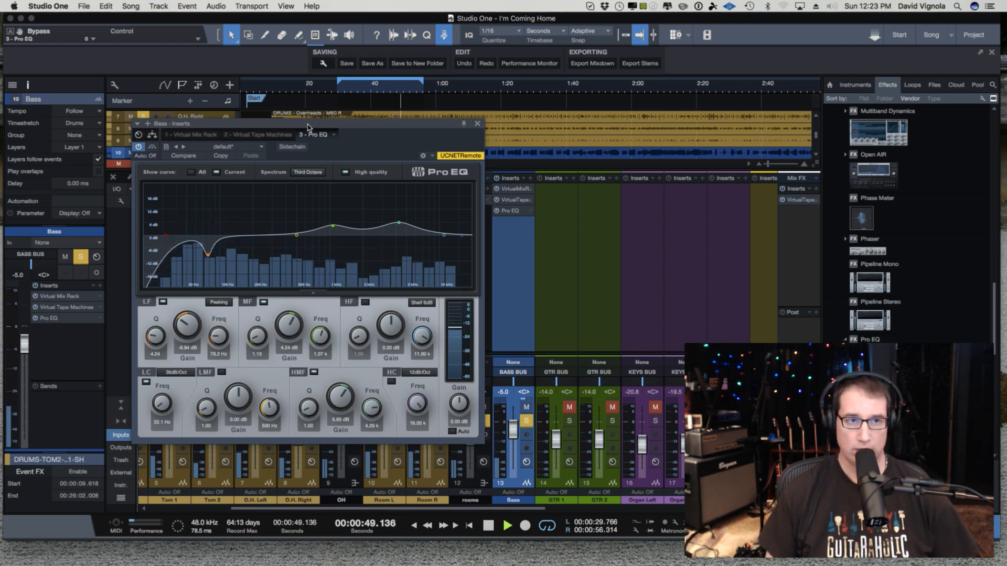
{"action": "key", "text": "space"}
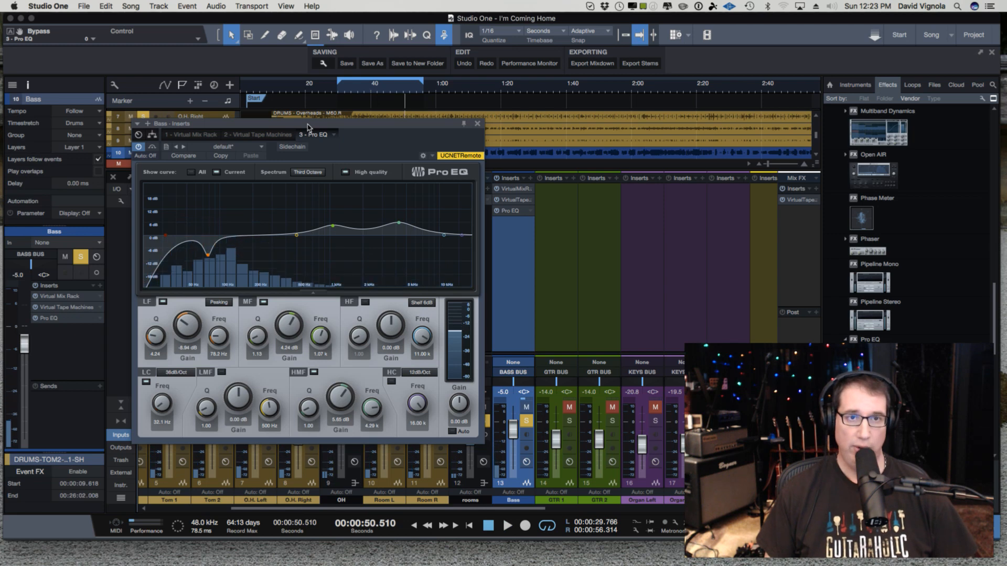
Close the Bass EQ and look through the vendor folders in the effects browser, collapsing the PreSonus folder
{"action": "left_click_drag", "start_coordinate": [307, 127], "coordinate": [261, 122]}
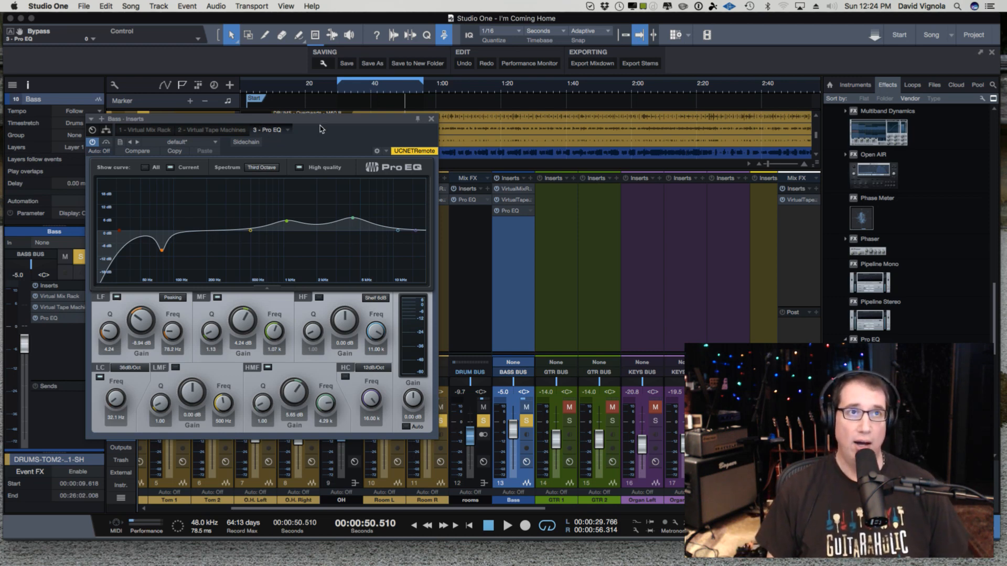
{"action": "left_click", "coordinate": [431, 120]}
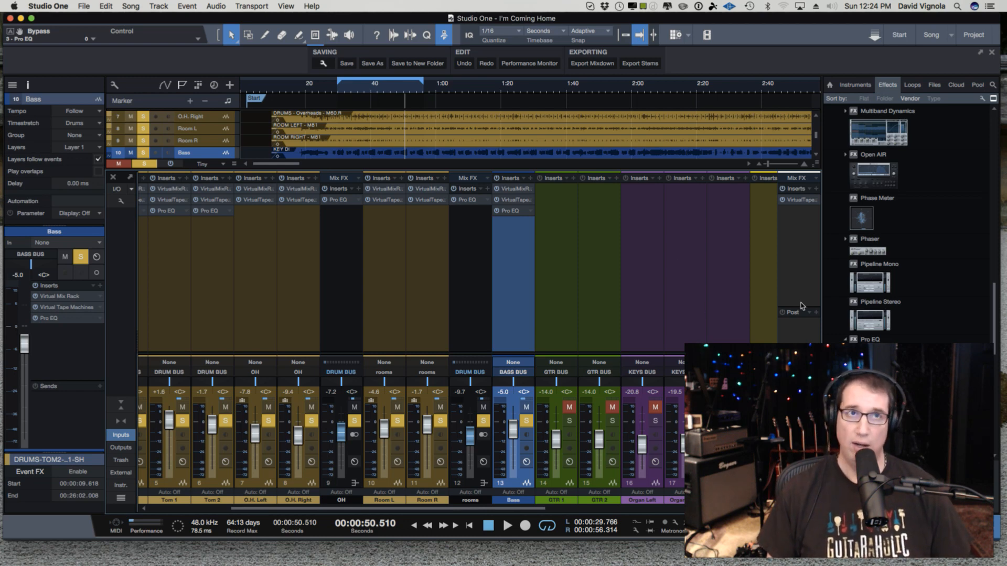
{"action": "scroll", "coordinate": [881, 301], "scroll_direction": "up", "scroll_amount": 15}
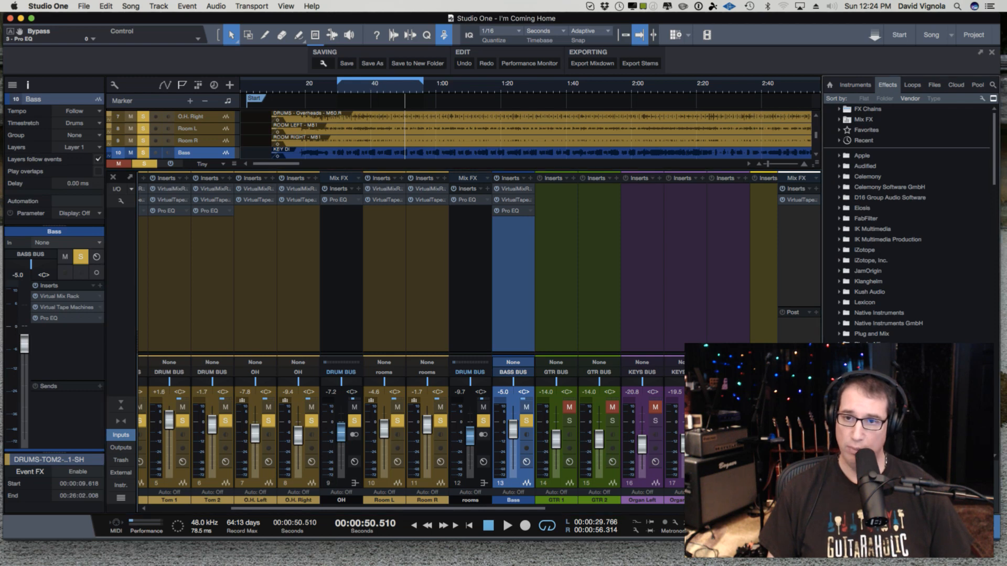
{"action": "scroll", "coordinate": [881, 301], "scroll_direction": "down", "scroll_amount": 3}
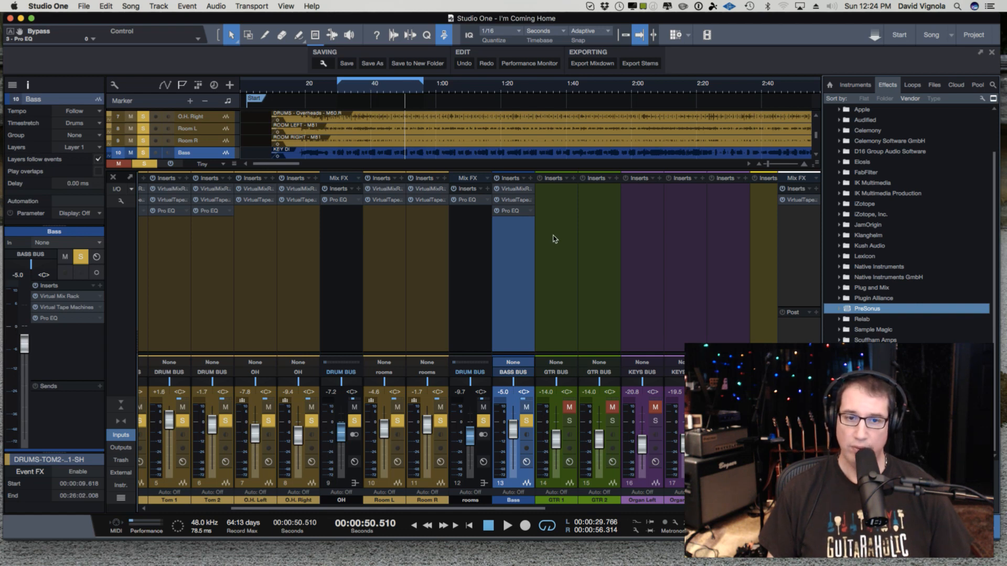
Reopen the Bass EQ, boost its LMF band by 5.41 dB at 257 Hz and resume playback
{"action": "left_click", "coordinate": [512, 212]}
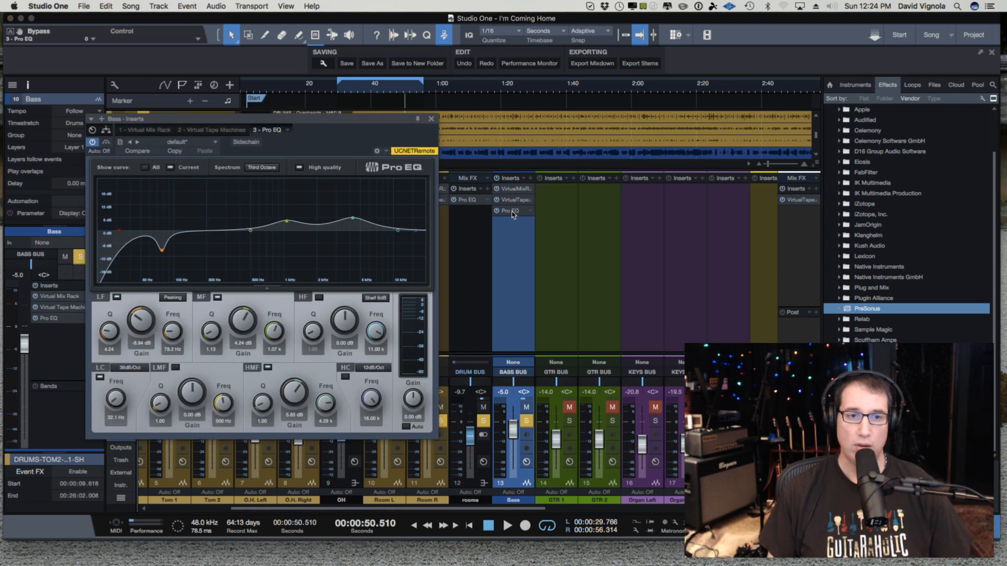
{"action": "left_click_drag", "start_coordinate": [326, 121], "coordinate": [380, 129]}
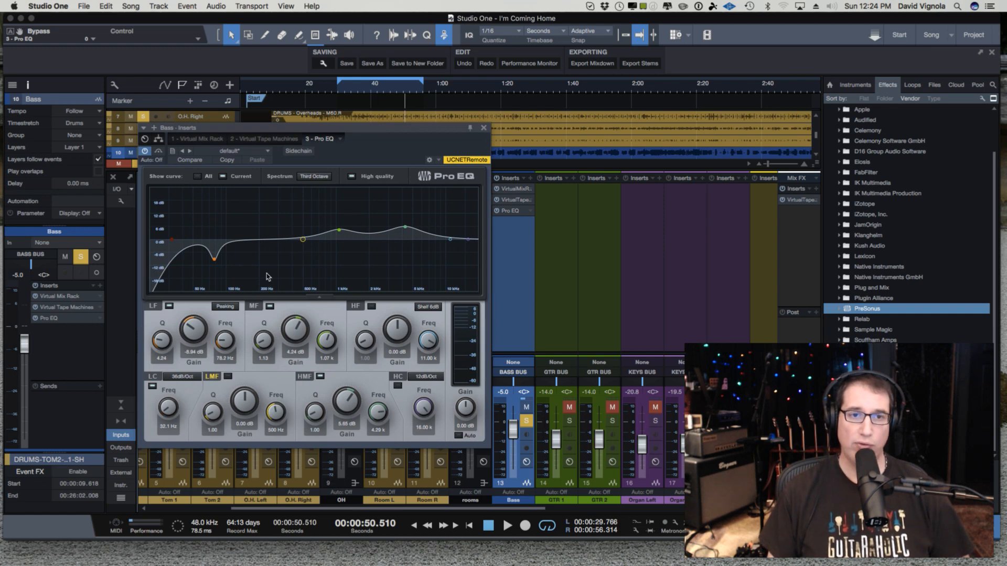
{"action": "left_click_drag", "start_coordinate": [304, 241], "coordinate": [270, 227]}
{"action": "key", "text": "space"}
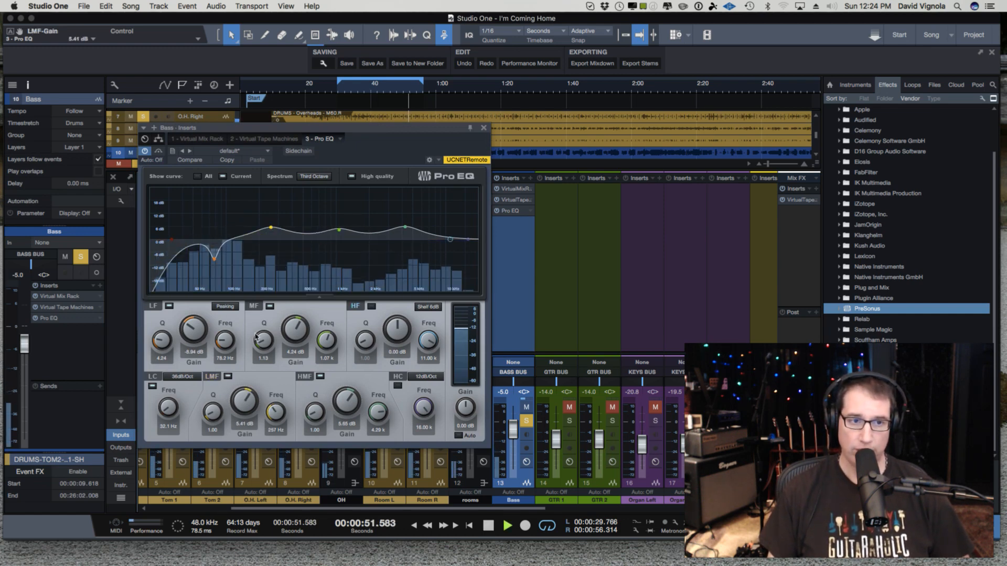
Narrow the LMF boost to a Q of about 3.20, sweep it to about 195 Hz at 20.71 dB, and stop playback
{"action": "left_click_drag", "start_coordinate": [204, 428], "coordinate": [212, 404]}
{"action": "left_click_drag", "start_coordinate": [271, 230], "coordinate": [277, 204]}
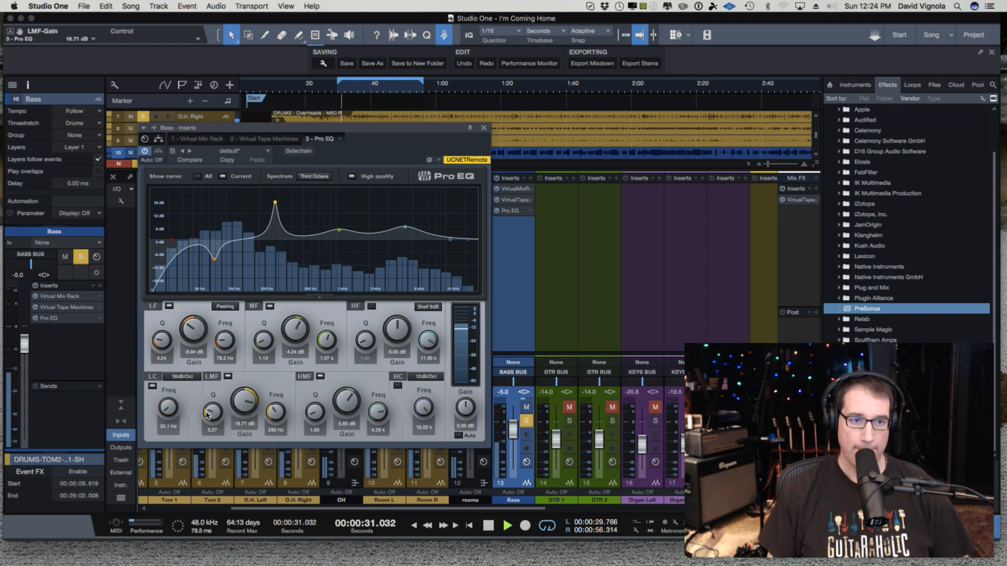
{"action": "left_click_drag", "start_coordinate": [208, 417], "coordinate": [209, 425]}
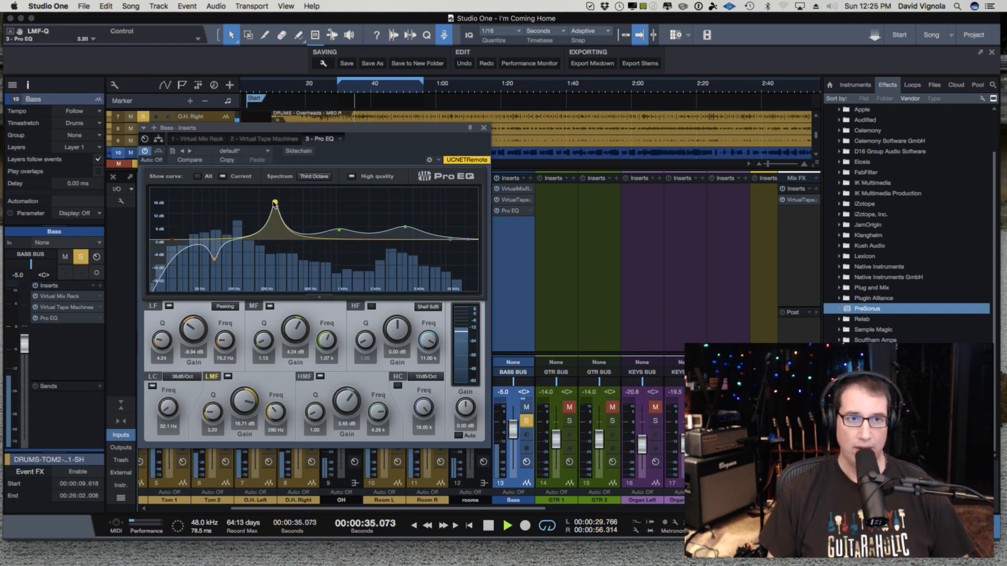
{"action": "mouse_move", "coordinate": [276, 203]}
{"action": "left_mouse_down"}
{"action": "mouse_move", "coordinate": [265, 194]}
{"action": "mouse_move", "coordinate": [292, 196]}
{"action": "mouse_move", "coordinate": [259, 195]}
{"action": "left_mouse_up"}
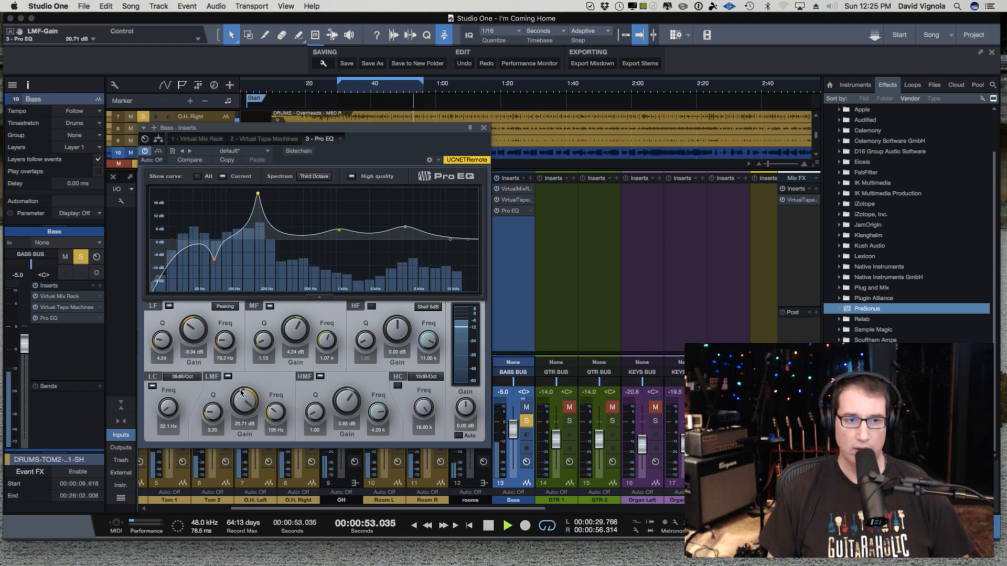
{"action": "key", "text": "space"}
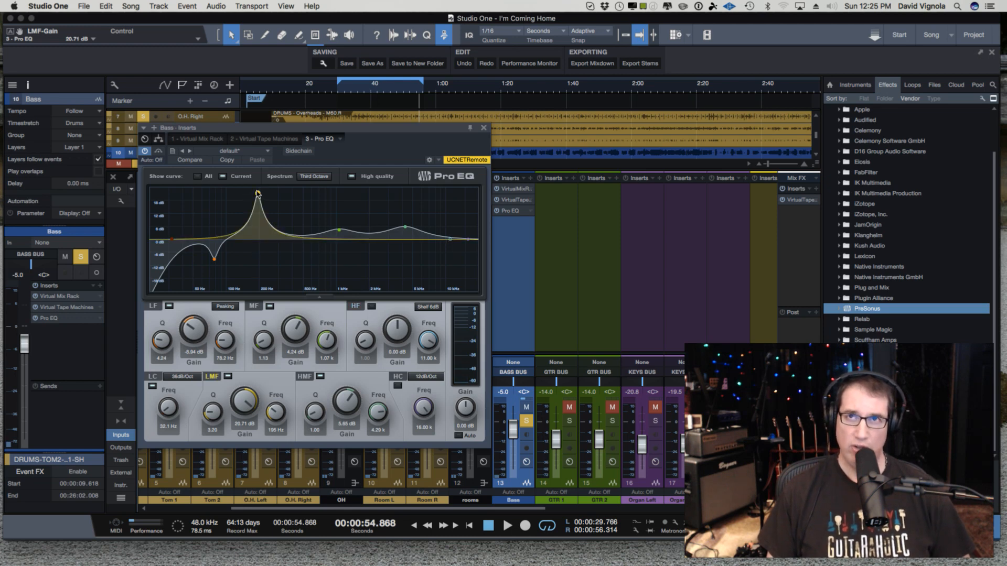
Turn the LMF boost into a cut of about -5.65 dB with a Q of 1.78, and check it during playback
{"action": "left_click_drag", "start_coordinate": [238, 406], "coordinate": [233, 462]}
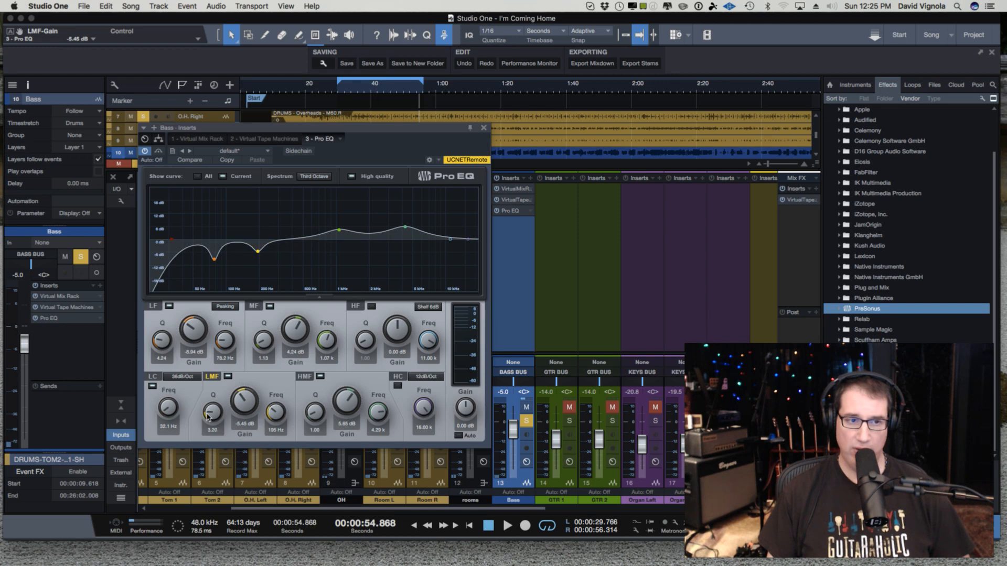
{"action": "left_click_drag", "start_coordinate": [207, 417], "coordinate": [206, 425]}
{"action": "key", "text": "space"}
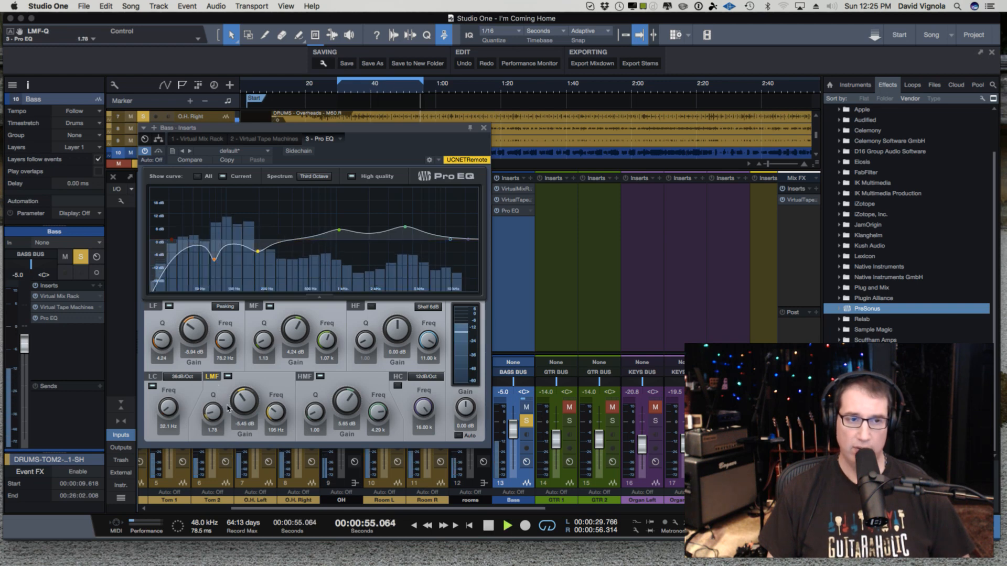
{"action": "left_click_drag", "start_coordinate": [257, 251], "coordinate": [260, 252]}
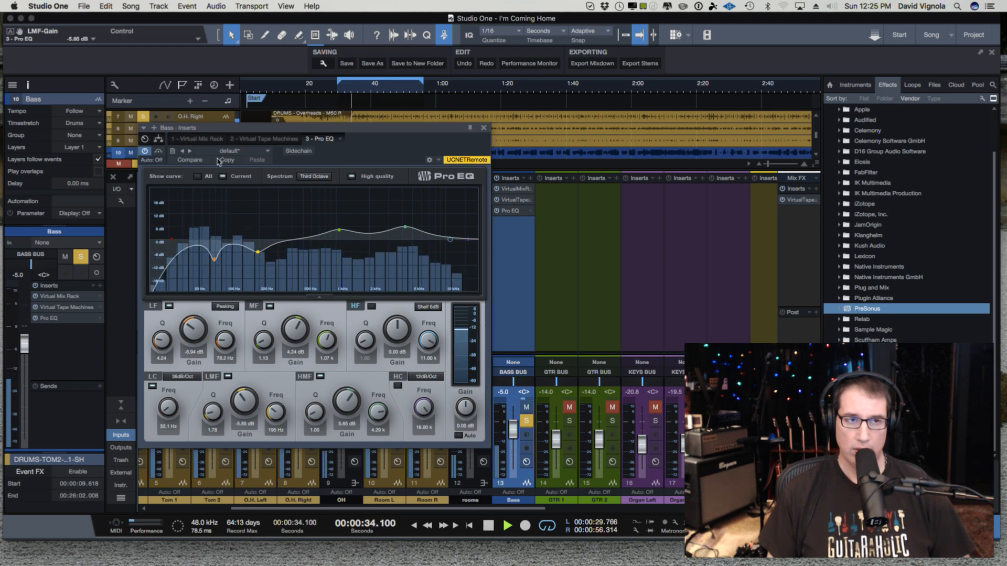
Compare the bass with the Pro EQ bypassed and active against the drums, and stop playback
{"action": "left_click", "coordinate": [158, 151]}
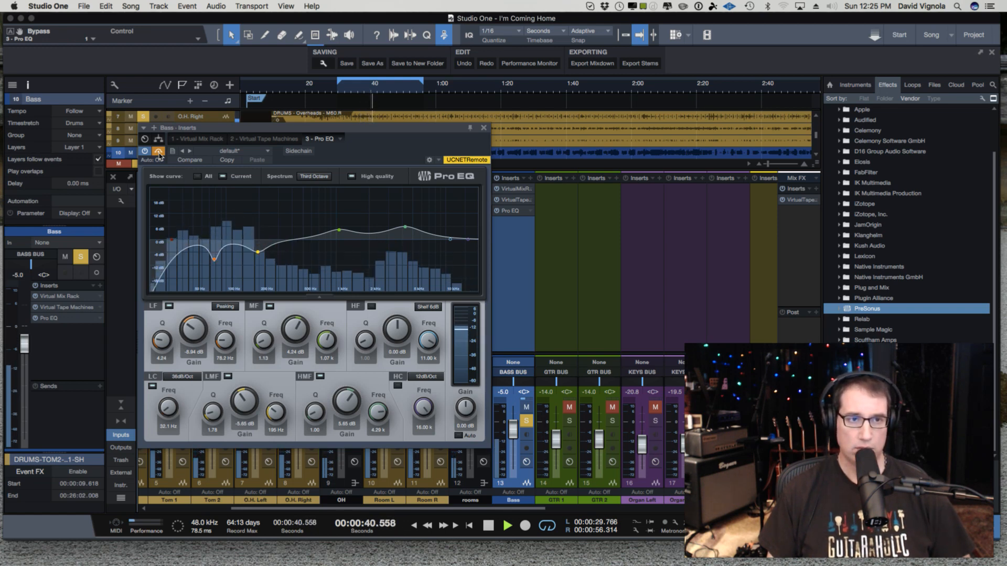
{"action": "left_click", "coordinate": [158, 151]}
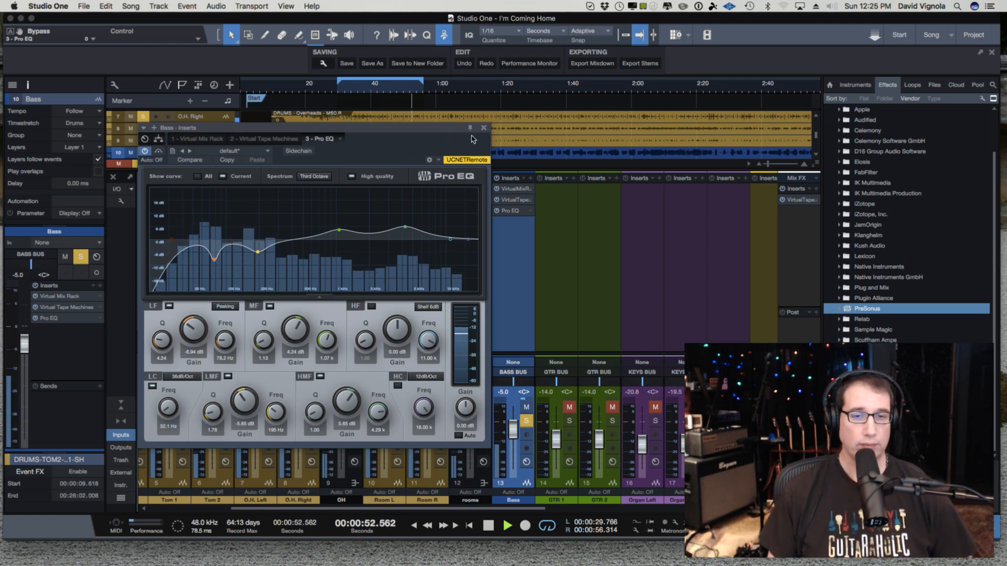
{"action": "key", "text": "space"}
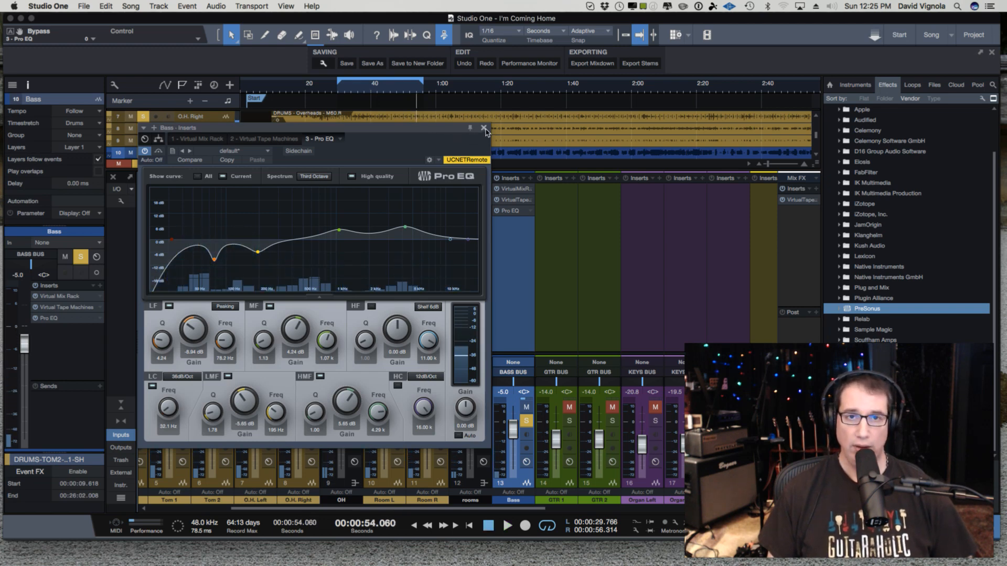
Close the Pro EQ, add the PreSonus Compressor to the Bass channel's inserts and reposition its window
{"action": "left_click", "coordinate": [484, 128]}
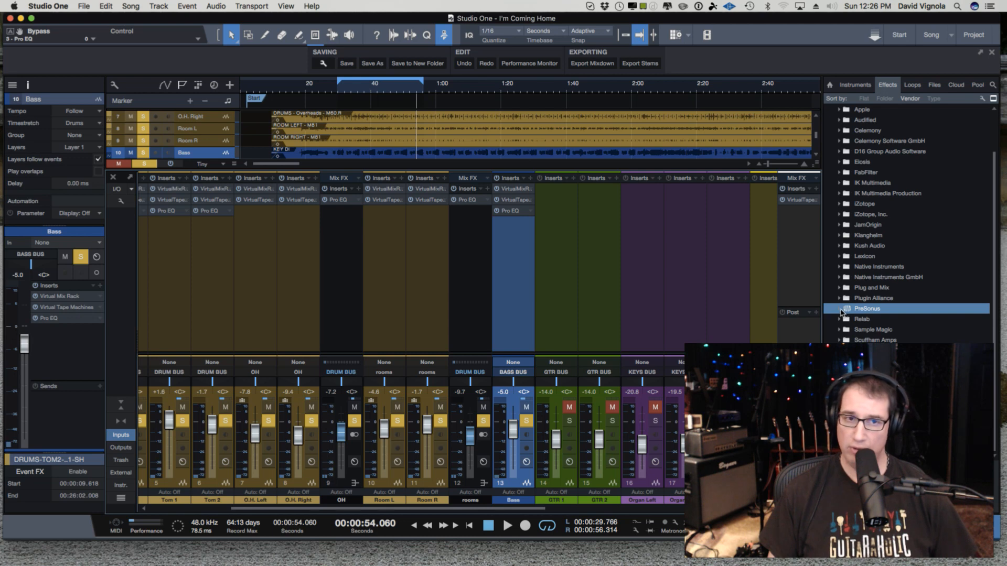
{"action": "left_click", "coordinate": [842, 311]}
{"action": "scroll", "coordinate": [907, 223], "scroll_direction": "down", "scroll_amount": 8}
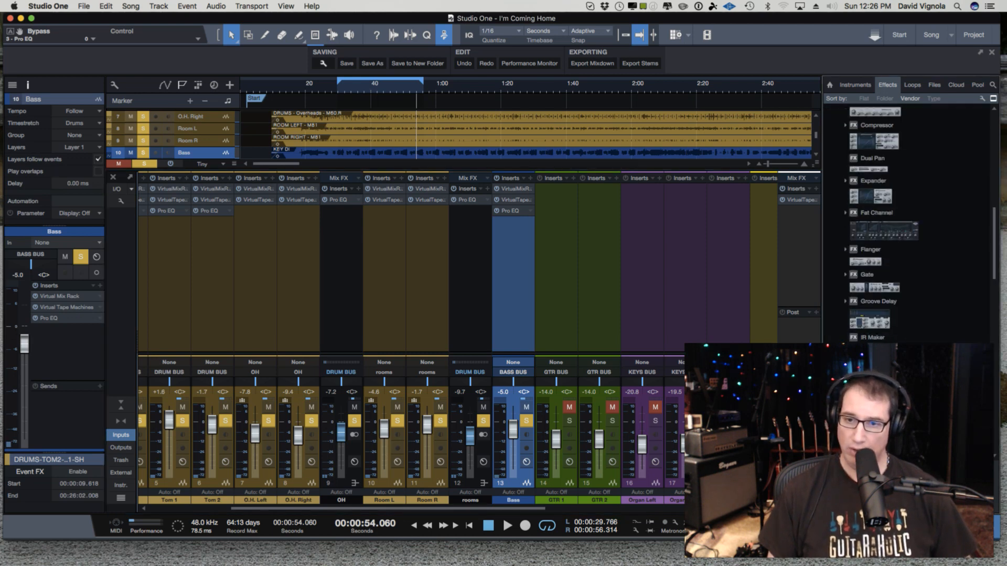
{"action": "scroll", "coordinate": [906, 223], "scroll_direction": "up", "scroll_amount": 5}
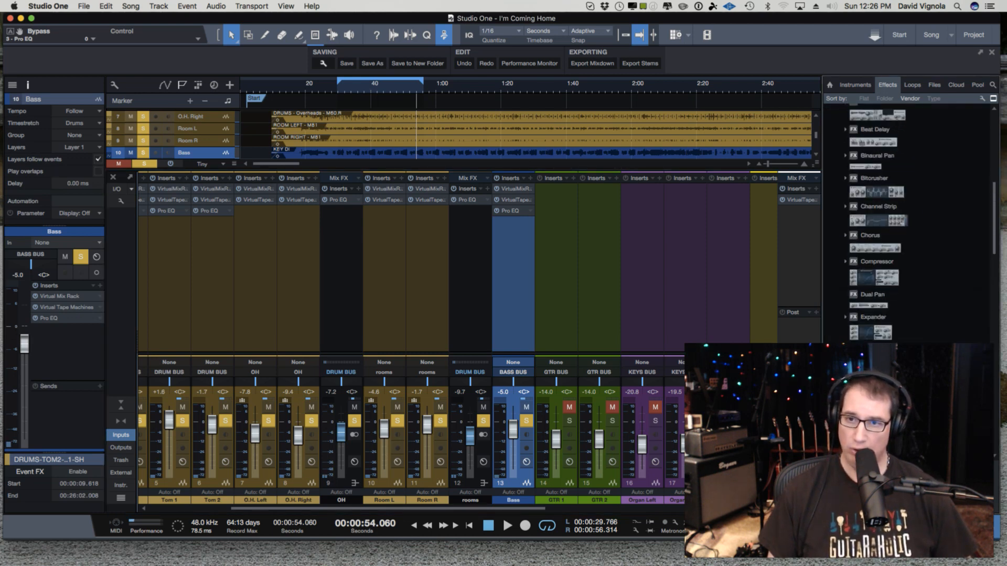
{"action": "left_click", "coordinate": [845, 359]}
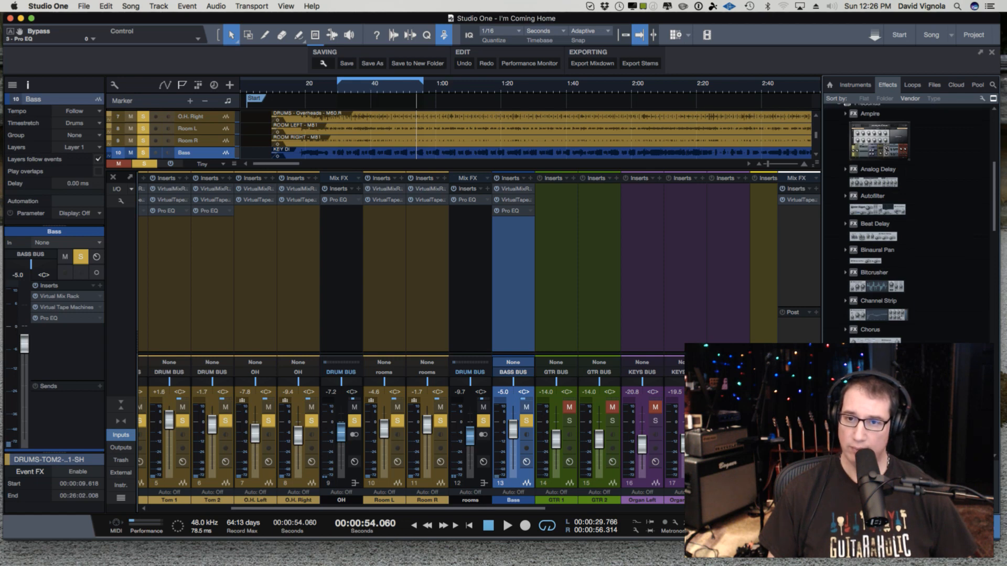
{"action": "left_click_drag", "start_coordinate": [845, 359], "coordinate": [512, 238]}
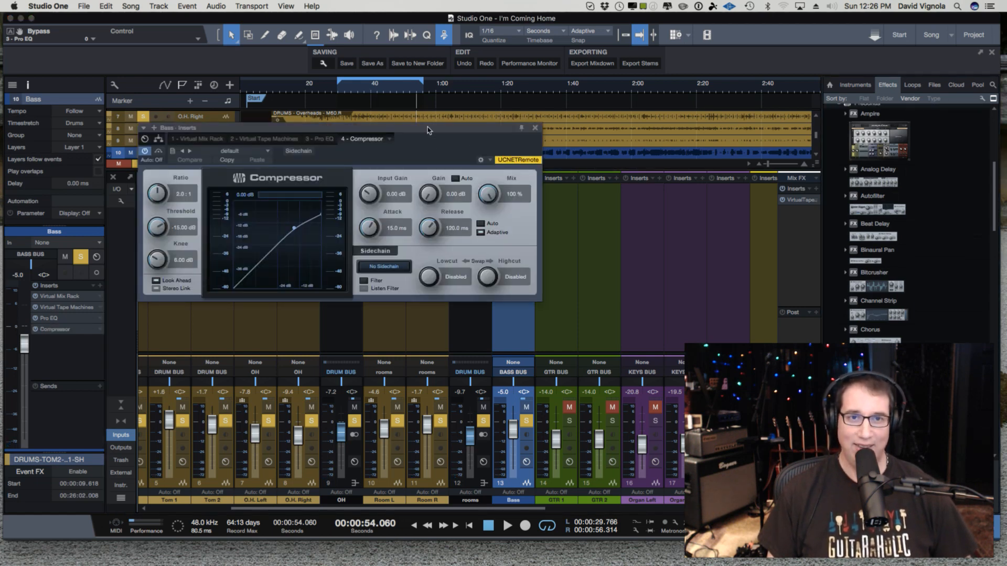
{"action": "left_click_drag", "start_coordinate": [427, 129], "coordinate": [434, 179]}
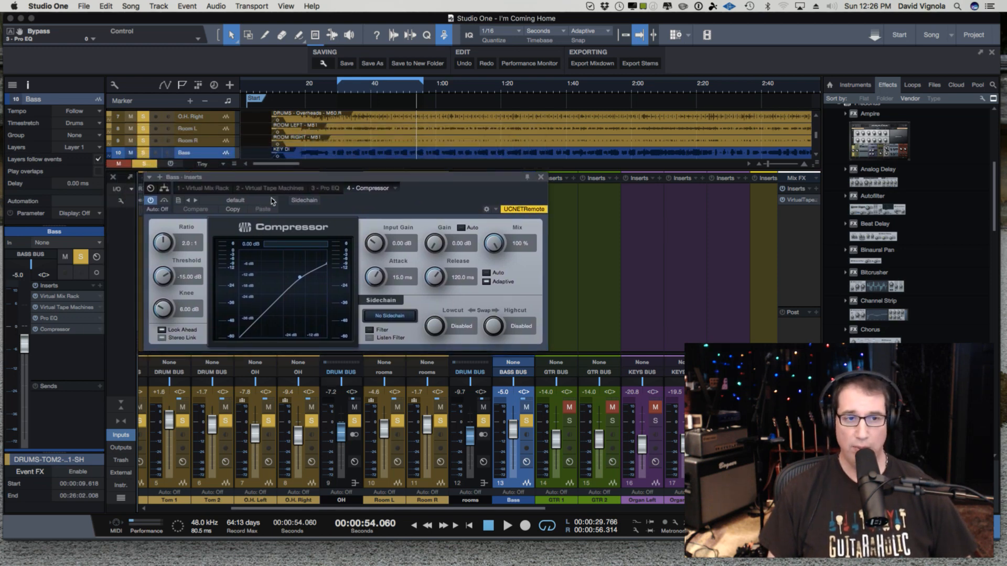
{"action": "left_click_drag", "start_coordinate": [293, 178], "coordinate": [297, 173]}
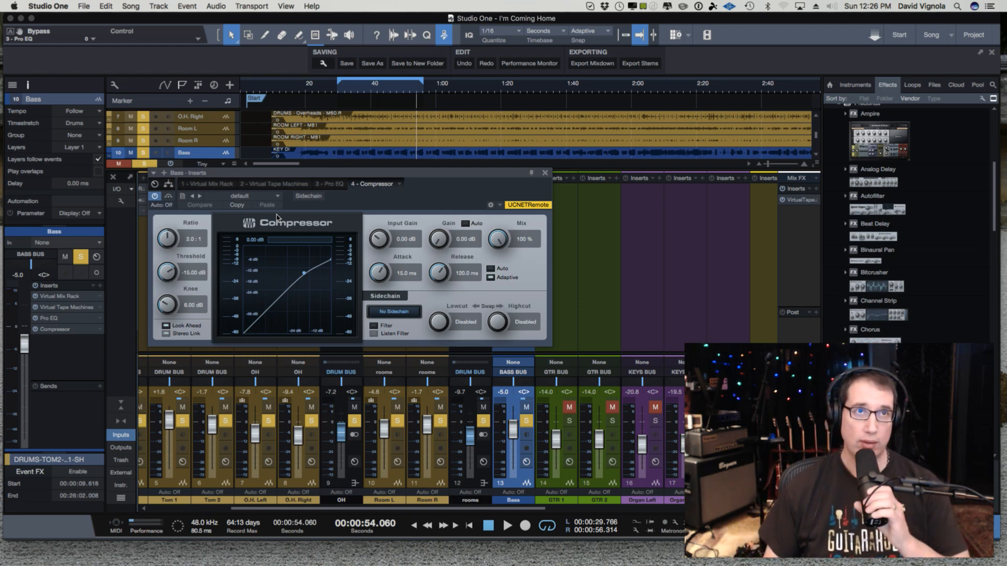
{"action": "mouse_move", "coordinate": [268, 175]}
{"action": "left_mouse_down"}
{"action": "mouse_move", "coordinate": [257, 174]}
{"action": "mouse_move", "coordinate": [262, 181]}
{"action": "left_mouse_up"}
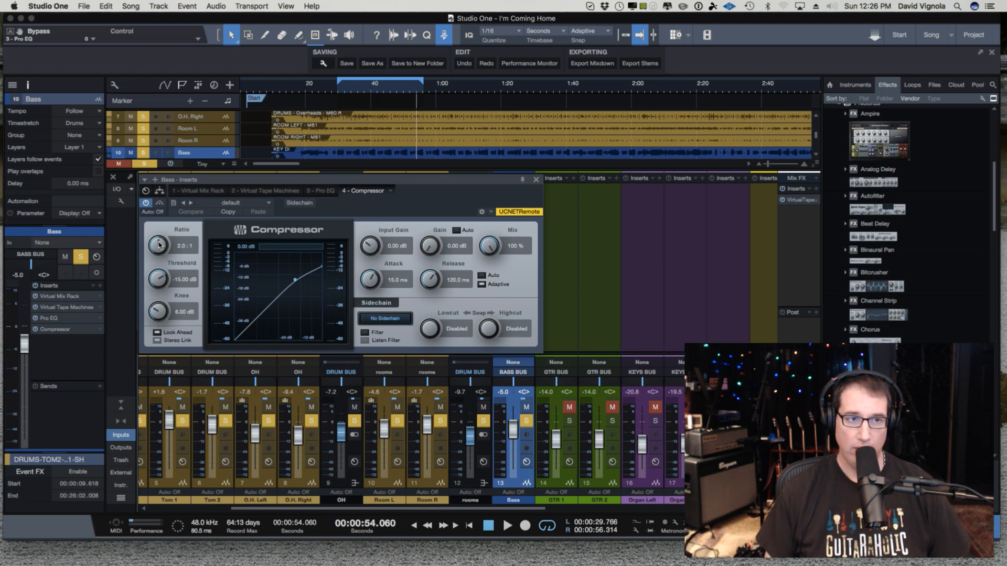
Set the compressor ratio to 3.1:1, audition attack times of 0.10 ms and 400 ms during playback, and settle on 1.54 ms
{"action": "scroll", "coordinate": [159, 245], "scroll_direction": "up", "scroll_amount": 5}
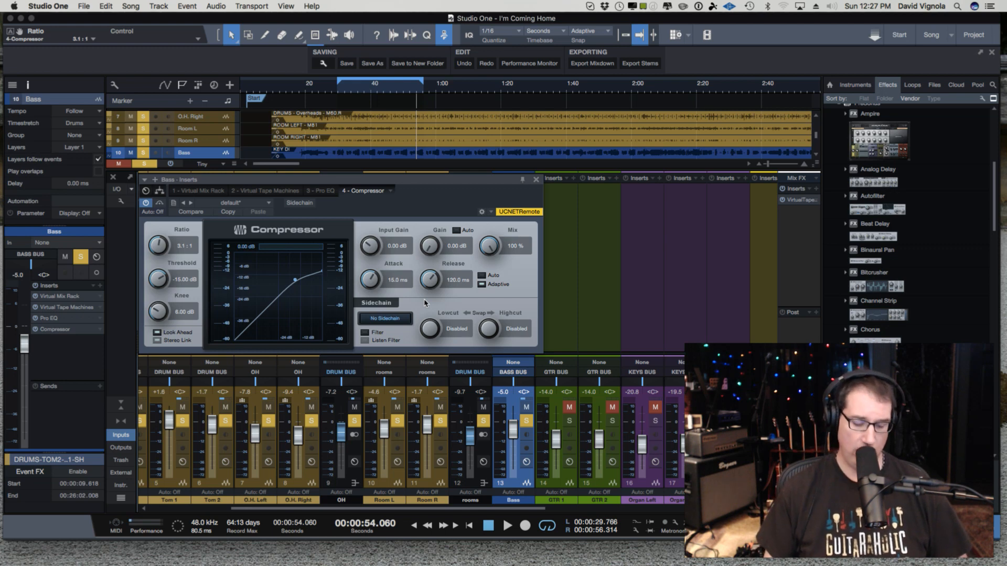
{"action": "key", "text": "space"}
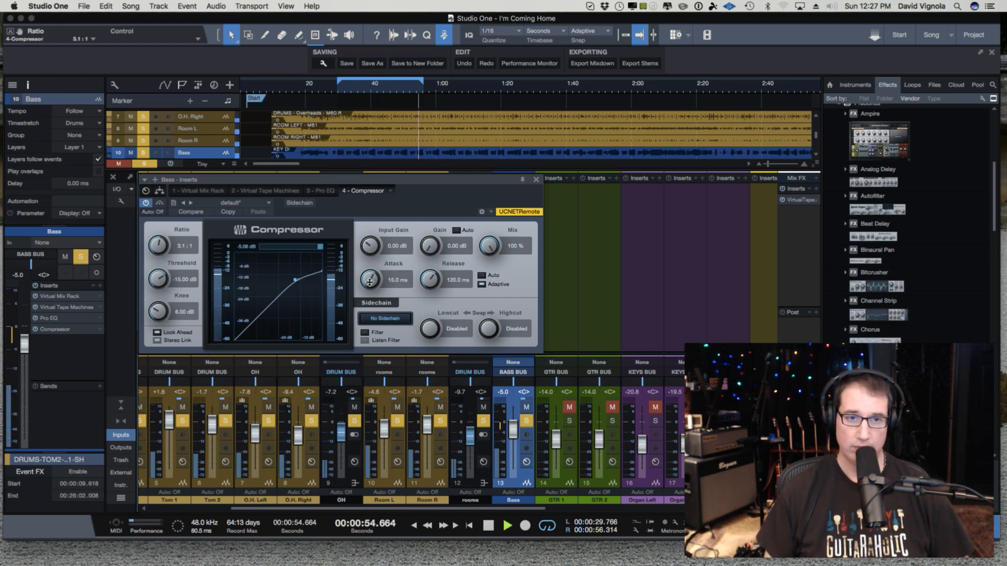
{"action": "left_click_drag", "start_coordinate": [370, 279], "coordinate": [364, 351]}
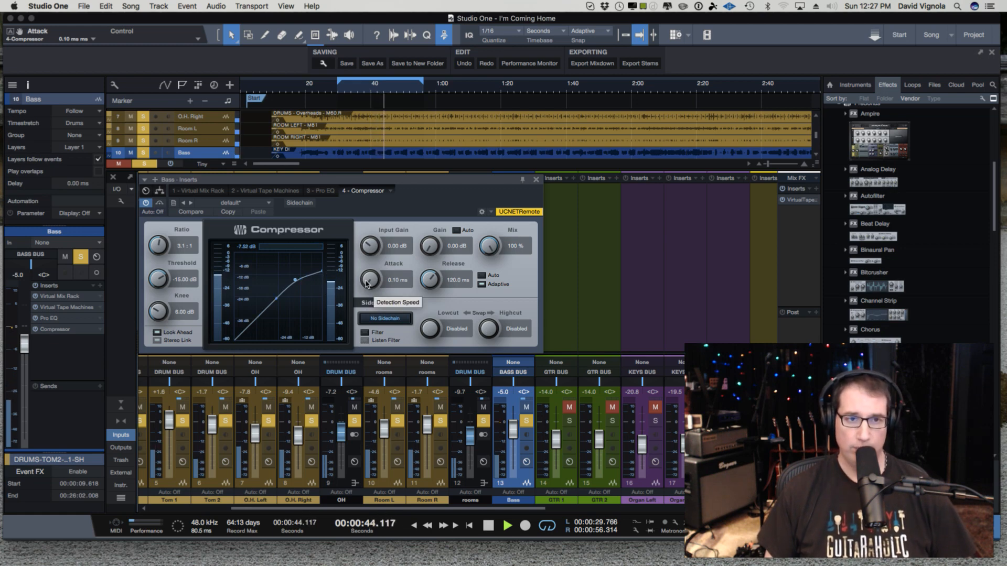
{"action": "left_click_drag", "start_coordinate": [366, 284], "coordinate": [367, 176]}
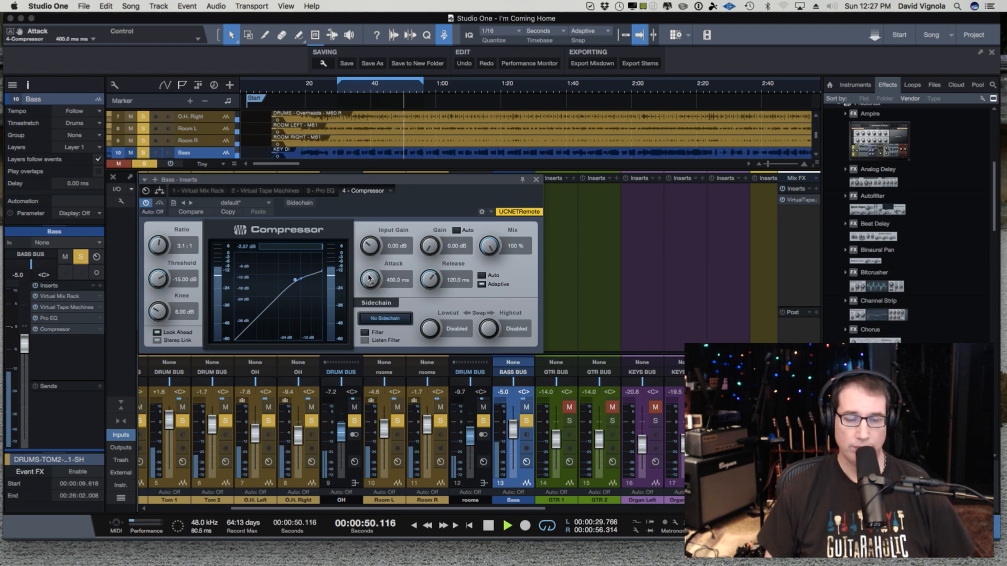
{"action": "left_click_drag", "start_coordinate": [369, 280], "coordinate": [359, 338]}
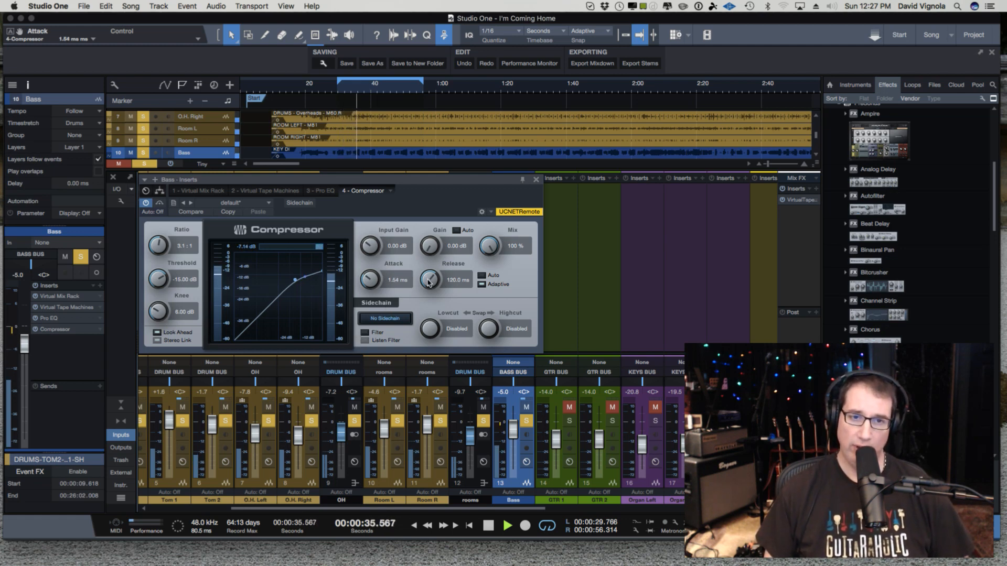
Set the Bass compressor's release to 453.8 ms and raise its threshold to -10.92 dB
{"action": "left_click_drag", "start_coordinate": [426, 283], "coordinate": [378, 253]}
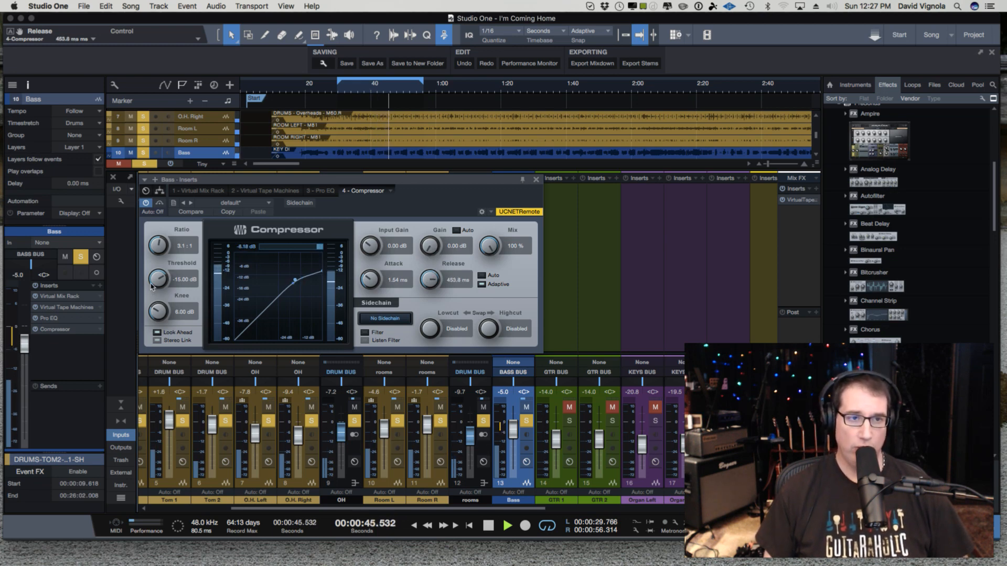
{"action": "left_click_drag", "start_coordinate": [152, 285], "coordinate": [156, 282]}
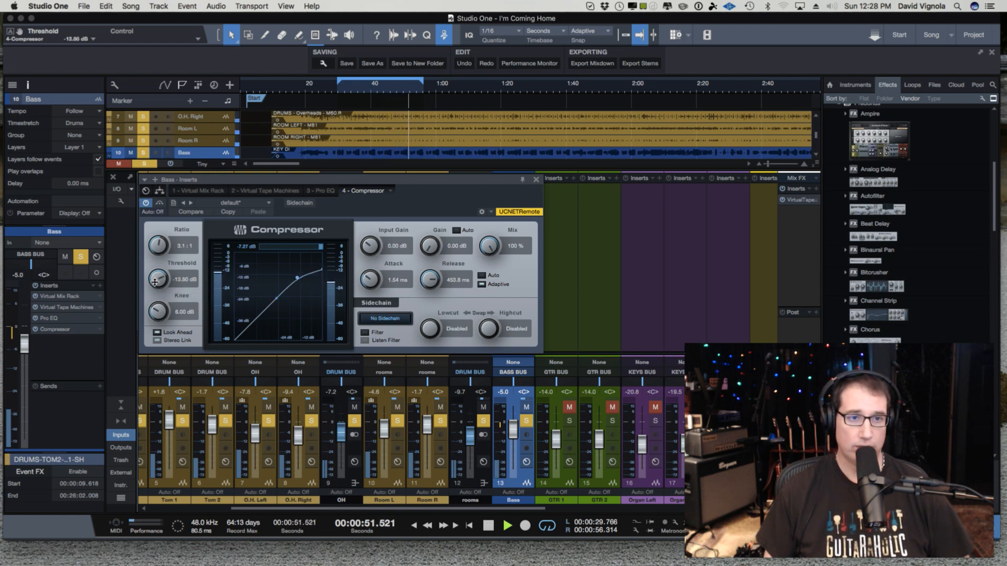
{"action": "left_click_drag", "start_coordinate": [155, 283], "coordinate": [155, 278]}
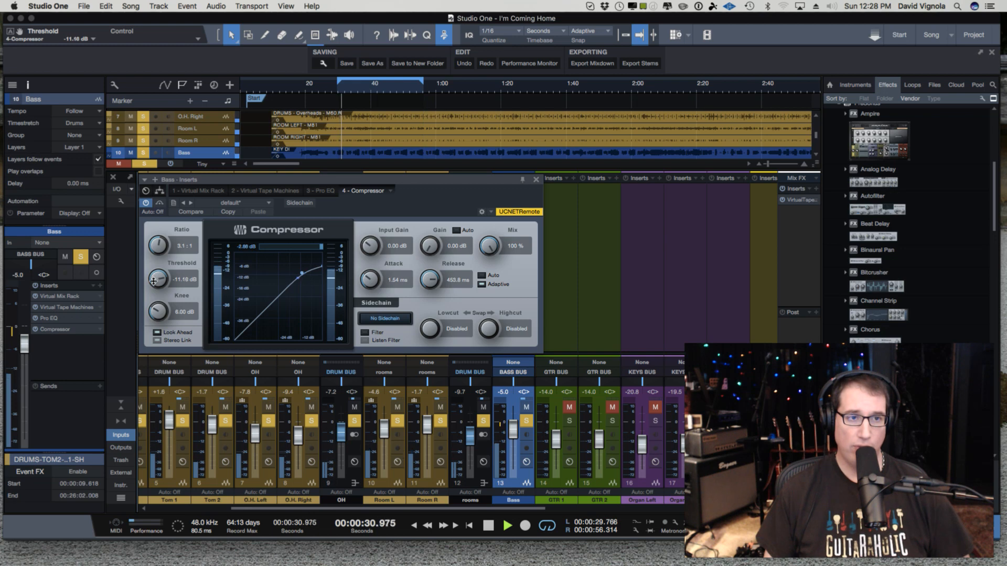
{"action": "left_click_drag", "start_coordinate": [153, 281], "coordinate": [153, 281]}
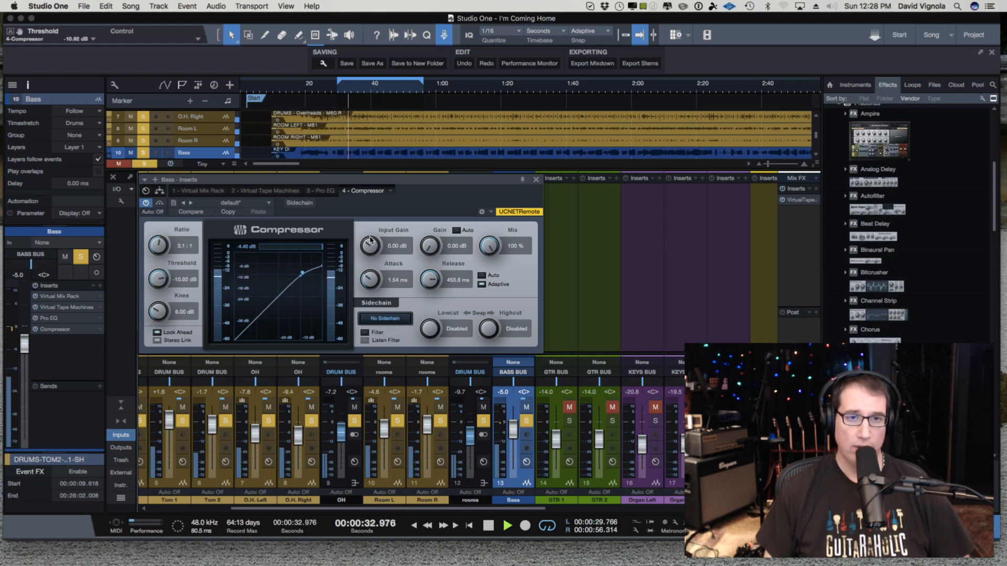
Raise the compressor's makeup gain to 3.60 dB and compare the bass with the compressor bypassed and active
{"action": "left_click_drag", "start_coordinate": [428, 251], "coordinate": [424, 240]}
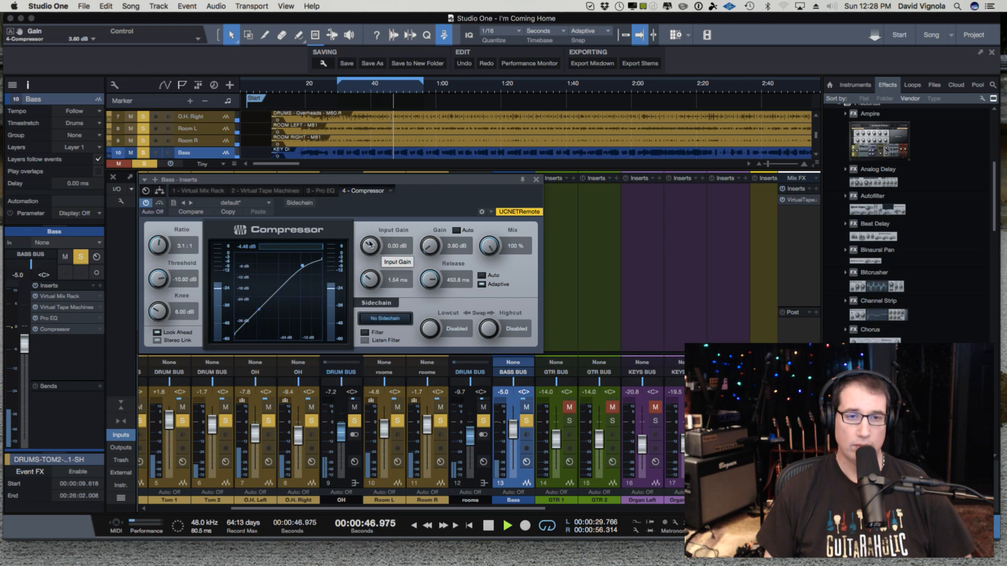
{"action": "left_click", "coordinate": [160, 204]}
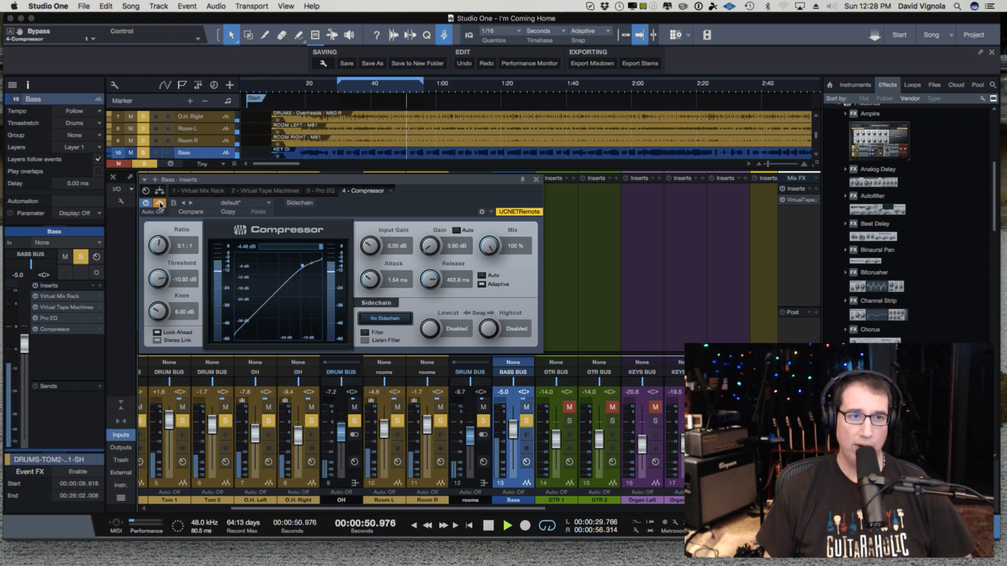
{"action": "left_click_drag", "start_coordinate": [293, 182], "coordinate": [298, 178]}
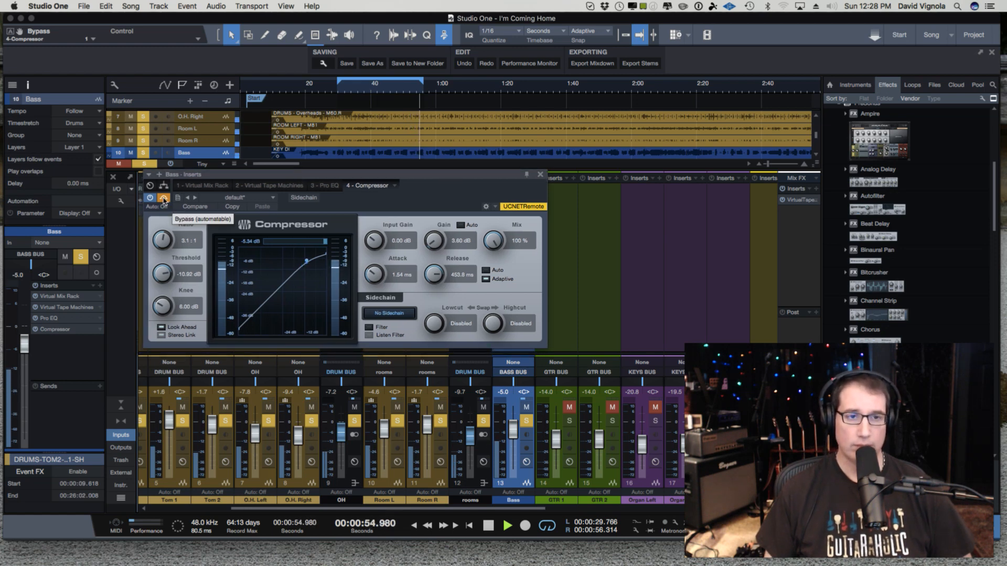
{"action": "left_click", "coordinate": [163, 199]}
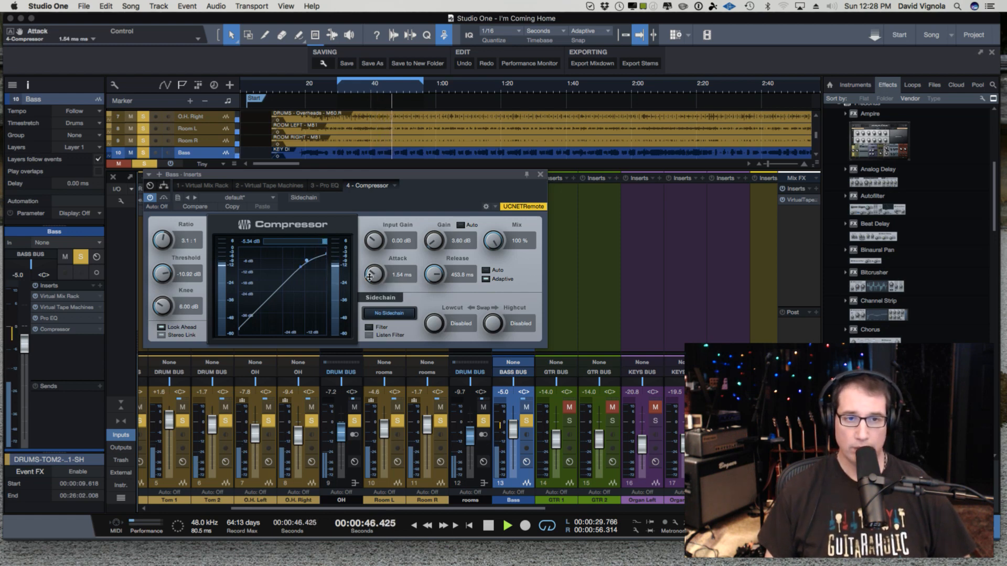
Stop playback and shorten the Bass compressor's attack to 1.25 ms and its release to 310.3 ms
{"action": "mouse_move", "coordinate": [371, 272]}
{"action": "left_mouse_down"}
{"action": "mouse_move", "coordinate": [369, 317]}
{"action": "mouse_move", "coordinate": [379, 184]}
{"action": "mouse_move", "coordinate": [361, 325]}
{"action": "mouse_move", "coordinate": [365, 272]}
{"action": "left_mouse_up"}
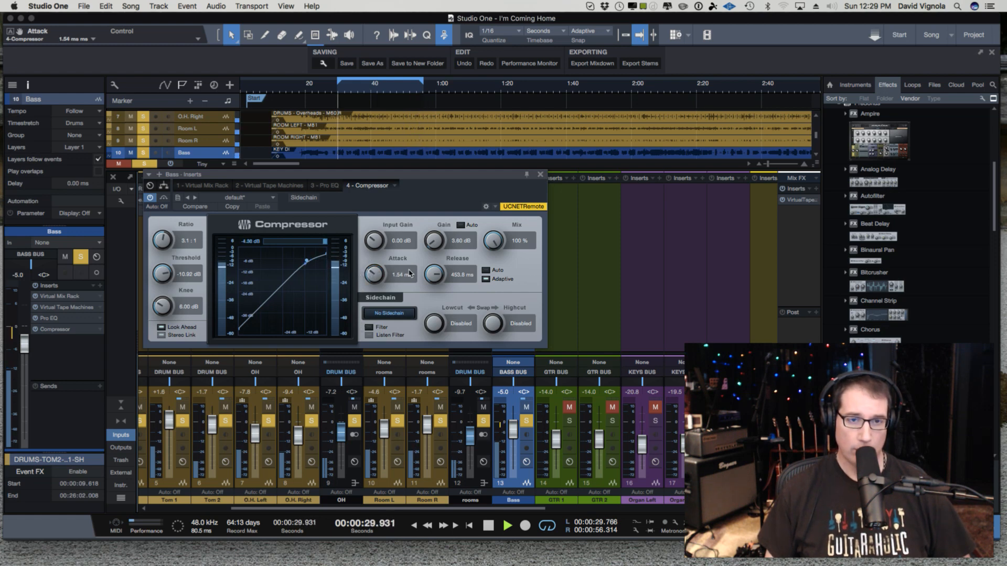
{"action": "key", "text": "space"}
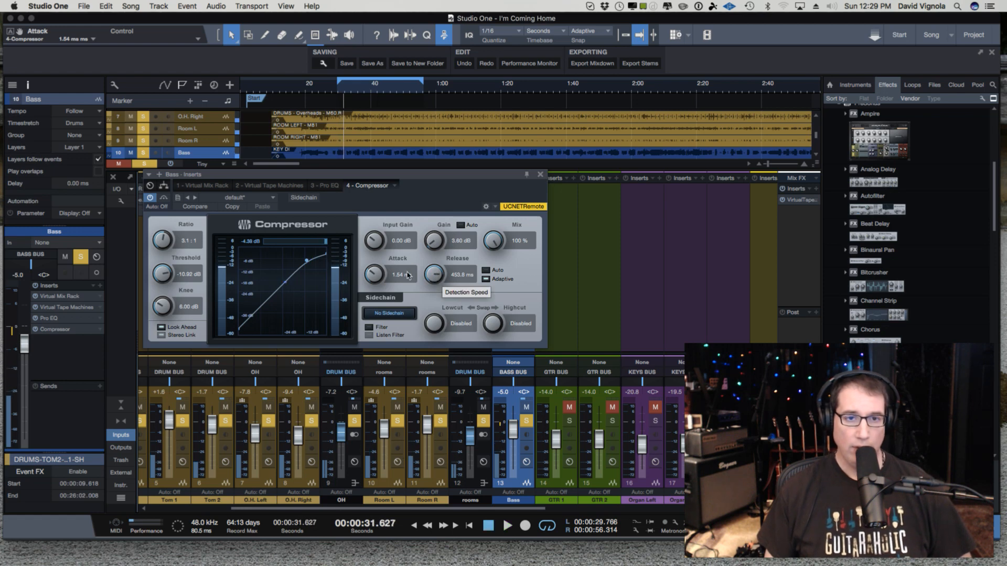
{"action": "left_click_drag", "start_coordinate": [368, 277], "coordinate": [369, 281]}
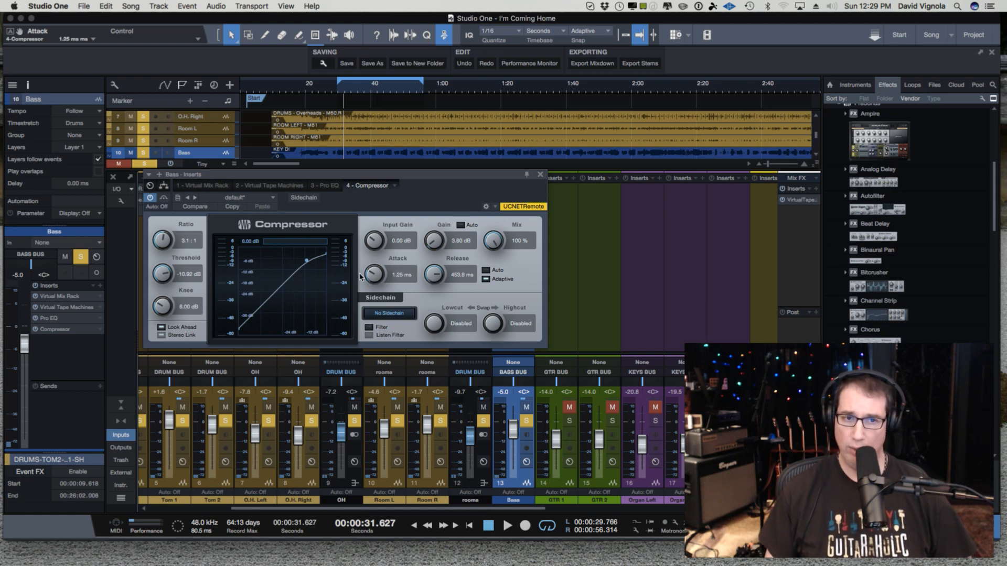
{"action": "left_click", "coordinate": [440, 278]}
{"action": "left_click_drag", "start_coordinate": [432, 277], "coordinate": [426, 305]}
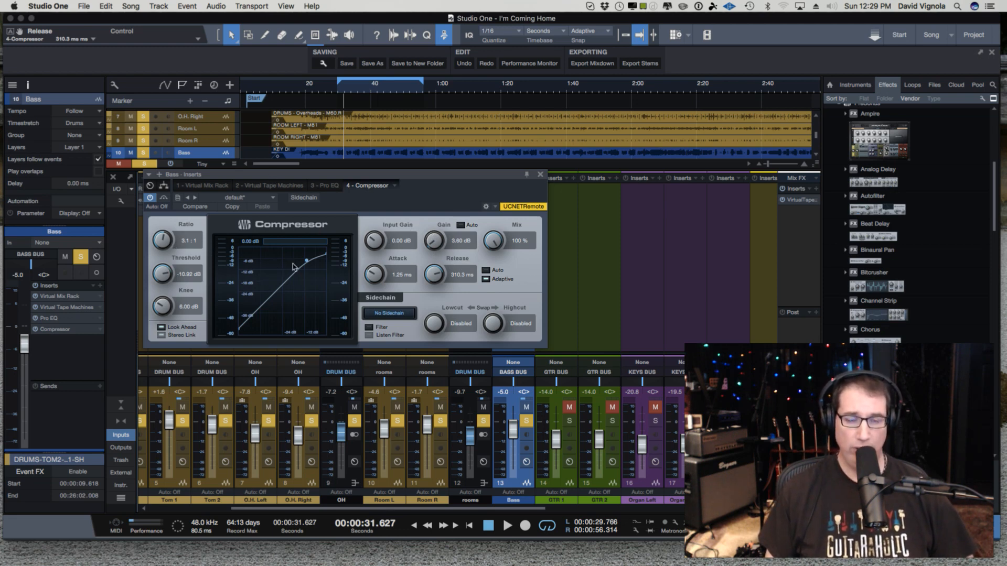
Compare the bypassed and active compressor during playback, rebalance the Bass fader to -3.2 dB, then stop playback and close the compressor
{"action": "left_click", "coordinate": [163, 198]}
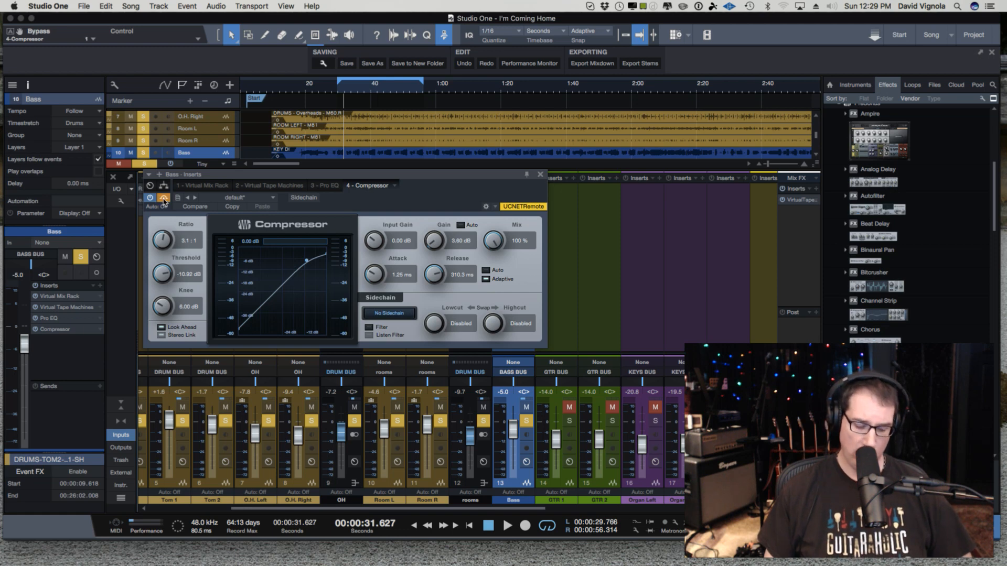
{"action": "key", "text": "space"}
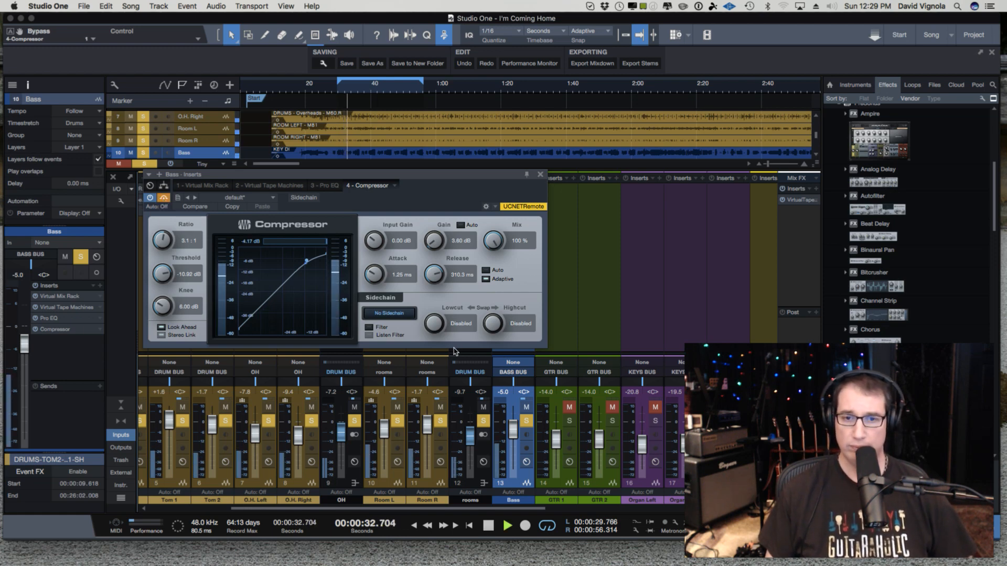
{"action": "left_click_drag", "start_coordinate": [505, 429], "coordinate": [510, 423]}
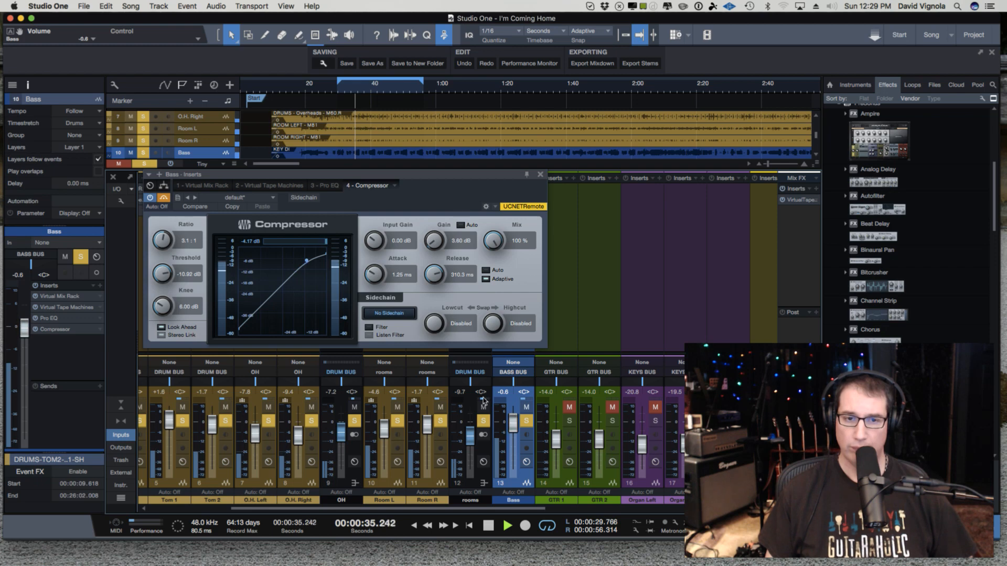
{"action": "left_click", "coordinate": [164, 198]}
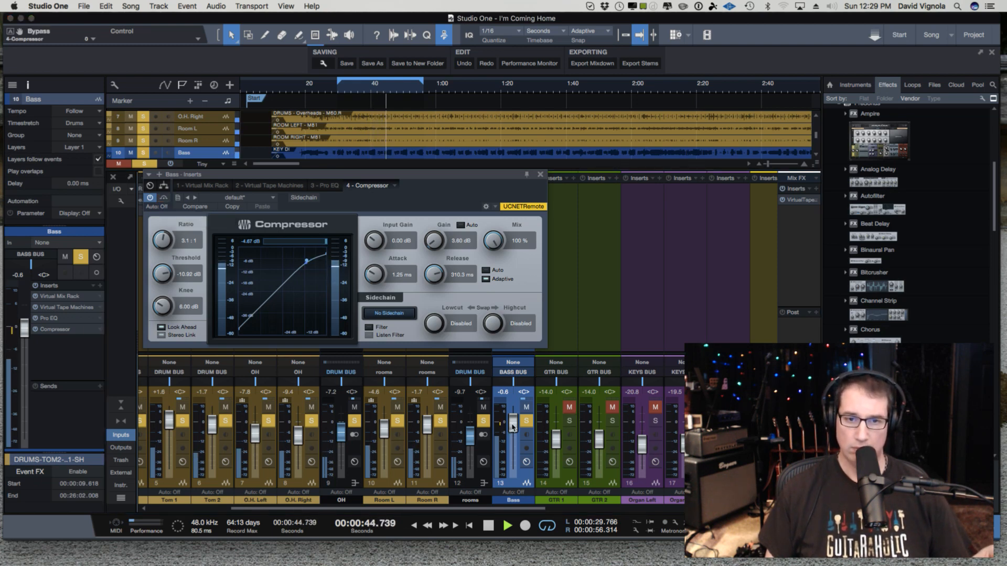
{"action": "left_click_drag", "start_coordinate": [513, 426], "coordinate": [513, 433]}
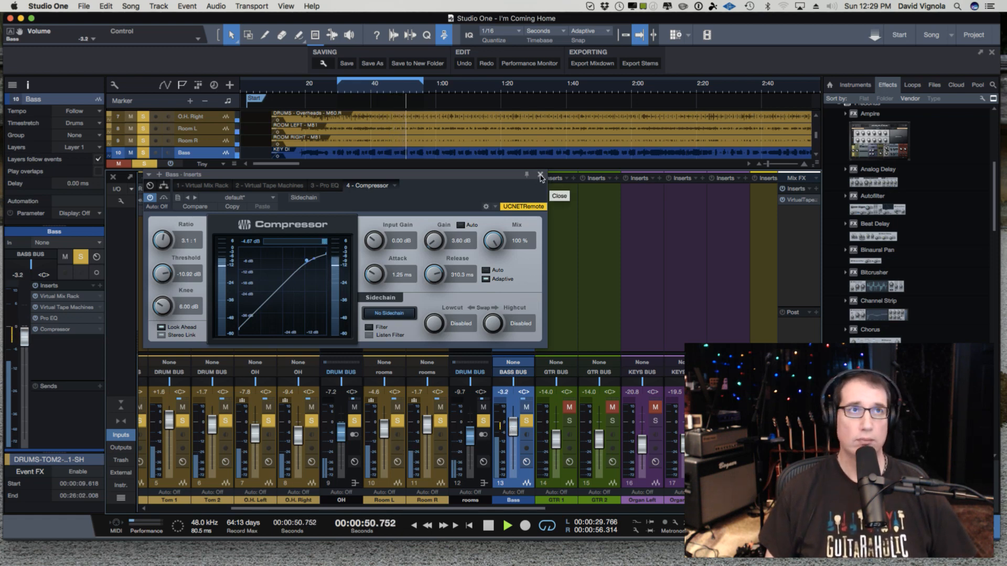
{"action": "key", "text": "space"}
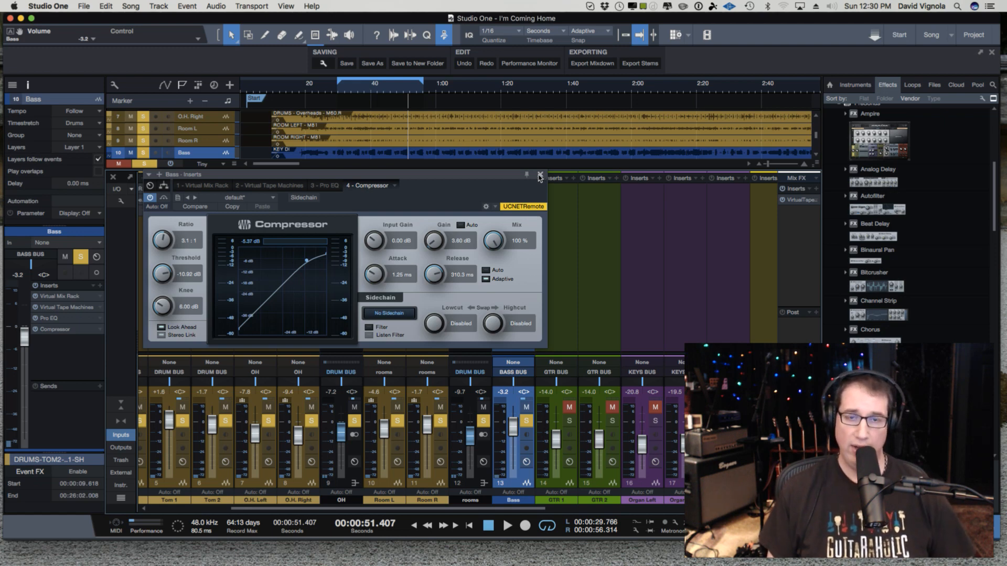
{"action": "left_click", "coordinate": [541, 177]}
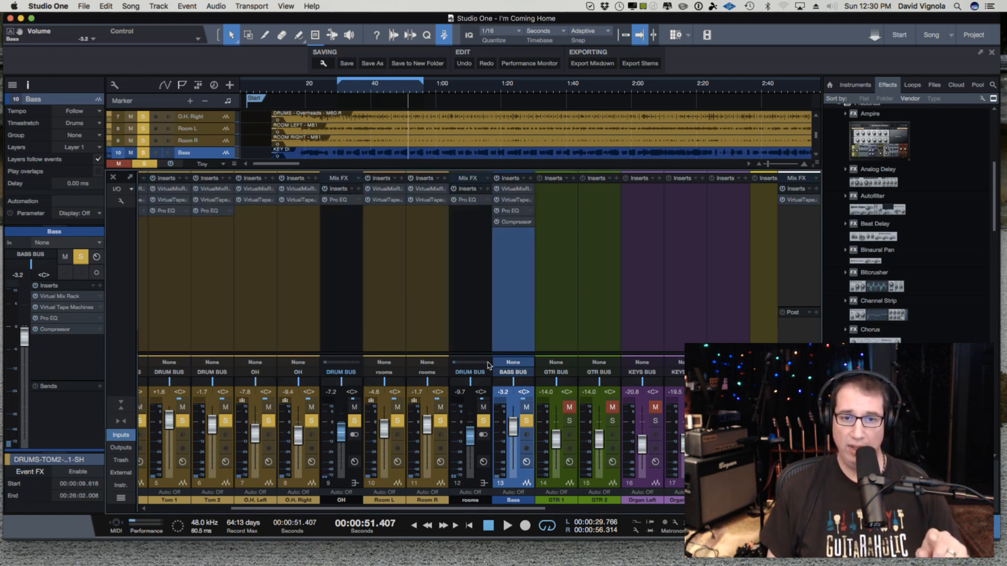
Select the BASS BUS channel and open the DRUM BUS's Virtual Mix Rack to view its processing
{"action": "scroll", "coordinate": [462, 511], "scroll_direction": "right", "scroll_amount": 8}
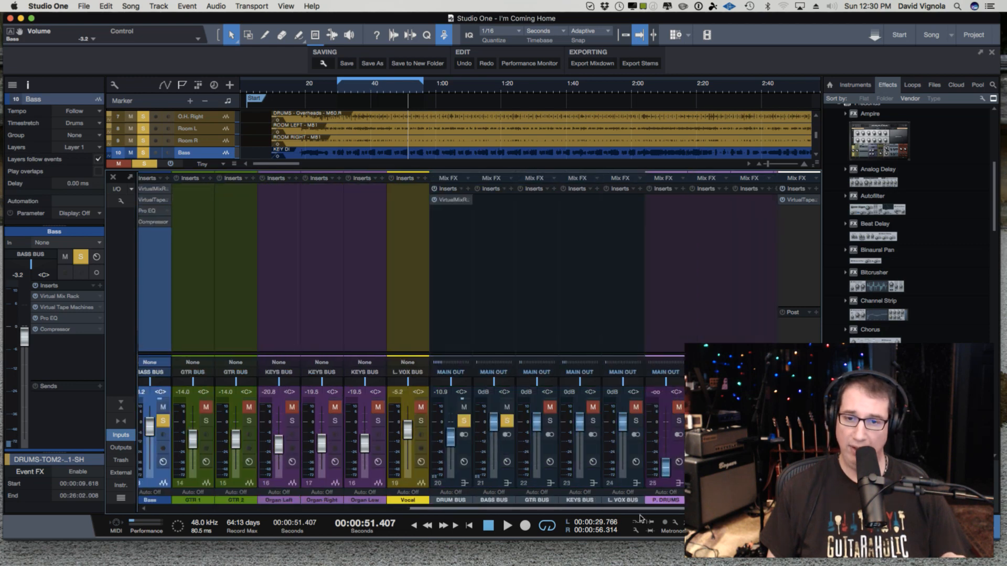
{"action": "left_click", "coordinate": [508, 488]}
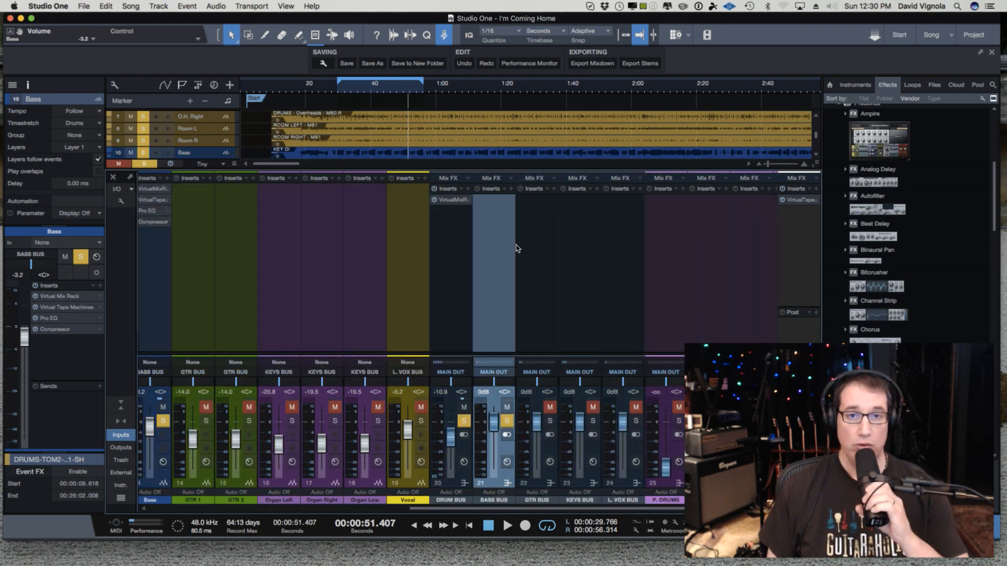
{"action": "left_click", "coordinate": [449, 200]}
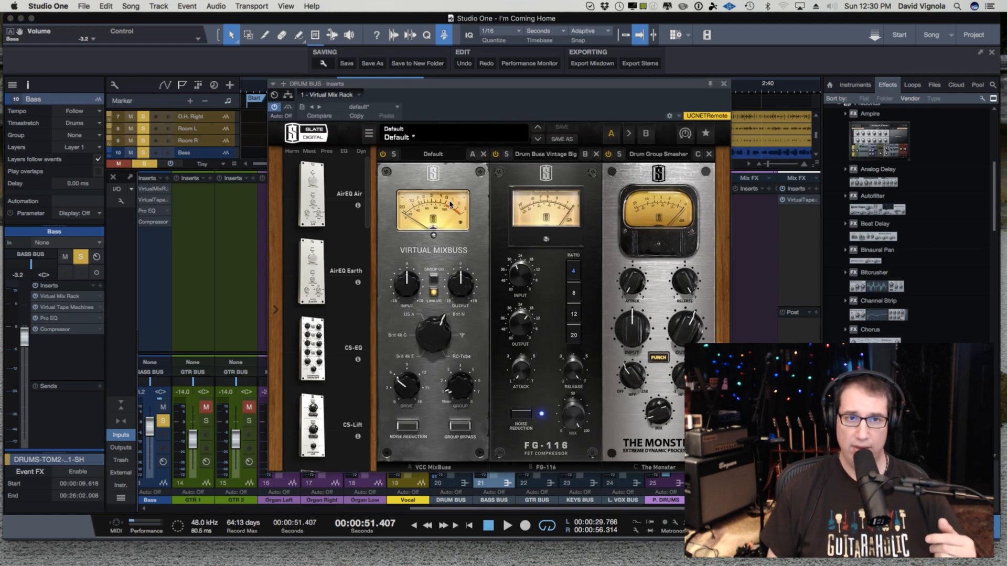
Close the DRUM BUS rack, raise the DRUM BUS fader to -0.2 dB while listening, then stop playback and save the song
{"action": "left_click", "coordinate": [723, 85]}
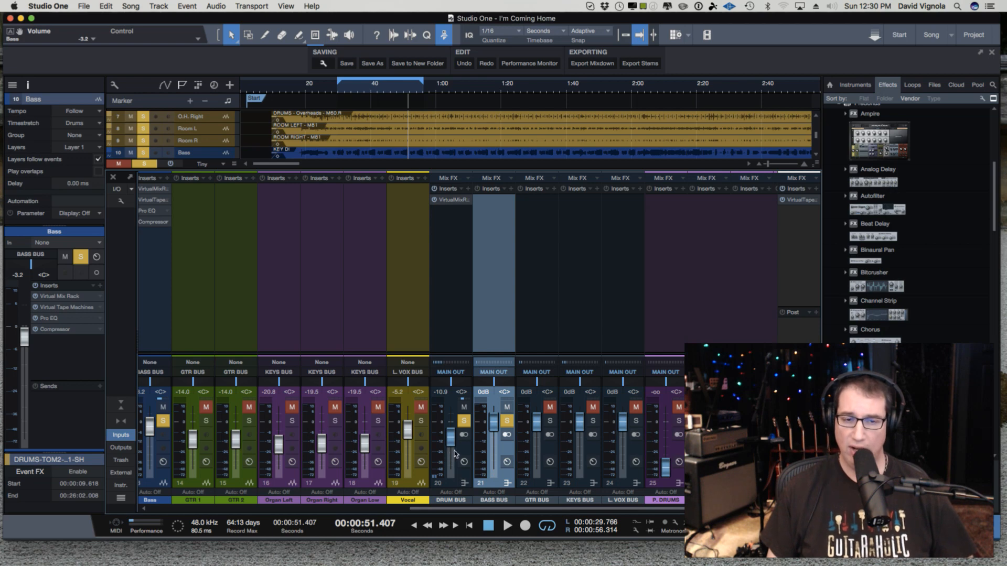
{"action": "key", "text": "space"}
{"action": "left_click_drag", "start_coordinate": [452, 446], "coordinate": [452, 429]}
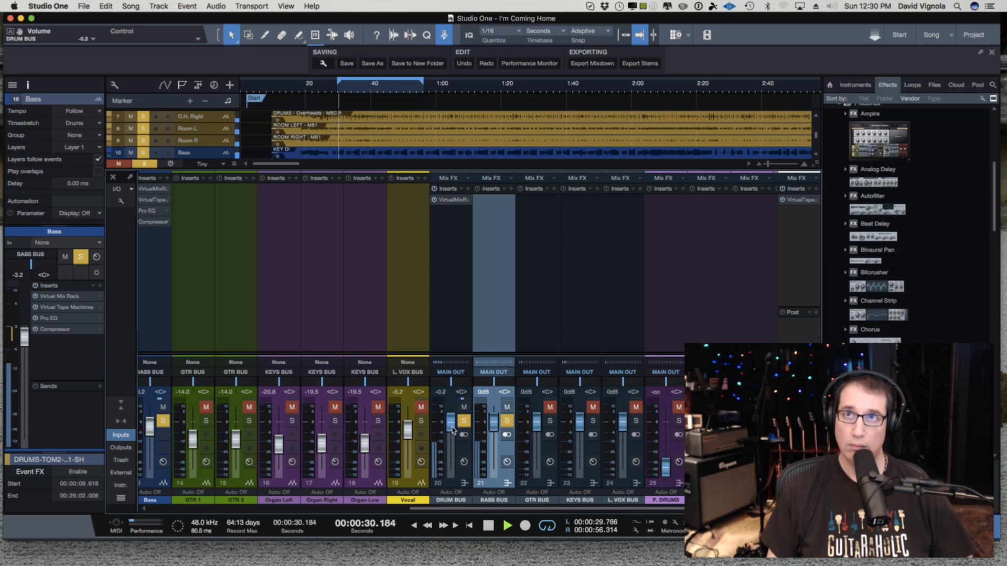
{"action": "key", "text": "space"}
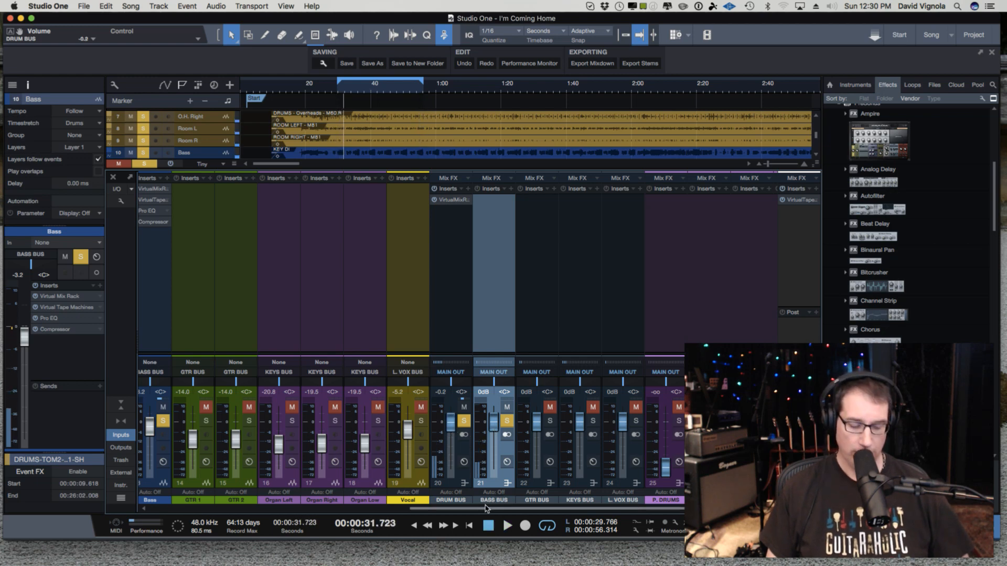
{"action": "key", "text": "super+s"}
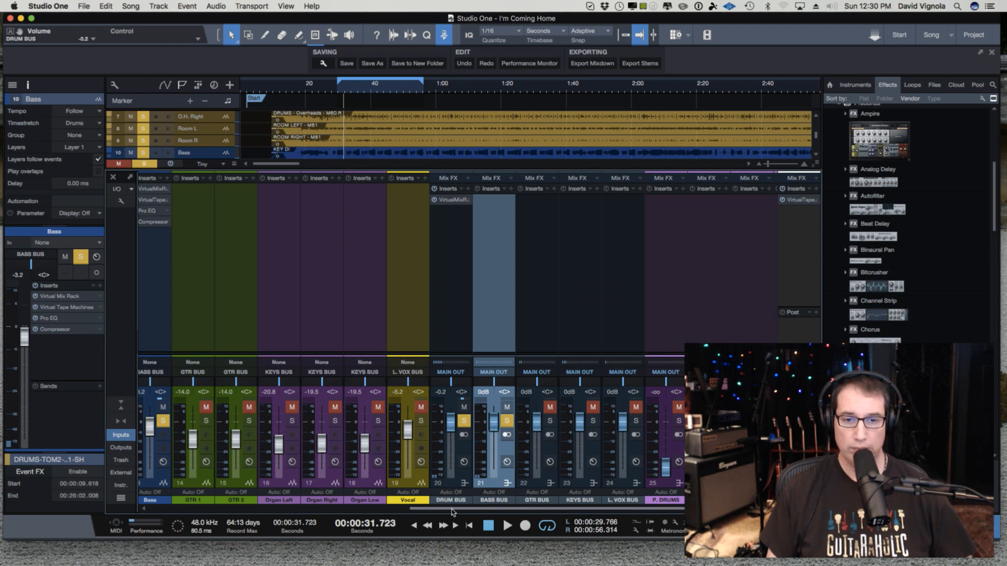
Lower the Bass channel's fader to -6.1 dB
{"action": "left_click_drag", "start_coordinate": [452, 512], "coordinate": [332, 512]}
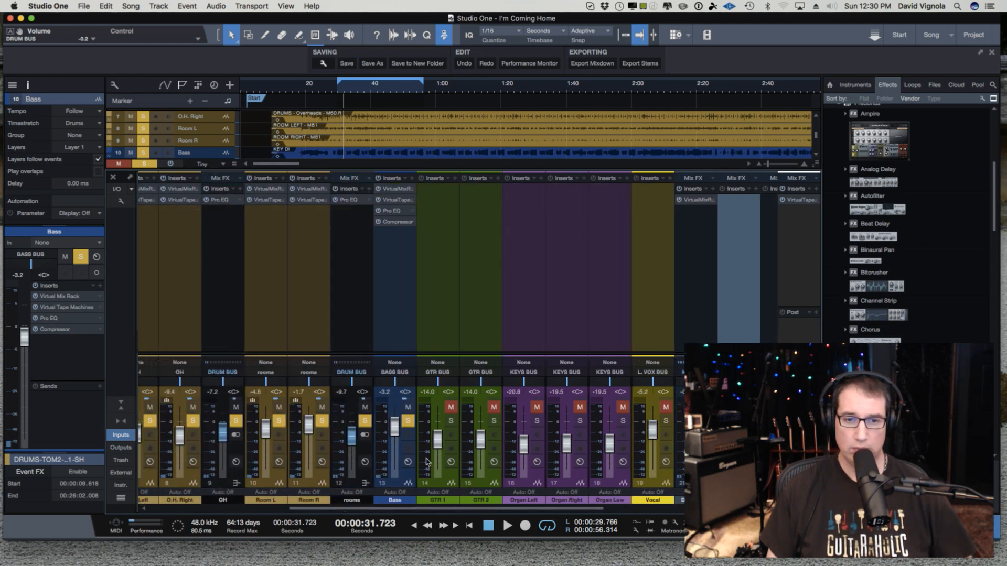
{"action": "left_click_drag", "start_coordinate": [396, 431], "coordinate": [396, 436]}
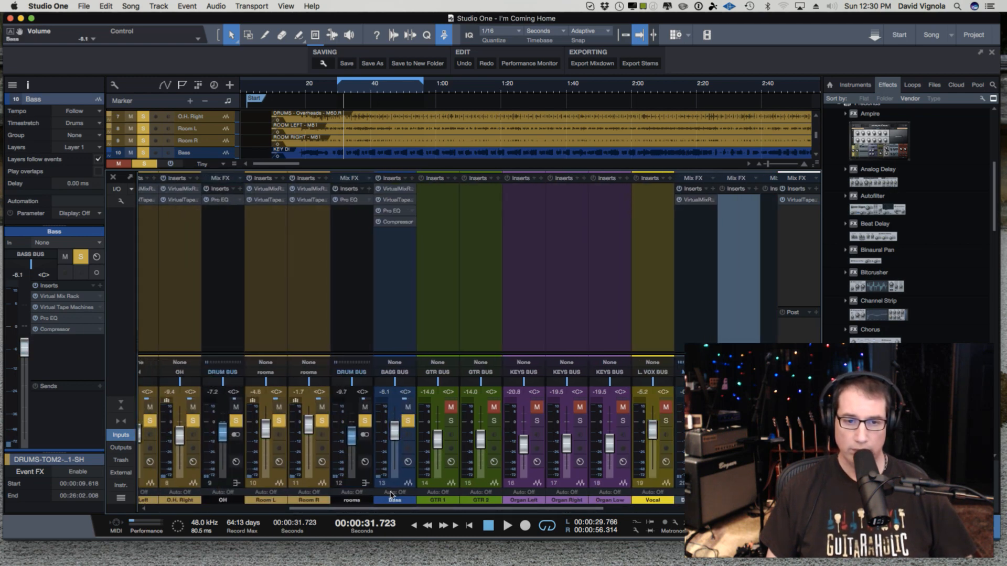
Find Virtual Mix Rack among the Slate Digital effects and insert it on the BASS BUS
{"action": "left_click_drag", "start_coordinate": [392, 508], "coordinate": [557, 509]}
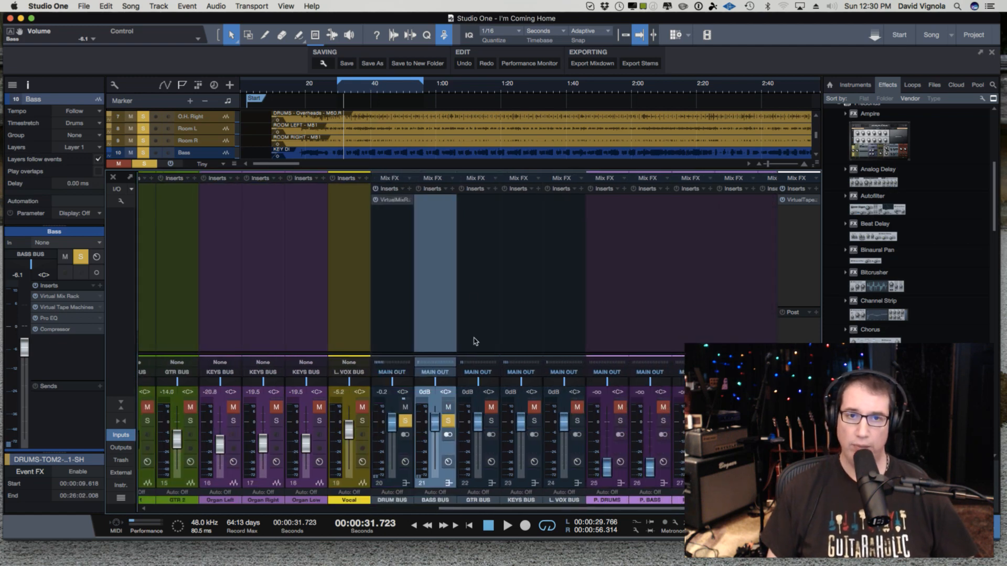
{"action": "scroll", "coordinate": [881, 215], "scroll_direction": "down", "scroll_amount": 10}
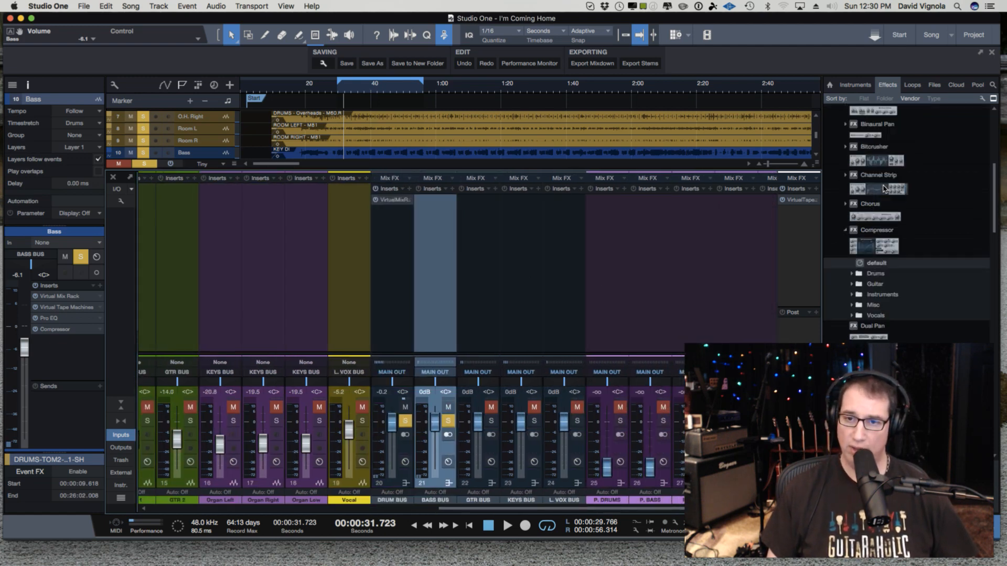
{"action": "scroll", "coordinate": [872, 278], "scroll_direction": "up", "scroll_amount": 15}
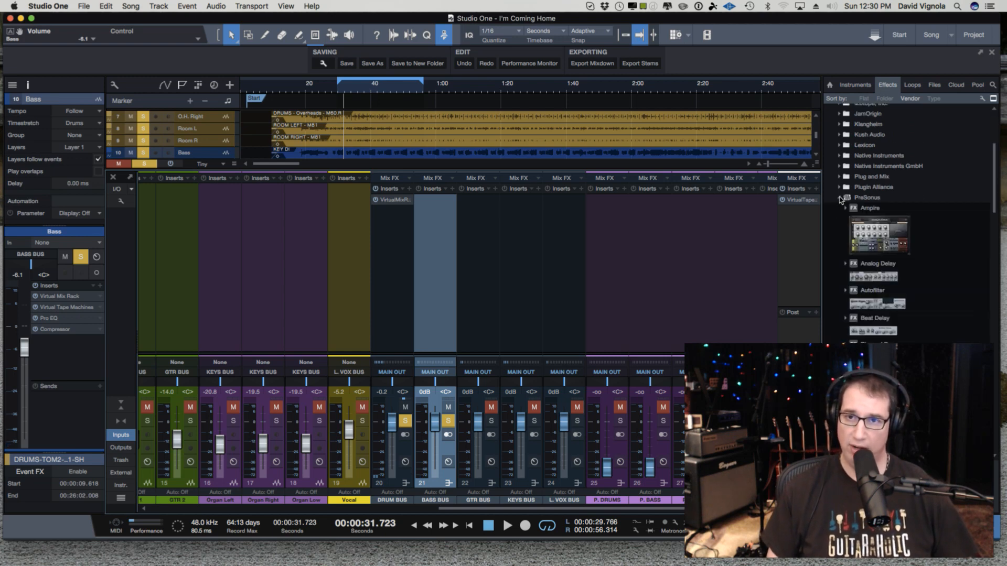
{"action": "left_click", "coordinate": [840, 198]}
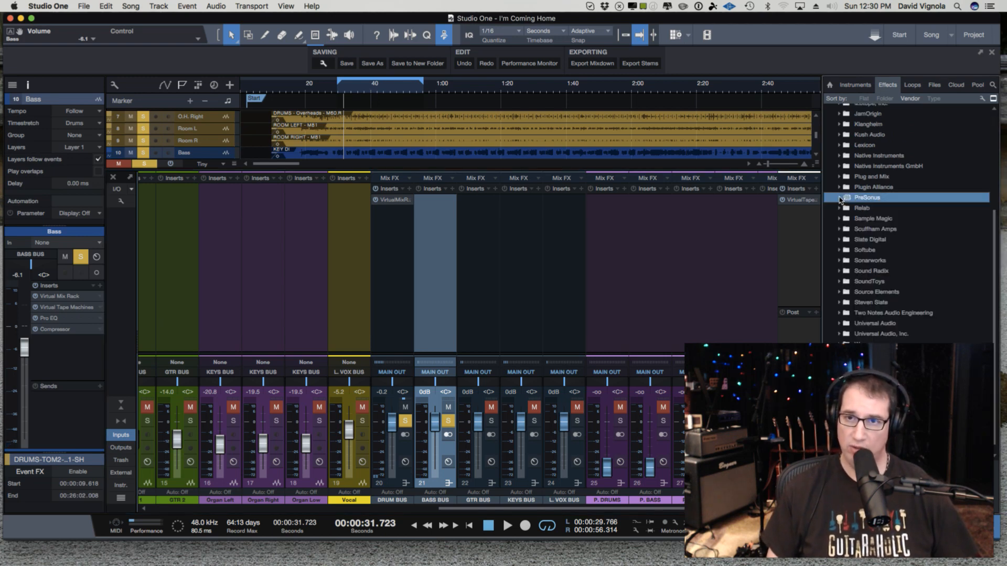
{"action": "left_click", "coordinate": [839, 304]}
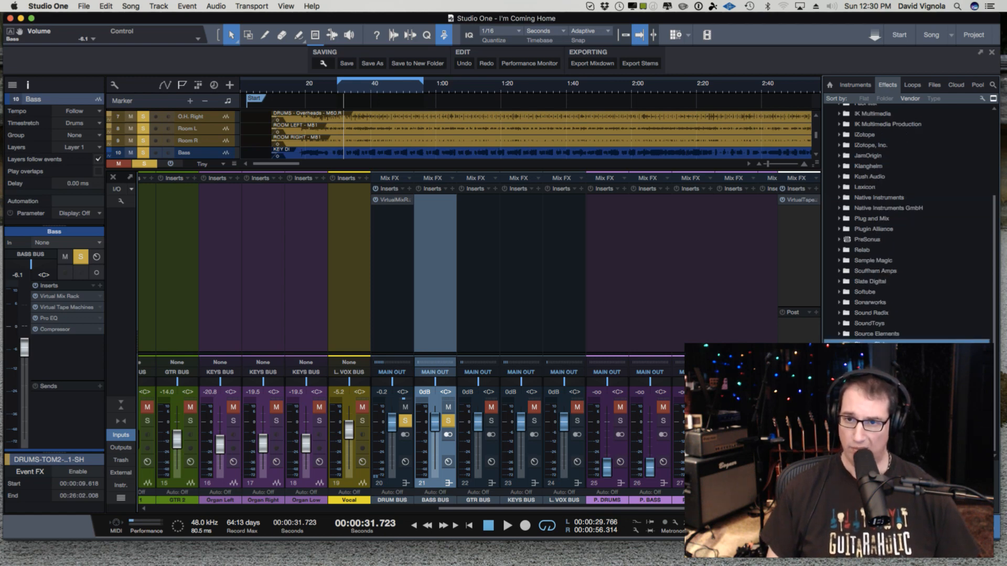
{"action": "left_click", "coordinate": [839, 336]}
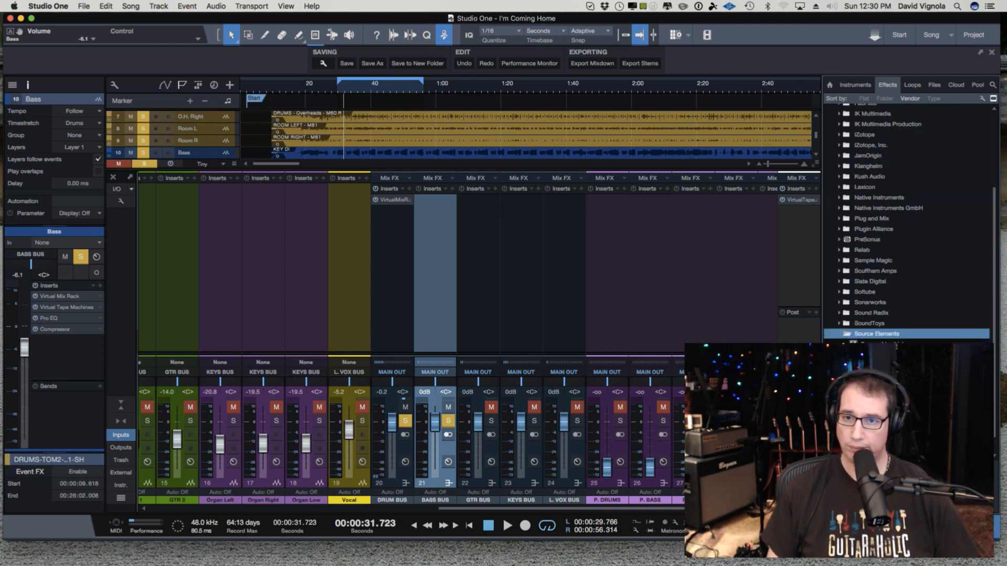
{"action": "left_click", "coordinate": [840, 355]}
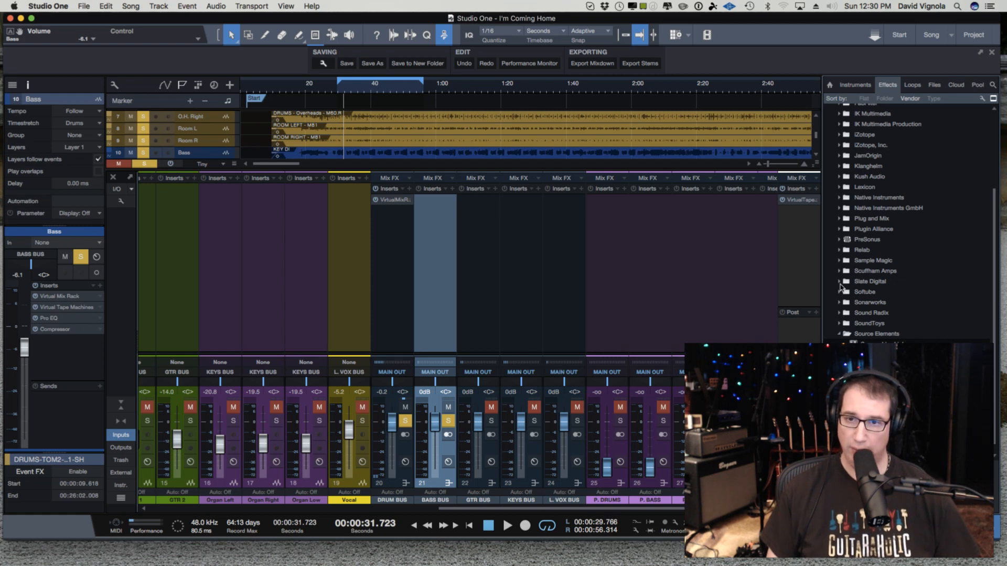
{"action": "left_click", "coordinate": [840, 282]}
{"action": "scroll", "coordinate": [881, 330], "scroll_direction": "down", "scroll_amount": 10}
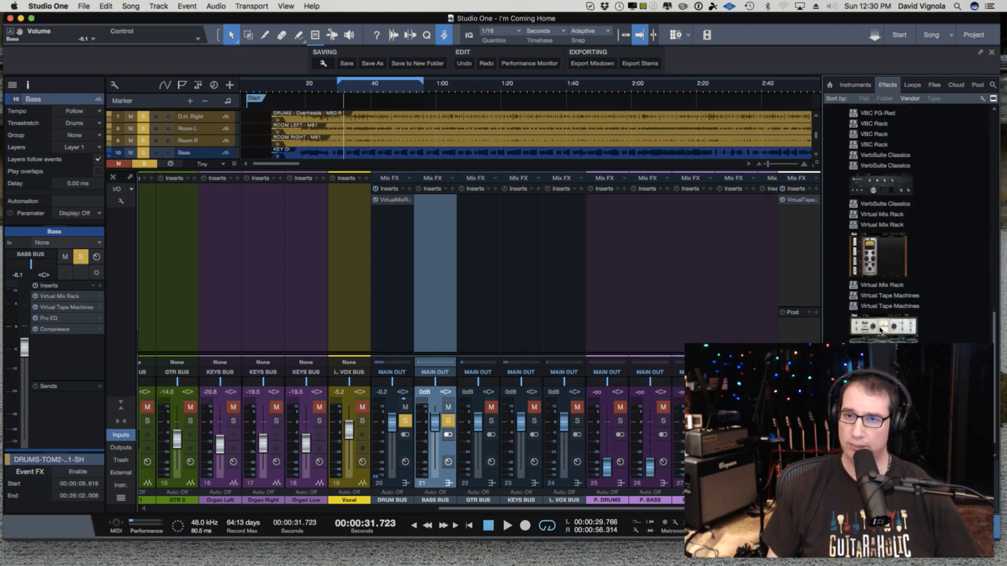
{"action": "left_click_drag", "start_coordinate": [878, 268], "coordinate": [441, 206]}
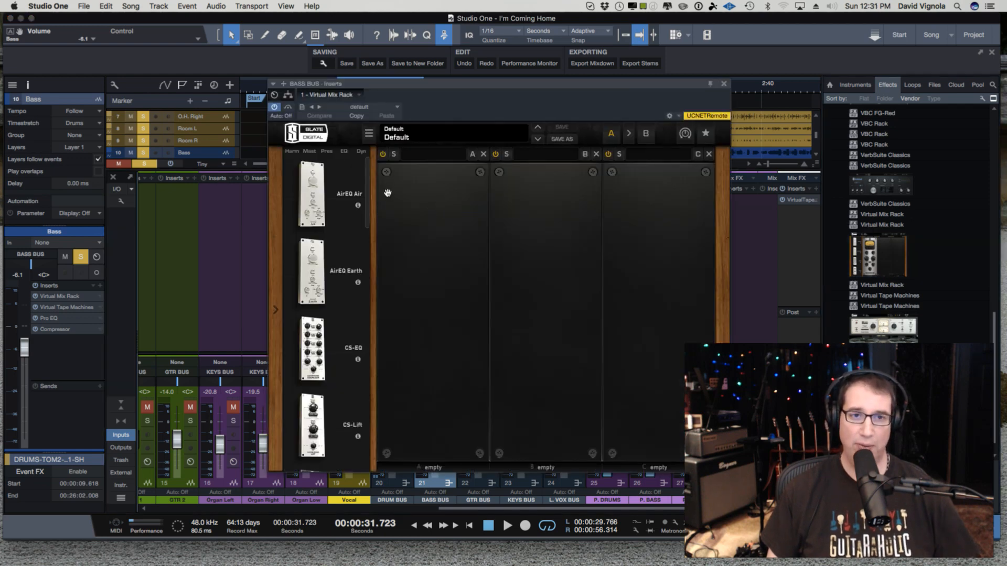
Load a VCC MixBuss module into the first slot of the BASS BUS rack and assign it to group 1
{"action": "scroll", "coordinate": [360, 414], "scroll_direction": "down", "scroll_amount": 10}
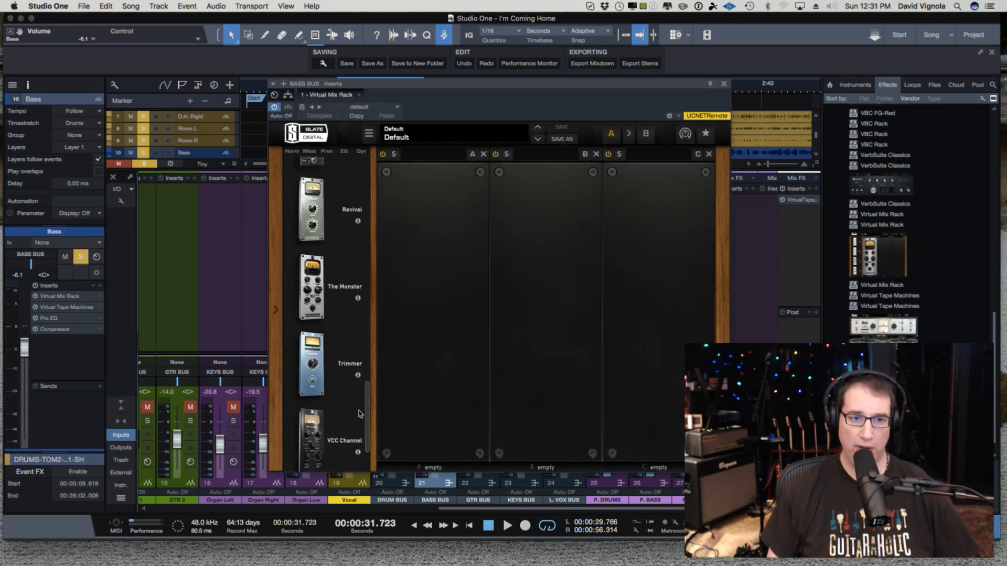
{"action": "scroll", "coordinate": [359, 414], "scroll_direction": "down", "scroll_amount": 5}
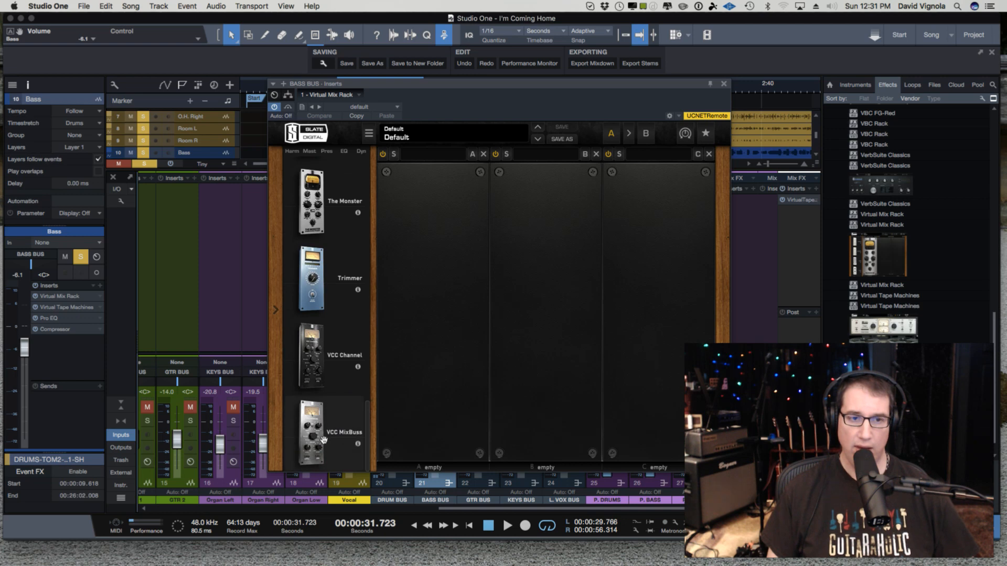
{"action": "left_click_drag", "start_coordinate": [324, 440], "coordinate": [437, 281]}
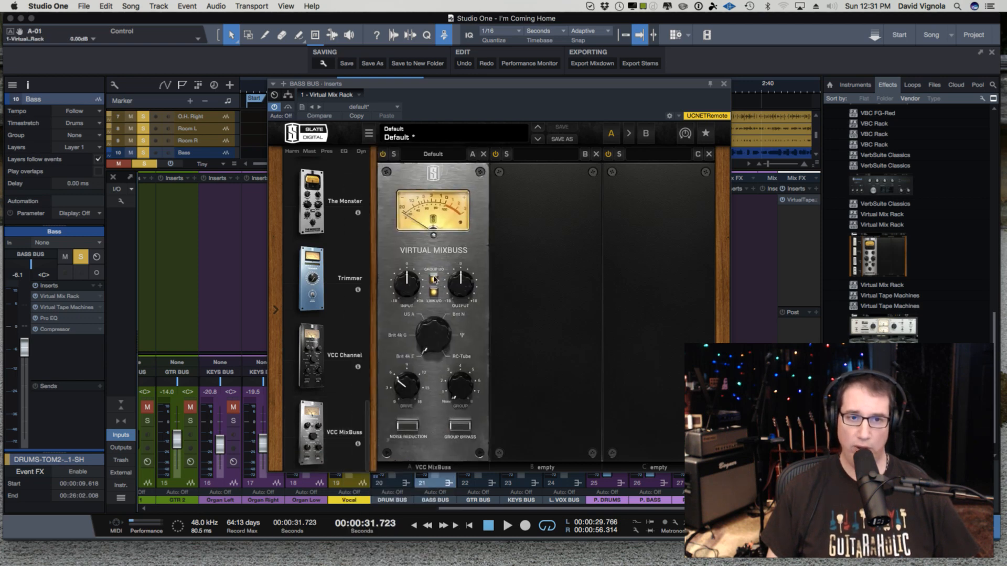
{"action": "left_click", "coordinate": [434, 279]}
{"action": "left_click", "coordinate": [446, 392]}
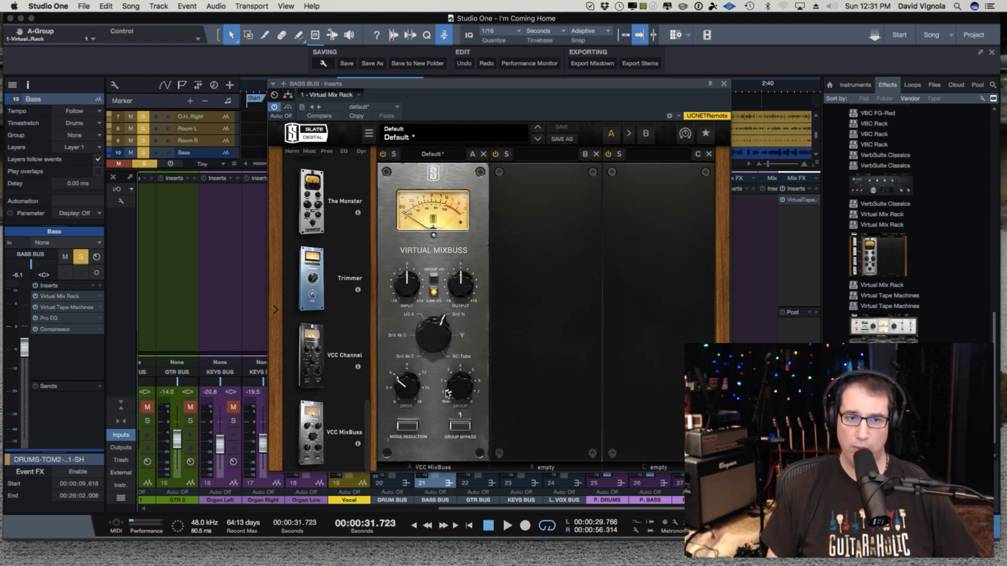
Start playback, lower the VCC MixBuss input to about -3.85 dB and close the BASS BUS rack
{"action": "key", "text": "space"}
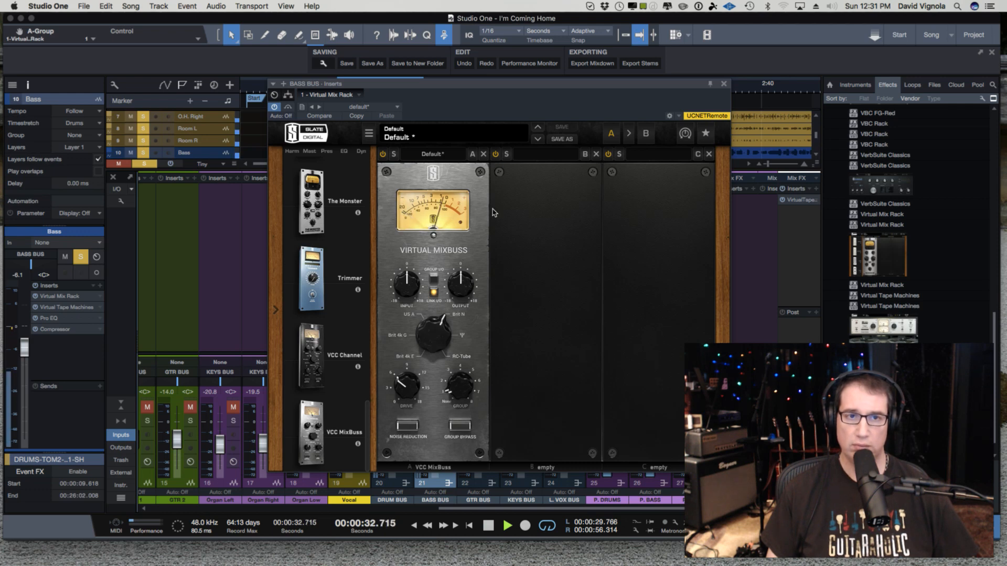
{"action": "left_click_drag", "start_coordinate": [405, 279], "coordinate": [403, 285]}
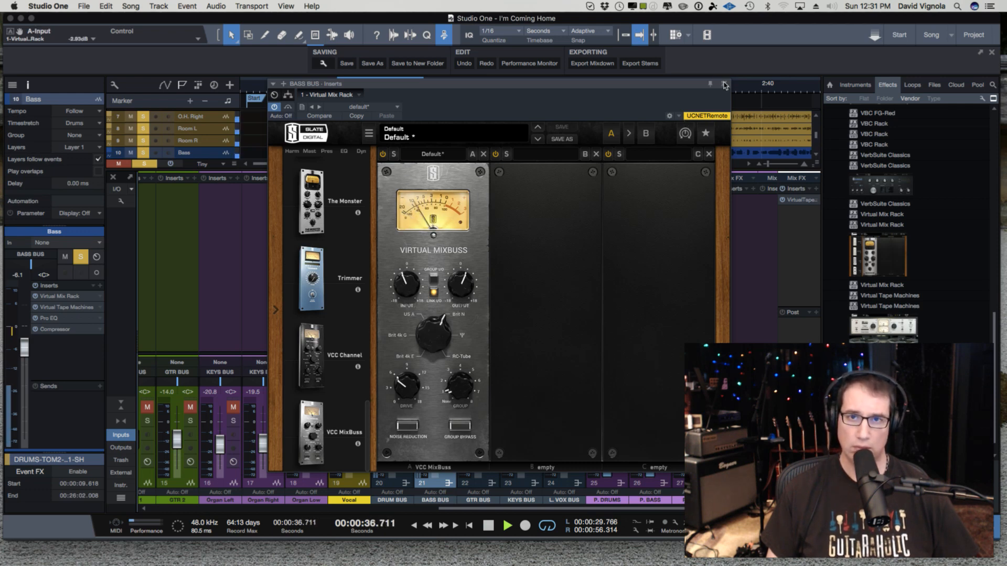
{"action": "left_click", "coordinate": [724, 84]}
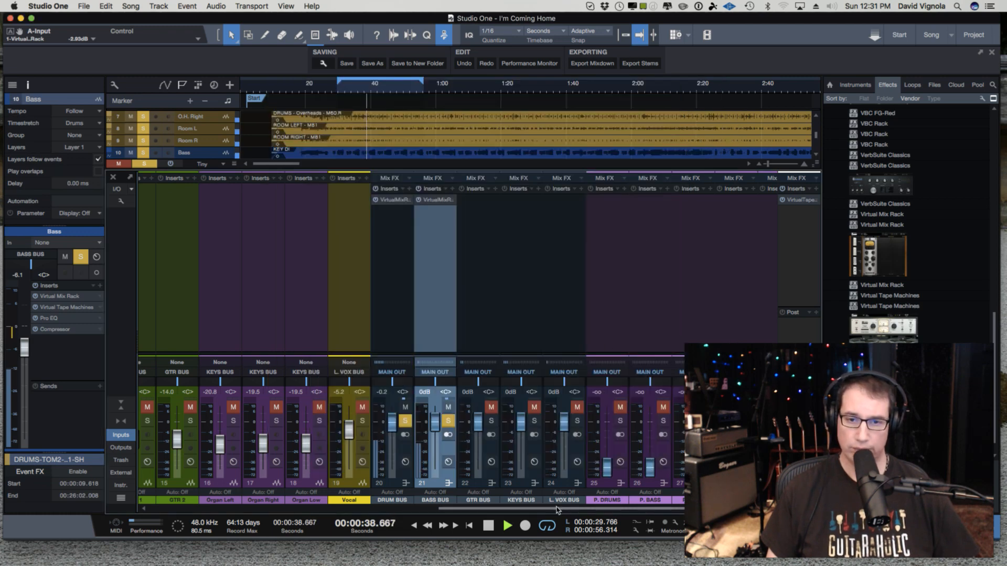
Lower the Bass fader to -13.9 dB during playback, briefly muting the bass to compare the balance with the drums
{"action": "left_click_drag", "start_coordinate": [558, 509], "coordinate": [385, 489]}
{"action": "scroll", "coordinate": [385, 491], "scroll_direction": "left", "scroll_amount": 10}
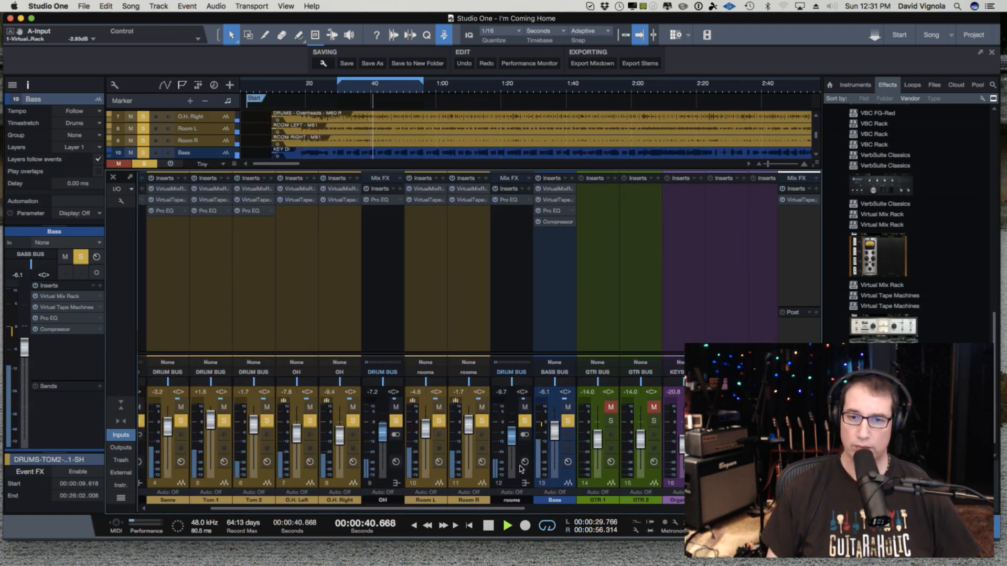
{"action": "left_click_drag", "start_coordinate": [551, 437], "coordinate": [555, 445]}
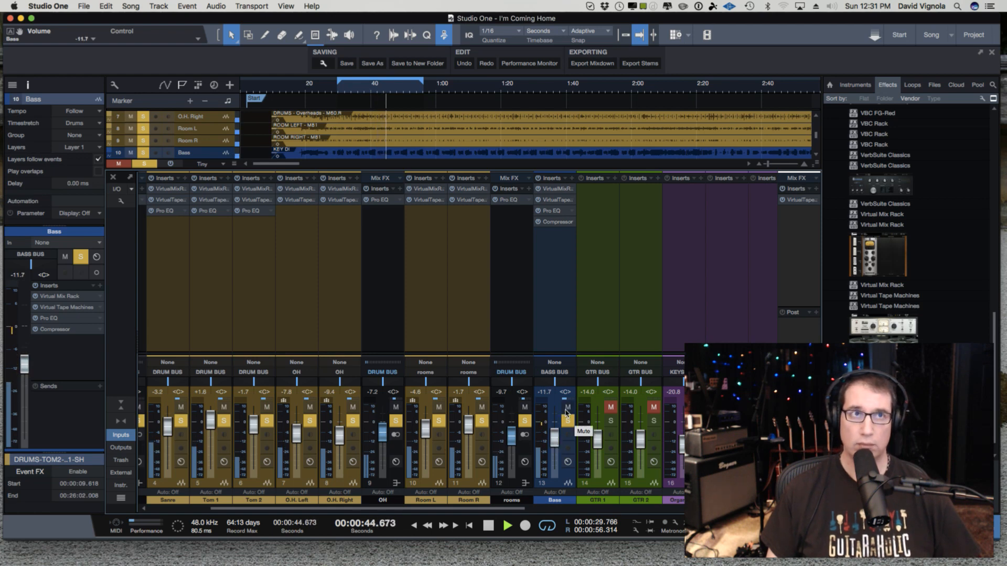
{"action": "left_click", "coordinate": [567, 408]}
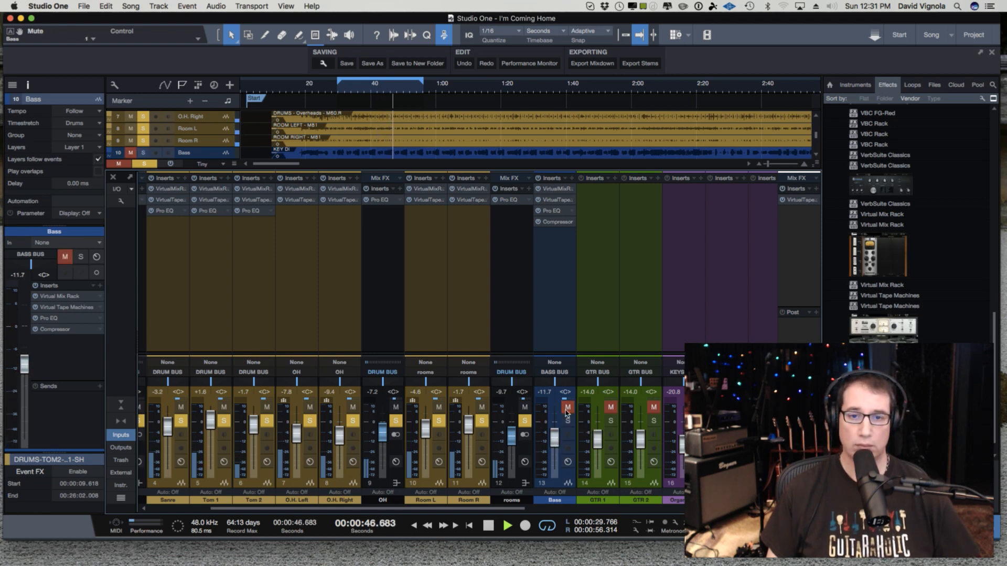
{"action": "left_click", "coordinate": [567, 408]}
{"action": "left_click_drag", "start_coordinate": [552, 440], "coordinate": [553, 445]}
Hide the effects browser, stop playback and save the song
{"action": "key", "text": "F5"}
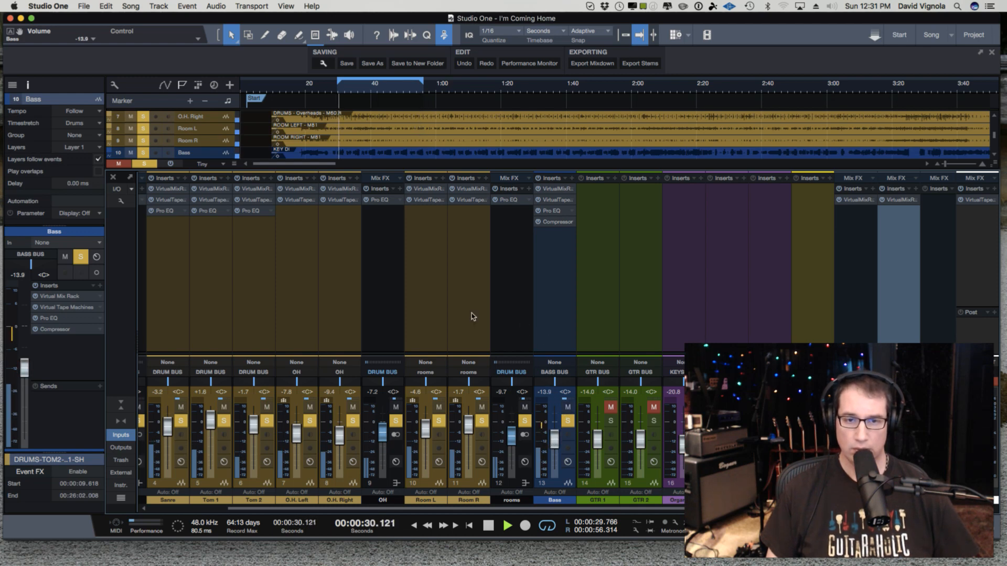
{"action": "key", "text": "space"}
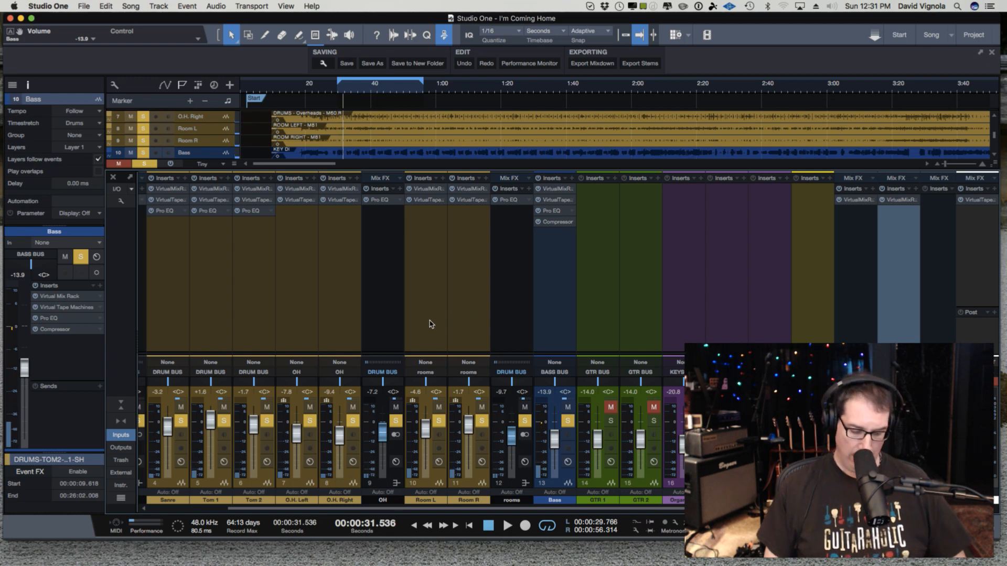
{"action": "key", "text": "super+s"}
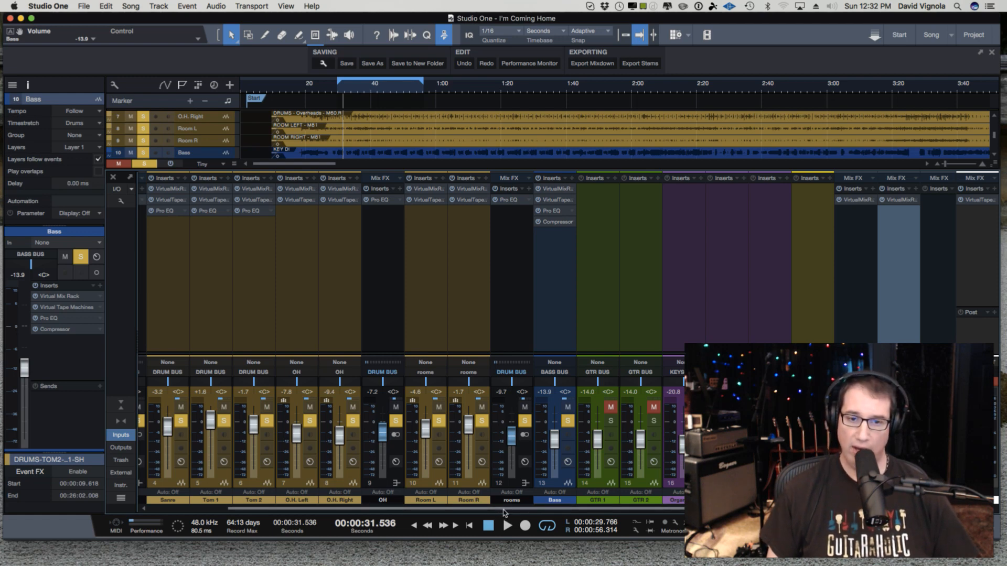
Select the GTR 1 channel followed by GTR 2, then unmute GTR 1
{"action": "left_click_drag", "start_coordinate": [496, 508], "coordinate": [608, 519]}
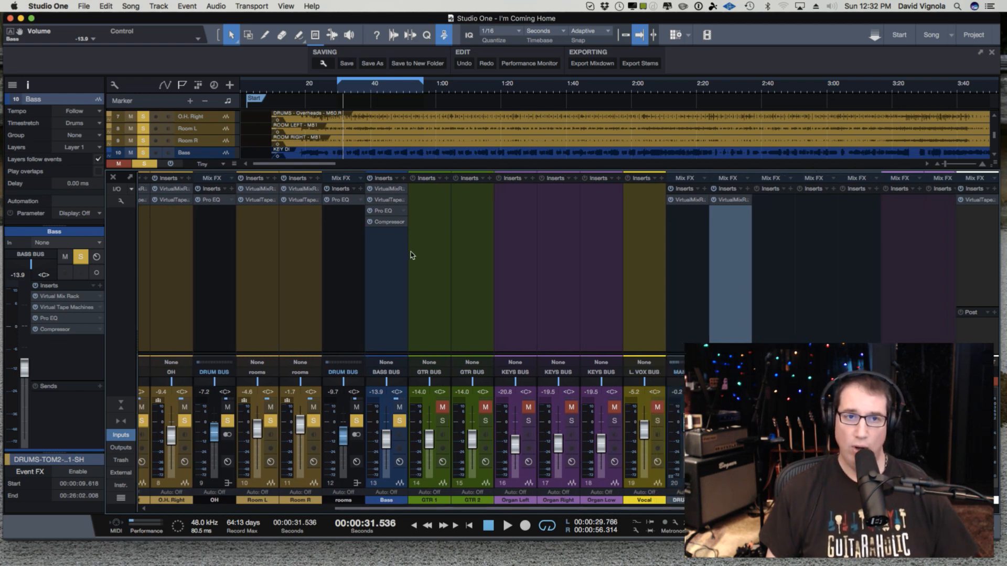
{"action": "left_click", "coordinate": [442, 478]}
{"action": "left_click", "coordinate": [485, 481]}
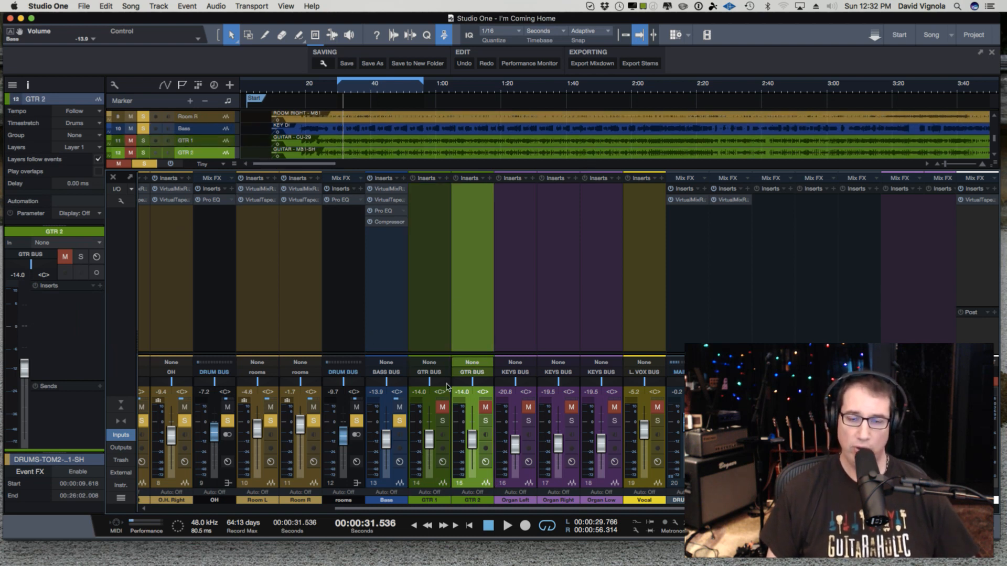
{"action": "left_click", "coordinate": [442, 407]}
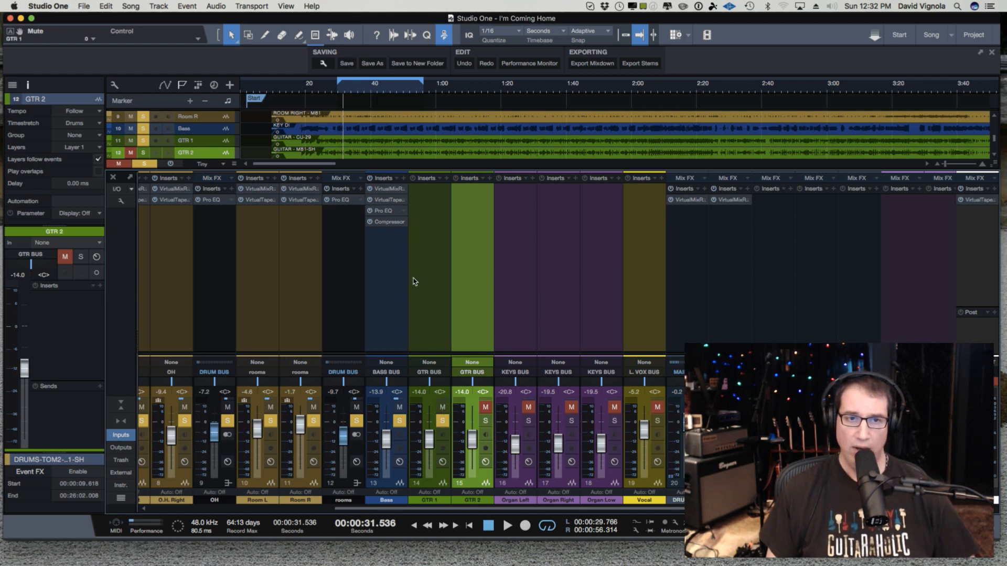
Copy the Virtual Mix Rack and Virtual Tape Machines inserts from the Bass channel to GTR 1, closing each plug-in window
{"action": "left_click_drag", "start_coordinate": [411, 188], "coordinate": [413, 190]}
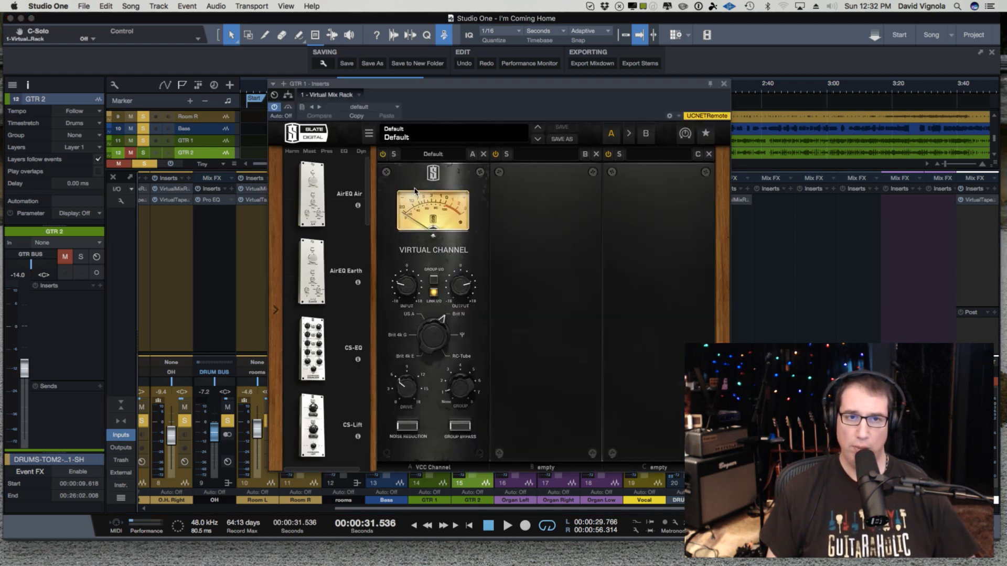
{"action": "left_click", "coordinate": [724, 84]}
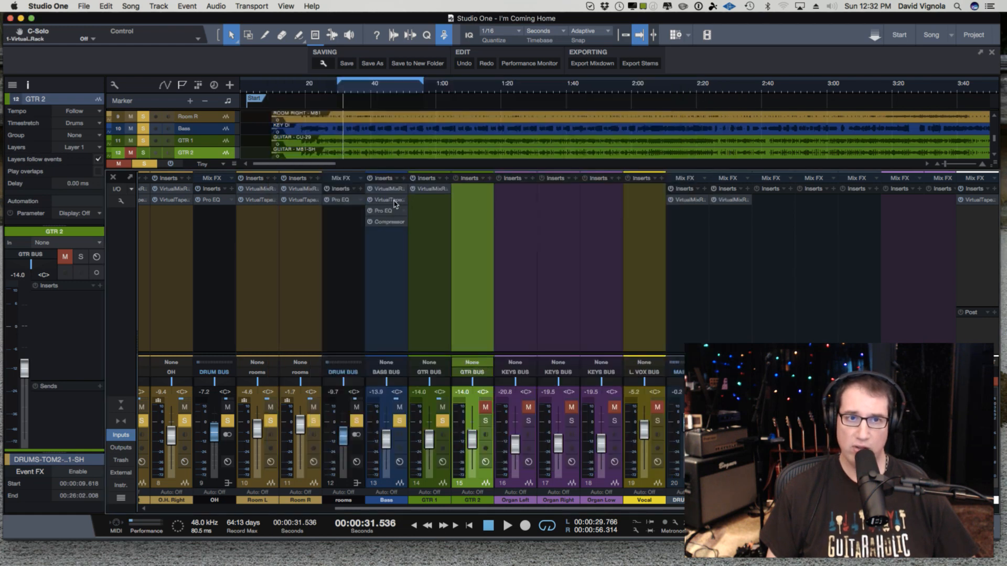
{"action": "left_click_drag", "start_coordinate": [395, 204], "coordinate": [432, 191]}
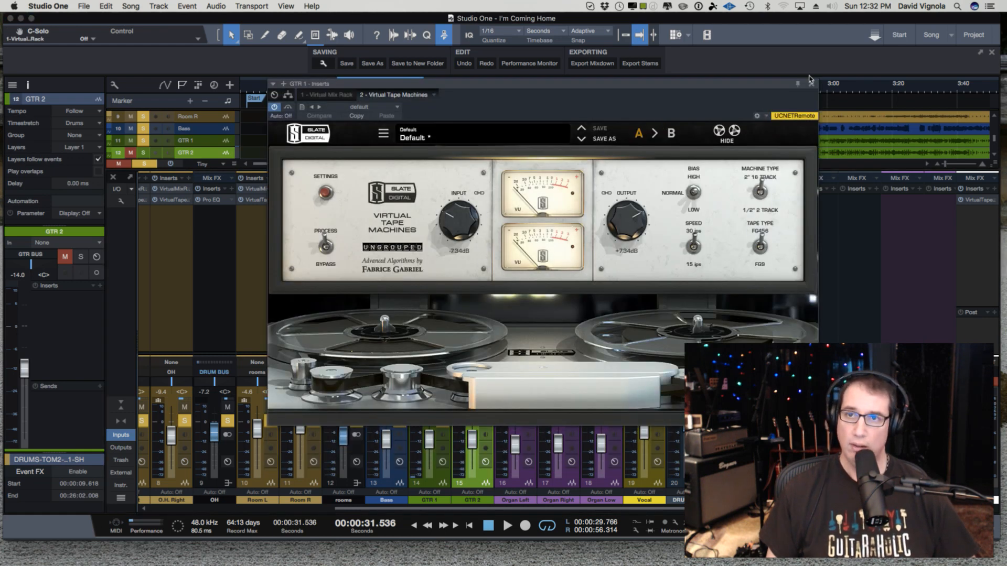
{"action": "left_click", "coordinate": [812, 85]}
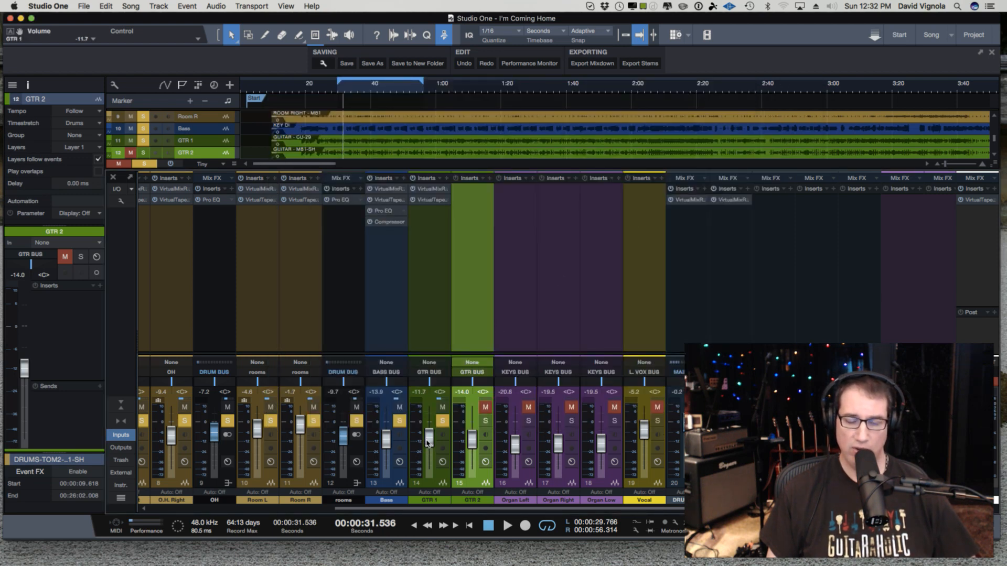
During playback, raise the GTR 1 fader to -7.9 dB and set its Virtual Tape Machines input gain to about -2.9 dB
{"action": "key", "text": "space"}
{"action": "left_click_drag", "start_coordinate": [426, 442], "coordinate": [429, 436]}
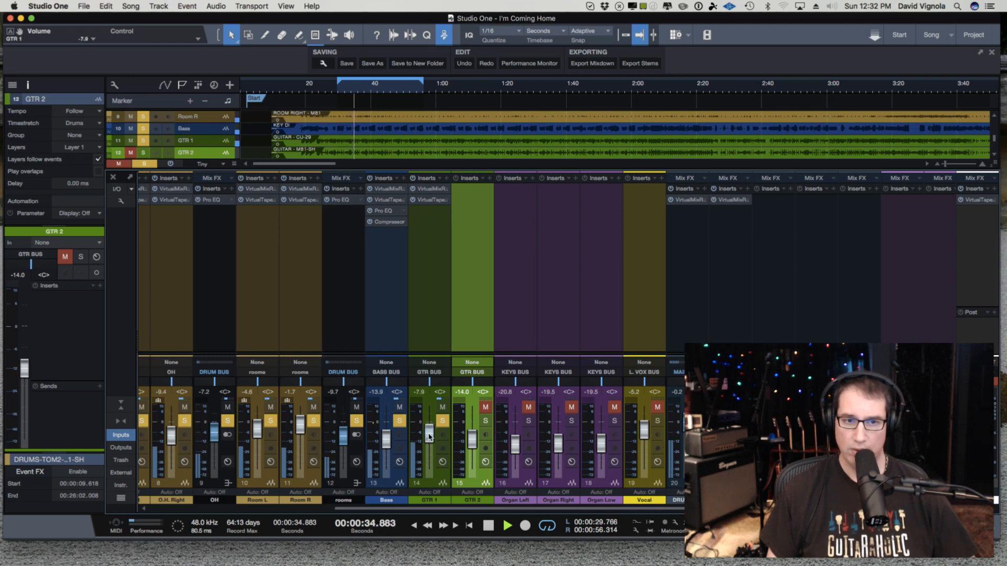
{"action": "left_click", "coordinate": [425, 191]}
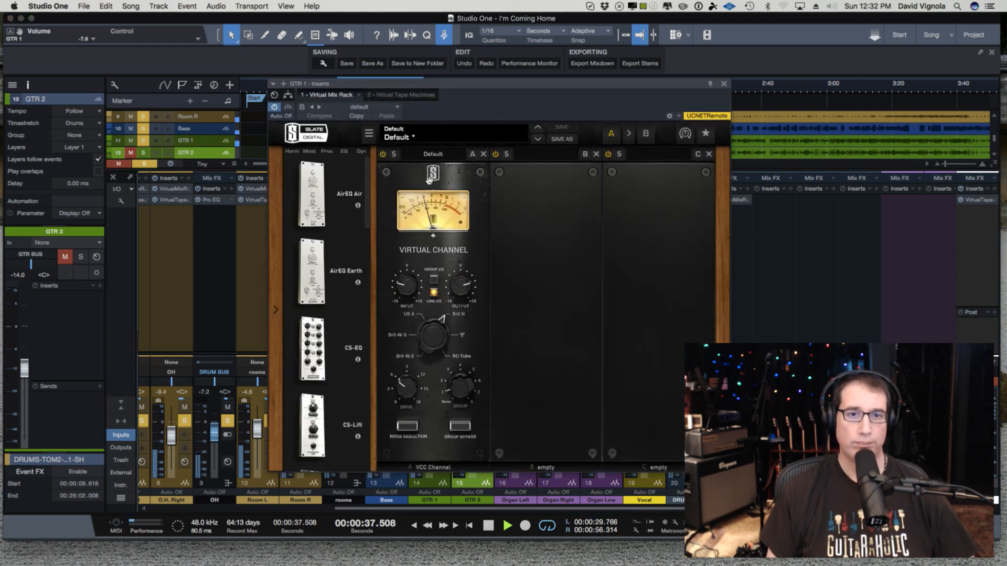
{"action": "left_click", "coordinate": [389, 95]}
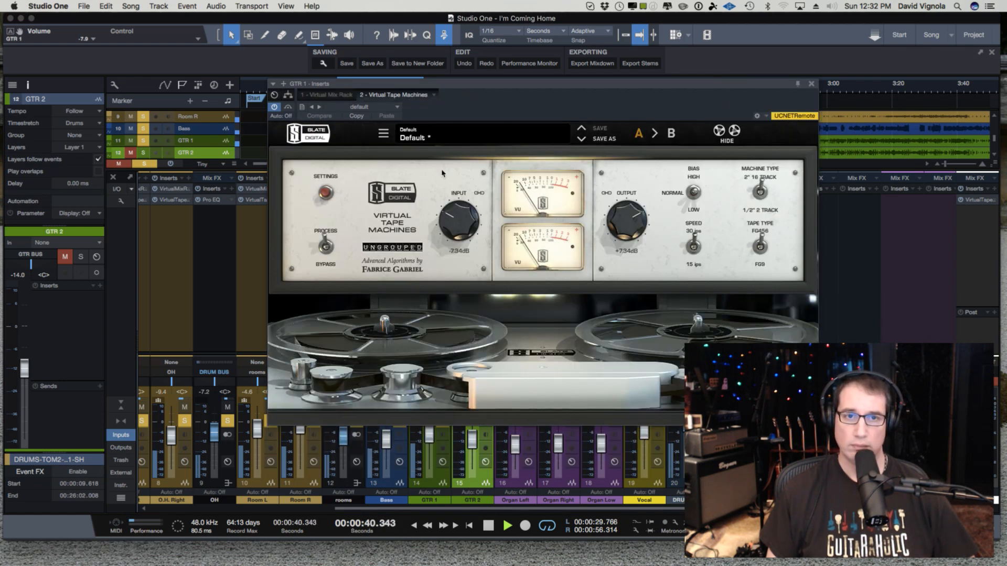
{"action": "left_click", "coordinate": [452, 214], "text": "alt"}
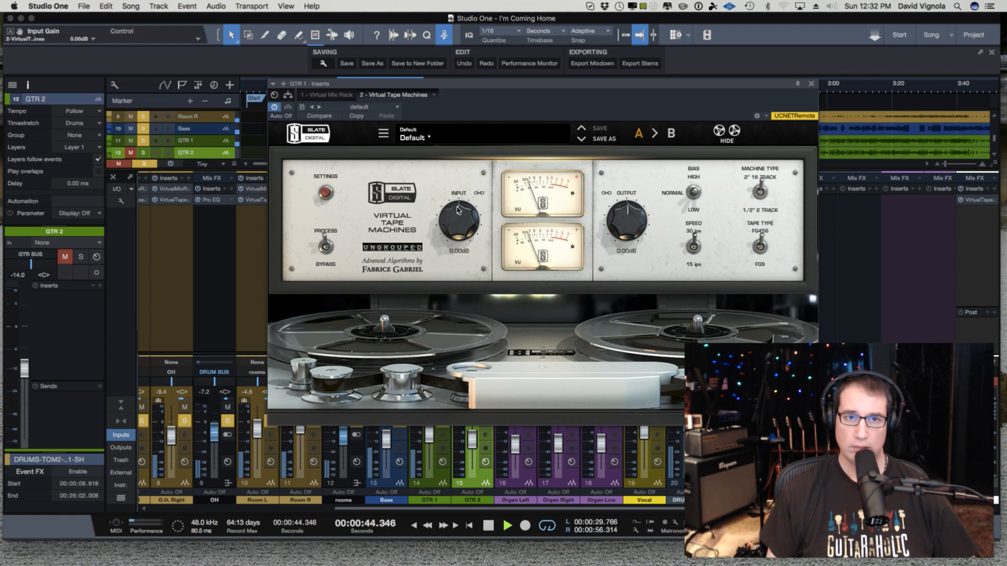
{"action": "left_click_drag", "start_coordinate": [455, 214], "coordinate": [454, 223]}
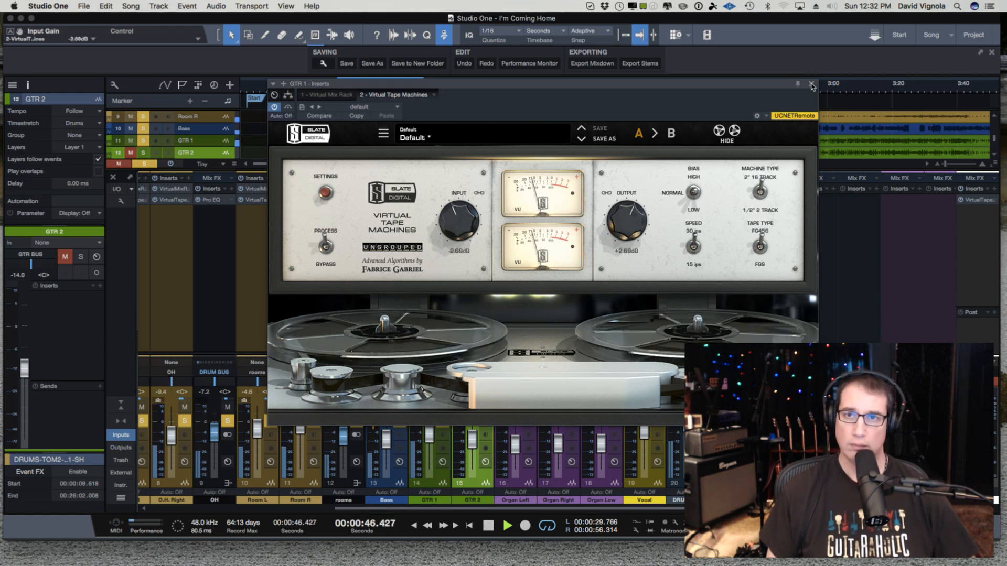
{"action": "left_click", "coordinate": [812, 84]}
Save the song, raise the GTR 1 fader to -7.2 dB, and stop playback with the playhead back at about 31 seconds
{"action": "key", "text": "super+s"}
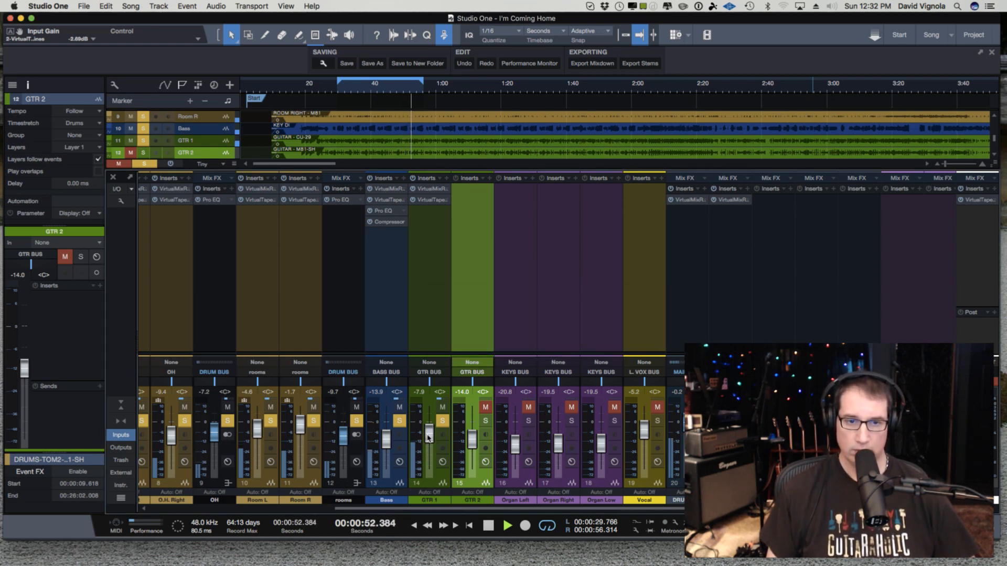
{"action": "left_click_drag", "start_coordinate": [426, 439], "coordinate": [429, 437]}
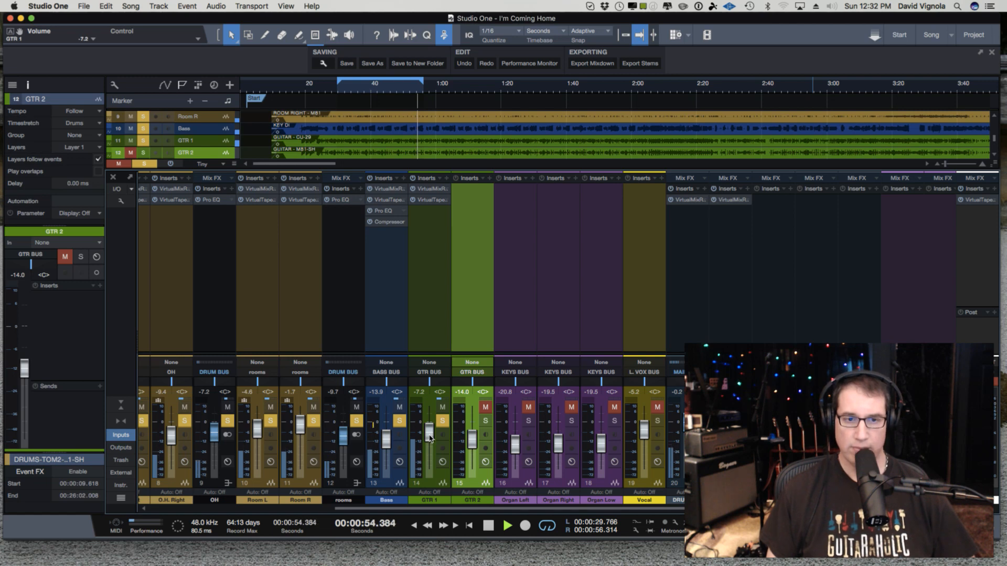
{"action": "key", "text": "space"}
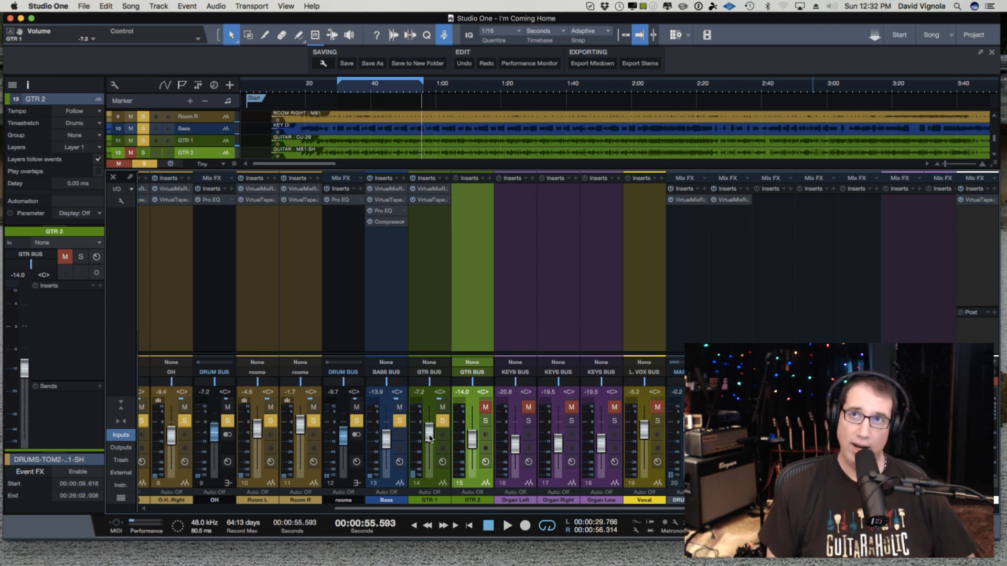
{"action": "left_click", "coordinate": [341, 93]}
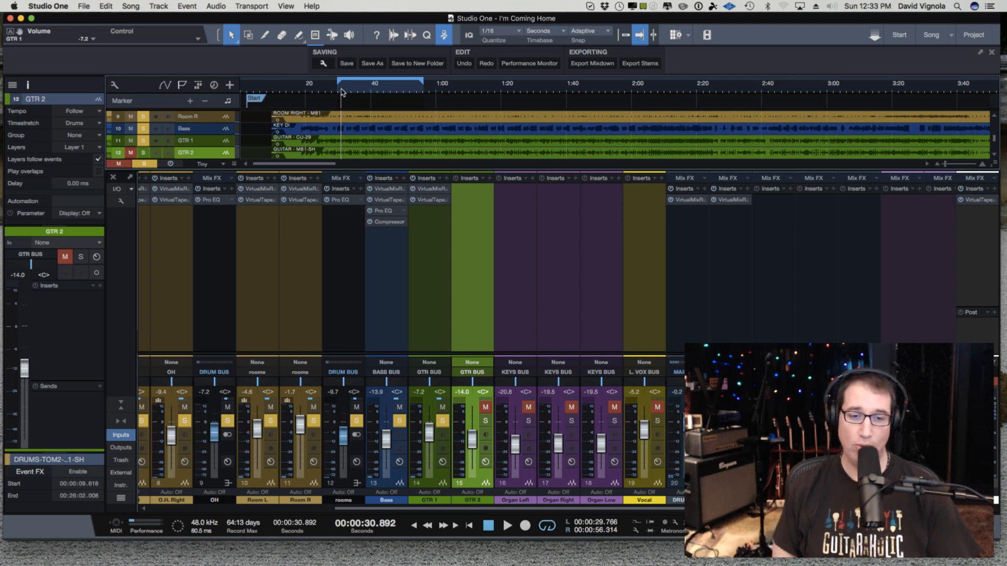
Select the GTR 1 channel and show the effects browser, collapsing the Slate Digital folder and expanding the PreSonus folder
{"action": "left_click", "coordinate": [438, 486]}
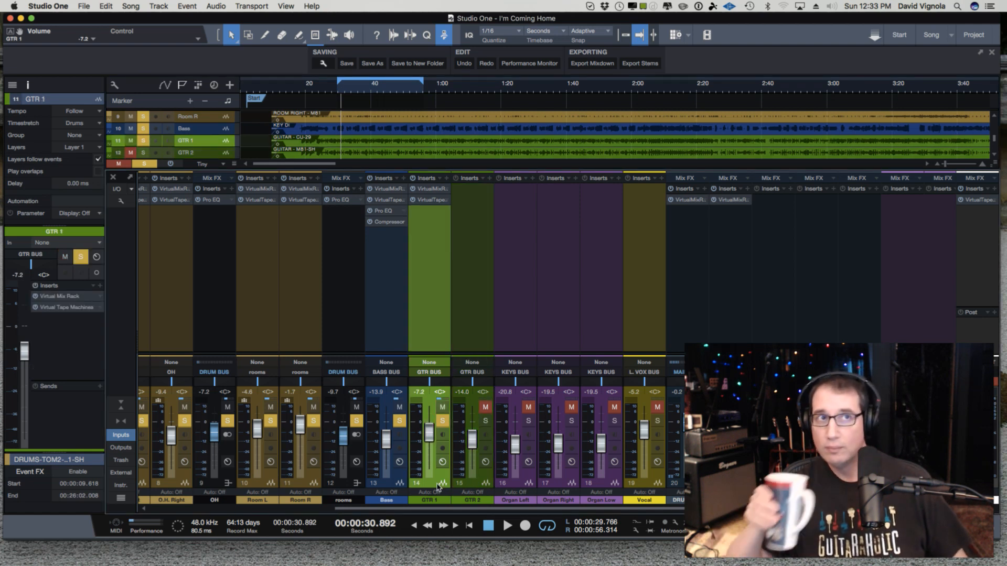
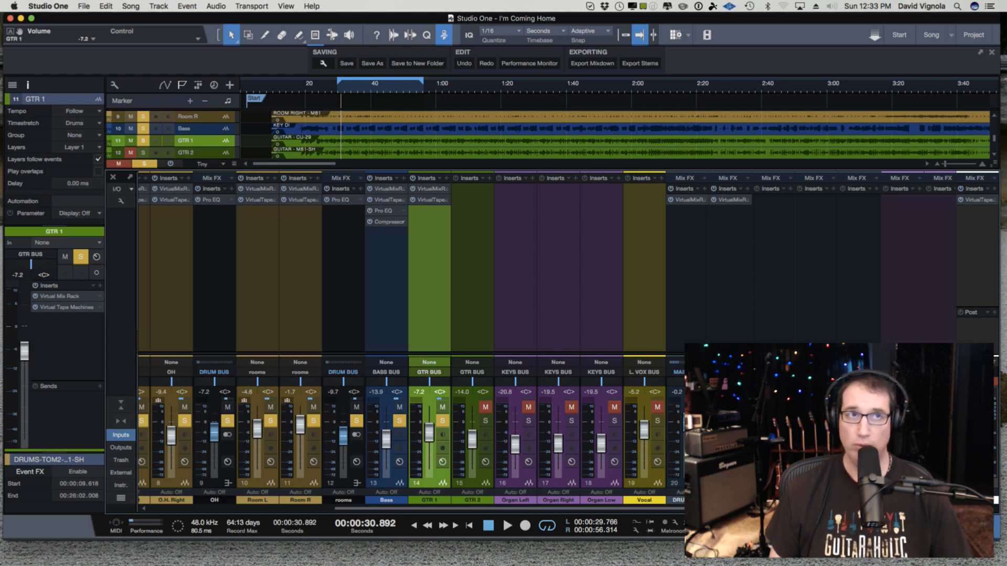
{"action": "left_click", "coordinate": [984, 527]}
{"action": "scroll", "coordinate": [897, 255], "scroll_direction": "down", "scroll_amount": 2}
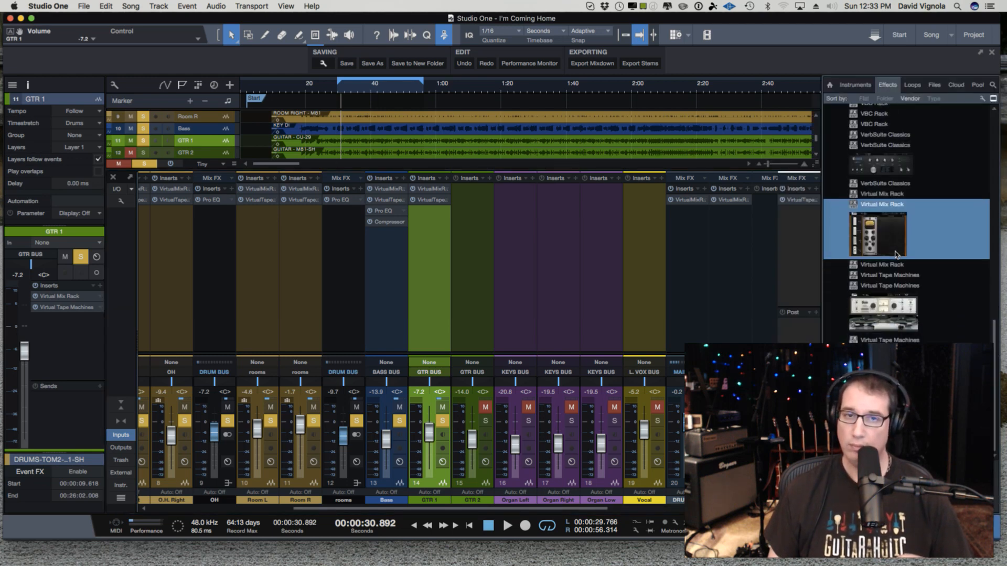
{"action": "scroll", "coordinate": [896, 256], "scroll_direction": "up", "scroll_amount": 10}
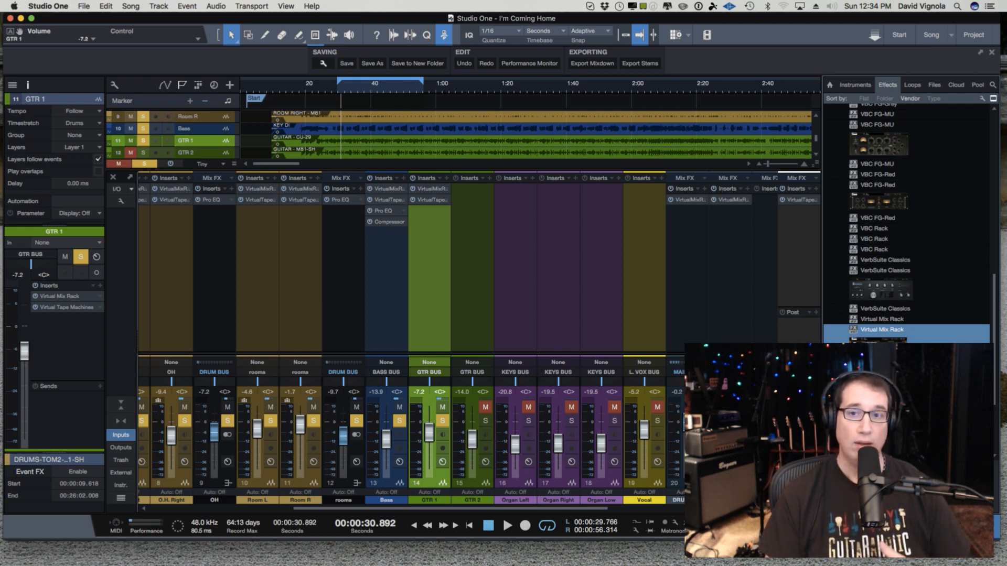
{"action": "scroll", "coordinate": [897, 263], "scroll_direction": "up", "scroll_amount": 10}
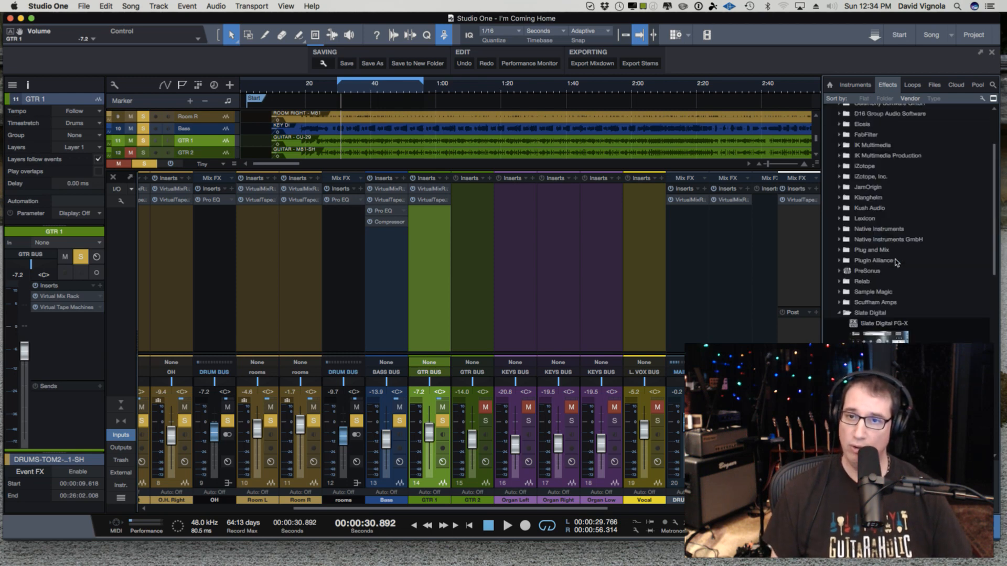
{"action": "left_click", "coordinate": [840, 313]}
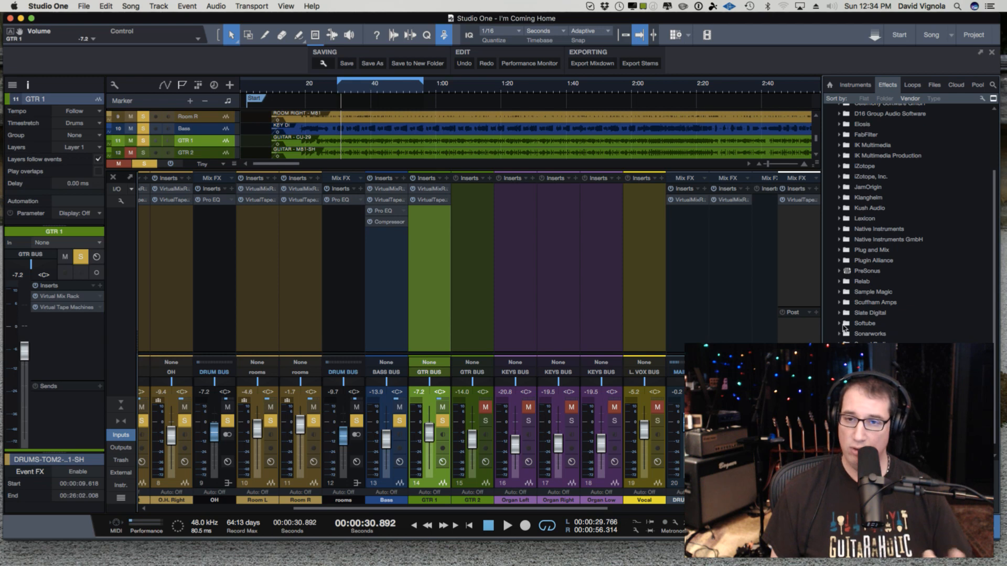
{"action": "left_click", "coordinate": [841, 271]}
Insert Pro EQ after Virtual Tape Machines on GTR 1 and move its window clear of the channel strip
{"action": "scroll", "coordinate": [860, 299], "scroll_direction": "down", "scroll_amount": 10}
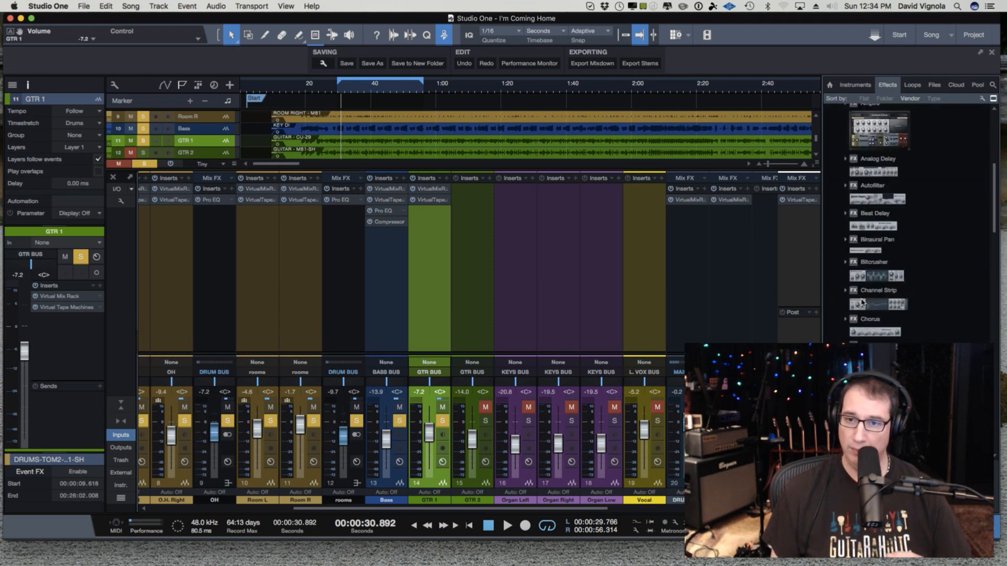
{"action": "scroll", "coordinate": [862, 301], "scroll_direction": "down", "scroll_amount": 8}
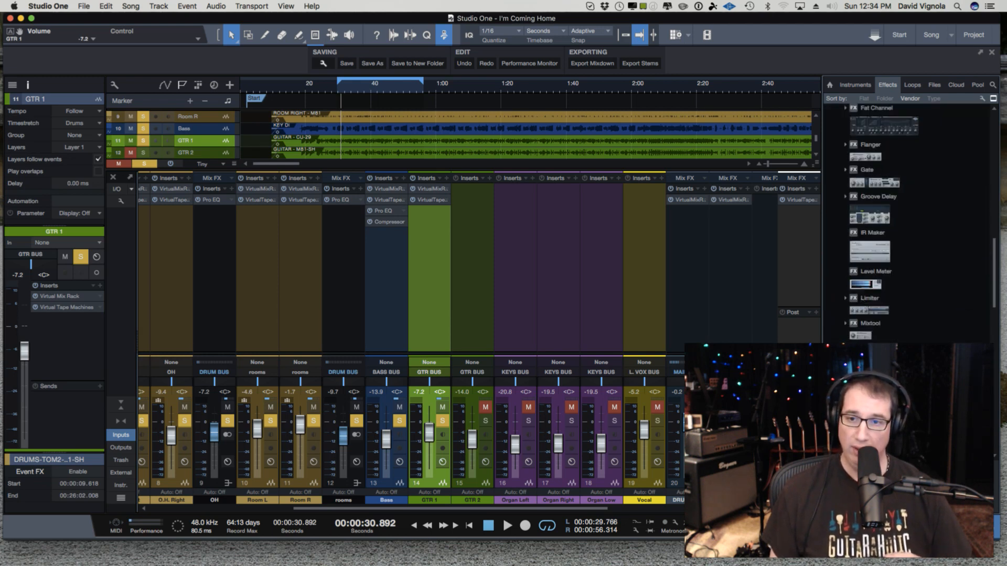
{"action": "scroll", "coordinate": [861, 301], "scroll_direction": "down", "scroll_amount": 6}
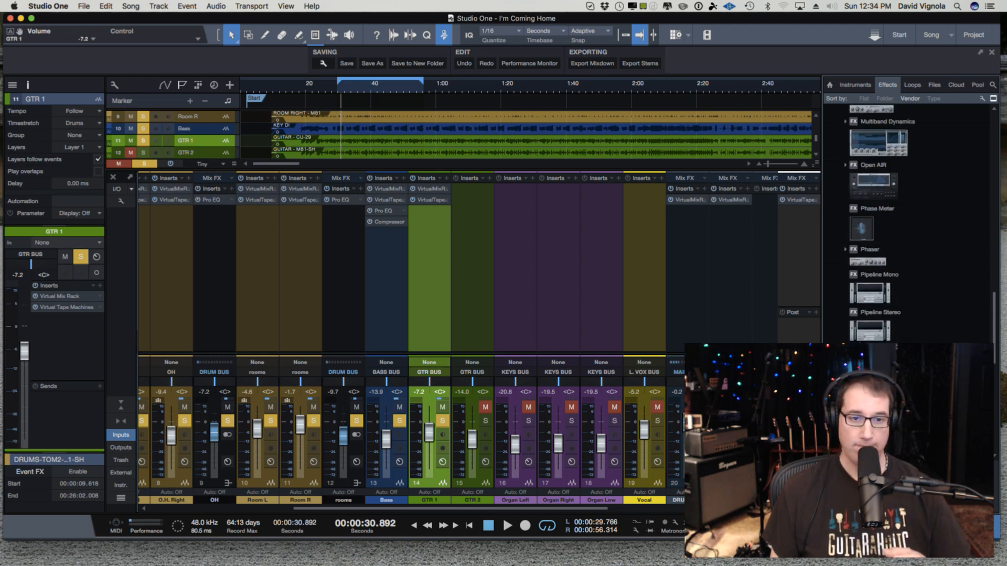
{"action": "left_click_drag", "start_coordinate": [876, 352], "coordinate": [430, 217]}
{"action": "left_click_drag", "start_coordinate": [433, 83], "coordinate": [426, 111]}
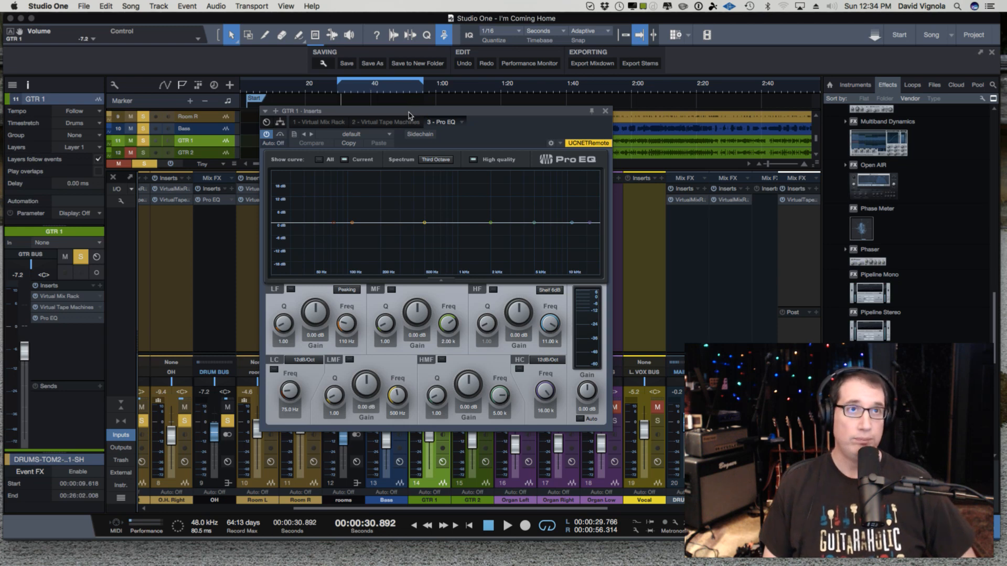
{"action": "left_click_drag", "start_coordinate": [425, 111], "coordinate": [310, 150]}
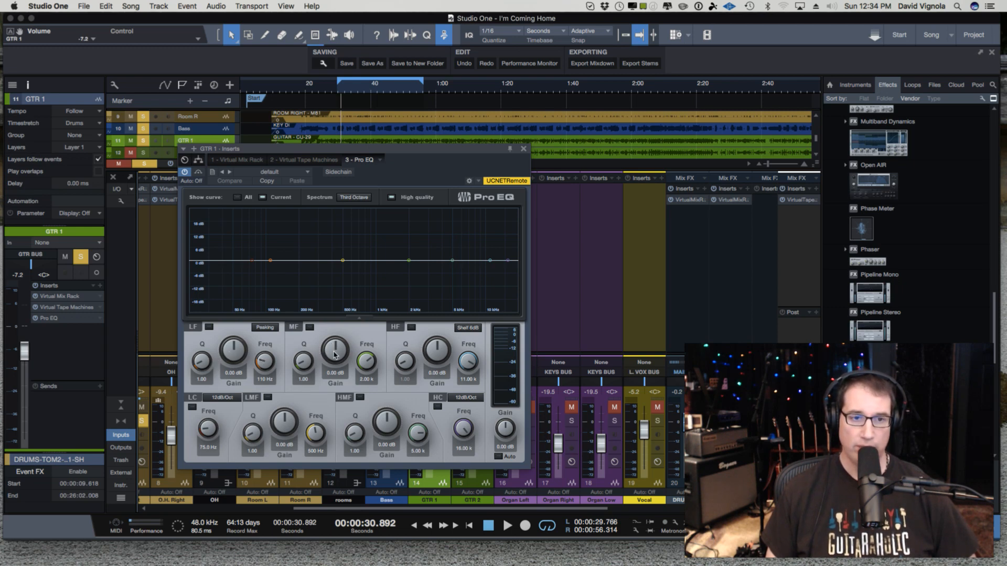
During playback, enable Pro EQ's LF band on GTR 1 and boost 248 Hz by 3.76 dB with a Q of 1.78
{"action": "key", "text": "space"}
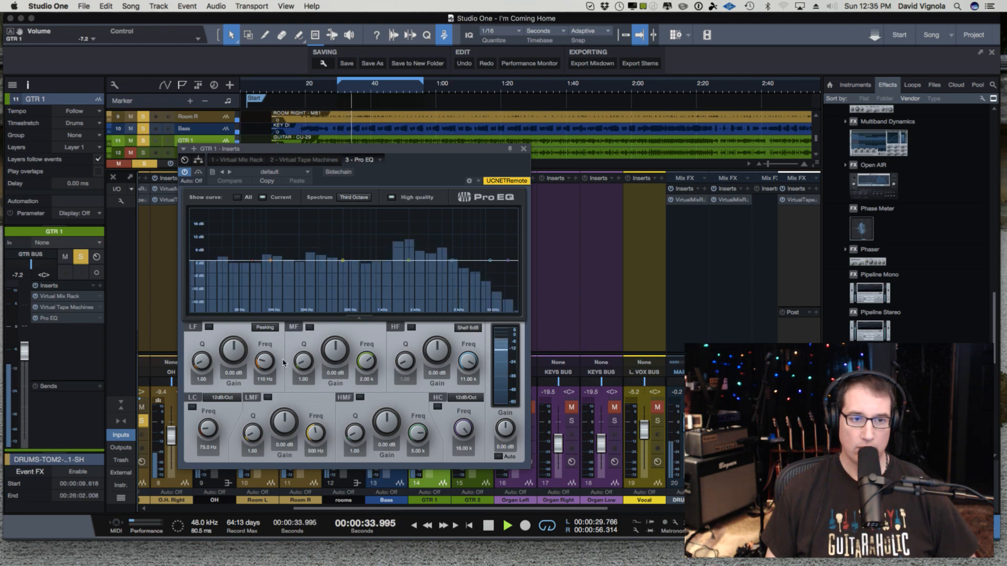
{"action": "left_click", "coordinate": [209, 327]}
{"action": "left_click_drag", "start_coordinate": [271, 261], "coordinate": [308, 251]}
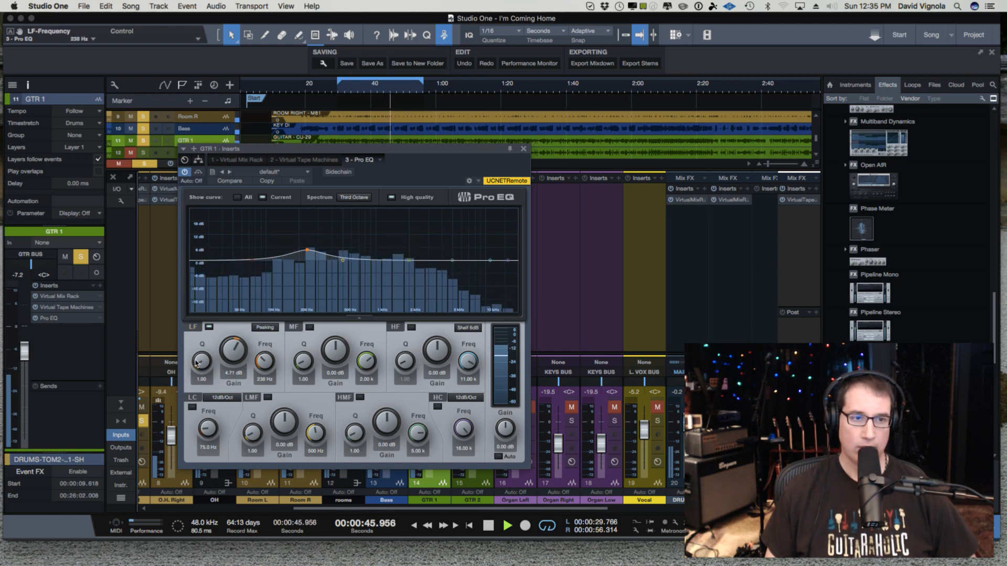
{"action": "left_click_drag", "start_coordinate": [203, 368], "coordinate": [204, 348]}
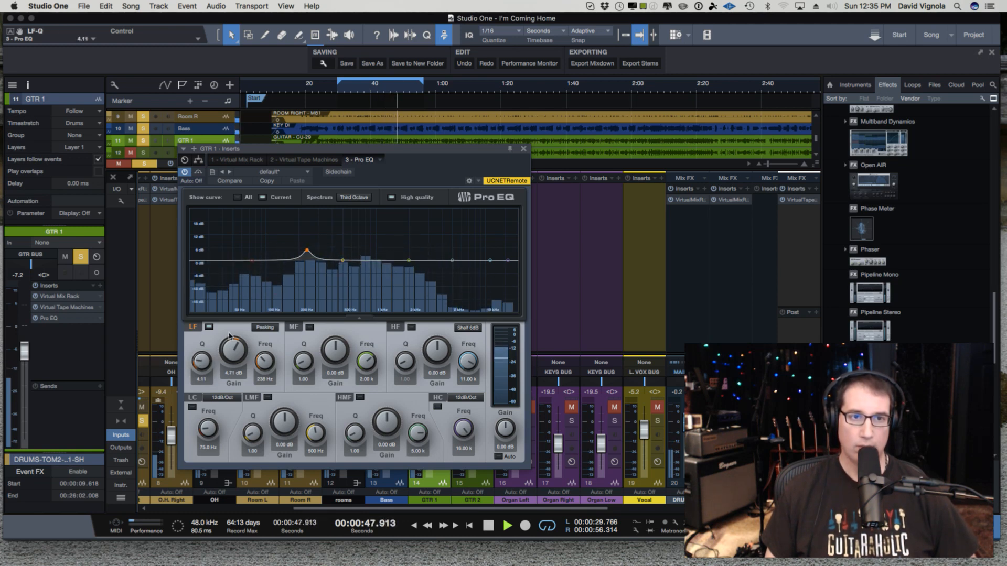
{"action": "mouse_move", "coordinate": [308, 251]}
{"action": "left_mouse_down"}
{"action": "mouse_move", "coordinate": [313, 214]}
{"action": "mouse_move", "coordinate": [309, 254]}
{"action": "left_mouse_up"}
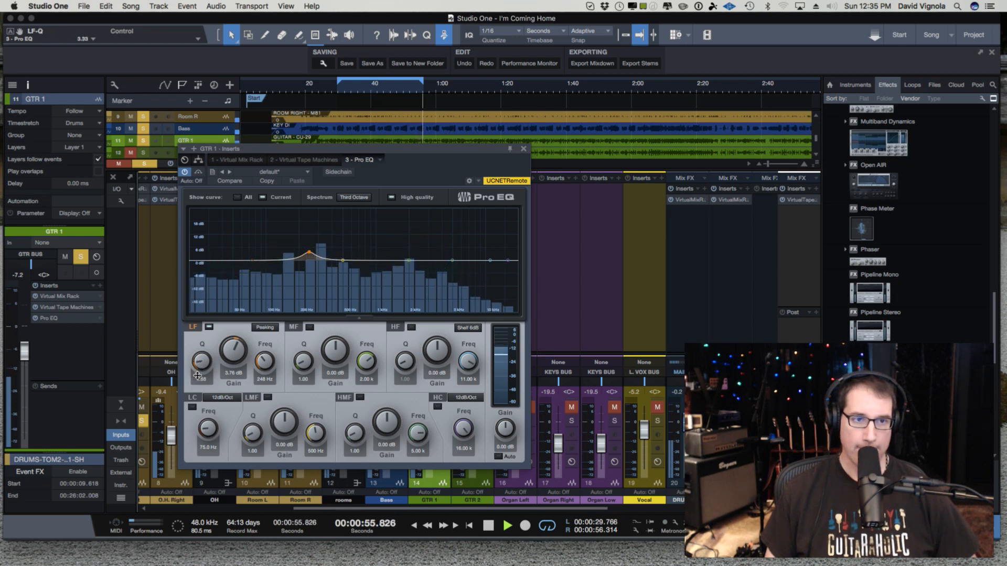
{"action": "left_click_drag", "start_coordinate": [194, 376], "coordinate": [197, 378]}
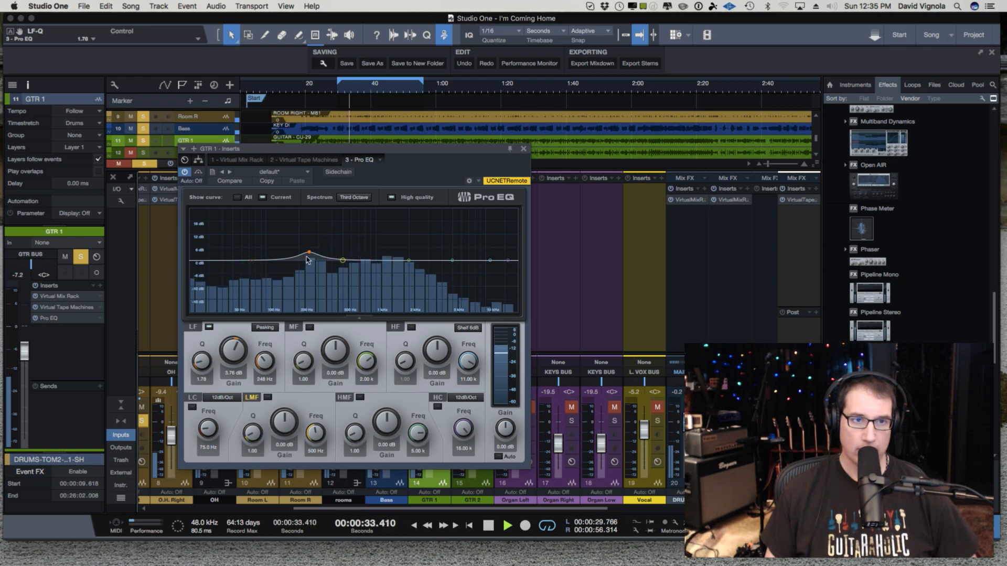
{"action": "key", "text": "space"}
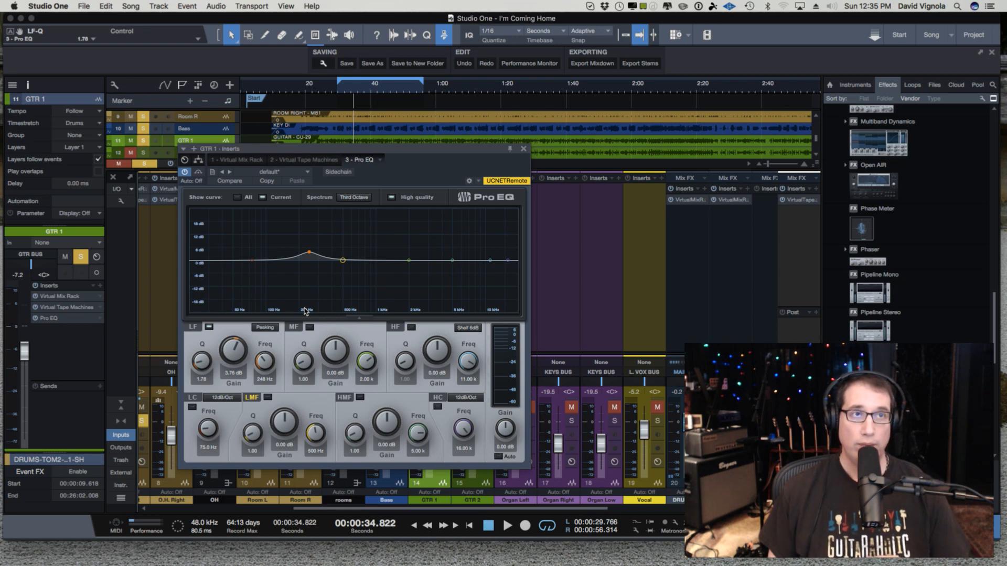
Enable the low cut on GTR 1's Pro EQ with a 24 dB/Oct slope and tune it to 120 Hz during playback
{"action": "left_click", "coordinate": [193, 408]}
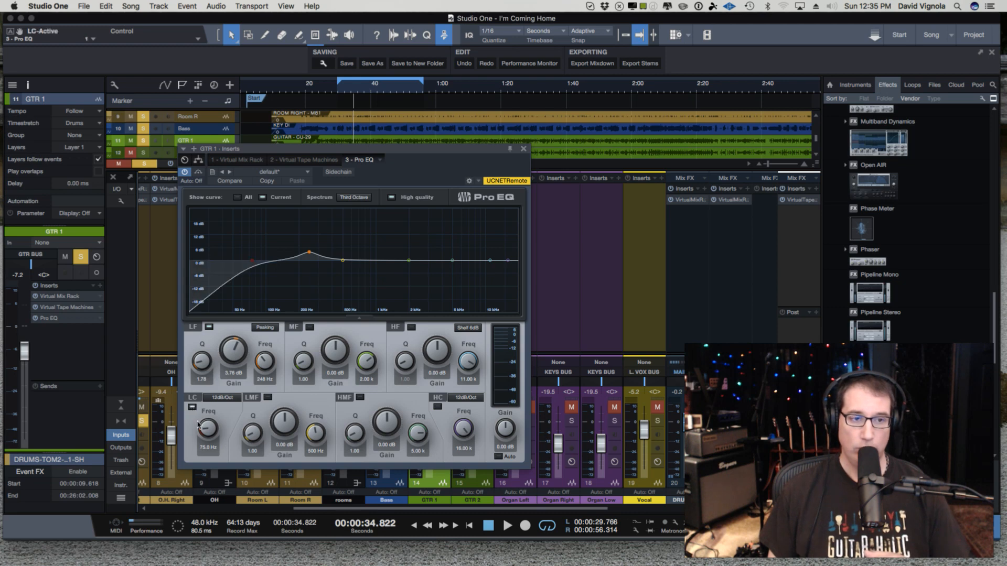
{"action": "left_click", "coordinate": [219, 400]}
{"action": "left_click", "coordinate": [218, 425]}
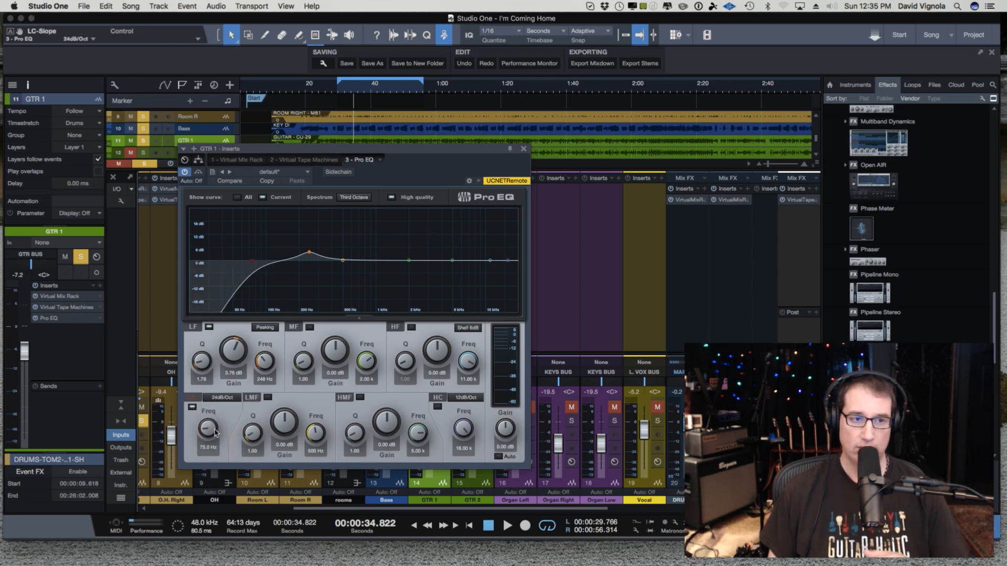
{"action": "left_click_drag", "start_coordinate": [205, 426], "coordinate": [205, 425]}
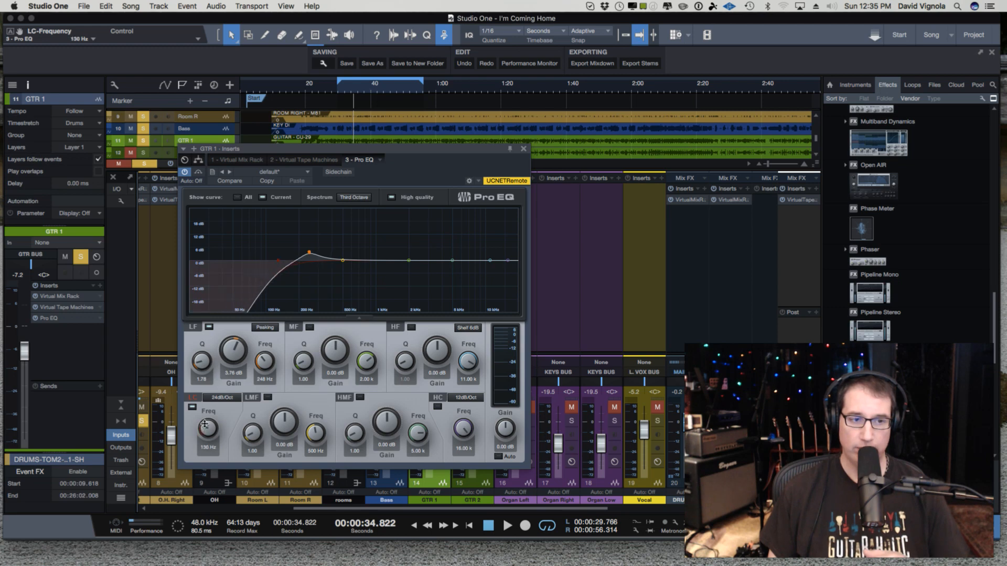
{"action": "key", "text": "space"}
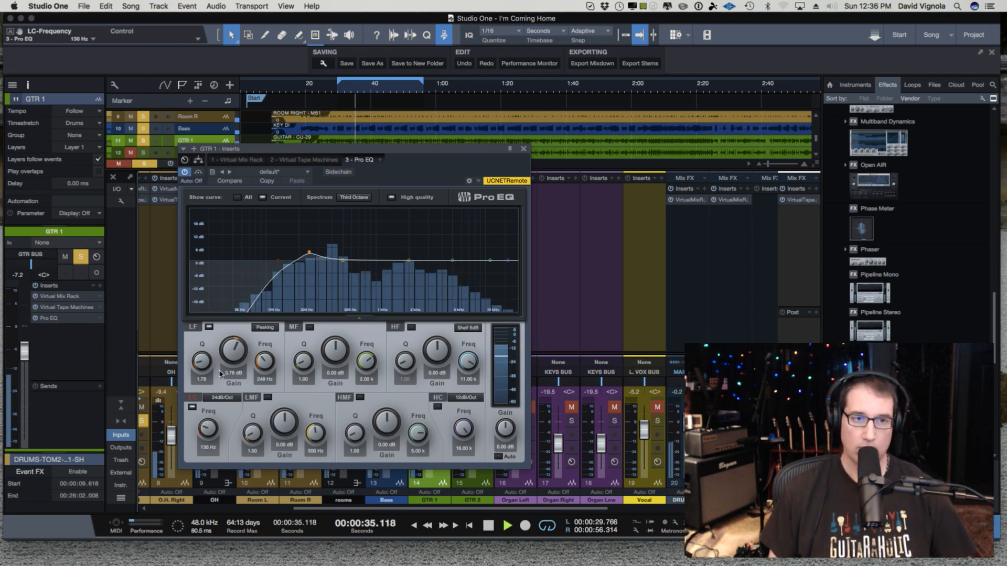
{"action": "left_click_drag", "start_coordinate": [274, 264], "coordinate": [275, 261]}
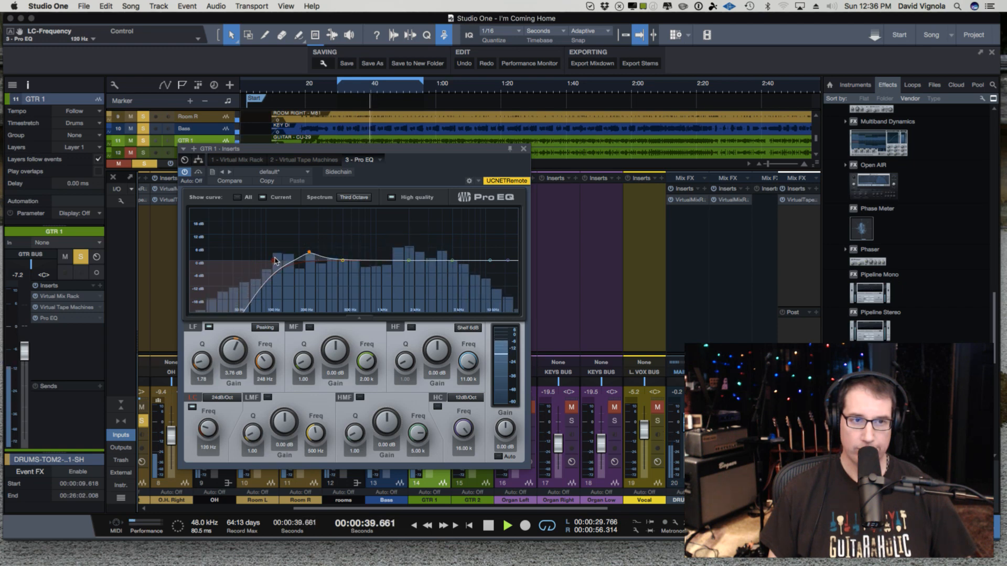
Bypass and re-enable the GTR 1 Pro EQ to compare the sound, then stop playback
{"action": "left_click", "coordinate": [198, 173]}
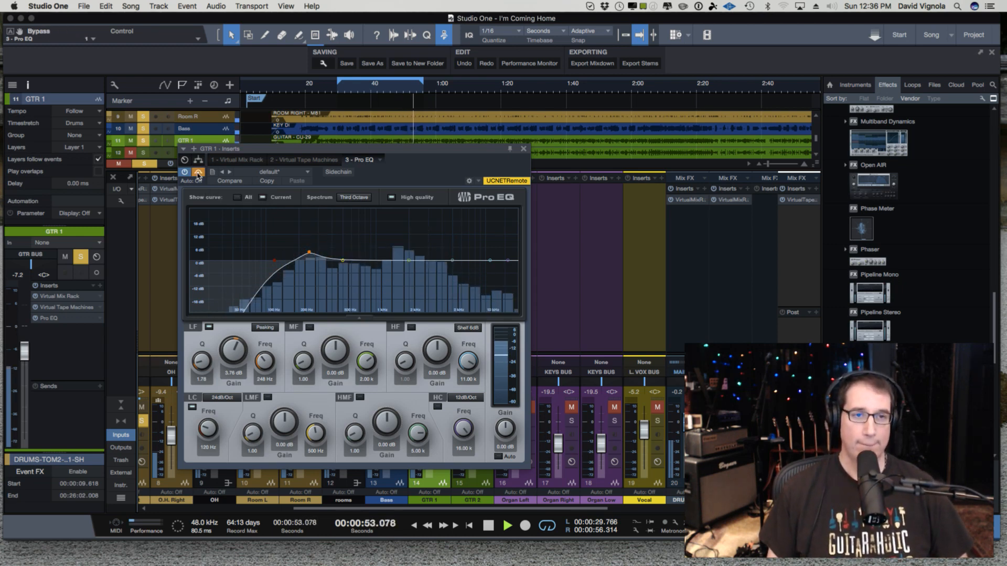
{"action": "left_click", "coordinate": [198, 173]}
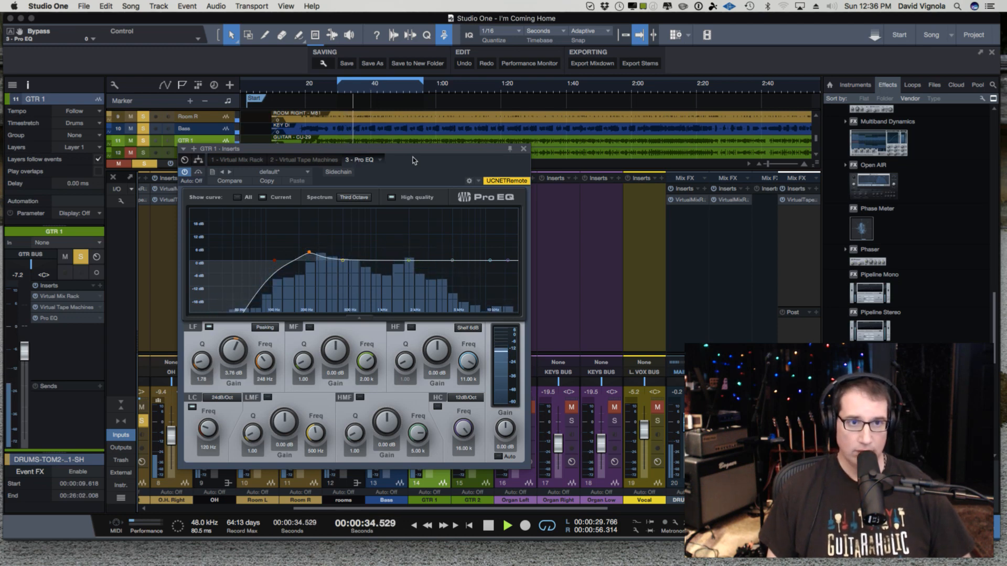
{"action": "key", "text": "space"}
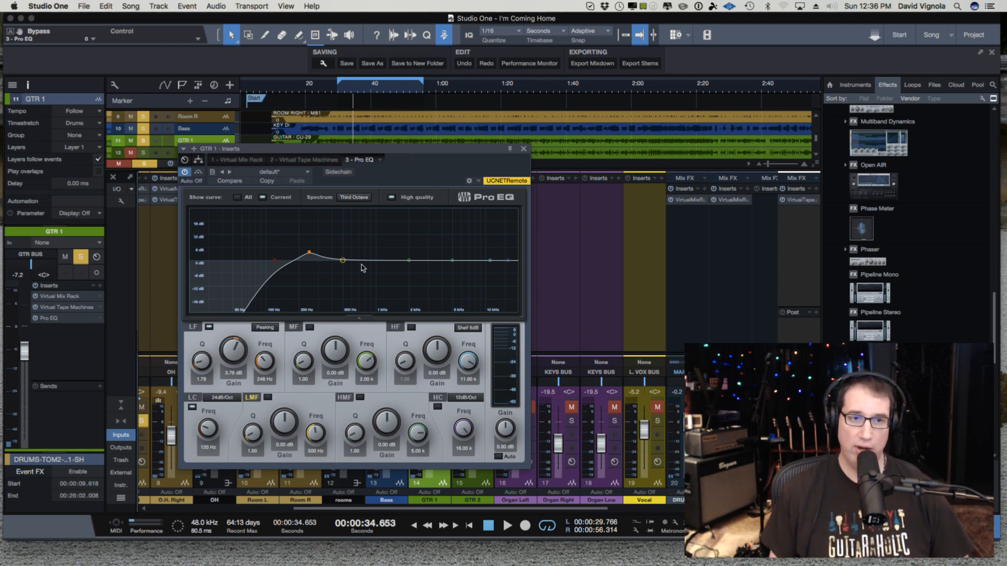
Enable Pro EQ's LMF band on GTR 1, narrow its Q to 3.88, and boost 508 Hz by about 18 dB during playback
{"action": "left_click_drag", "start_coordinate": [344, 262], "coordinate": [346, 257]}
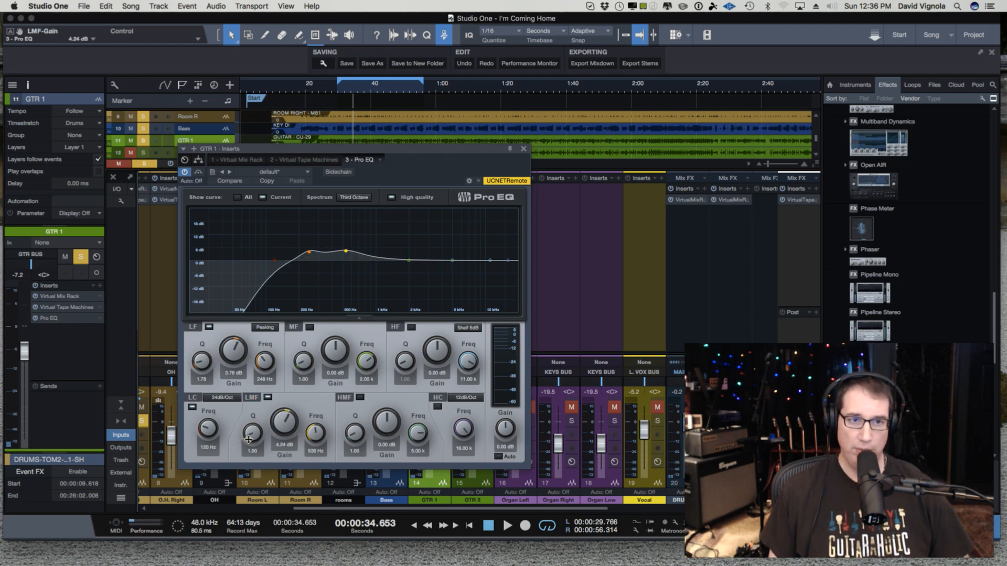
{"action": "left_click_drag", "start_coordinate": [248, 439], "coordinate": [250, 435]}
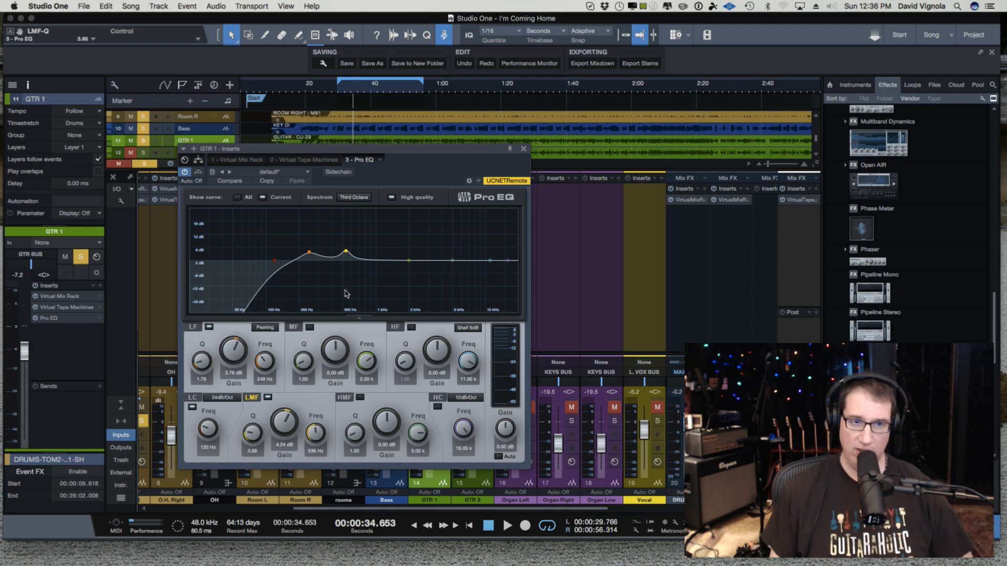
{"action": "key", "text": "space"}
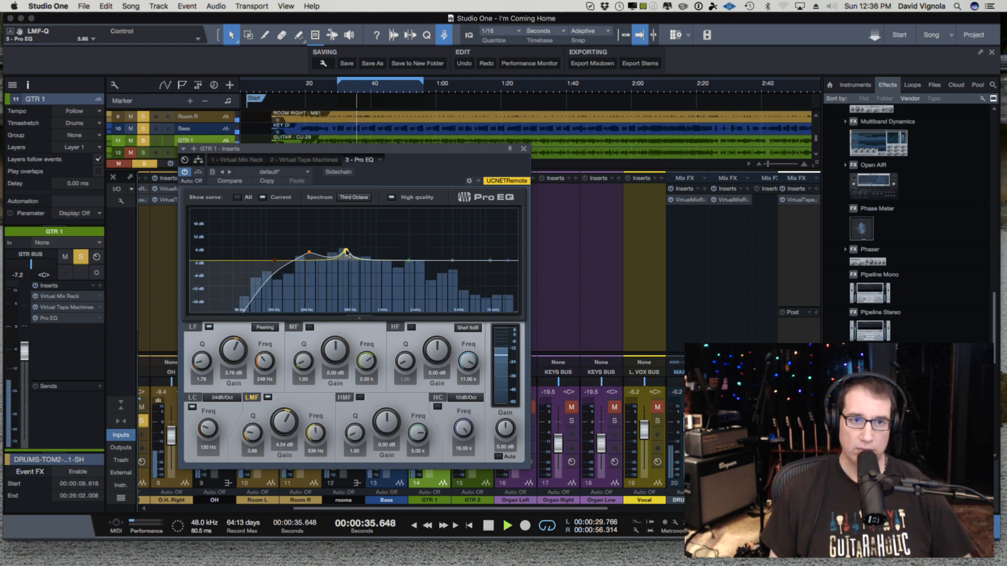
{"action": "left_click_drag", "start_coordinate": [346, 252], "coordinate": [344, 220]}
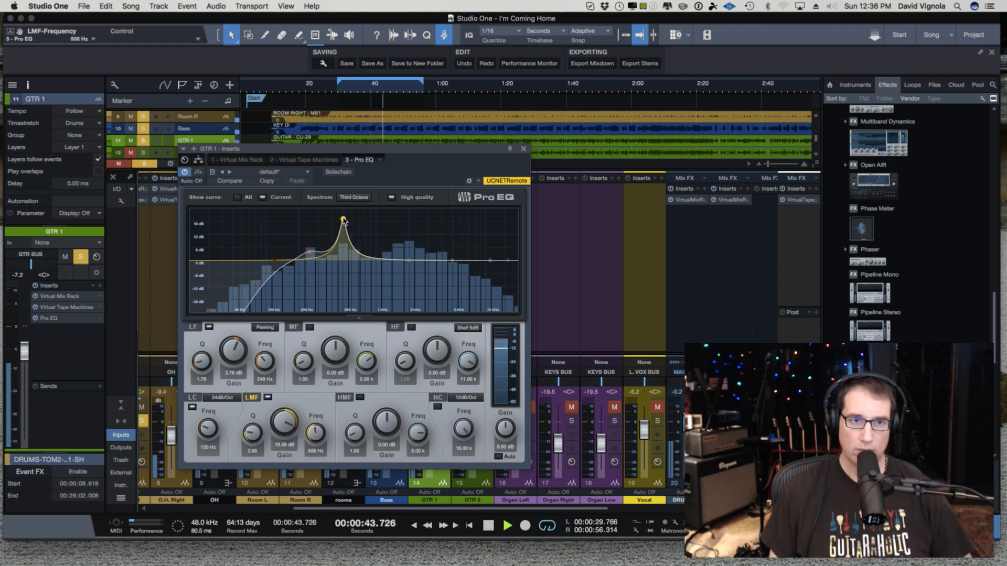
Cut the LMF band by 6.13 dB and widen its Q to 2.68 while listening, and stop playback
{"action": "left_click_drag", "start_coordinate": [284, 426], "coordinate": [275, 472]}
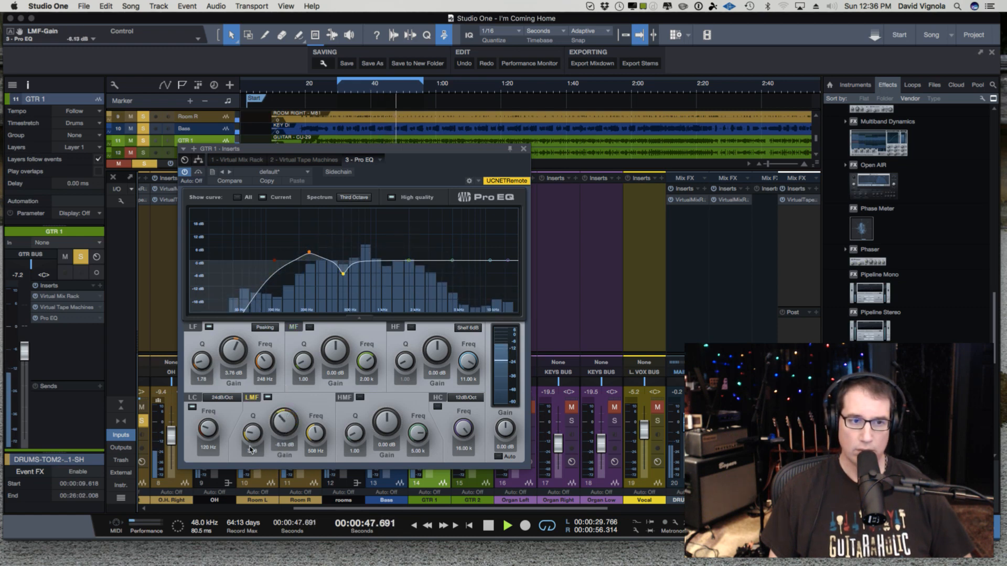
{"action": "left_click_drag", "start_coordinate": [252, 433], "coordinate": [250, 441]}
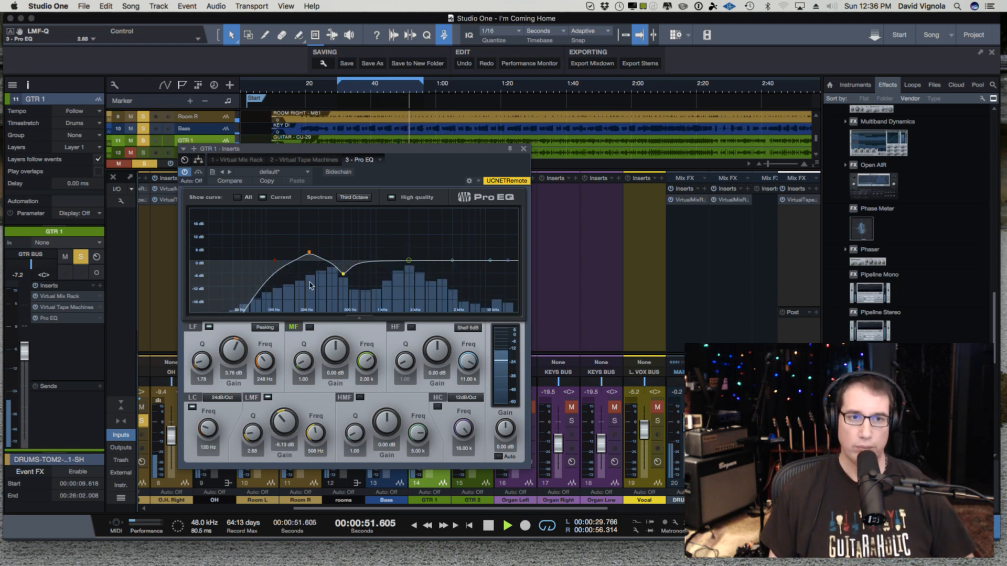
{"action": "key", "text": "space"}
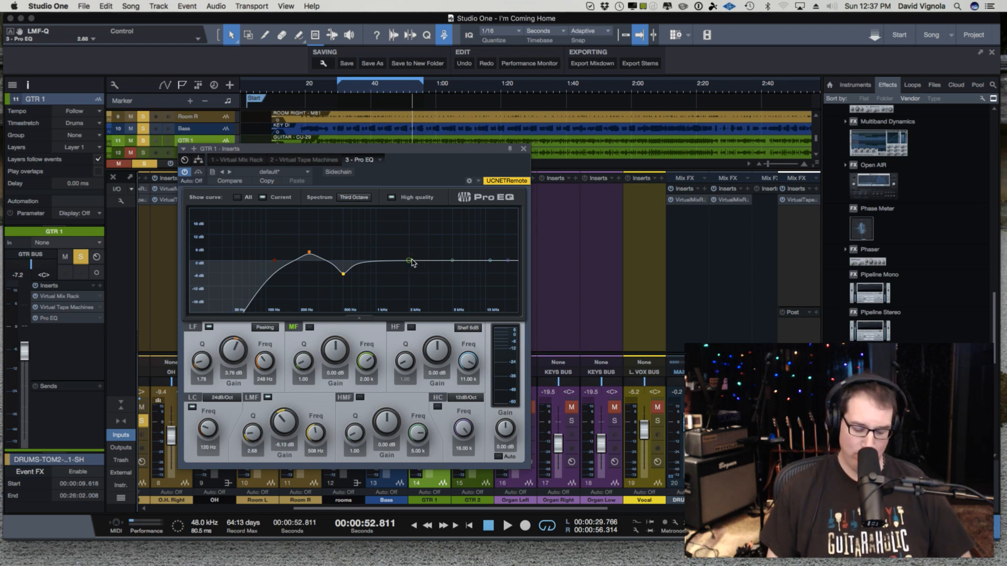
Boost 2.79 kHz by 1.88 dB with Pro EQ's MF band during playback and compare it with the bypassed sound
{"action": "key", "text": "space"}
{"action": "mouse_move", "coordinate": [409, 260]}
{"action": "left_mouse_down"}
{"action": "mouse_move", "coordinate": [426, 243]}
{"action": "mouse_move", "coordinate": [426, 259]}
{"action": "left_mouse_up"}
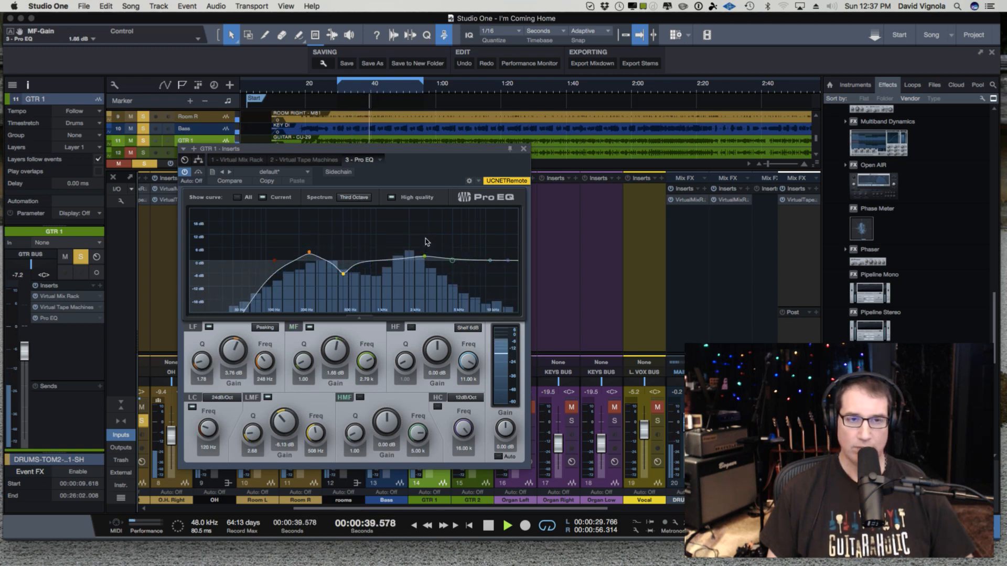
{"action": "left_click", "coordinate": [197, 173]}
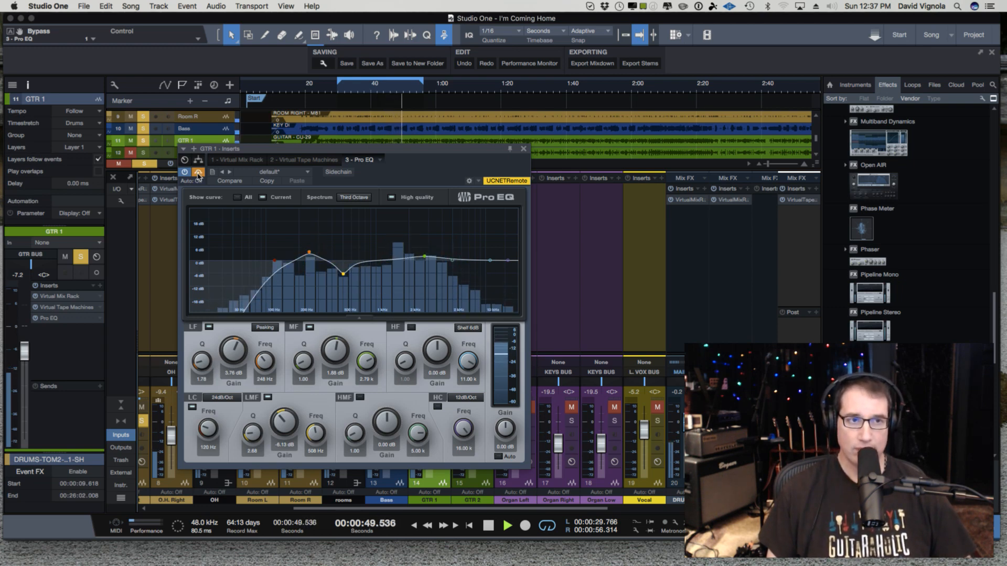
{"action": "left_click", "coordinate": [198, 174]}
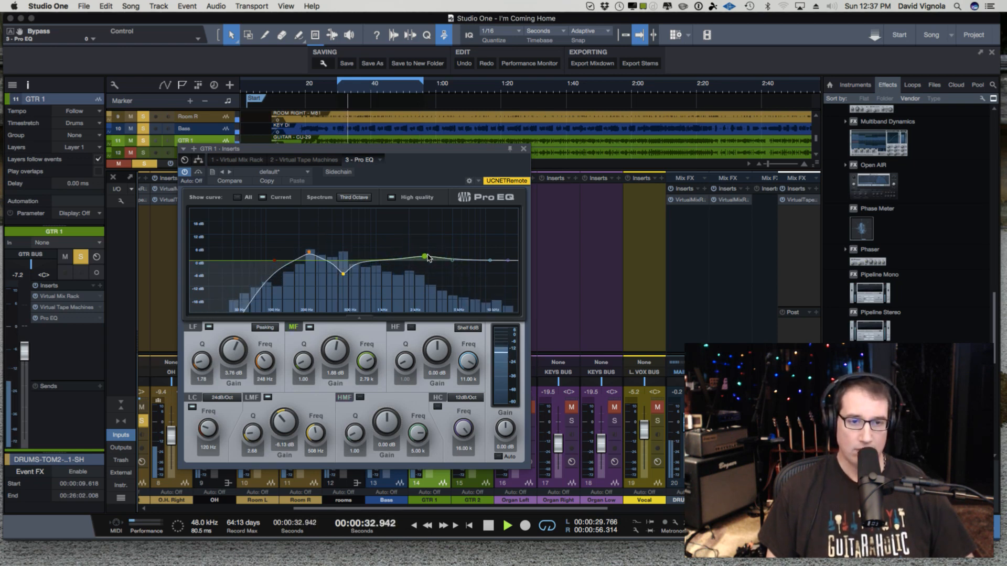
{"action": "key", "text": "space"}
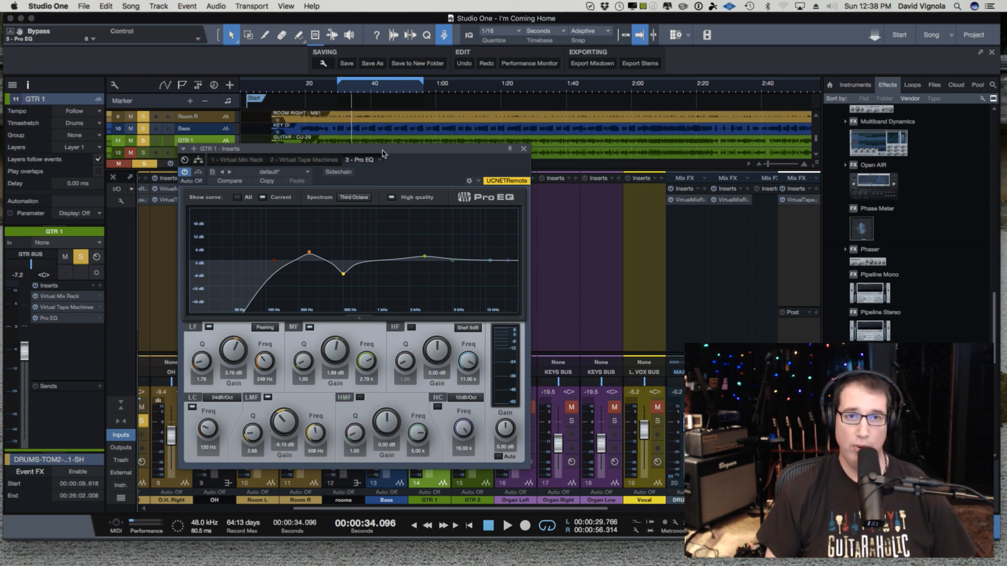
Add a 0.24 dB HMF boost at 6.88 kHz during playback, stop the song, and close GTR 1's Pro EQ
{"action": "mouse_move", "coordinate": [383, 153]}
{"action": "left_mouse_down"}
{"action": "mouse_move", "coordinate": [379, 162]}
{"action": "mouse_move", "coordinate": [374, 150]}
{"action": "left_mouse_up"}
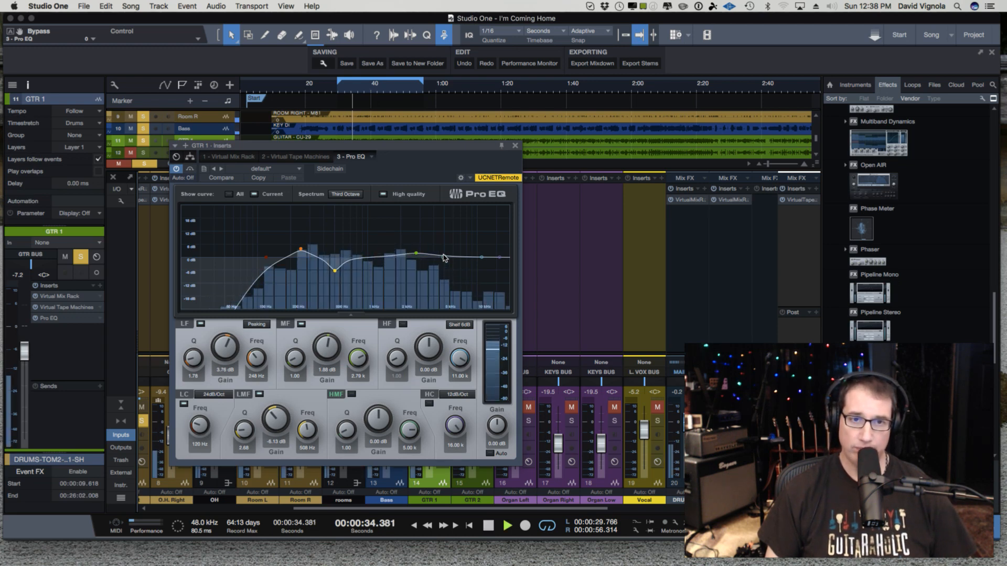
{"action": "left_click_drag", "start_coordinate": [481, 257], "coordinate": [460, 258]}
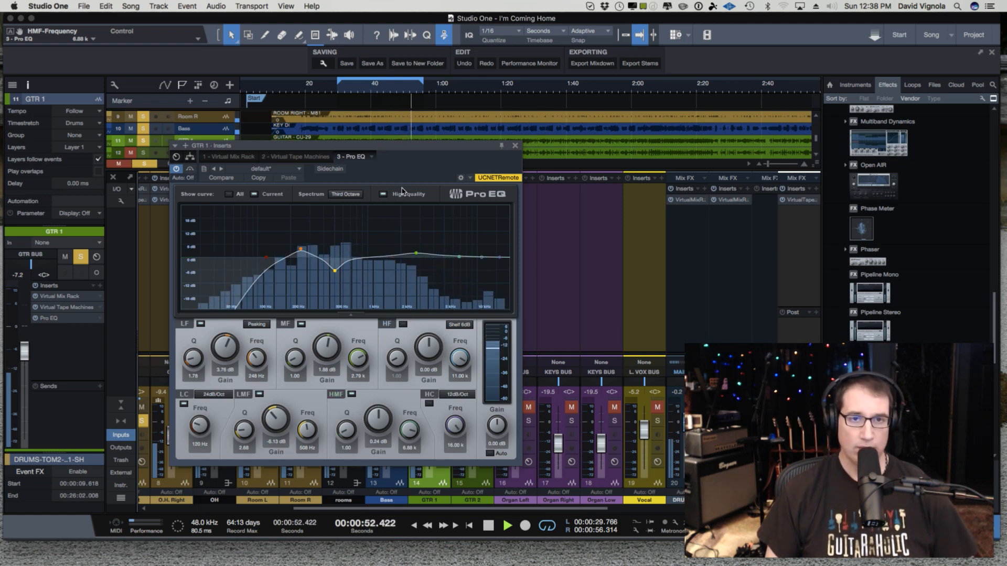
{"action": "key", "text": "space"}
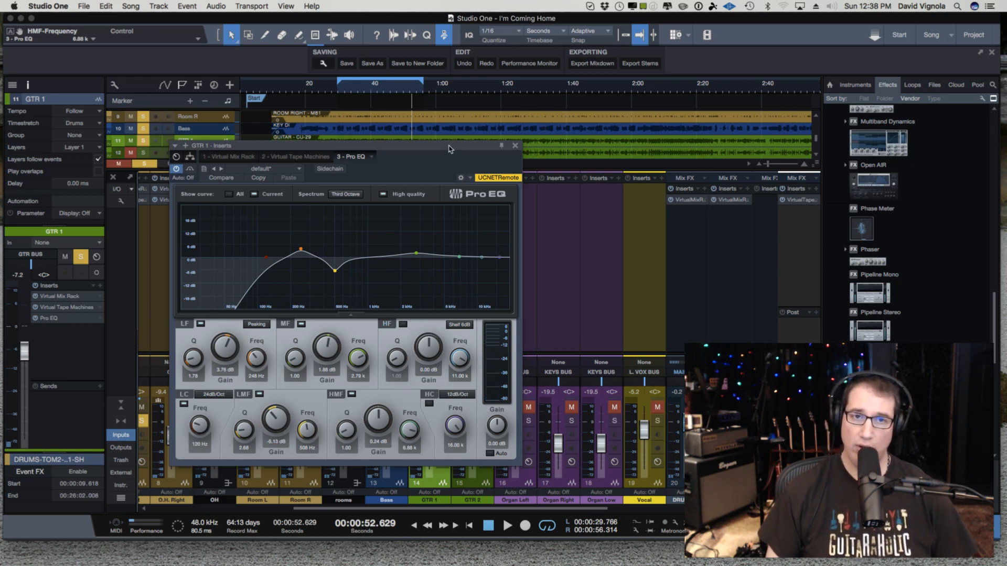
{"action": "left_click", "coordinate": [517, 146]}
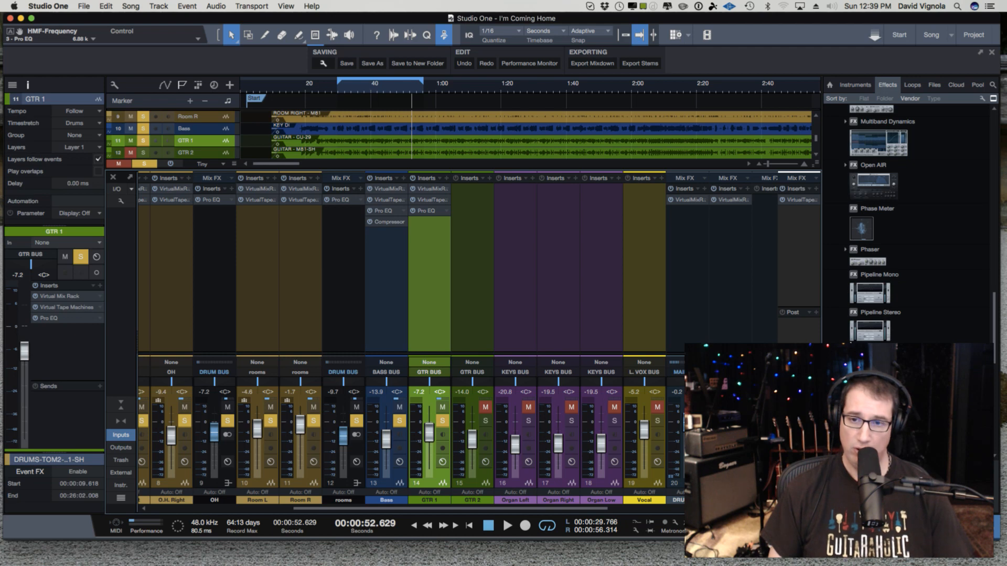
Insert a second Virtual Mix Rack after Pro EQ on GTR 1 and move its window so the whole rack shows
{"action": "scroll", "coordinate": [877, 339], "scroll_direction": "down", "scroll_amount": 5}
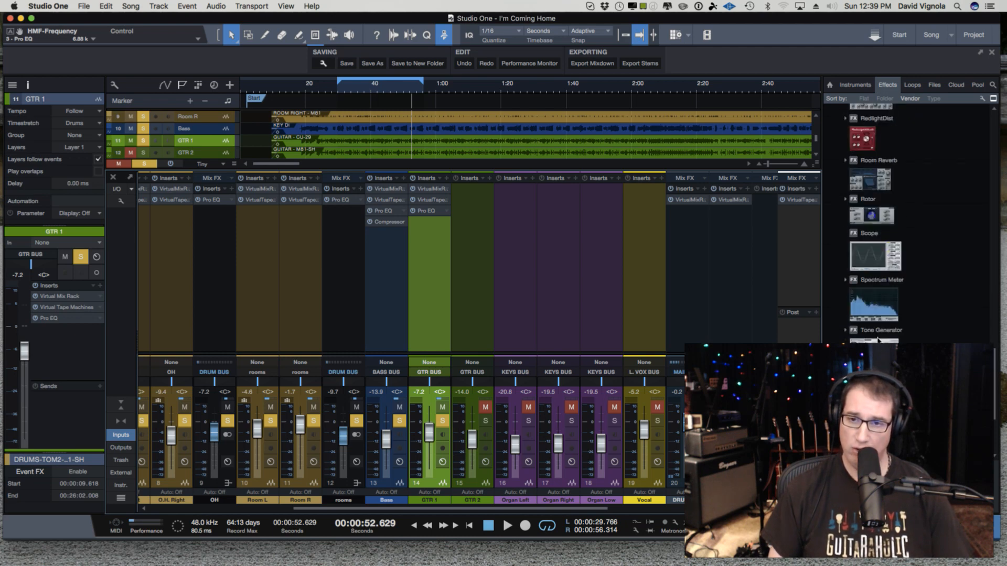
{"action": "scroll", "coordinate": [877, 338], "scroll_direction": "up", "scroll_amount": 15}
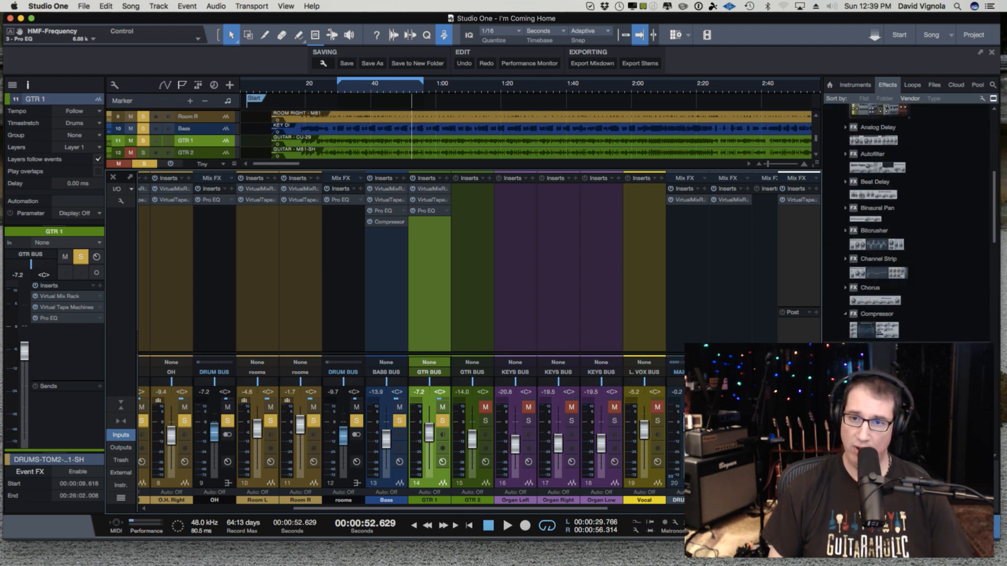
{"action": "scroll", "coordinate": [854, 309], "scroll_direction": "up", "scroll_amount": 10}
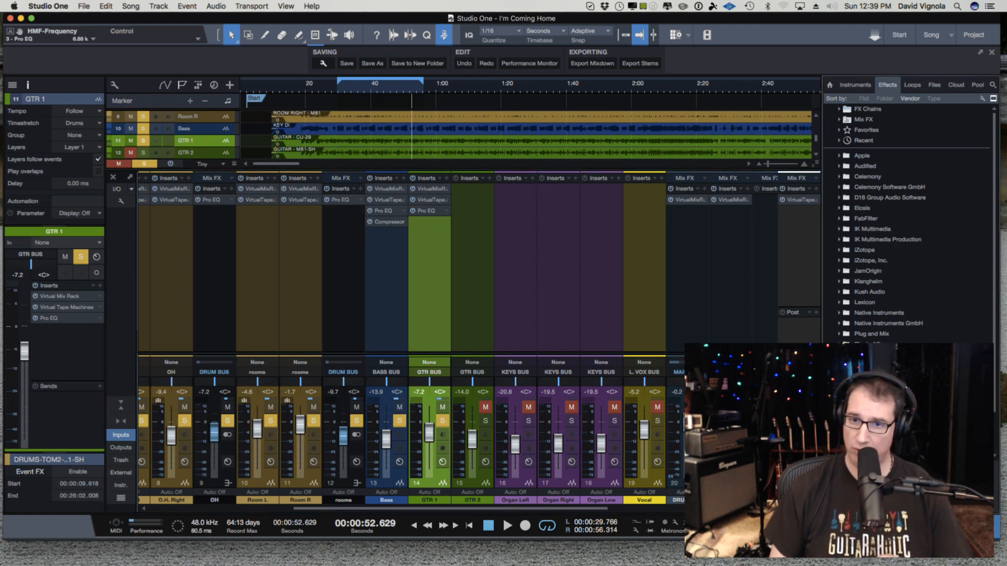
{"action": "scroll", "coordinate": [907, 226], "scroll_direction": "down", "scroll_amount": 15}
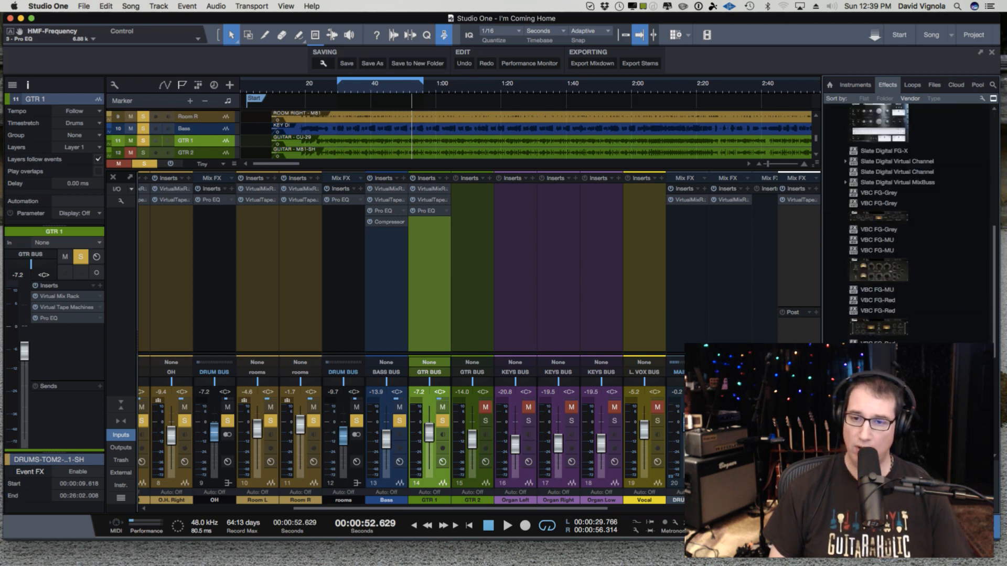
{"action": "scroll", "coordinate": [908, 225], "scroll_direction": "down", "scroll_amount": 5}
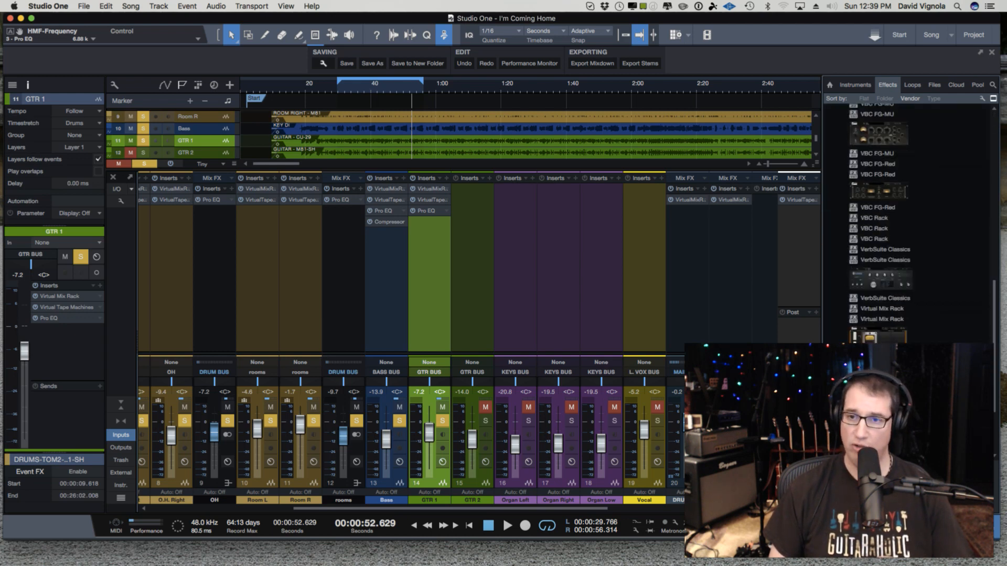
{"action": "left_click_drag", "start_coordinate": [881, 319], "coordinate": [429, 232]}
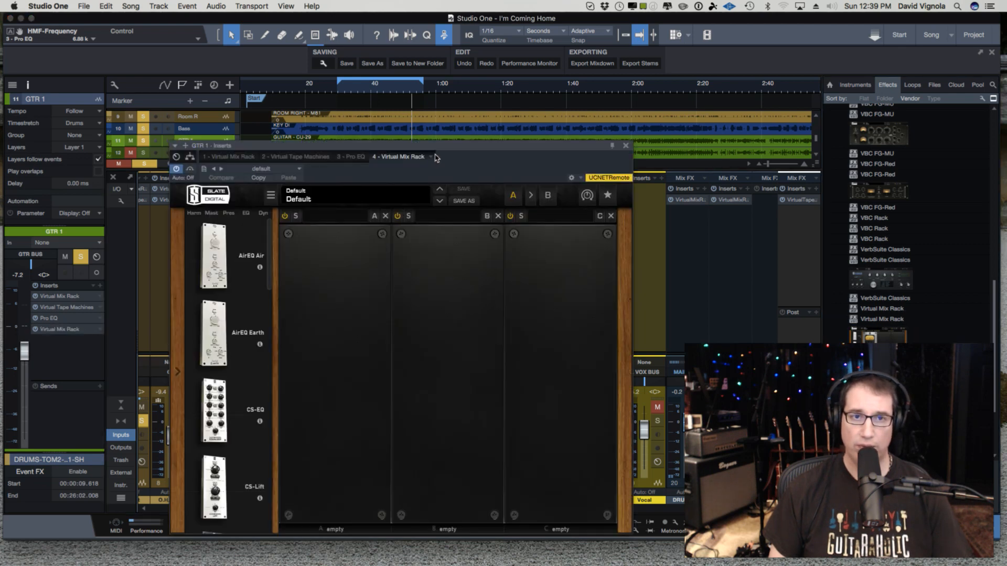
{"action": "left_click_drag", "start_coordinate": [434, 149], "coordinate": [380, 56]}
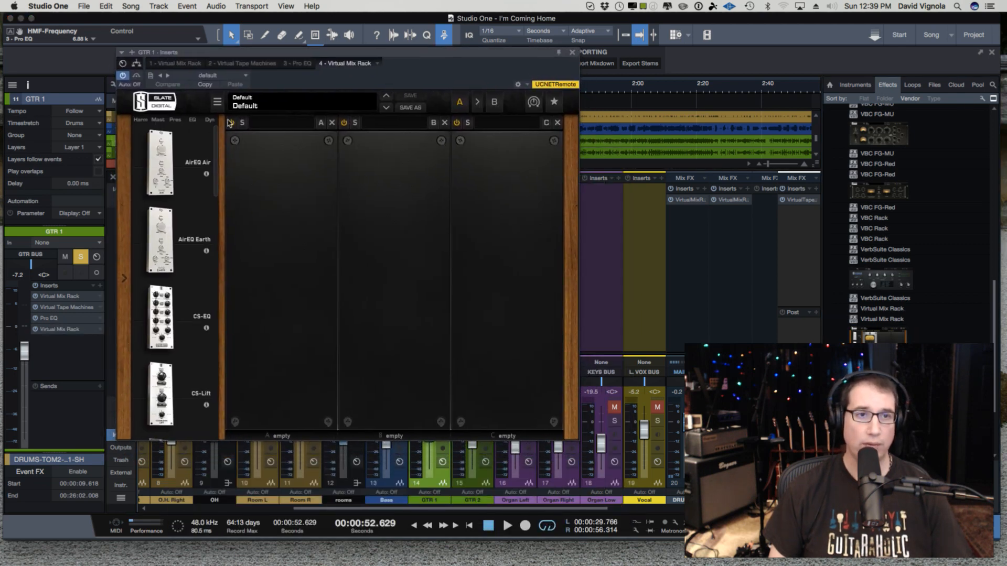
Load the FG-116, FG-116 Modern and FG-116 Vintage compressors into the rack to show them, and remove all three
{"action": "left_click_drag", "start_coordinate": [218, 151], "coordinate": [217, 201]}
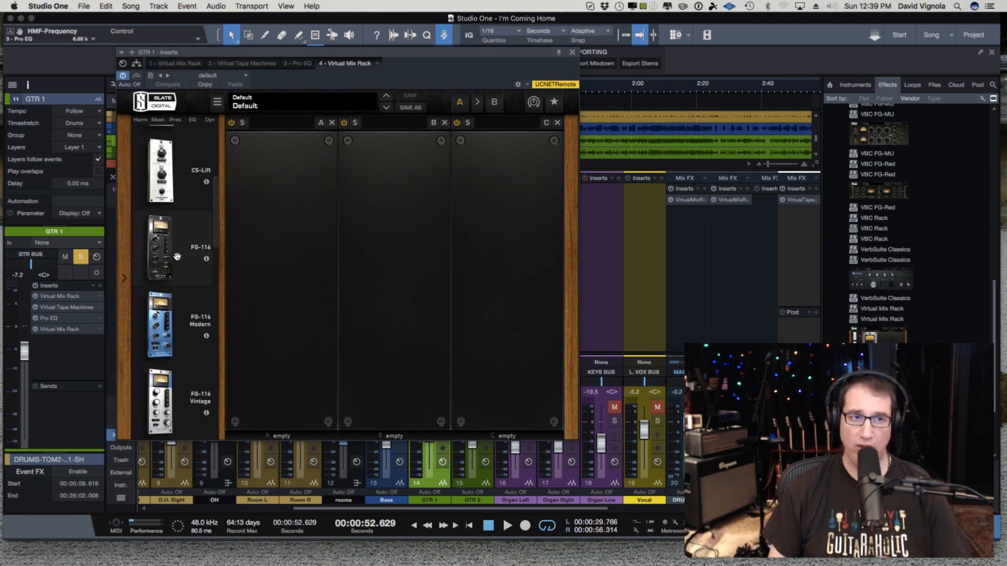
{"action": "left_click_drag", "start_coordinate": [202, 260], "coordinate": [252, 250]}
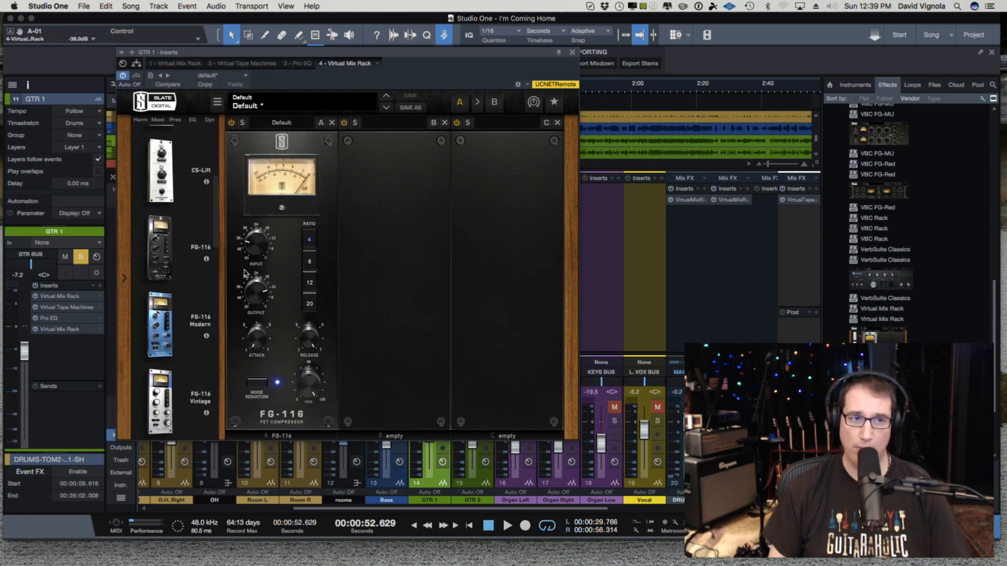
{"action": "left_click_drag", "start_coordinate": [168, 335], "coordinate": [293, 315]}
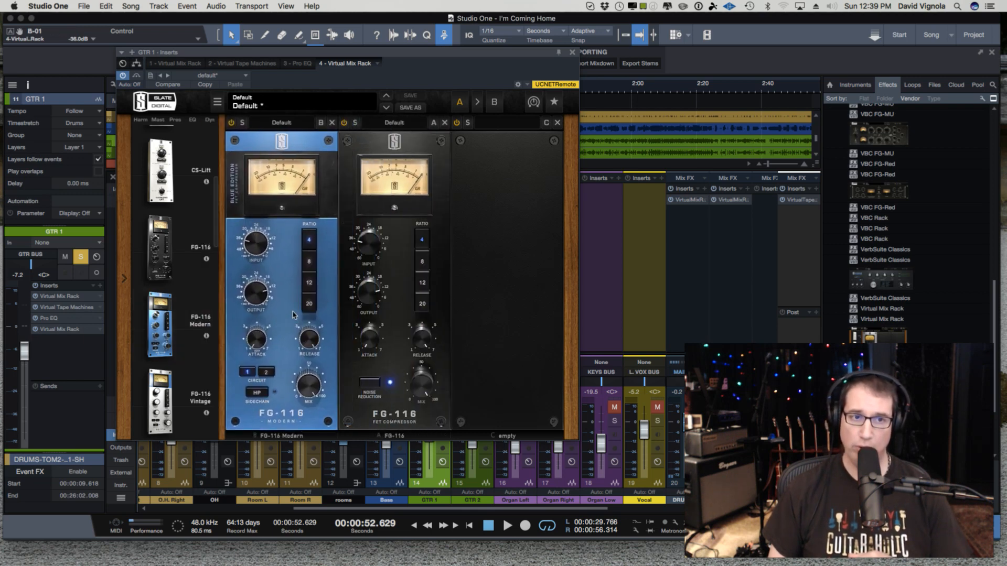
{"action": "left_click_drag", "start_coordinate": [168, 386], "coordinate": [272, 380]}
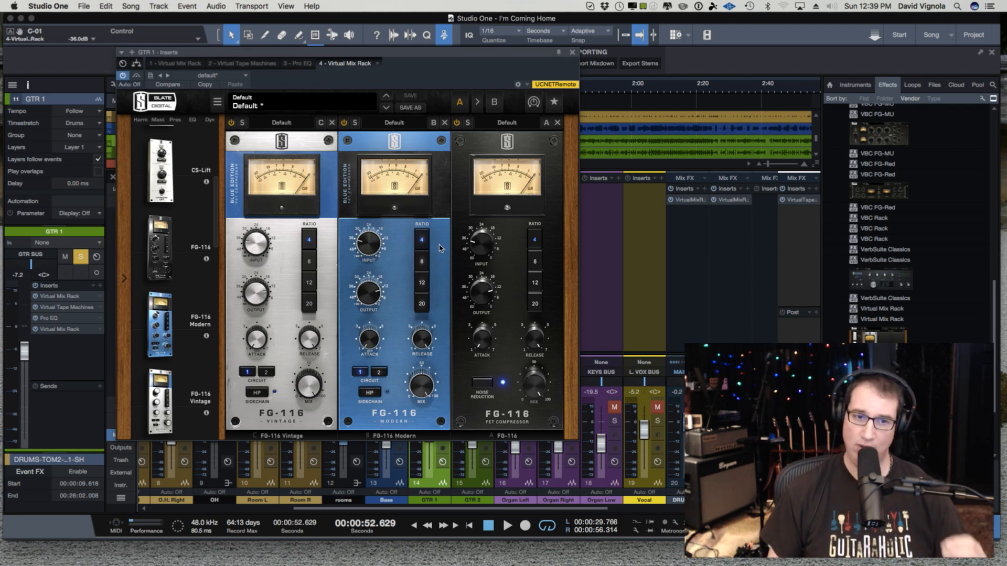
{"action": "left_click", "coordinate": [557, 124]}
{"action": "left_click", "coordinate": [445, 124]}
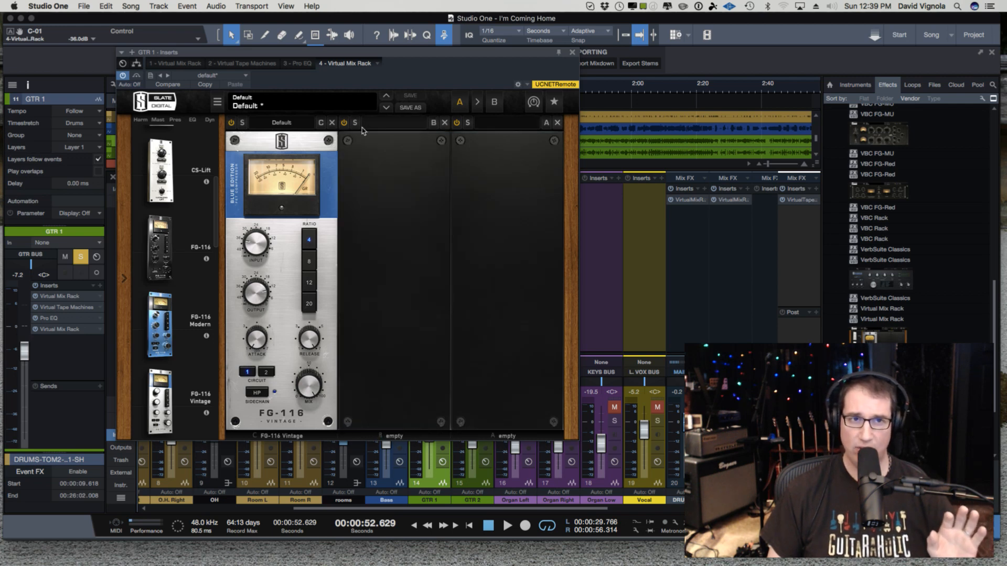
{"action": "left_click", "coordinate": [332, 123]}
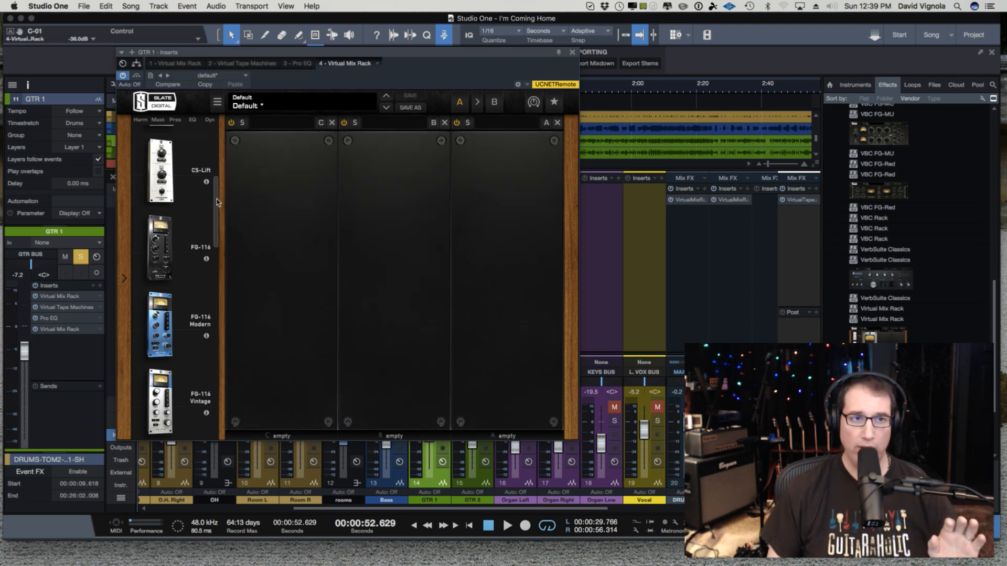
Load the FG-401 compressor and The Monster into the rack to show them, and remove both modules
{"action": "scroll", "coordinate": [168, 262], "scroll_direction": "down", "scroll_amount": 5}
{"action": "left_click_drag", "start_coordinate": [160, 286], "coordinate": [264, 274]}
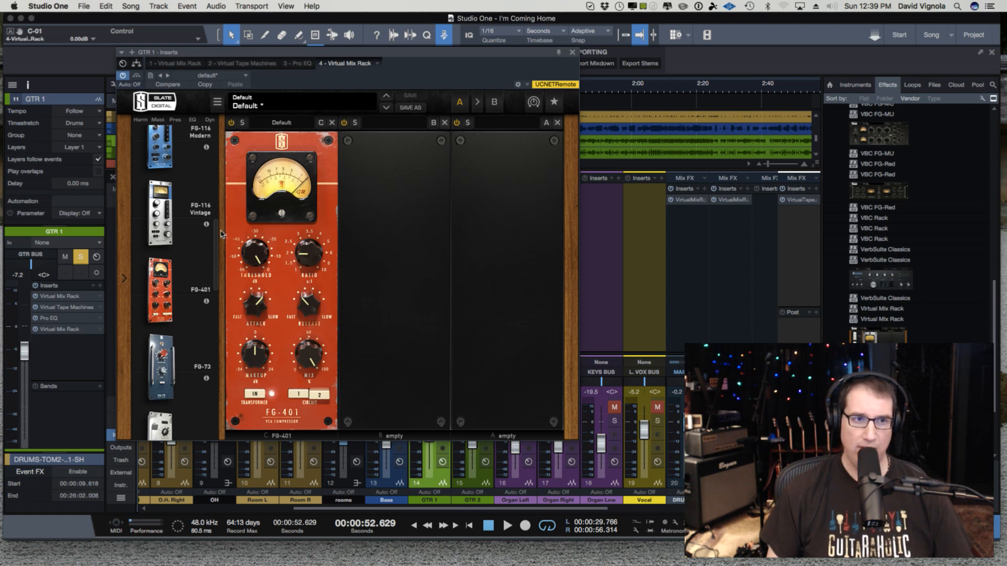
{"action": "left_click_drag", "start_coordinate": [216, 252], "coordinate": [201, 380]}
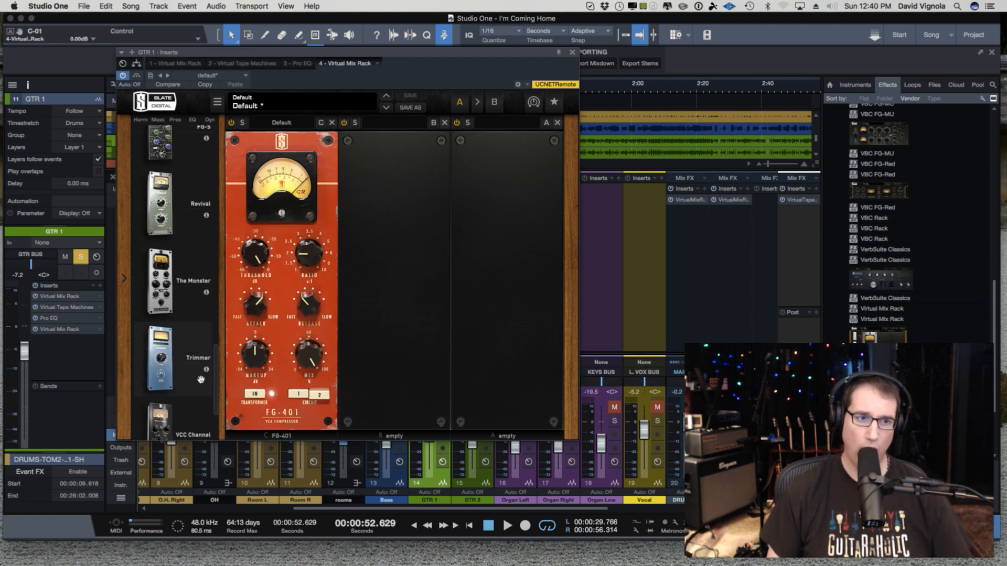
{"action": "left_click", "coordinate": [161, 289]}
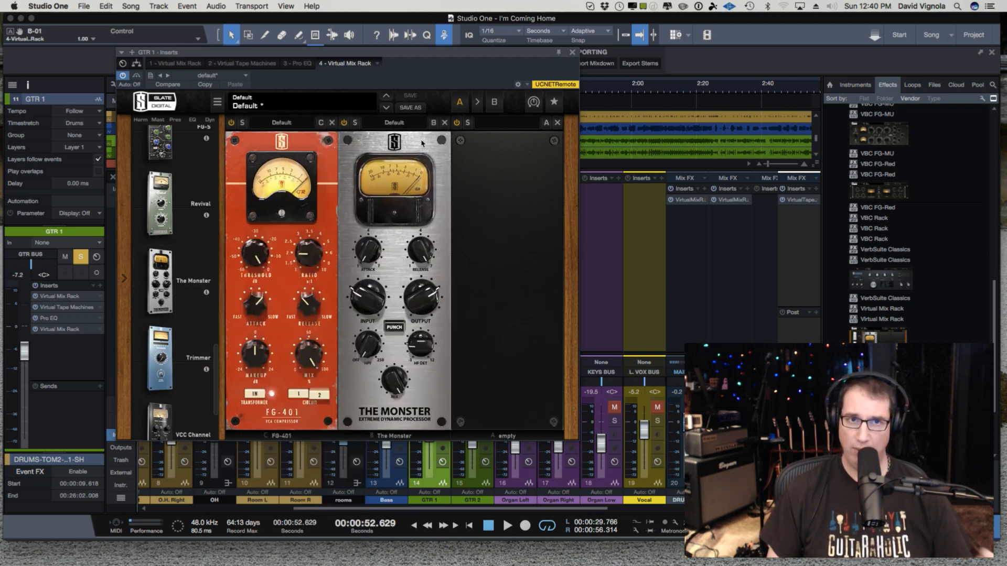
{"action": "left_click", "coordinate": [445, 122]}
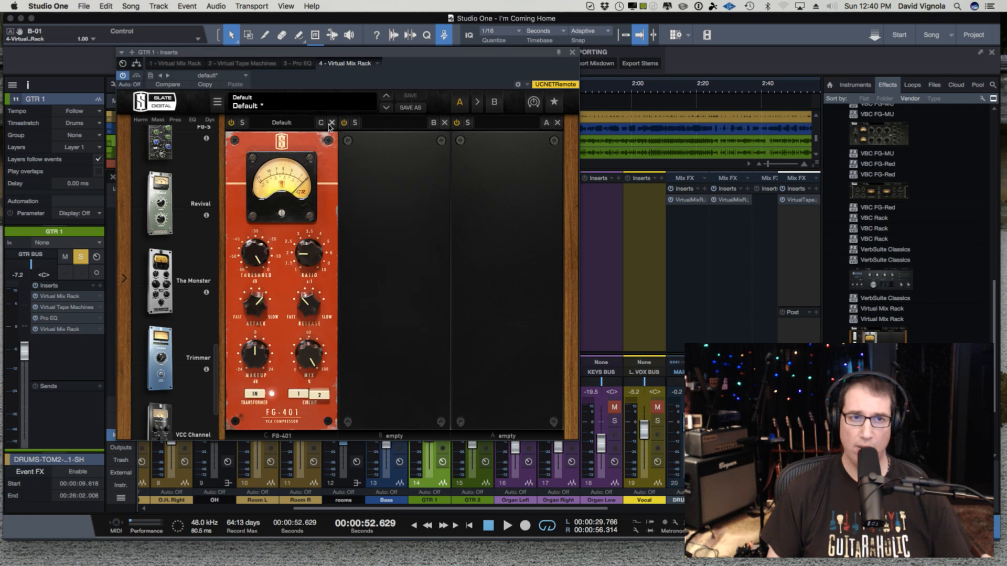
{"action": "left_click", "coordinate": [331, 124]}
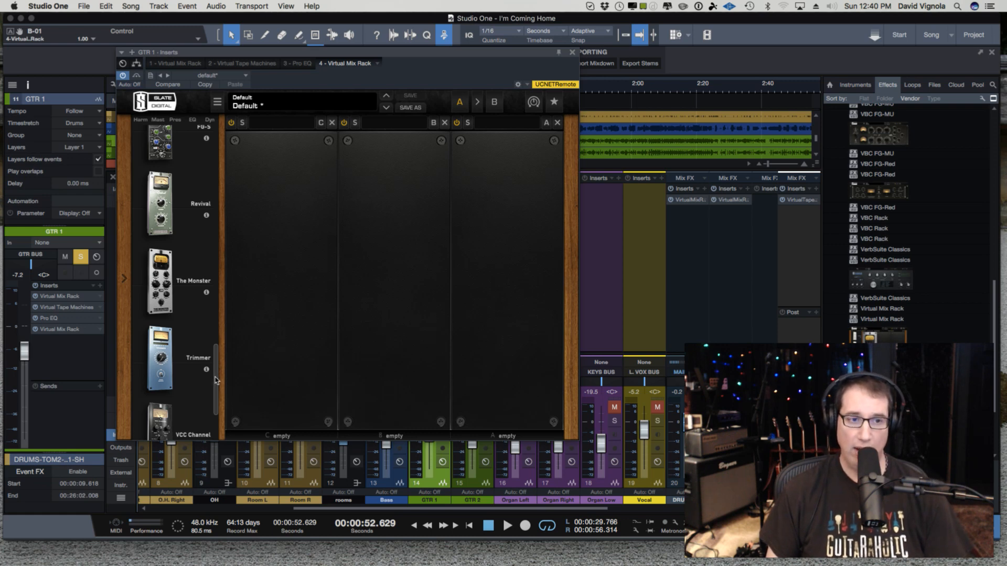
Load the FG-116 Vintage compressor into the first slot of GTR 1's empty Virtual Mix Rack and nudge the window clear
{"action": "left_click_drag", "start_coordinate": [215, 380], "coordinate": [228, 235]}
{"action": "left_click_drag", "start_coordinate": [161, 311], "coordinate": [283, 294]}
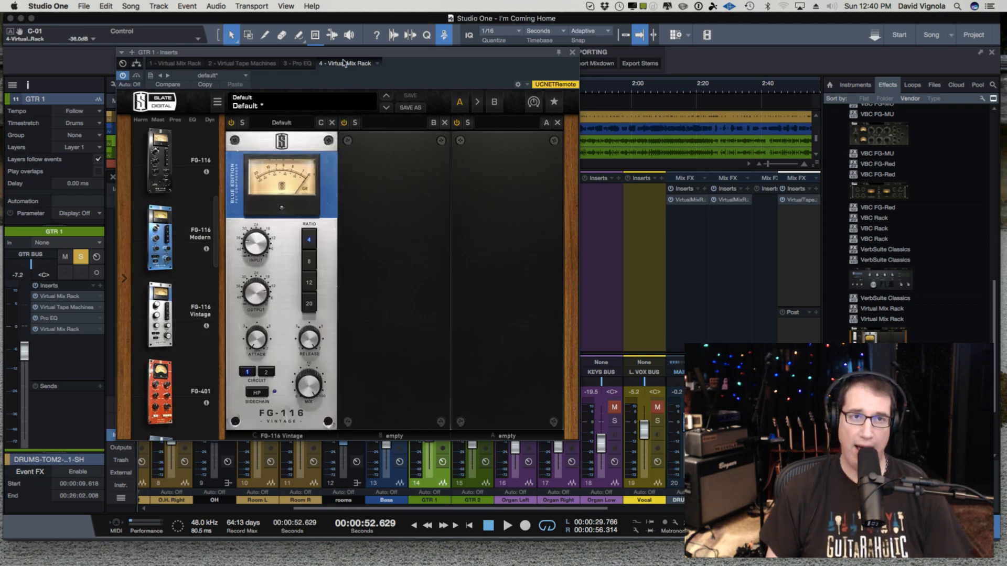
{"action": "left_click_drag", "start_coordinate": [341, 55], "coordinate": [336, 48]}
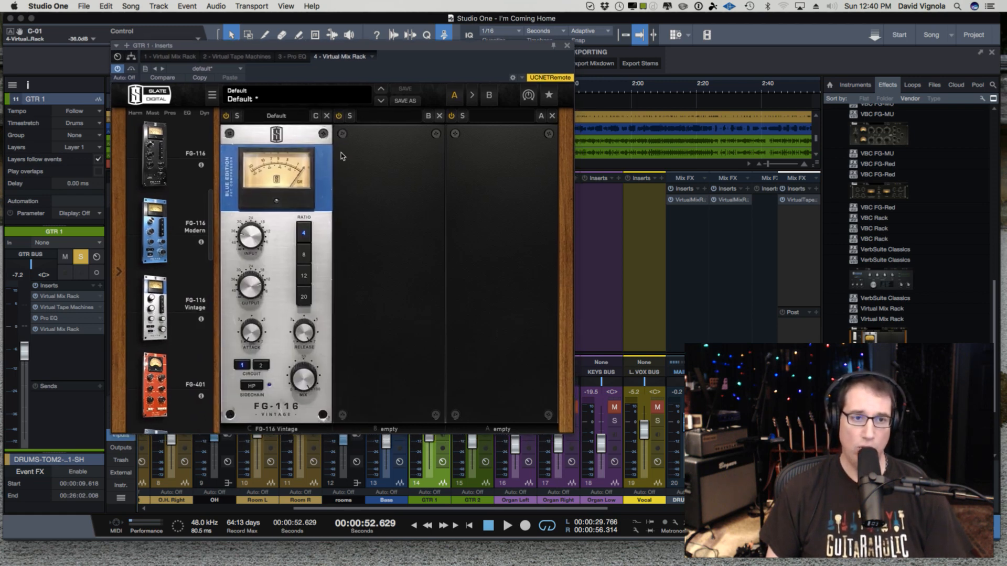
Start playback and try out the FG-116 Vintage's attack at about 2.2 and at 7.00 on GTR 1, with the release at 7.00
{"action": "left_click", "coordinate": [310, 385]}
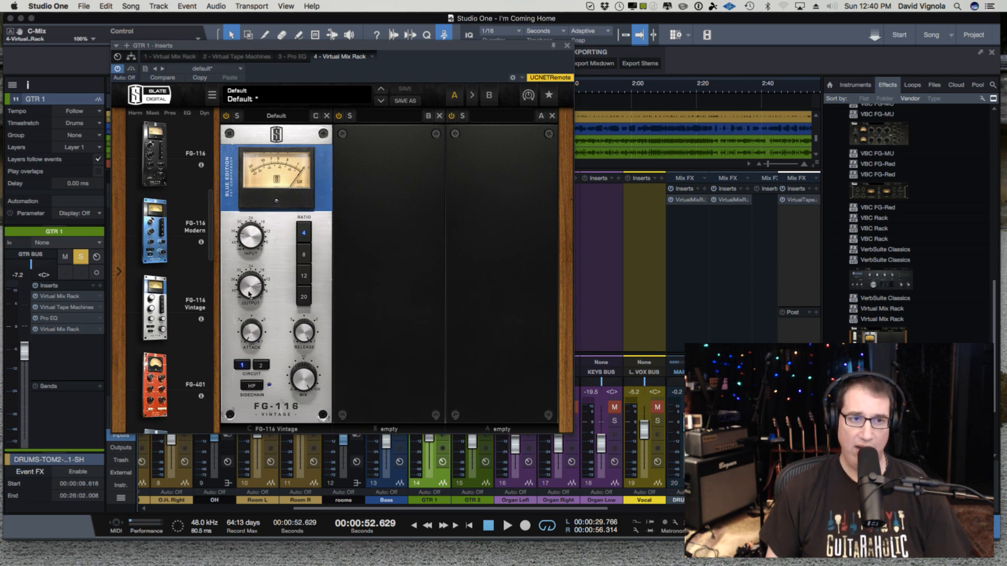
{"action": "left_click", "coordinate": [248, 335]}
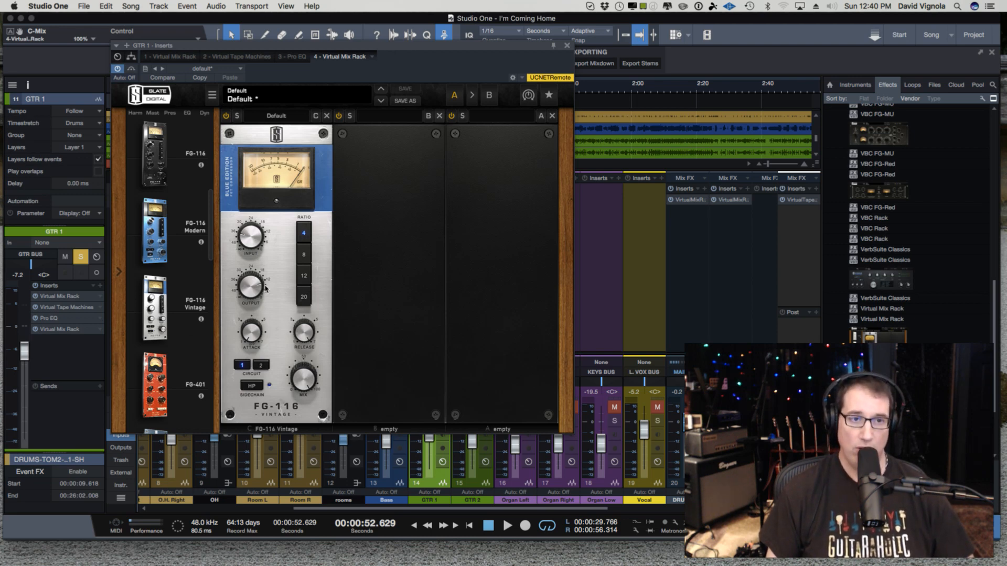
{"action": "key", "text": "space"}
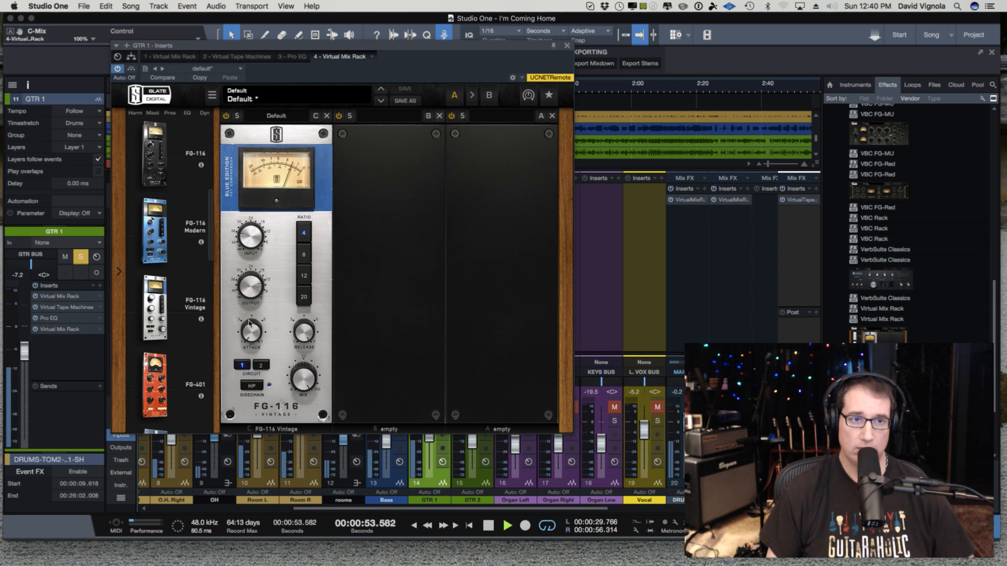
{"action": "left_click_drag", "start_coordinate": [248, 340], "coordinate": [237, 318]}
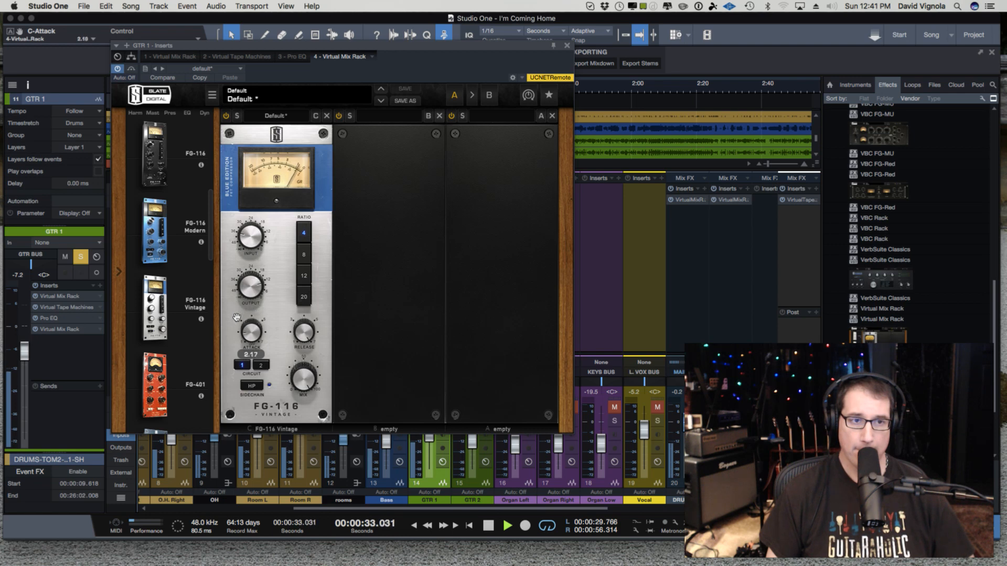
{"action": "left_click", "coordinate": [302, 339]}
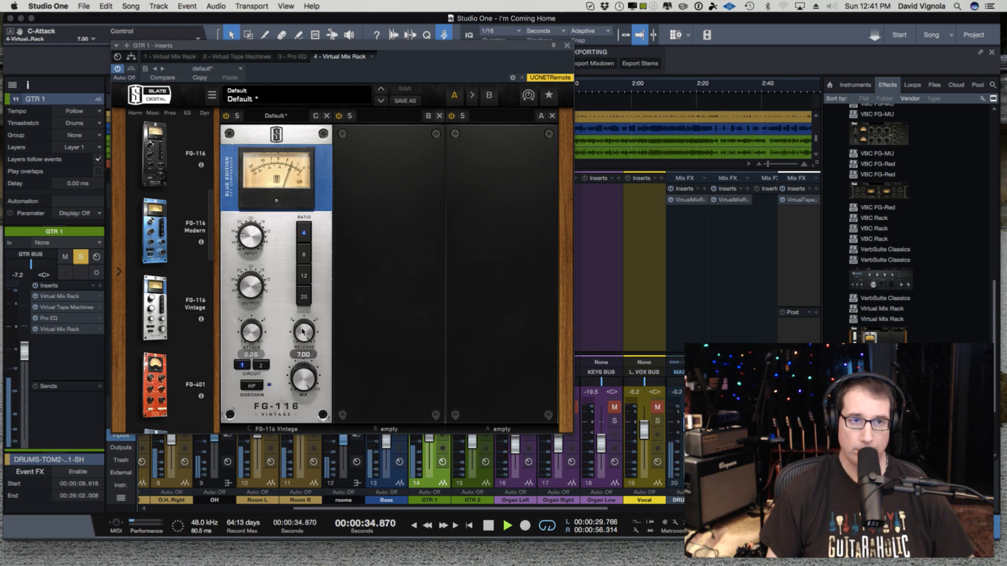
{"action": "left_click_drag", "start_coordinate": [294, 416], "coordinate": [307, 332]}
{"action": "left_click", "coordinate": [245, 337]}
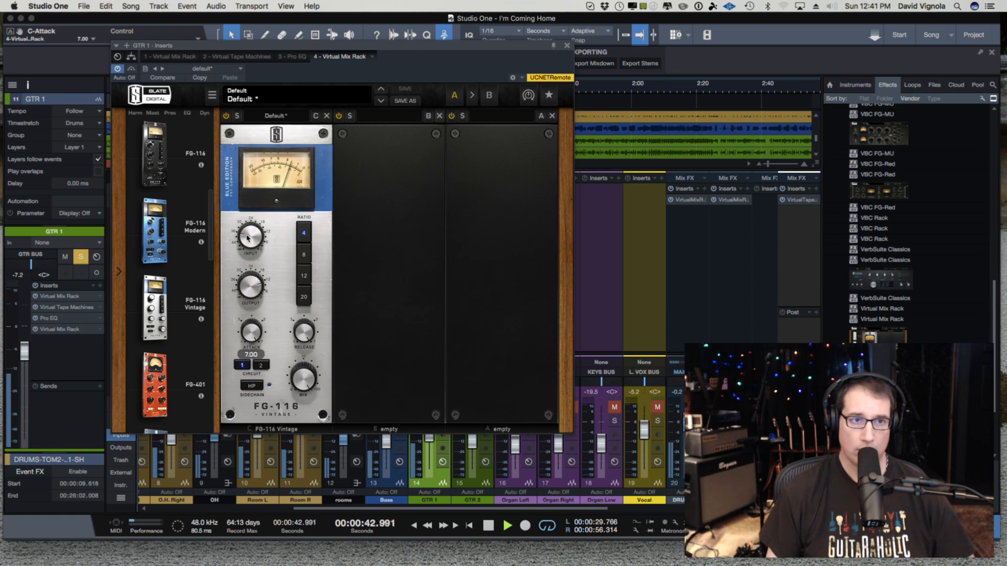
Try FG-116 Vintage input levels of -34.2 and -31.7 dB, with the attack at 1.00 and at 7.00
{"action": "left_click", "coordinate": [248, 237]}
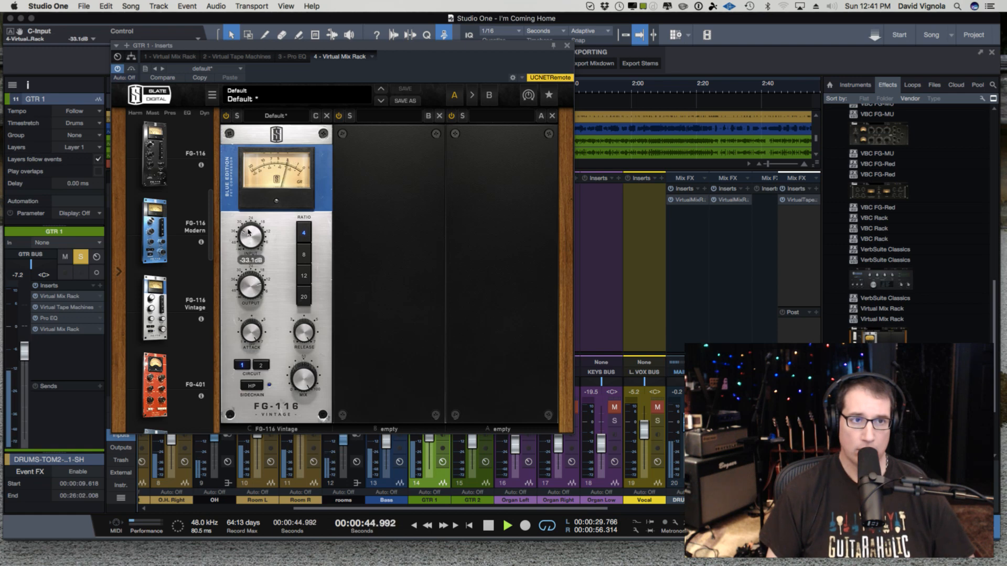
{"action": "left_click_drag", "start_coordinate": [244, 238], "coordinate": [244, 239]}
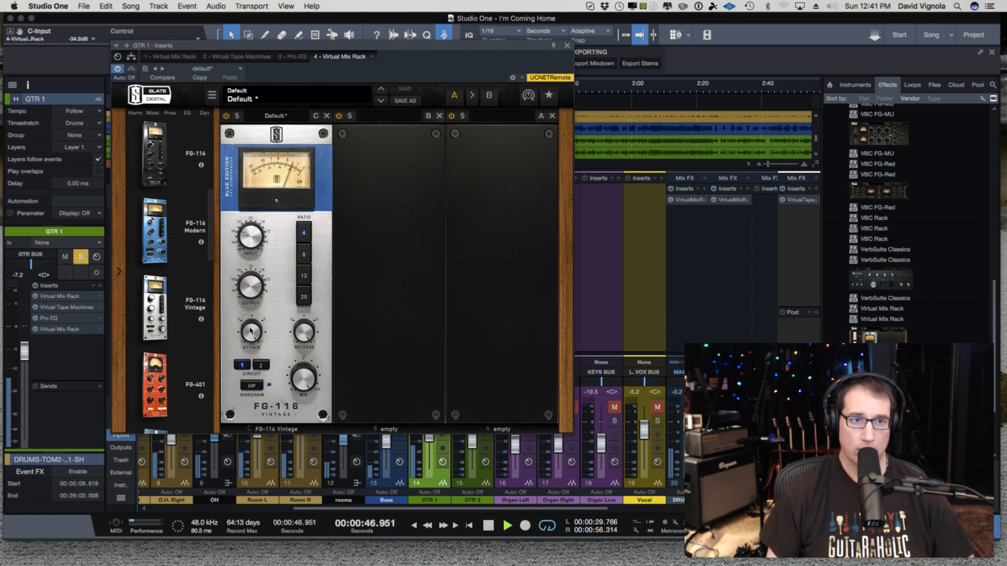
{"action": "left_click_drag", "start_coordinate": [250, 328], "coordinate": [248, 359]}
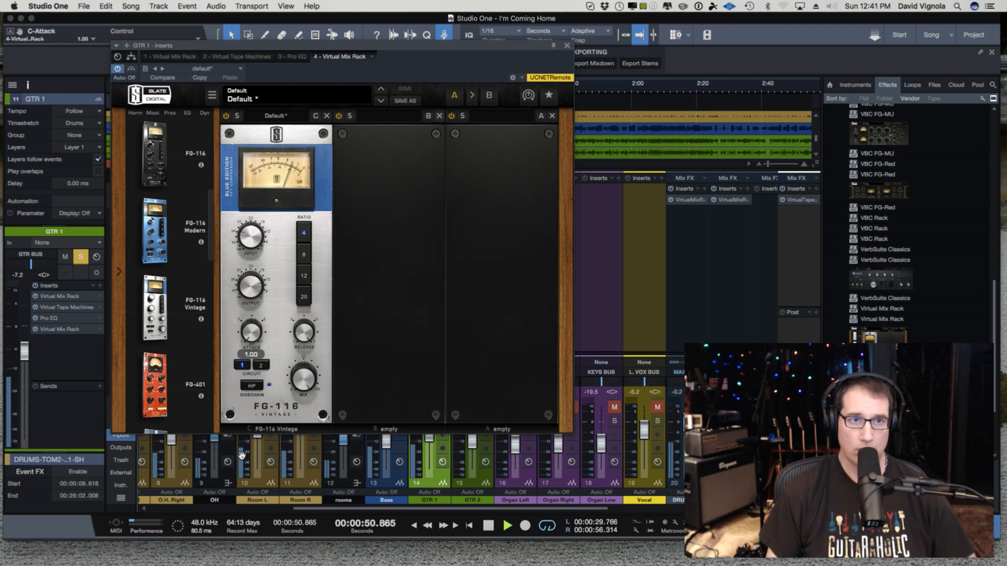
{"action": "left_click_drag", "start_coordinate": [241, 456], "coordinate": [244, 386]}
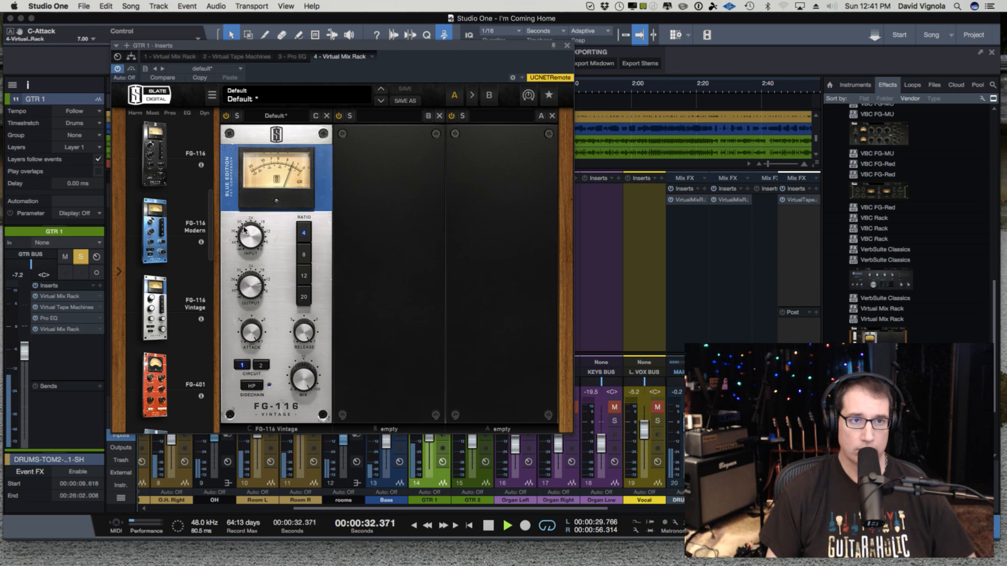
{"action": "left_click_drag", "start_coordinate": [245, 233], "coordinate": [244, 235]}
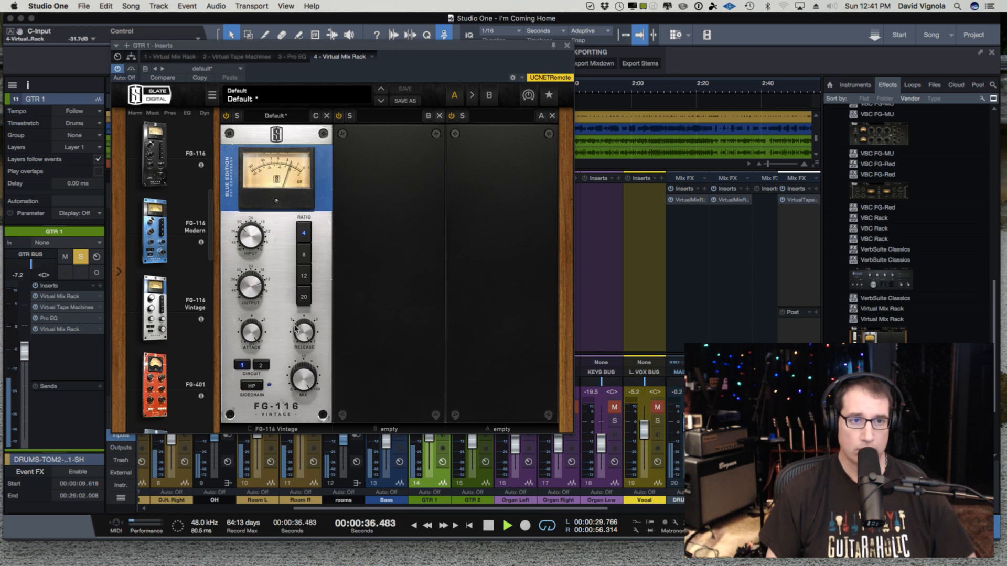
Set the FG-116 Vintage's attack to 3.91, release to 7.00 and input to -35.3 dB, and stop playback
{"action": "left_click_drag", "start_coordinate": [252, 331], "coordinate": [246, 382]}
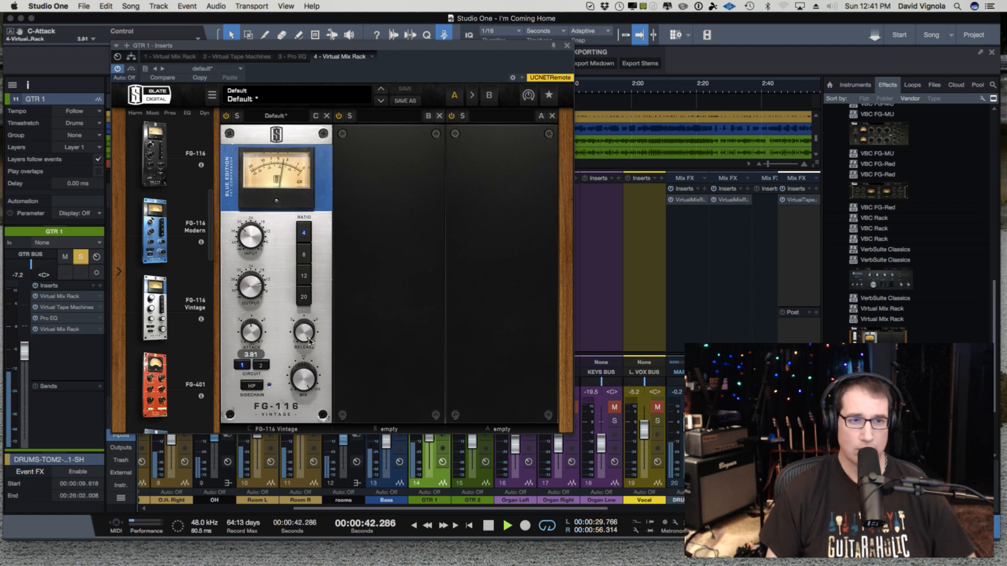
{"action": "left_click_drag", "start_coordinate": [305, 328], "coordinate": [312, 283]}
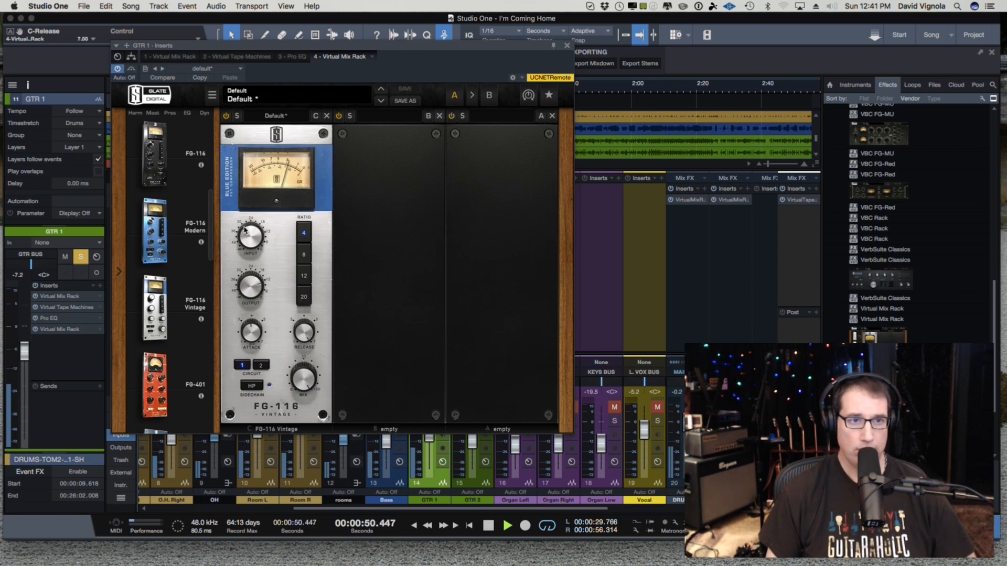
{"action": "mouse_move", "coordinate": [244, 231]}
{"action": "left_click_drag", "start_coordinate": [243, 234], "coordinate": [242, 234]}
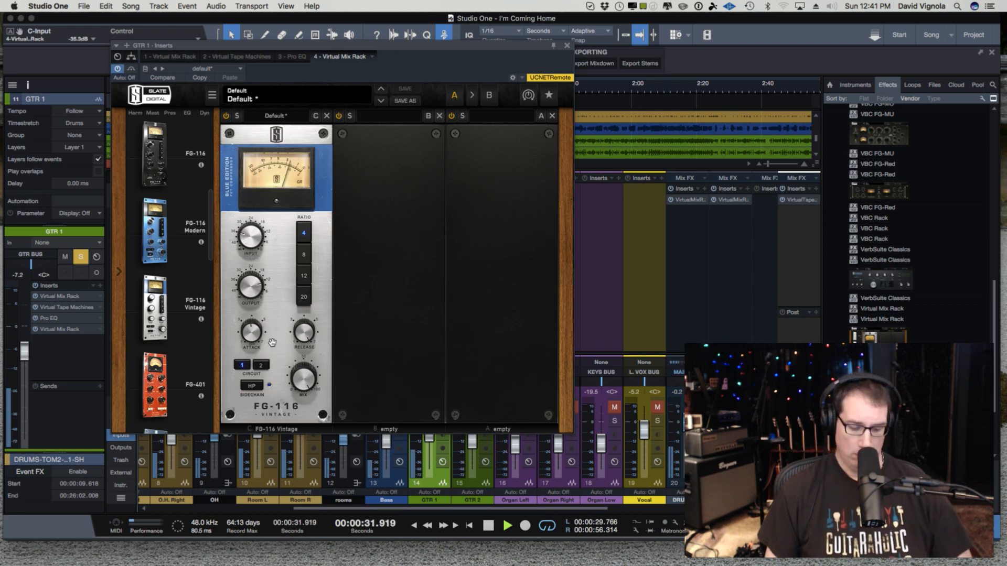
{"action": "key", "text": "space"}
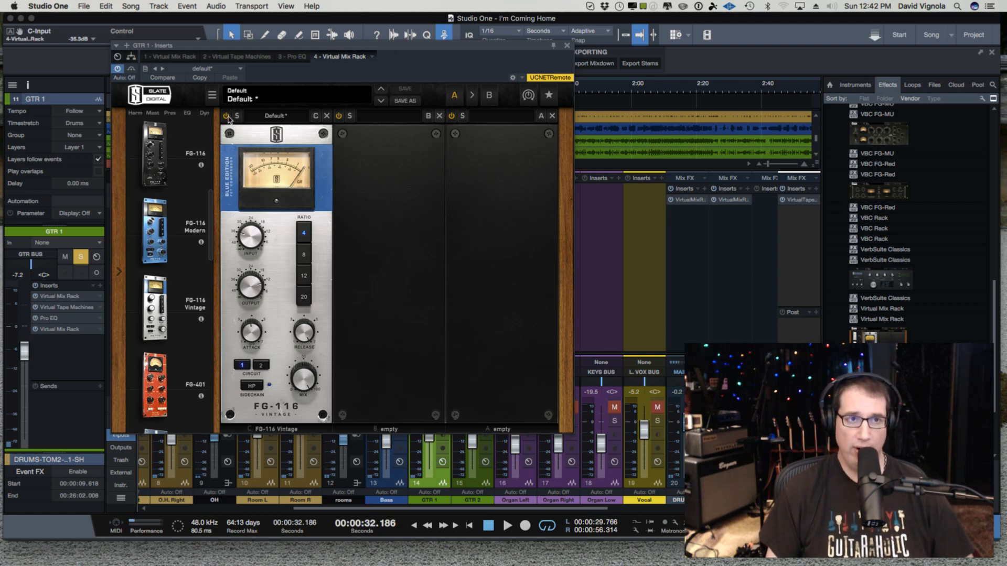
Compare the playing mix with the FG-116 Vintage bypassed and active, and close GTR 1's plug-in window
{"action": "key", "text": "space"}
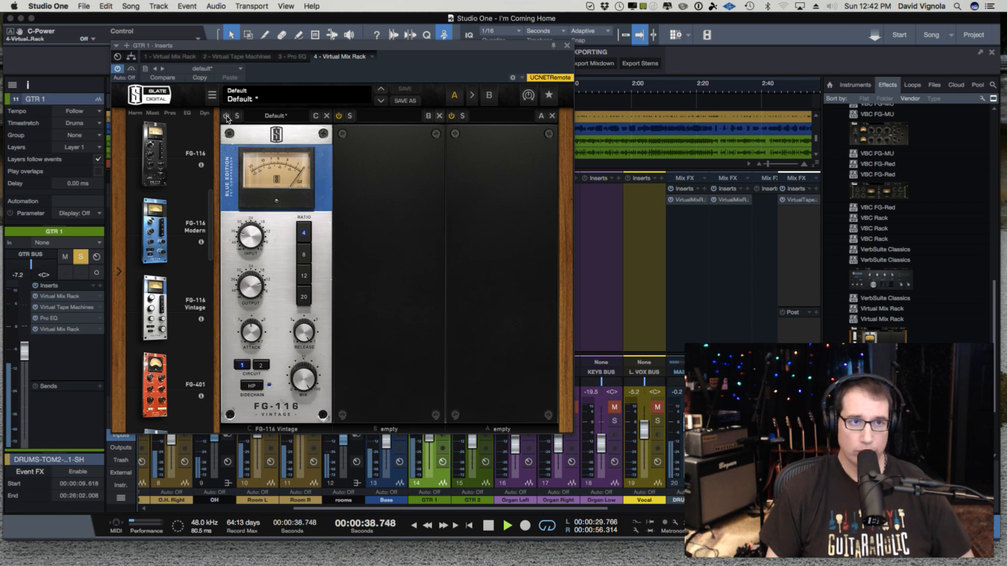
{"action": "left_click", "coordinate": [226, 116]}
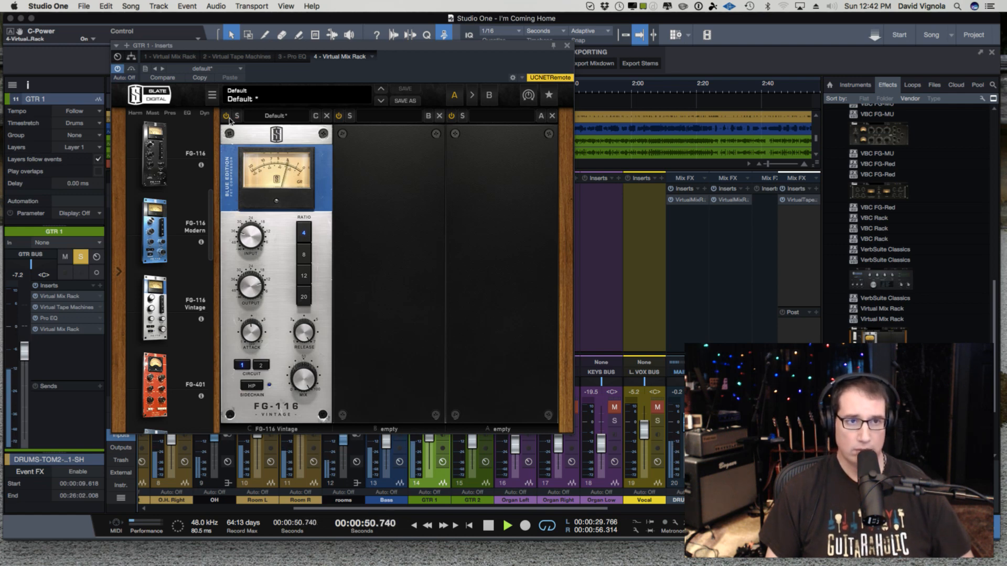
{"action": "key", "text": "space"}
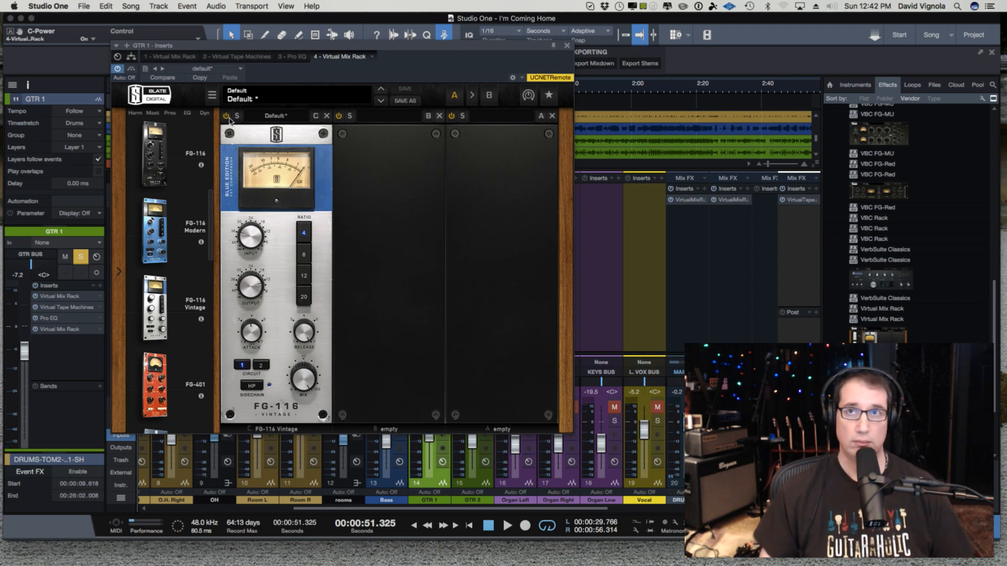
{"action": "left_click_drag", "start_coordinate": [252, 44], "coordinate": [250, 48]}
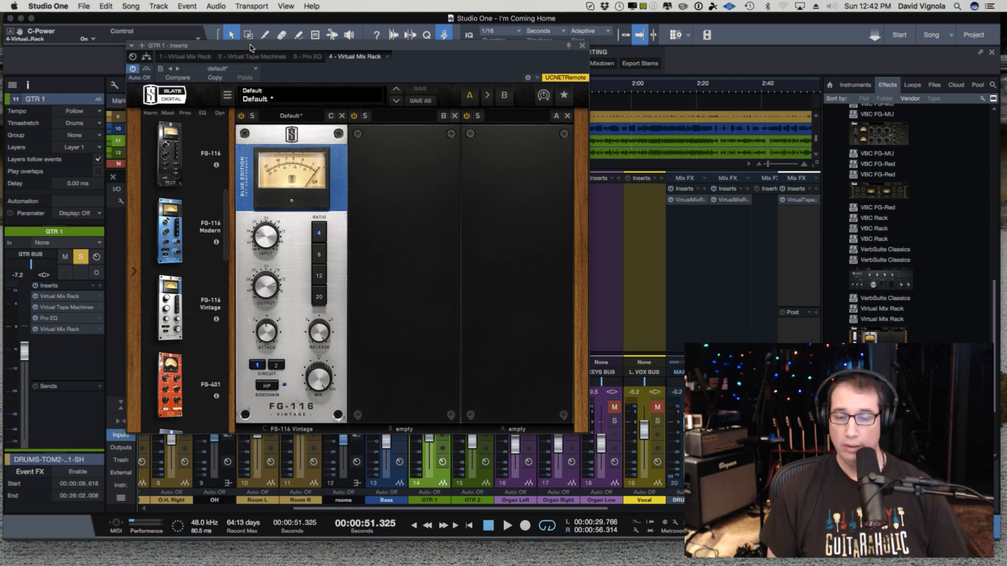
{"action": "left_click", "coordinate": [583, 47]}
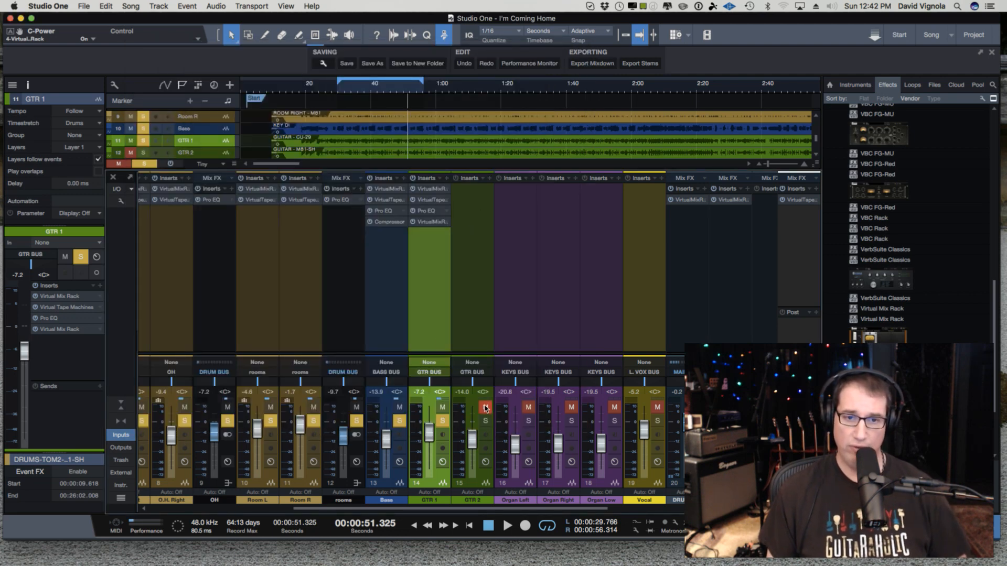
Mute GTR 1, play the mix with GTR 2 soloed in its place, and raise GTR 2's volume to -6.4 dB
{"action": "left_click", "coordinate": [445, 422]}
{"action": "left_click", "coordinate": [444, 408]}
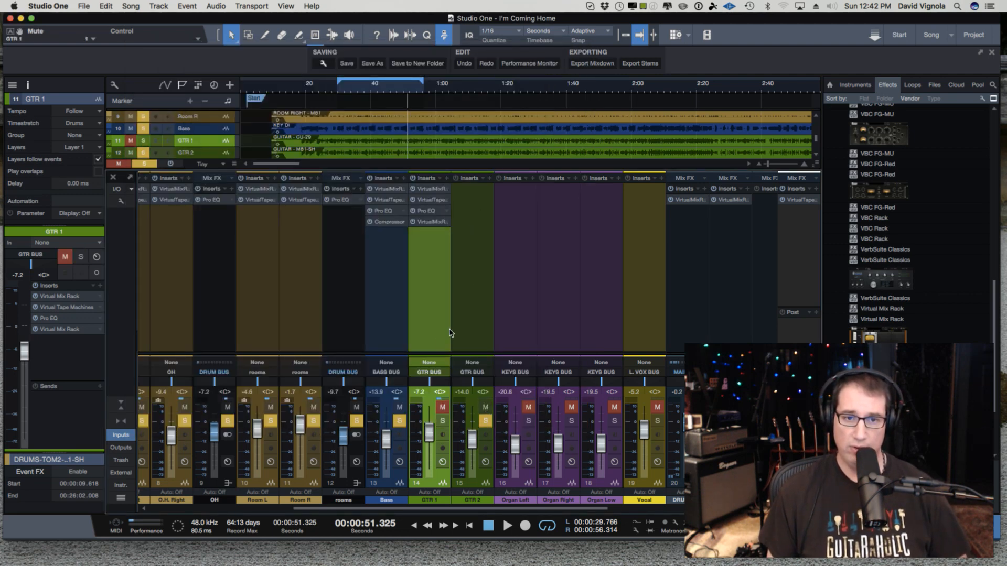
{"action": "key", "text": "space"}
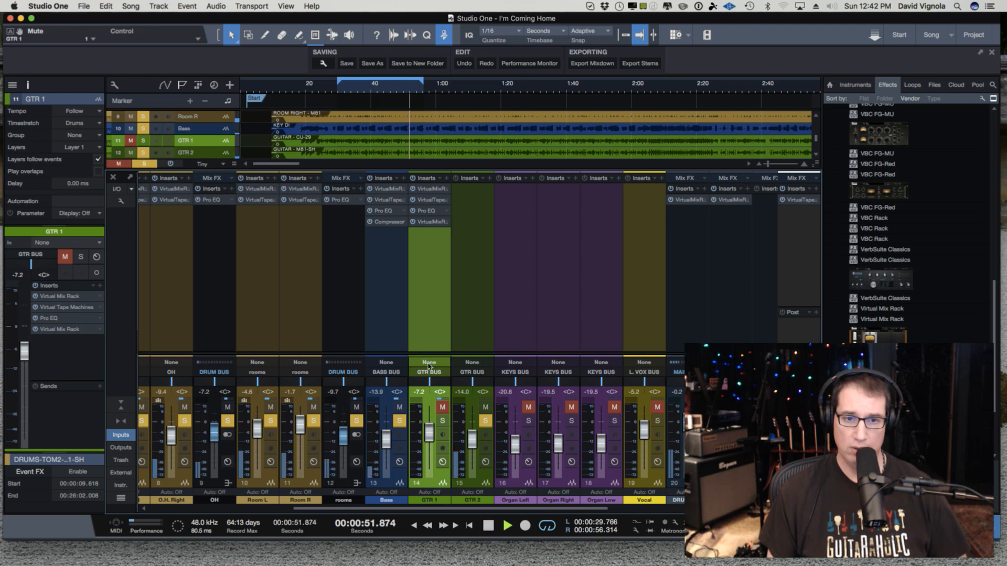
{"action": "left_click_drag", "start_coordinate": [475, 438], "coordinate": [473, 429]}
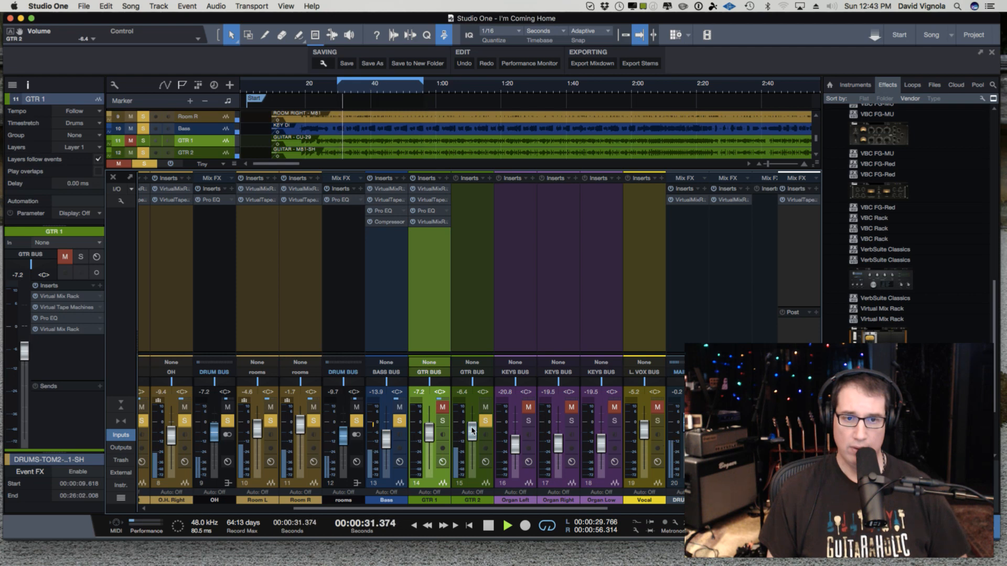
{"action": "key", "text": "space"}
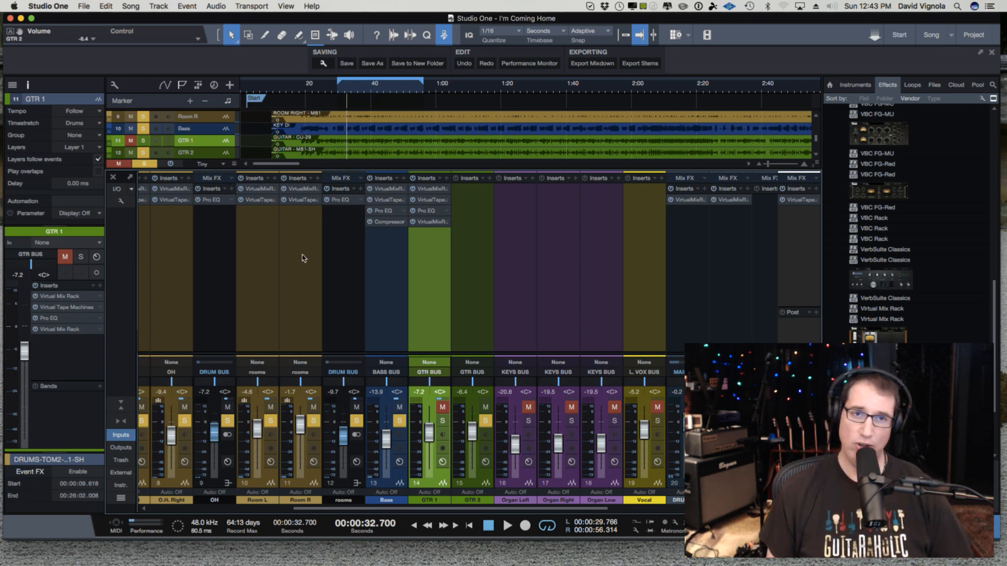
Enlarge the arrangement view and remove the GTR 2 track from the song
{"action": "left_click", "coordinate": [481, 482]}
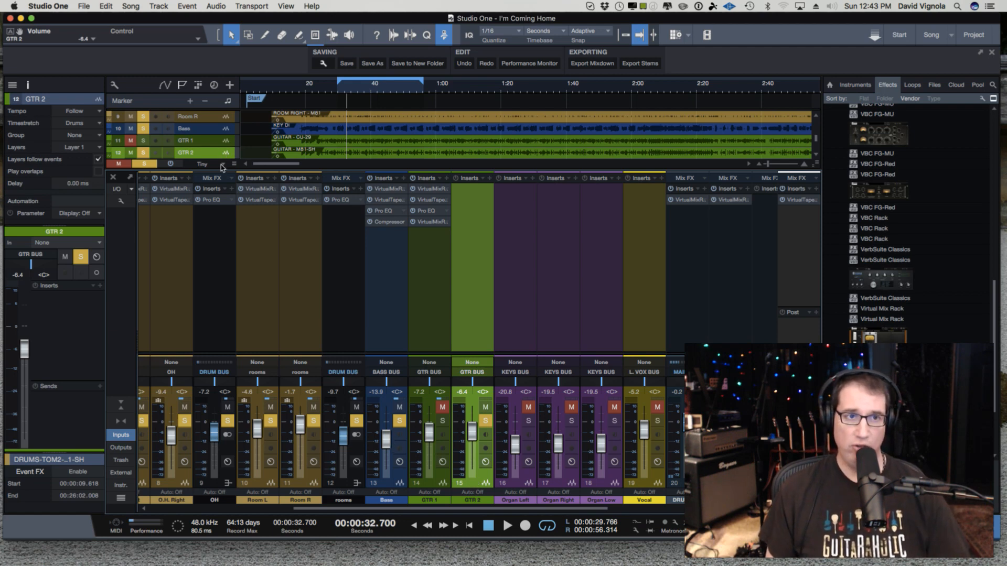
{"action": "left_click_drag", "start_coordinate": [221, 188], "coordinate": [218, 229]}
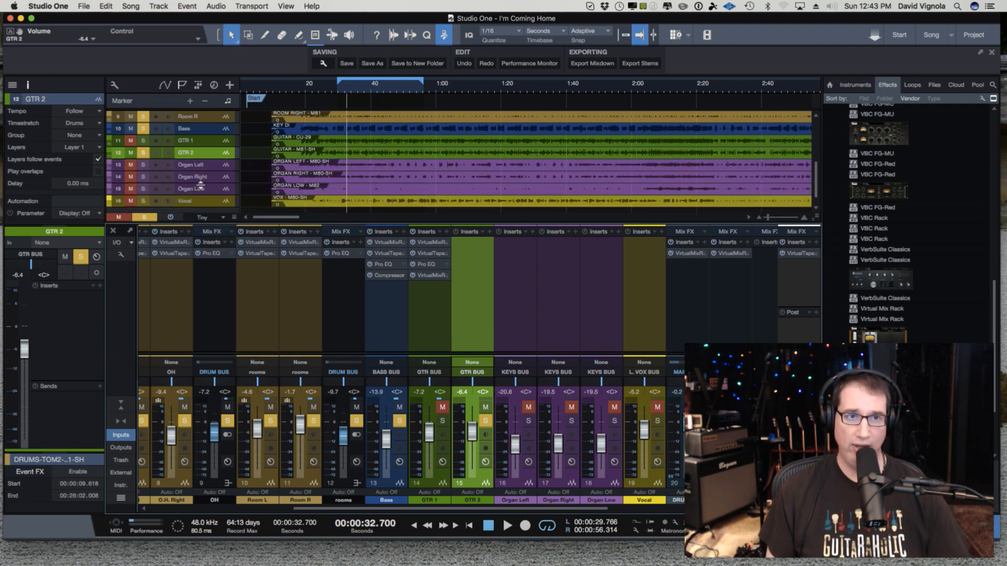
{"action": "right_click", "coordinate": [201, 157]}
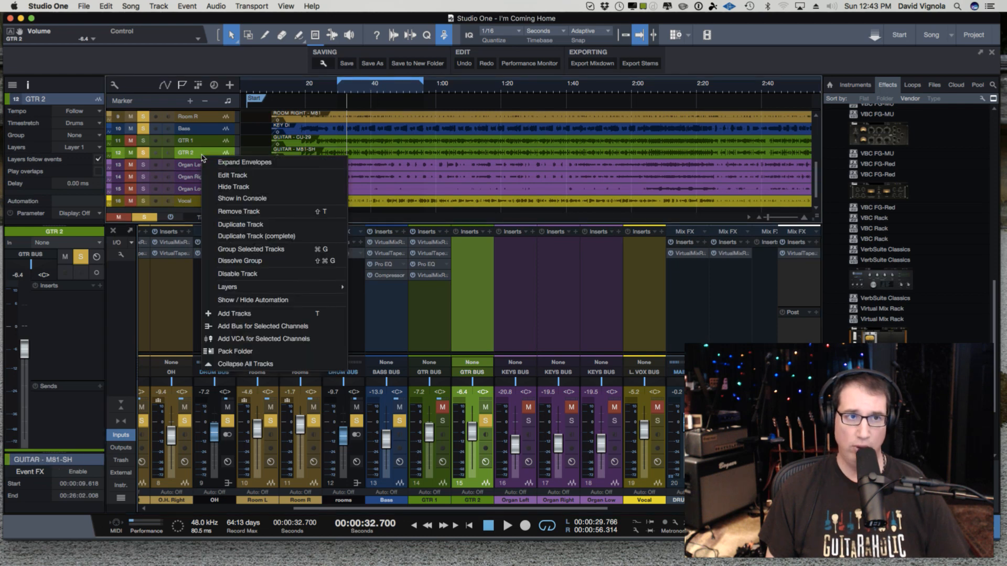
{"action": "left_click", "coordinate": [225, 212]}
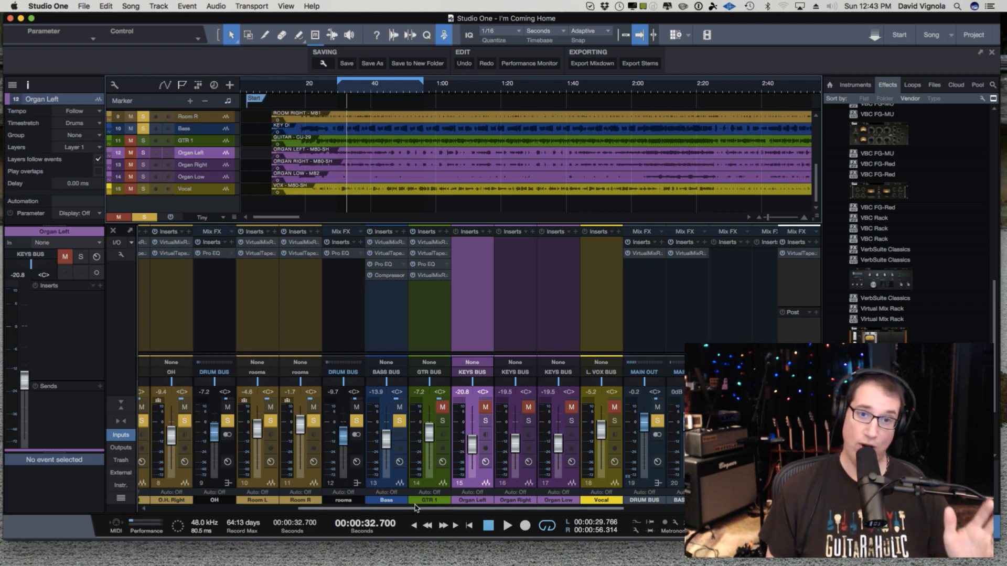
Unmute the GTR BUS channel and have it soloed along with the drum and bass buses
{"action": "left_click_drag", "start_coordinate": [427, 509], "coordinate": [545, 510]}
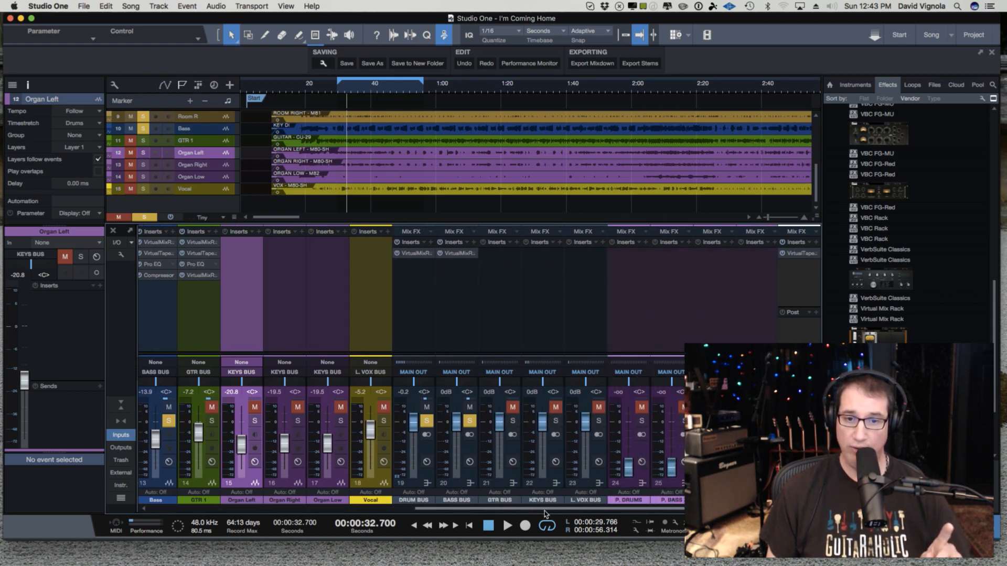
{"action": "left_click", "coordinate": [510, 482]}
{"action": "left_click", "coordinate": [512, 408]}
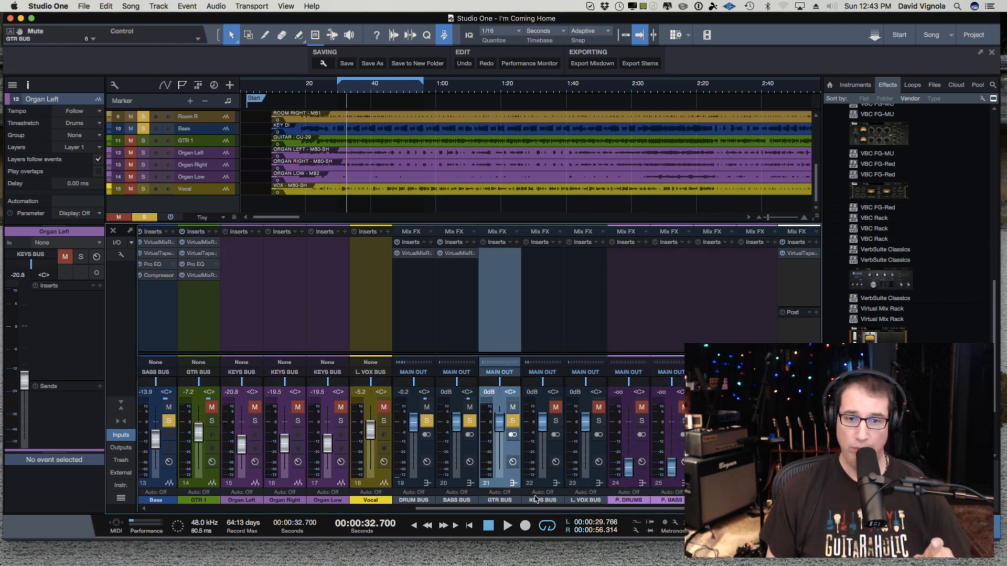
Copy the Virtual Mix Rack with Virtual Mixbuss from BASS BUS to GTR BUS, check it during playback and close its window
{"action": "mouse_move", "coordinate": [546, 510]}
{"action": "left_mouse_down"}
{"action": "mouse_move", "coordinate": [501, 508]}
{"action": "mouse_move", "coordinate": [544, 509]}
{"action": "left_mouse_up"}
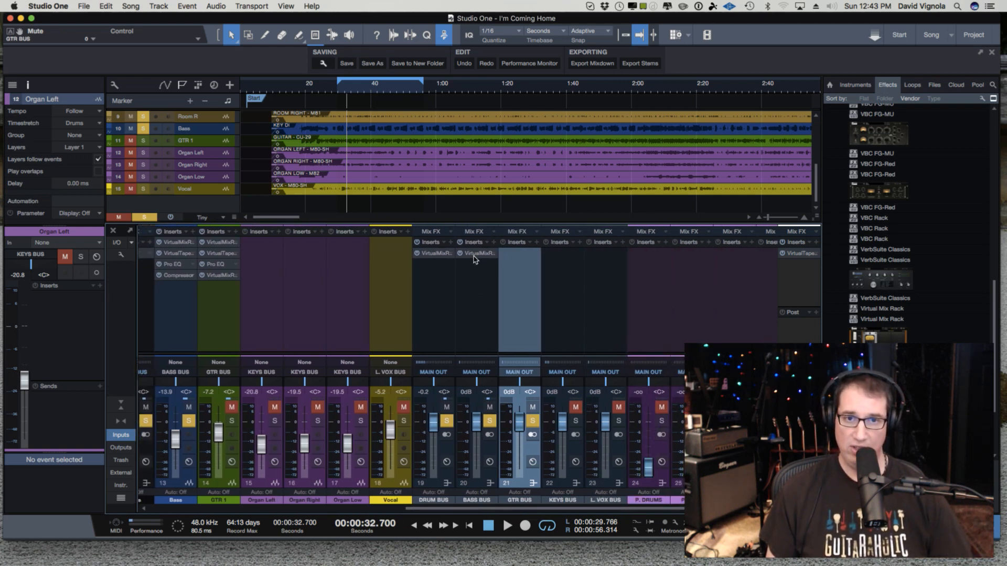
{"action": "left_click", "coordinate": [506, 253]}
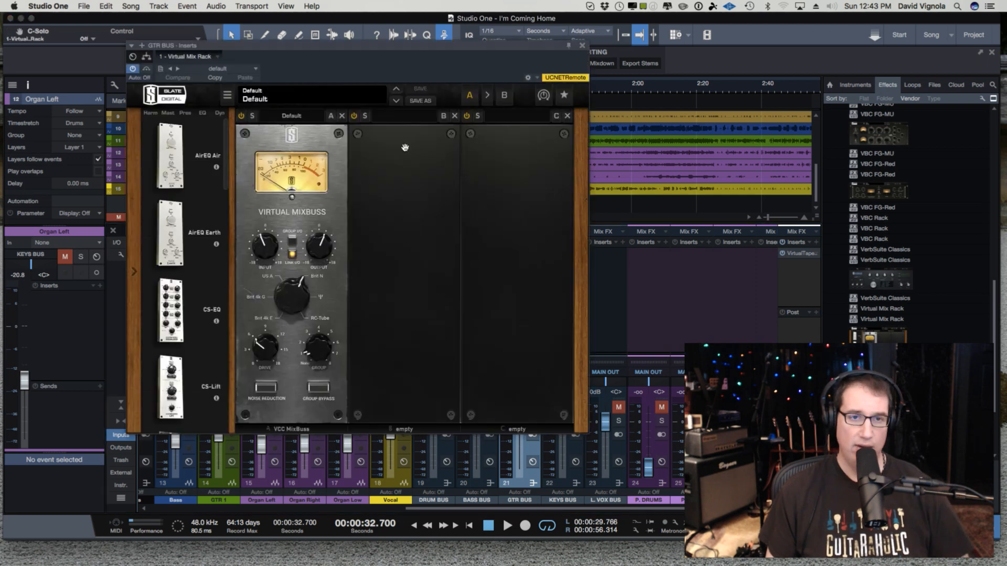
{"action": "key", "text": "space"}
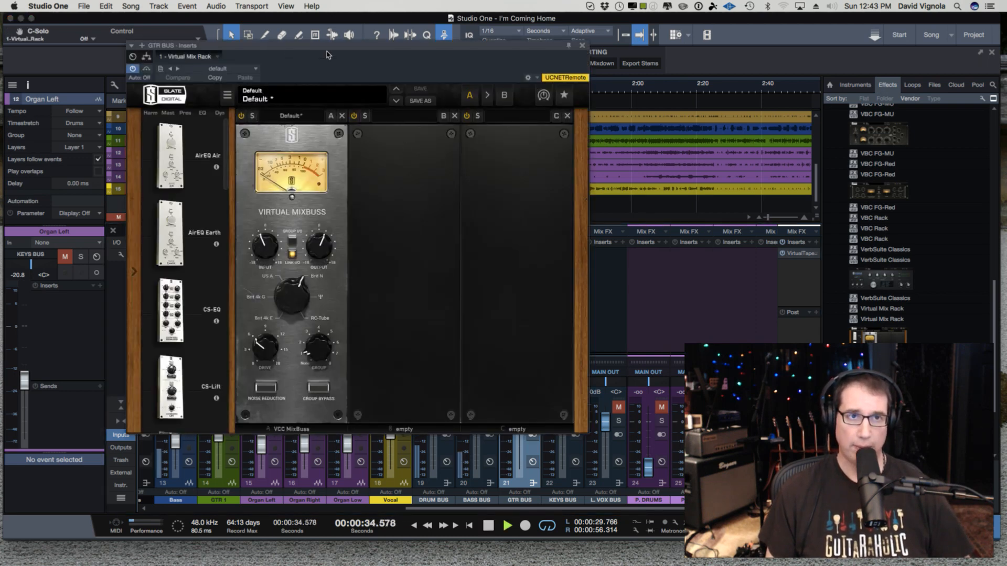
{"action": "left_click_drag", "start_coordinate": [326, 45], "coordinate": [429, 45]}
{"action": "key", "text": "space"}
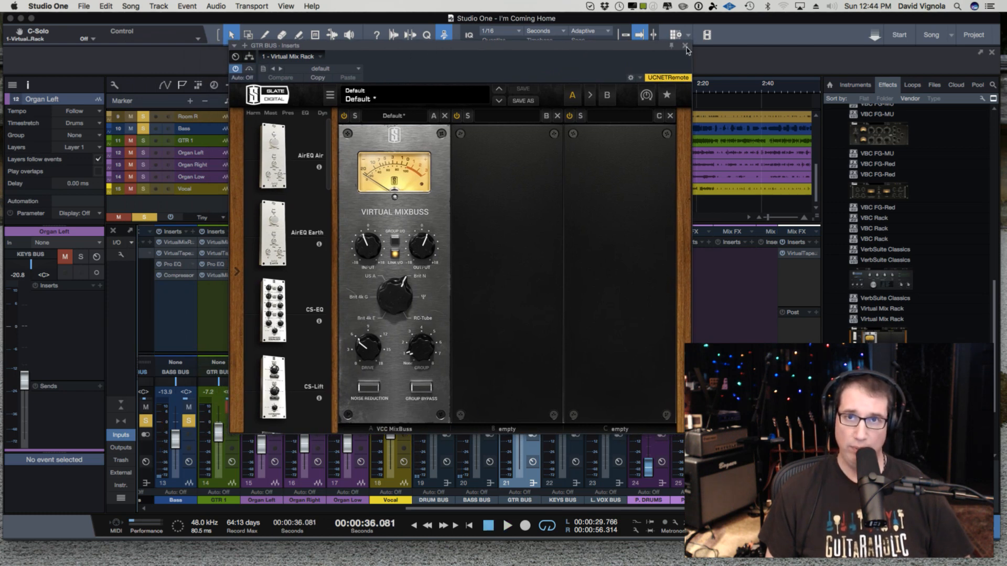
{"action": "left_click", "coordinate": [684, 46]}
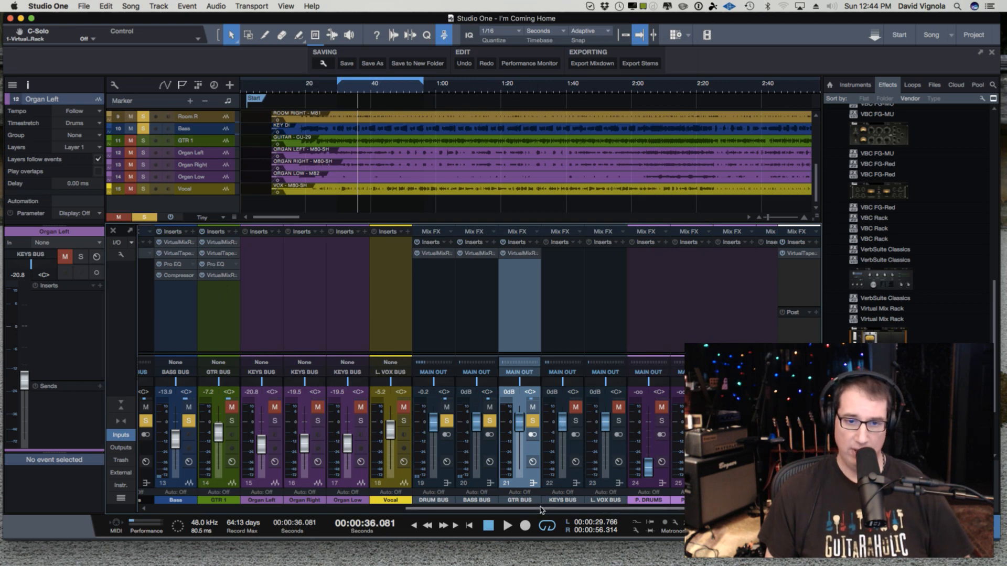
Unmute GTR 1 so it joins the soloed channels, and play the mix with the guitar bus in view
{"action": "left_click_drag", "start_coordinate": [542, 509], "coordinate": [362, 480]}
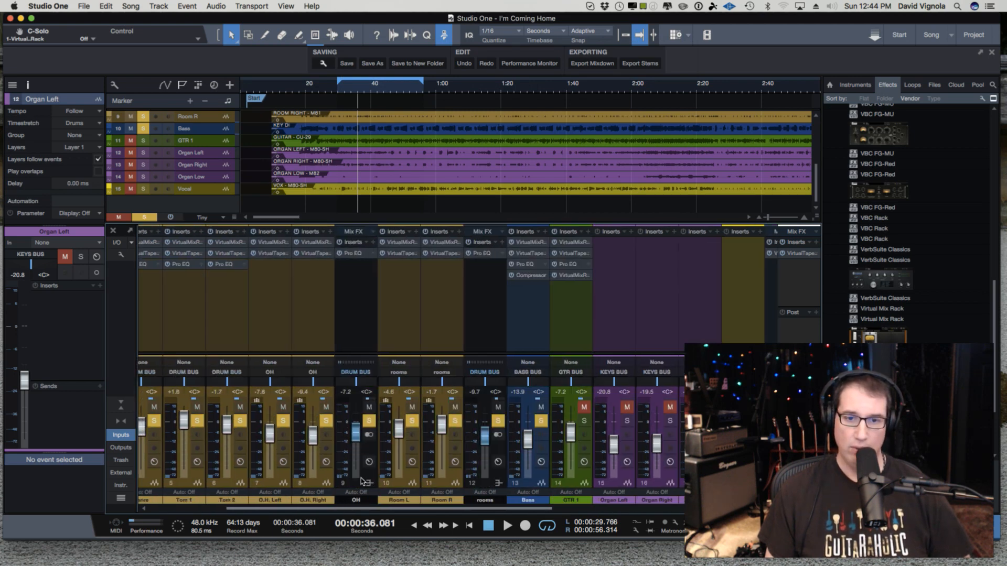
{"action": "scroll", "coordinate": [362, 481], "scroll_direction": "right", "scroll_amount": 5}
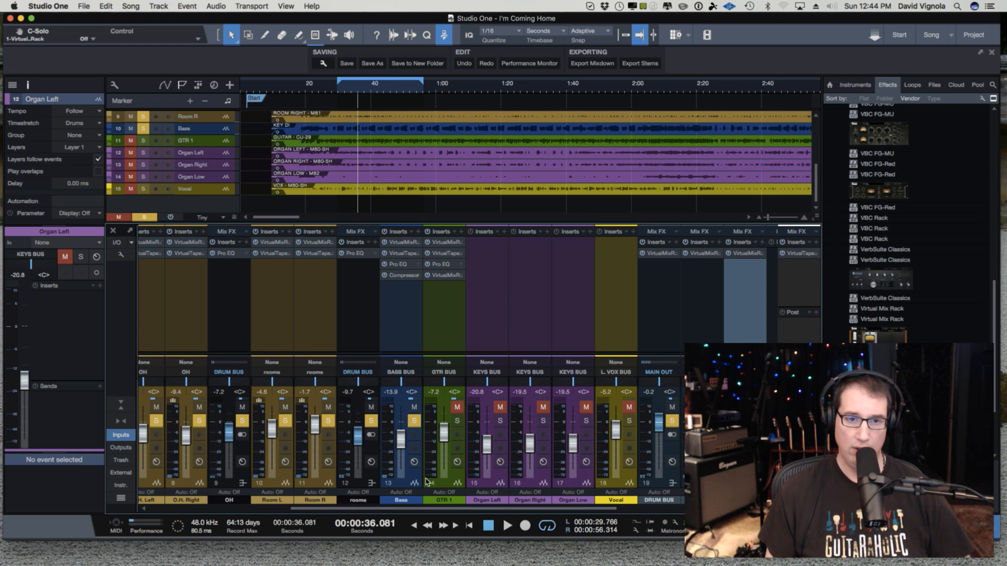
{"action": "left_click", "coordinate": [456, 406]}
{"action": "key", "text": "space"}
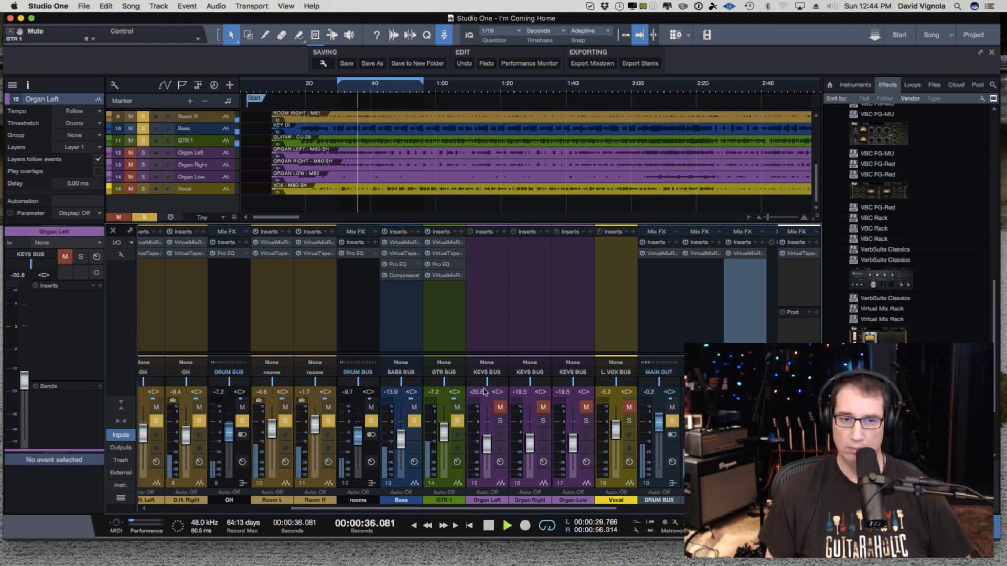
{"action": "scroll", "coordinate": [463, 488], "scroll_direction": "right", "scroll_amount": 6}
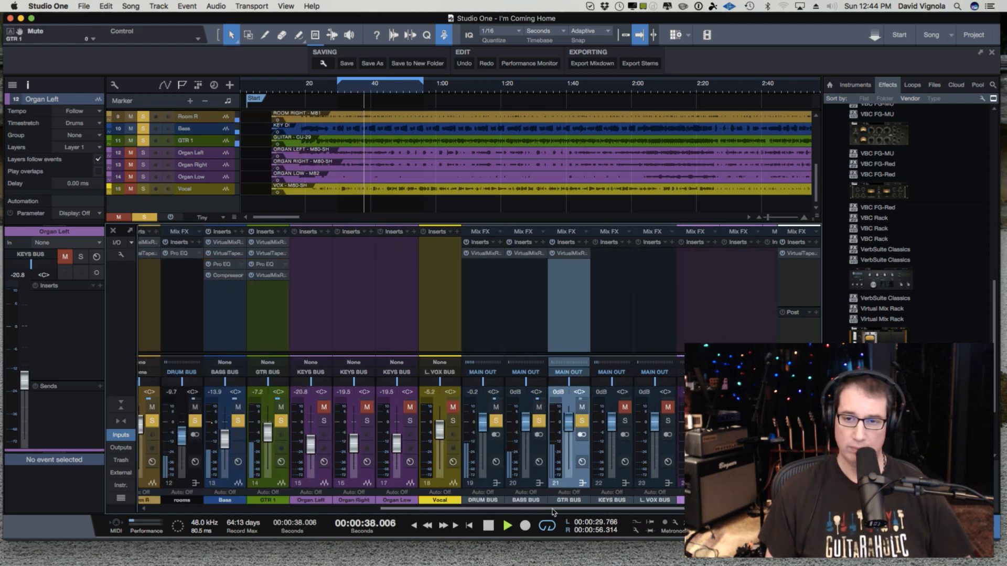
Set the Virtual Mixbuss input on the GTR BUS to about -0.81 dB
{"action": "left_click", "coordinate": [523, 253]}
{"action": "left_click_drag", "start_coordinate": [517, 49], "coordinate": [419, 38]}
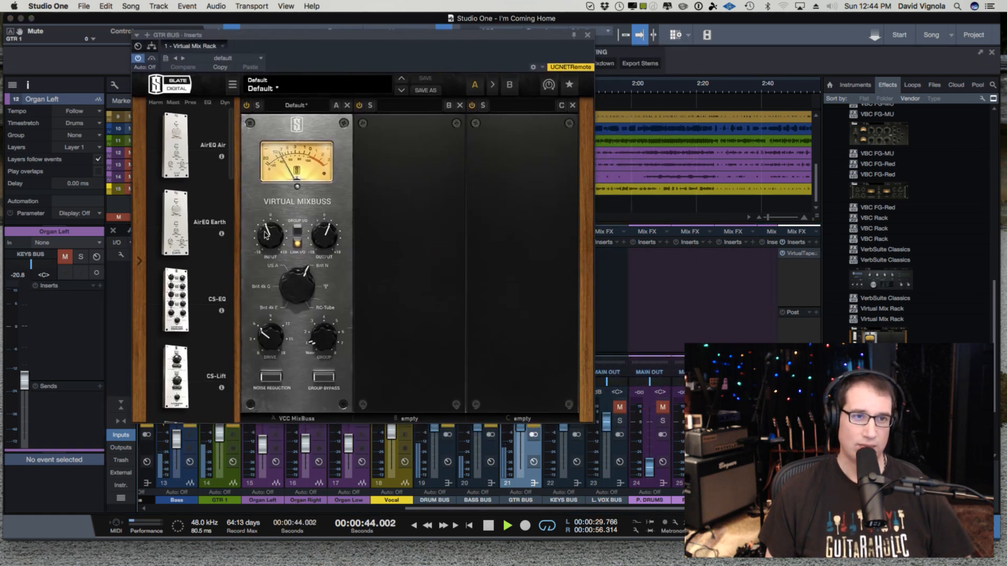
{"action": "left_click_drag", "start_coordinate": [268, 235], "coordinate": [286, 172]}
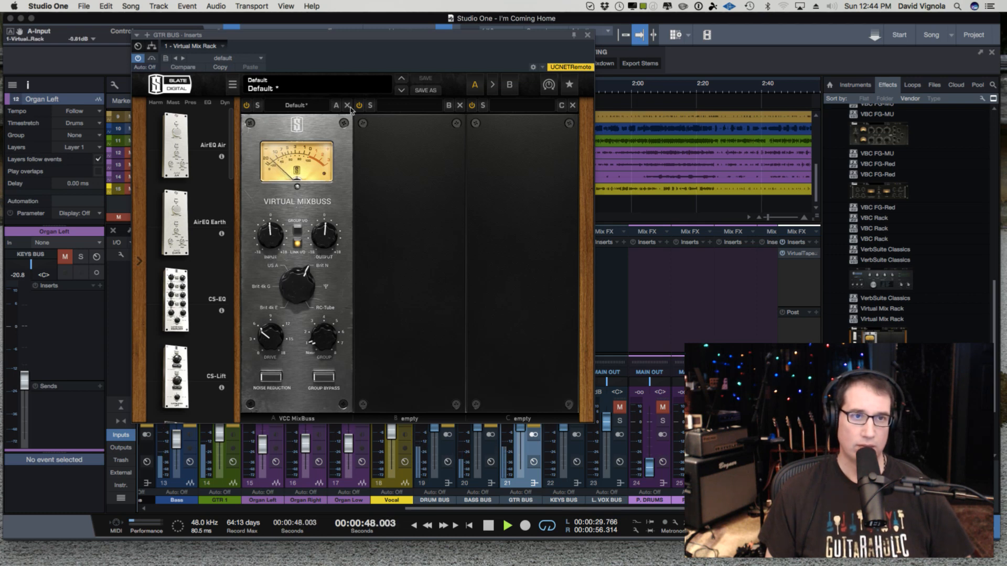
{"action": "left_click", "coordinate": [588, 35]}
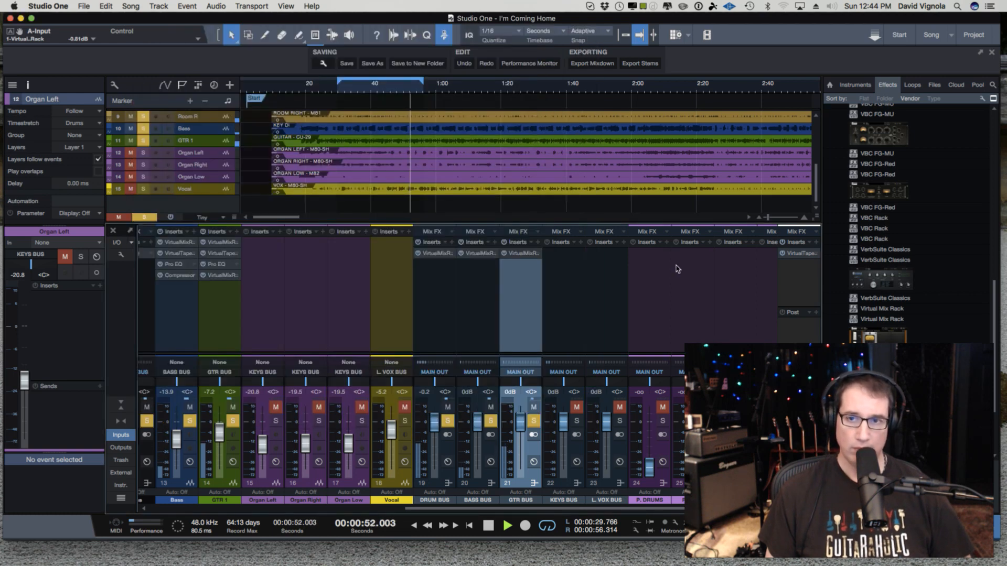
Set the Virtual Tape Machines input gain on the main output to +3.42 dB and stop playback
{"action": "left_click", "coordinate": [799, 254]}
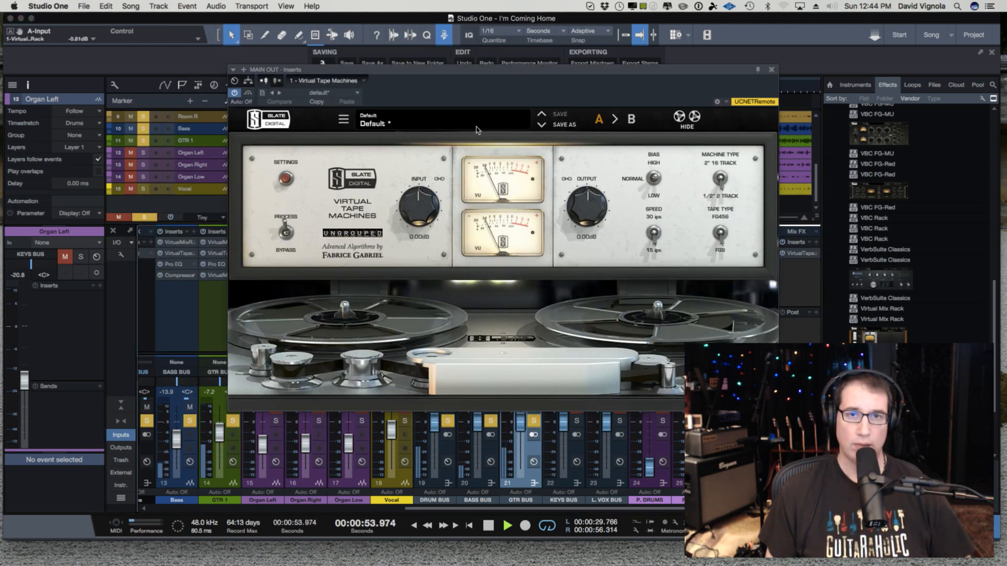
{"action": "left_click_drag", "start_coordinate": [471, 74], "coordinate": [345, 69]}
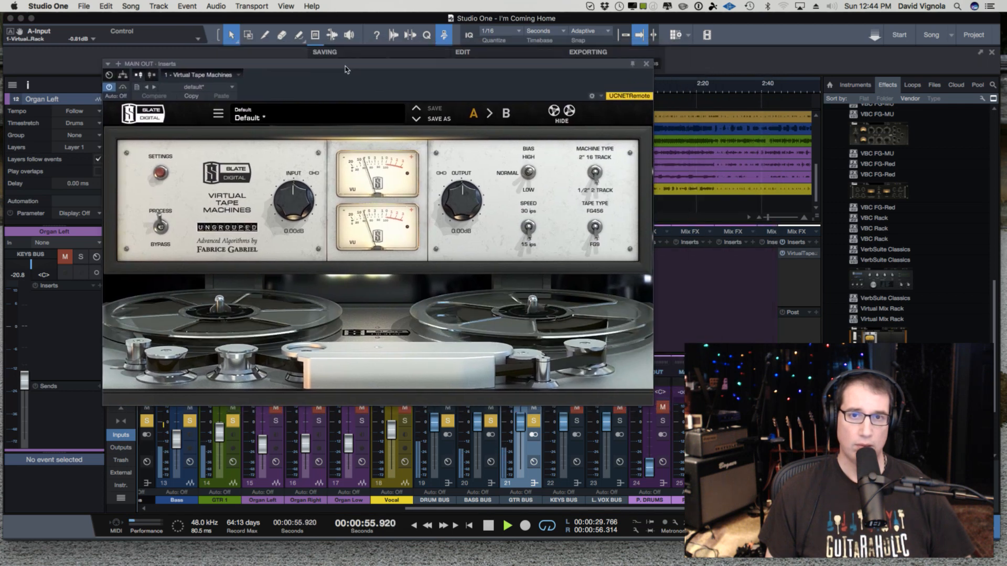
{"action": "left_click_drag", "start_coordinate": [282, 194], "coordinate": [282, 184]}
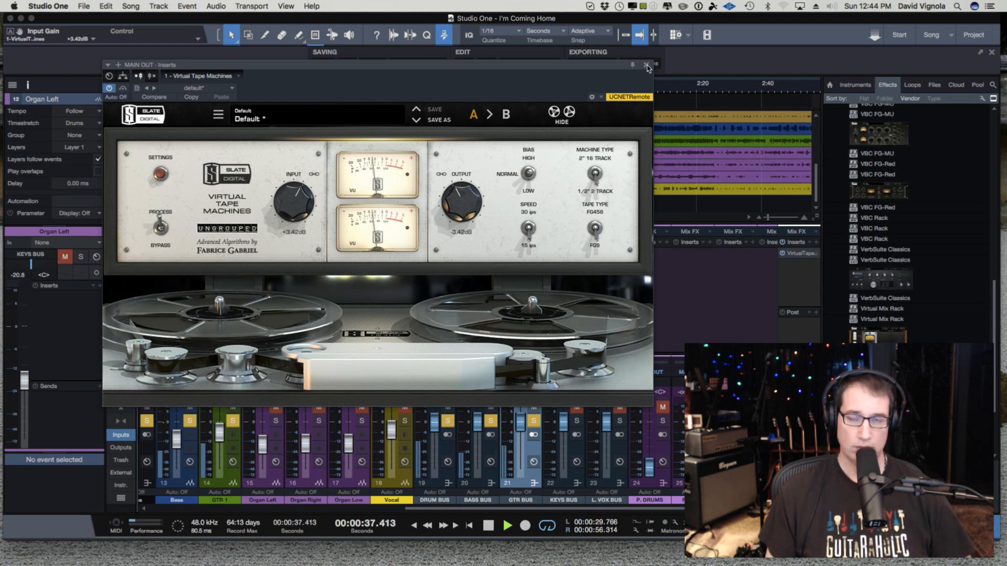
{"action": "left_click", "coordinate": [647, 65]}
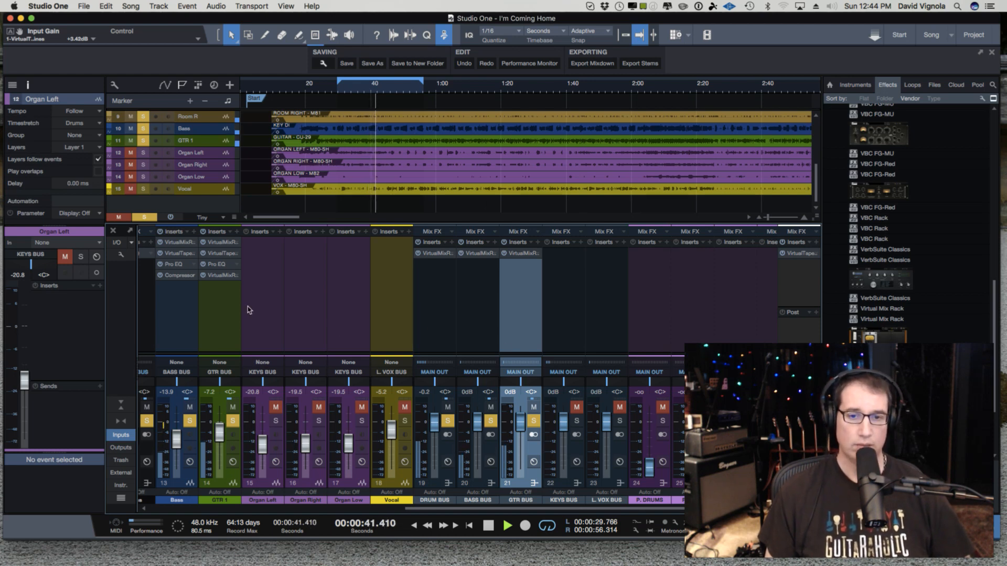
{"action": "left_click", "coordinate": [488, 526]}
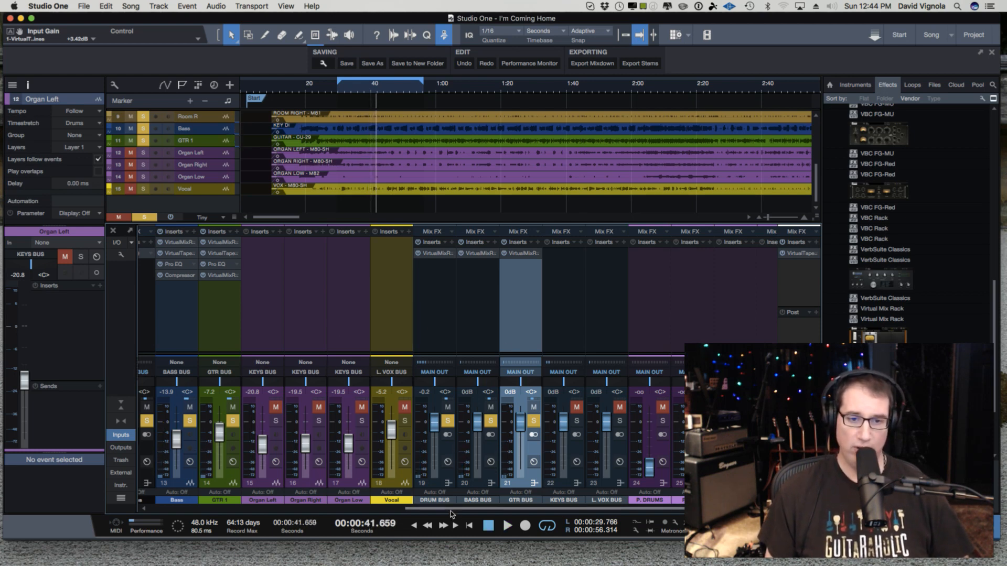
Lower the GTR 1 fader to -9.4 dB and set the loop range from 1:55.847 to 2:35.910
{"action": "left_click_drag", "start_coordinate": [449, 509], "coordinate": [374, 509]}
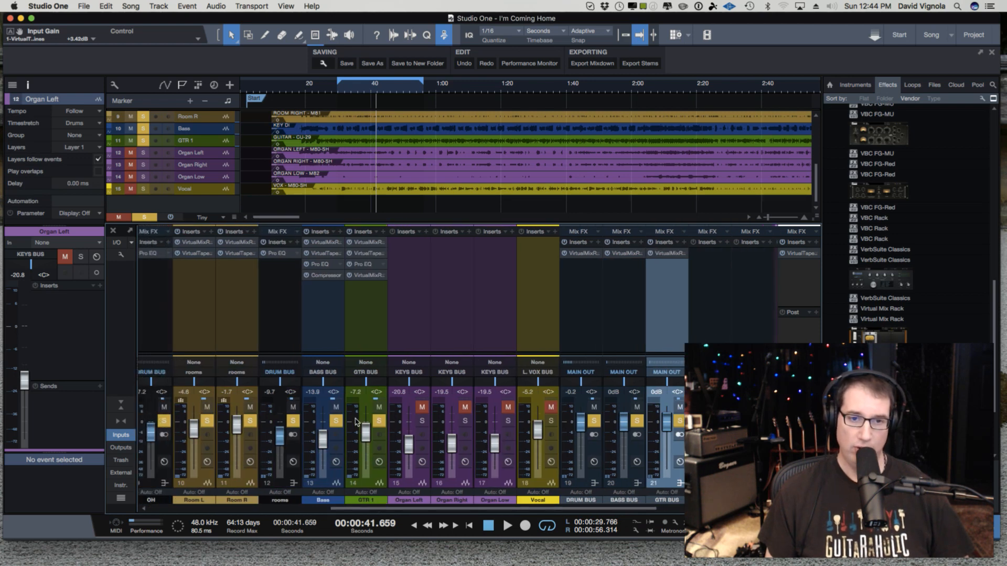
{"action": "left_click_drag", "start_coordinate": [365, 434], "coordinate": [365, 436]}
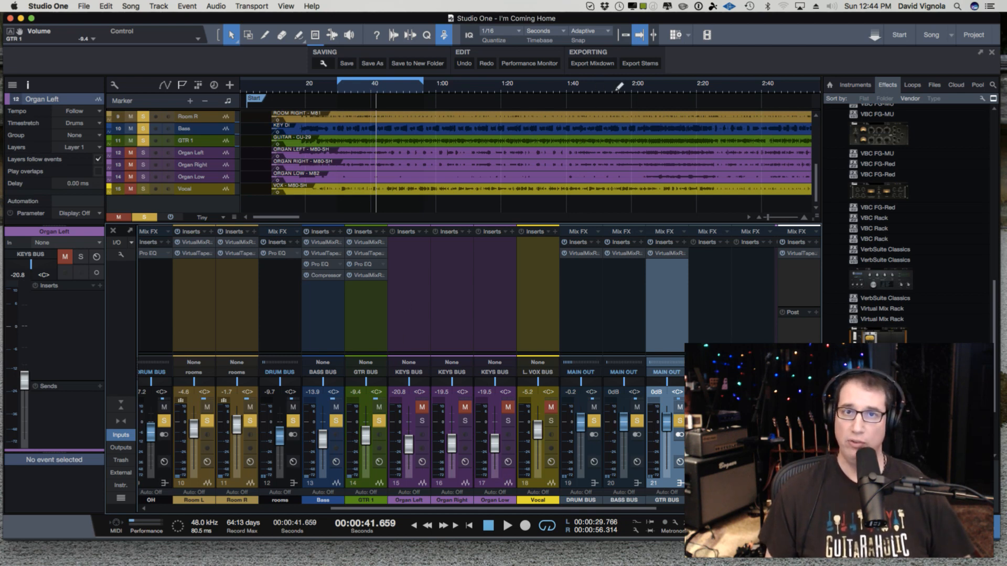
{"action": "left_click_drag", "start_coordinate": [619, 86], "coordinate": [748, 86]}
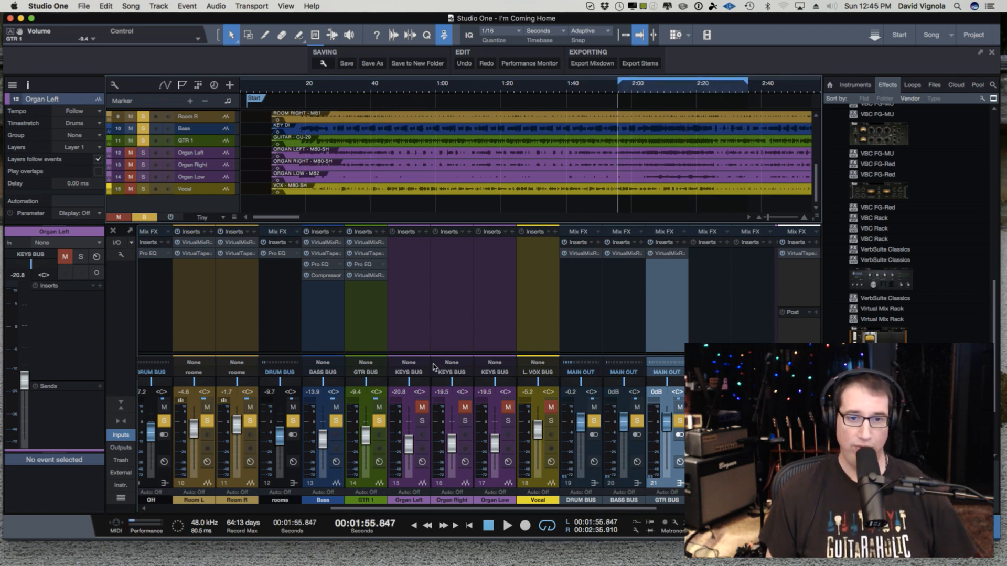
{"action": "left_click", "coordinate": [420, 480]}
{"action": "left_click", "coordinate": [465, 479]}
{"action": "left_click", "coordinate": [505, 477]}
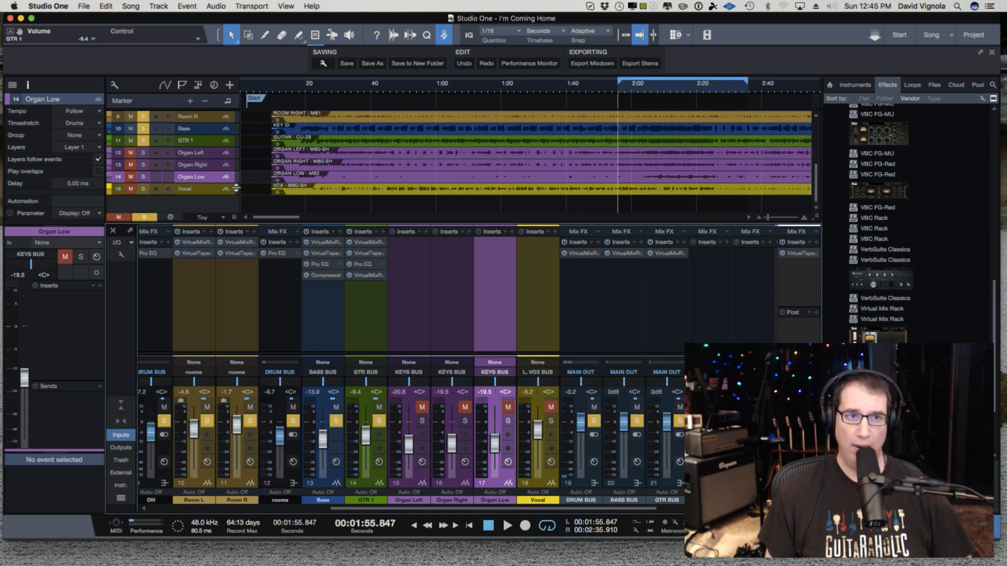
Make the Organ Low track slightly taller in the arrangement
{"action": "left_click_drag", "start_coordinate": [224, 188], "coordinate": [224, 196]}
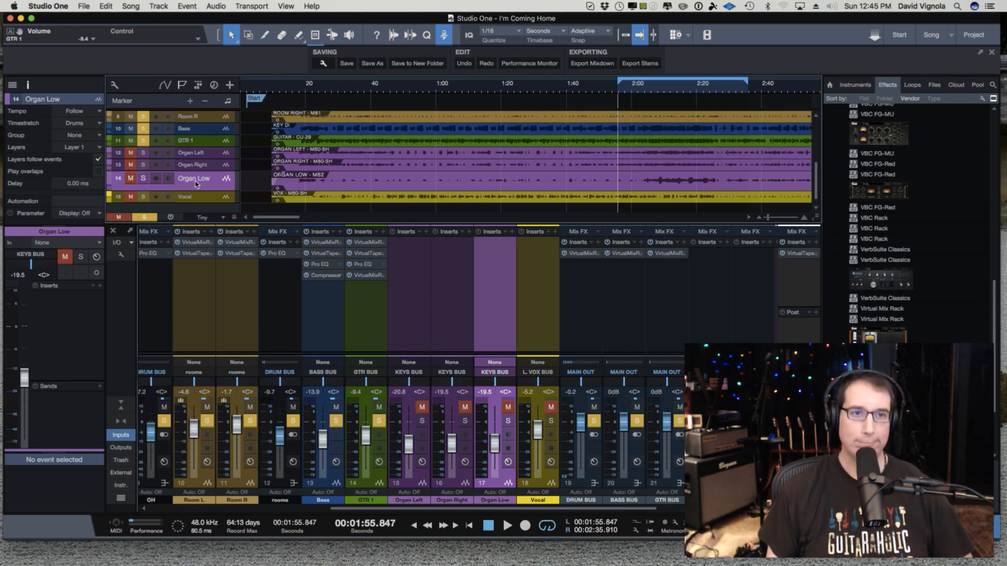
{"action": "left_click_drag", "start_coordinate": [197, 196], "coordinate": [196, 191]}
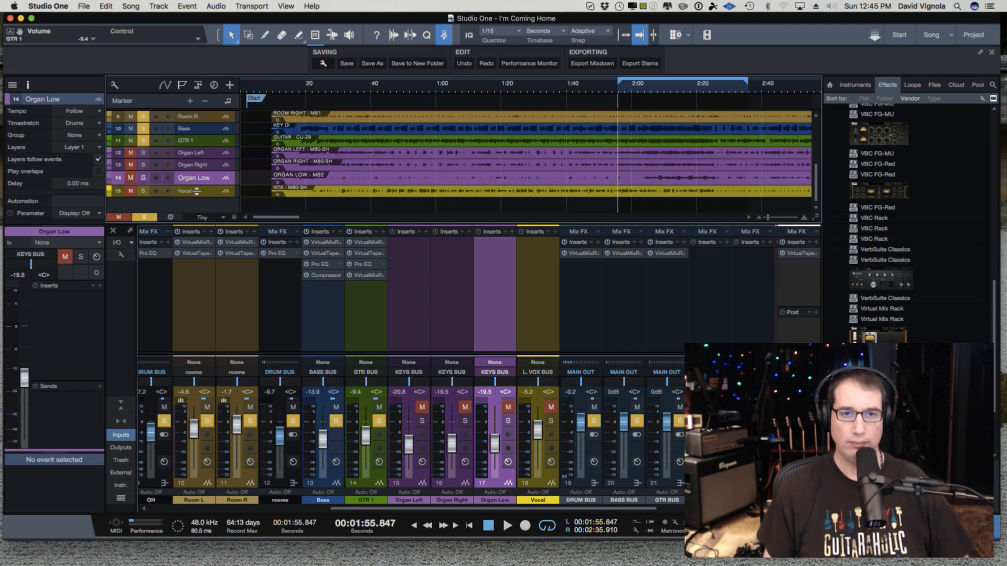
Select the three organ channels and copy GTR 1's first Virtual Mix Rack and its Virtual Tape Machines insert onto them
{"action": "left_click", "coordinate": [419, 483]}
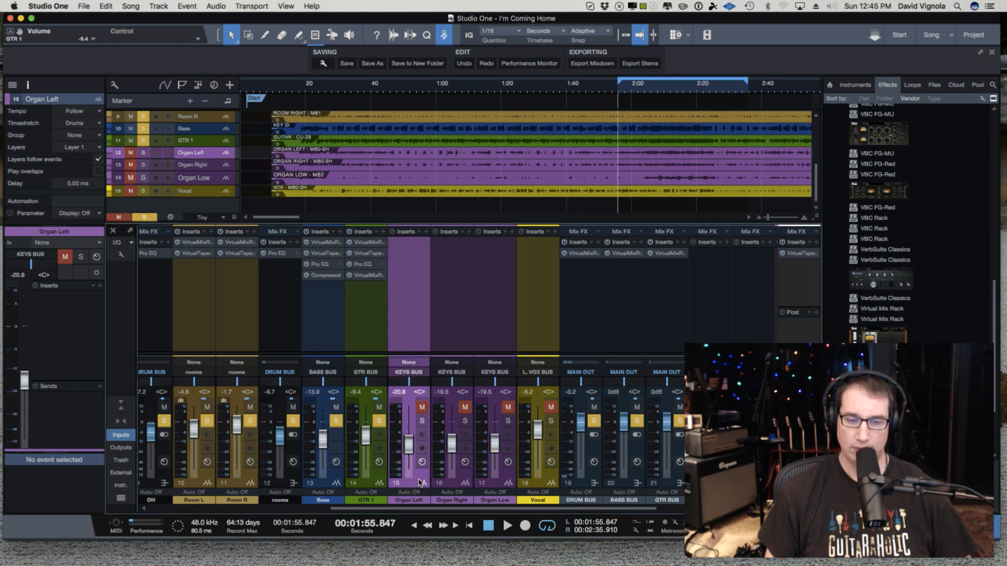
{"action": "left_click", "coordinate": [452, 483]}
{"action": "left_click", "coordinate": [490, 480]}
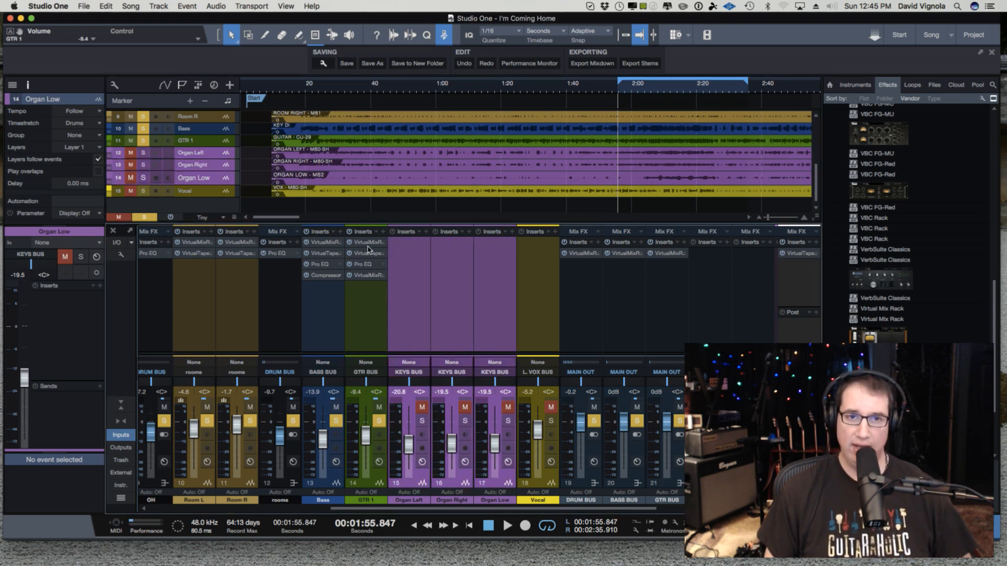
{"action": "left_click_drag", "start_coordinate": [369, 245], "coordinate": [399, 242]}
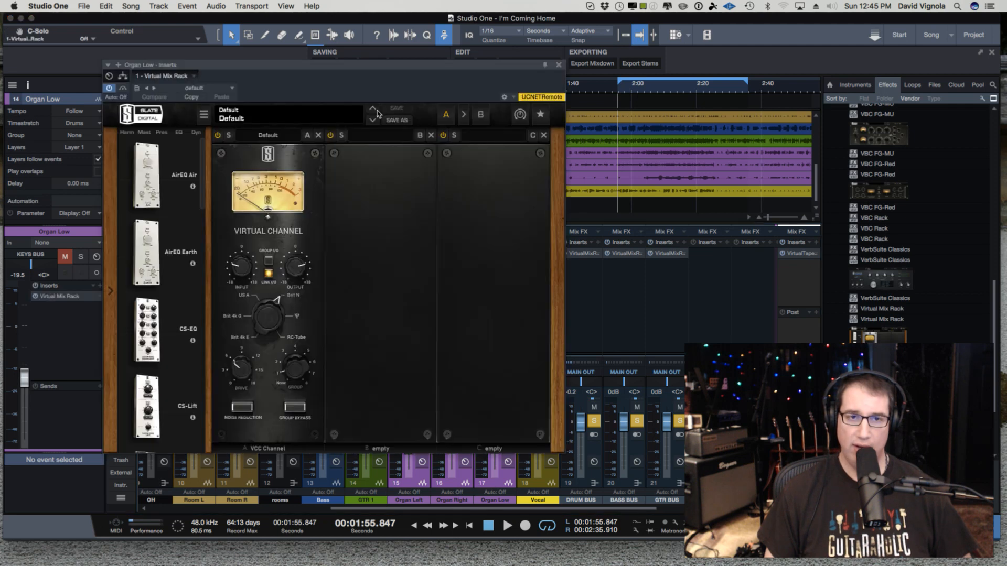
{"action": "left_click", "coordinate": [558, 66]}
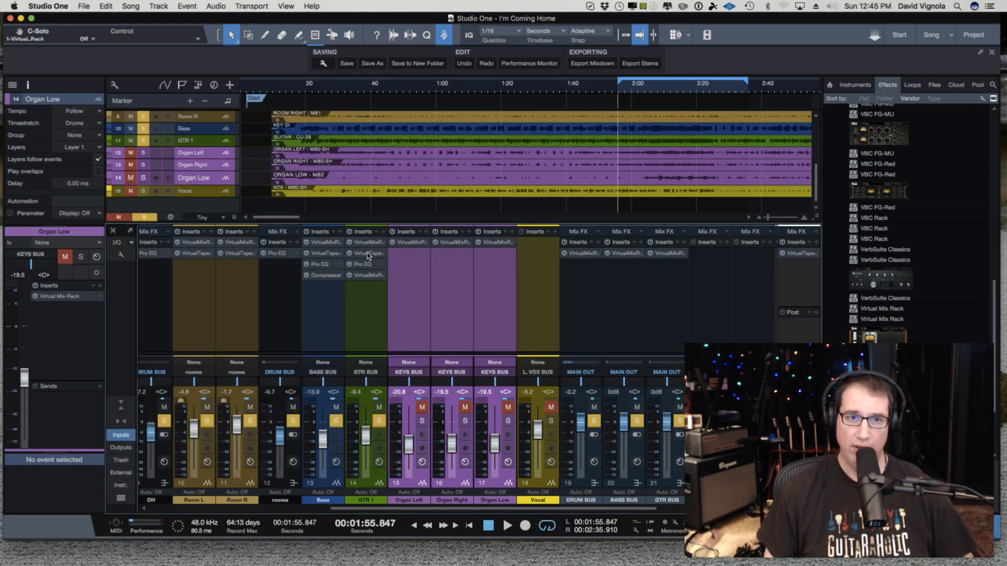
{"action": "left_click_drag", "start_coordinate": [393, 254], "coordinate": [398, 253]}
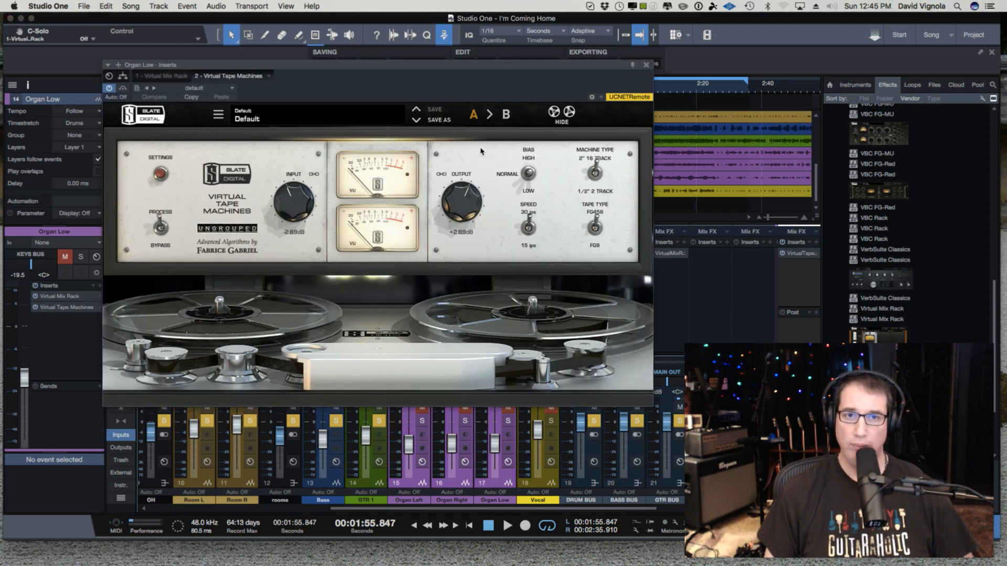
{"action": "left_click", "coordinate": [647, 66]}
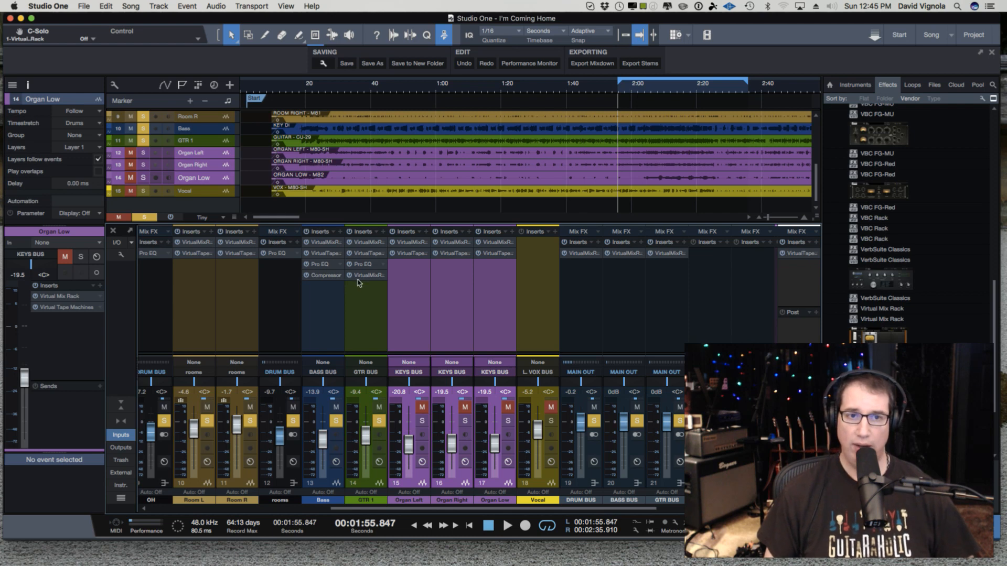
{"action": "left_click", "coordinate": [423, 409]}
{"action": "left_click", "coordinate": [423, 408]}
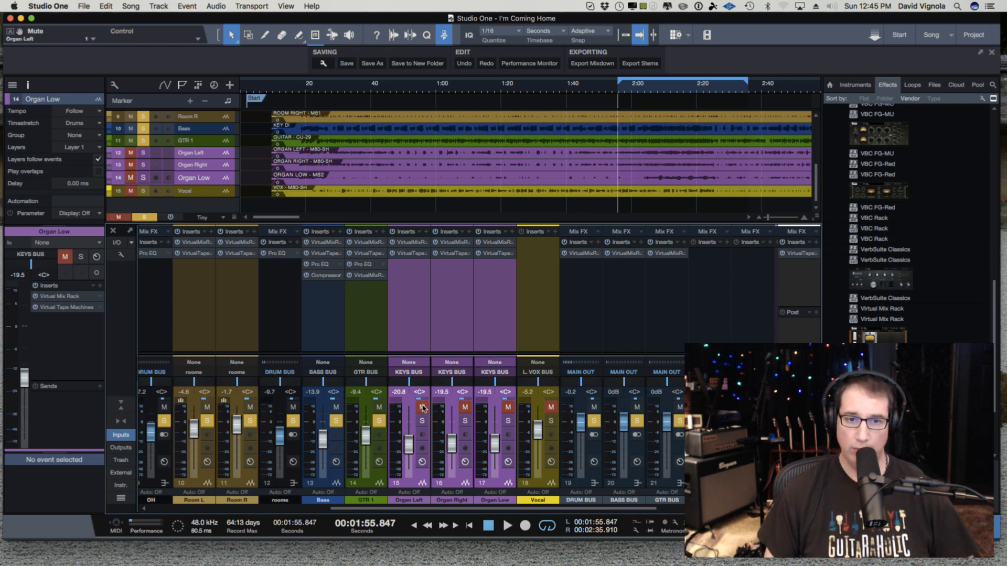
{"action": "left_click", "coordinate": [420, 484], "text": "super"}
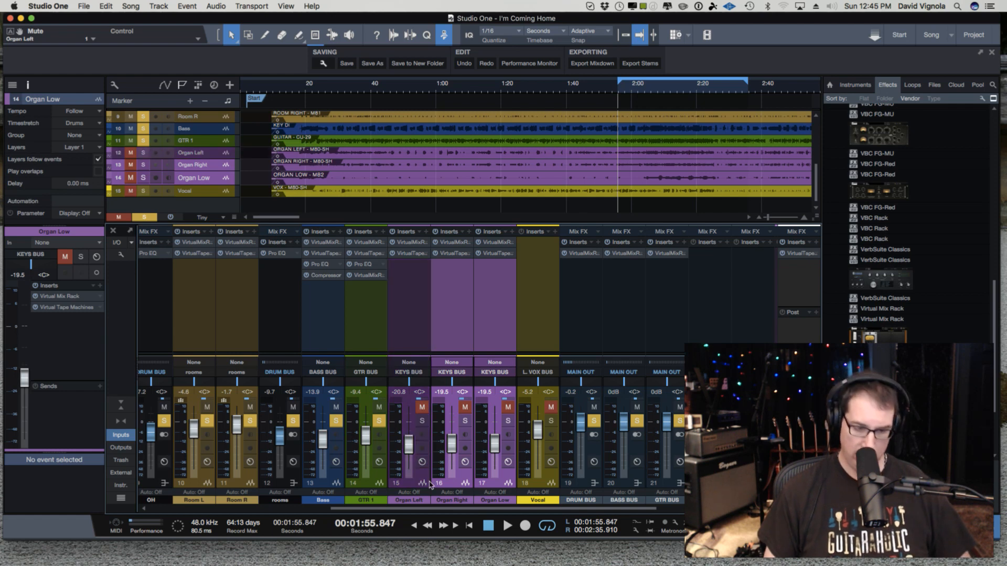
{"action": "left_click", "coordinate": [455, 481], "text": "super"}
{"action": "left_click", "coordinate": [489, 480], "text": "super"}
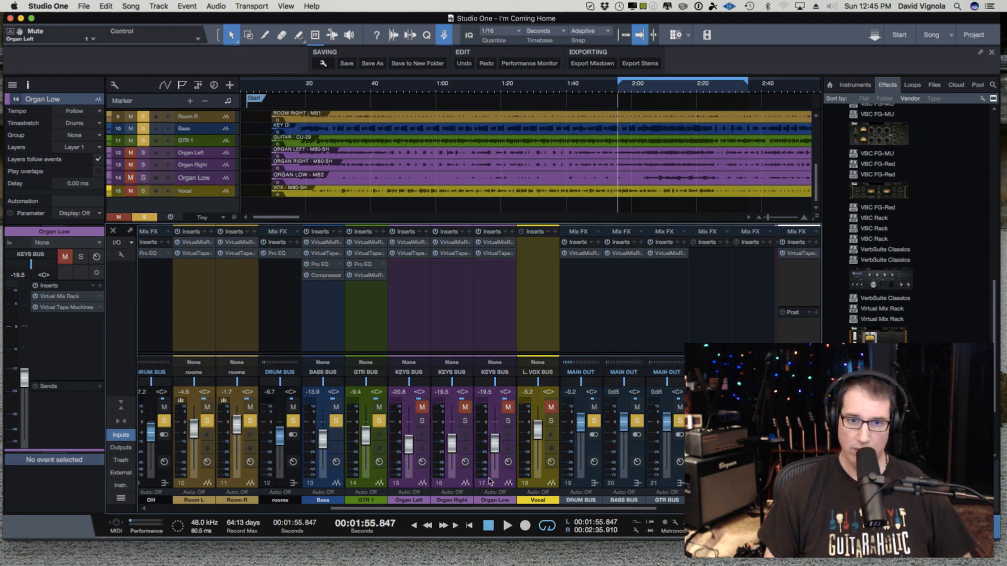
{"action": "left_click", "coordinate": [490, 481], "text": "super"}
{"action": "left_click", "coordinate": [455, 481], "text": "super"}
{"action": "left_click", "coordinate": [417, 479], "text": "super"}
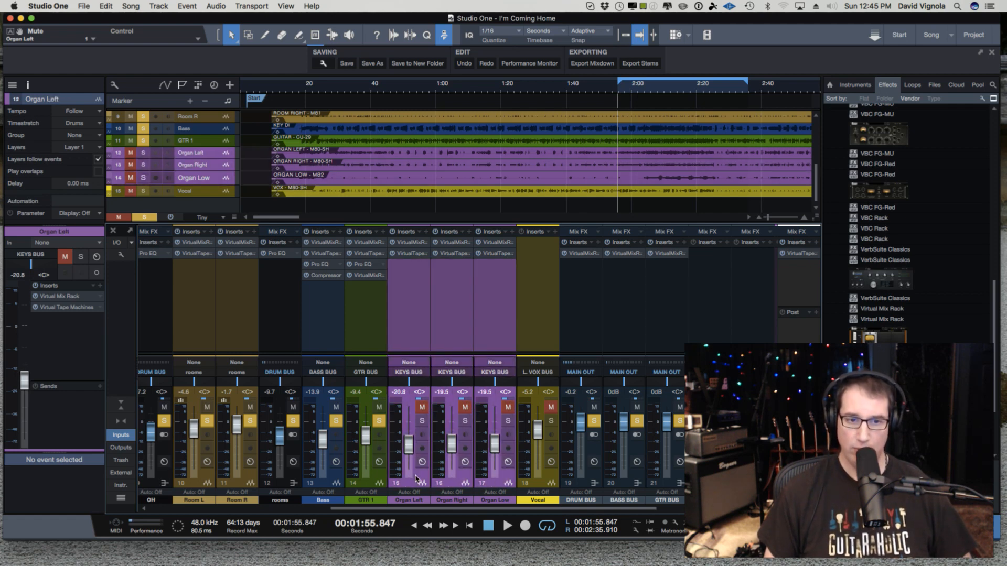
Solo and unmute the three selected organ channels together
{"action": "left_click", "coordinate": [423, 420]}
{"action": "left_click", "coordinate": [422, 407]}
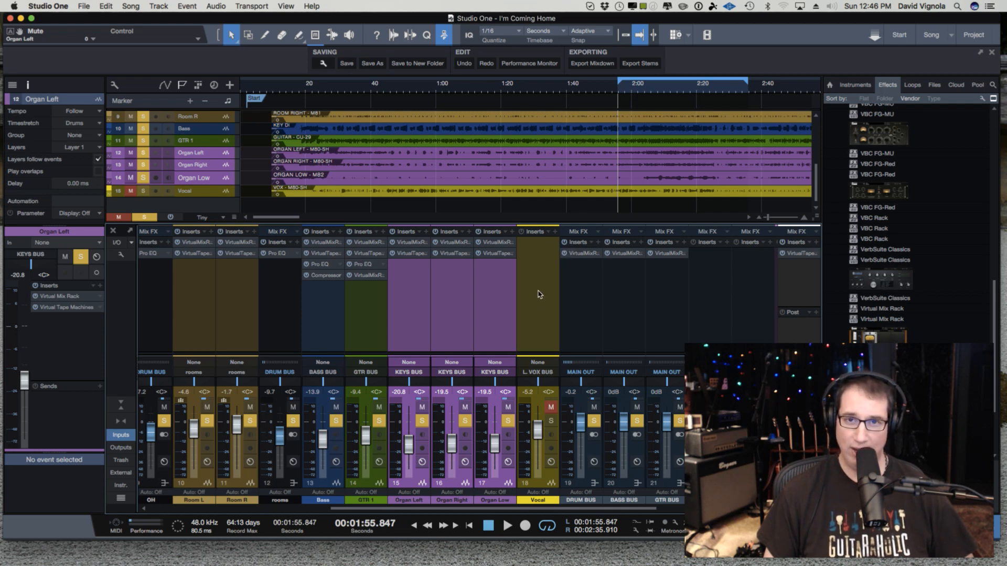
During playback, raise Organ Left to -8.6 dB and Organ Right and Low to -7.3 dB, and lower GTR 1 to -18.2 dB
{"action": "key", "text": "space"}
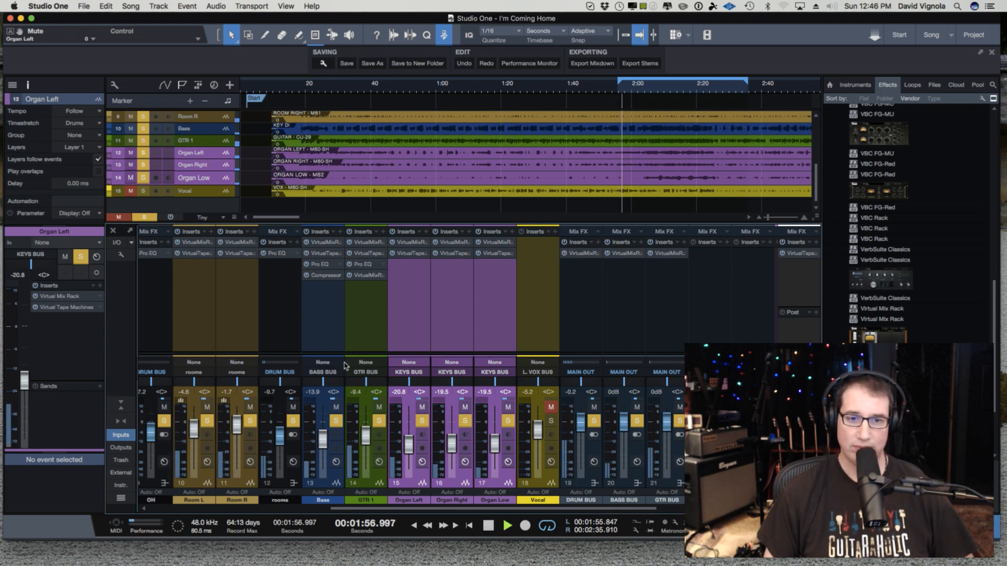
{"action": "left_click_drag", "start_coordinate": [408, 453], "coordinate": [369, 445]}
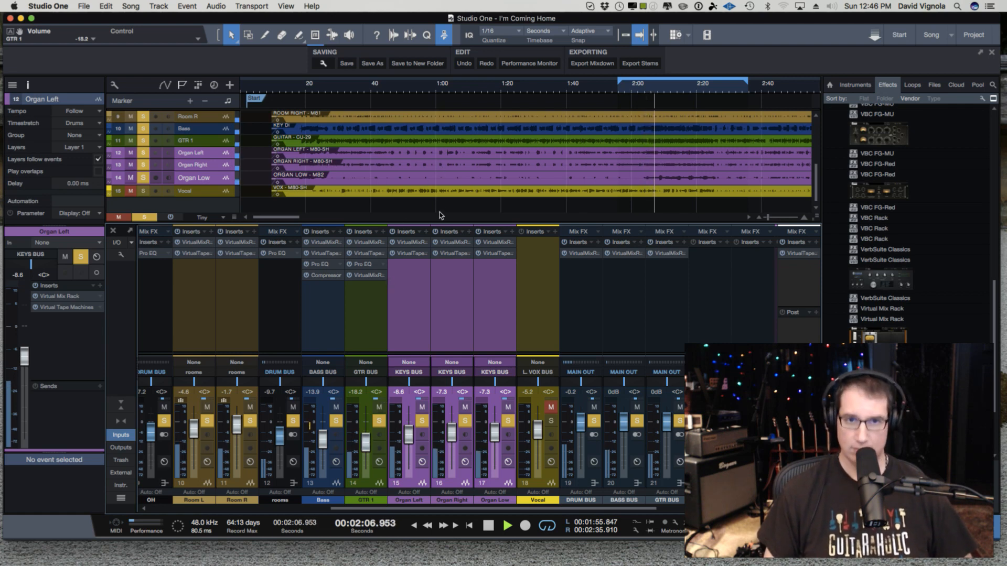
On Organ Left, set the Virtual Channel input to -1.01 dB and the Virtual Tape Machines input gain to +1.04 dB
{"action": "left_click", "coordinate": [412, 242]}
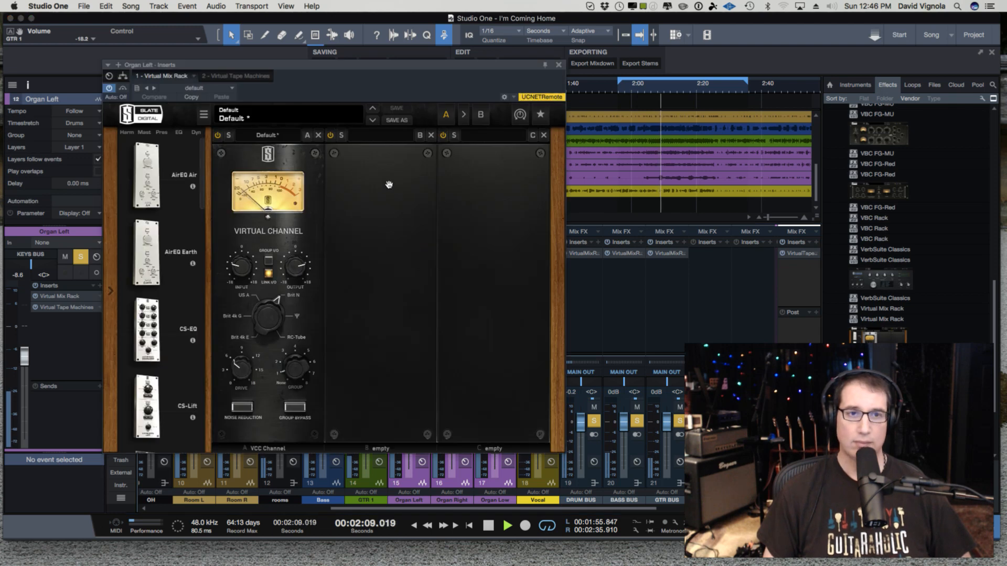
{"action": "left_click_drag", "start_coordinate": [235, 270], "coordinate": [240, 251]}
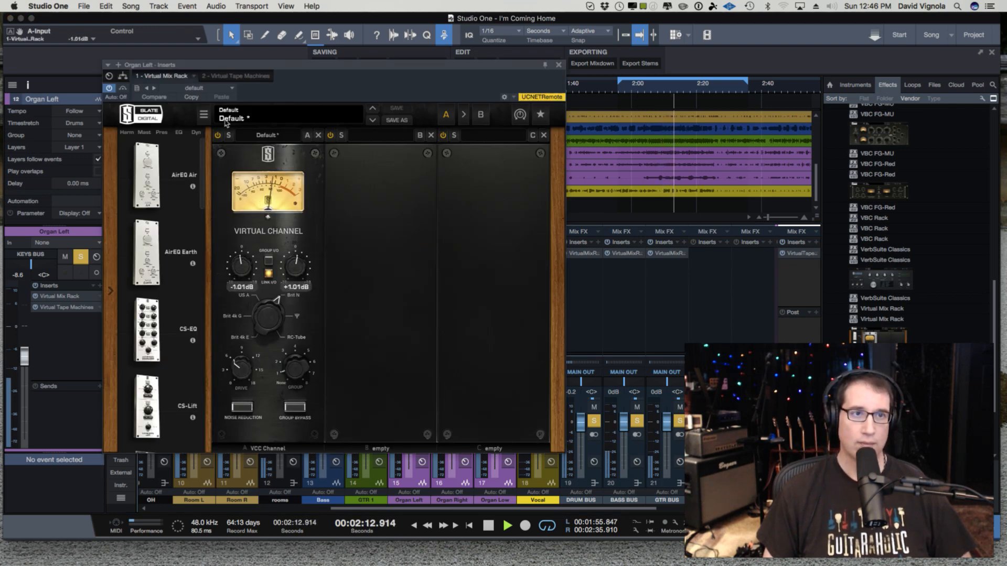
{"action": "left_click", "coordinate": [227, 79]}
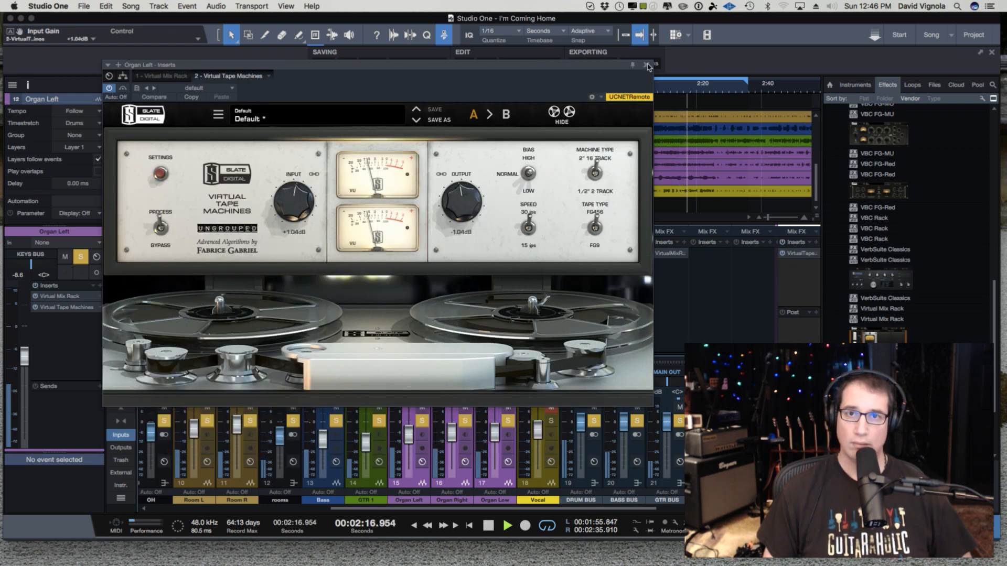
{"action": "left_click", "coordinate": [646, 65]}
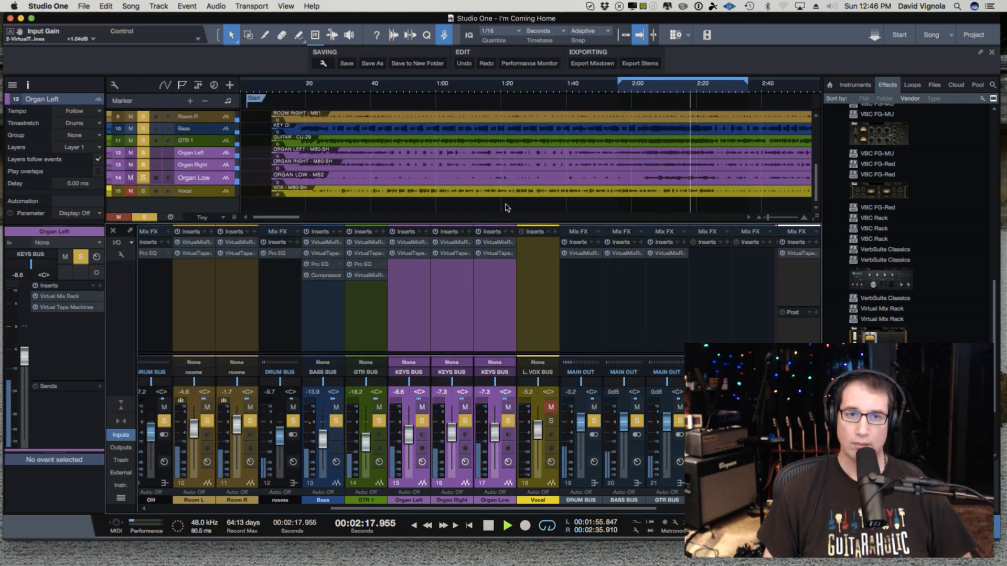
On Organ Right, set the Virtual Channel input to 0.00 dB and the Virtual Tape Machines input gain to about +0.87 dB
{"action": "left_click", "coordinate": [443, 245]}
{"action": "left_click", "coordinate": [239, 271]}
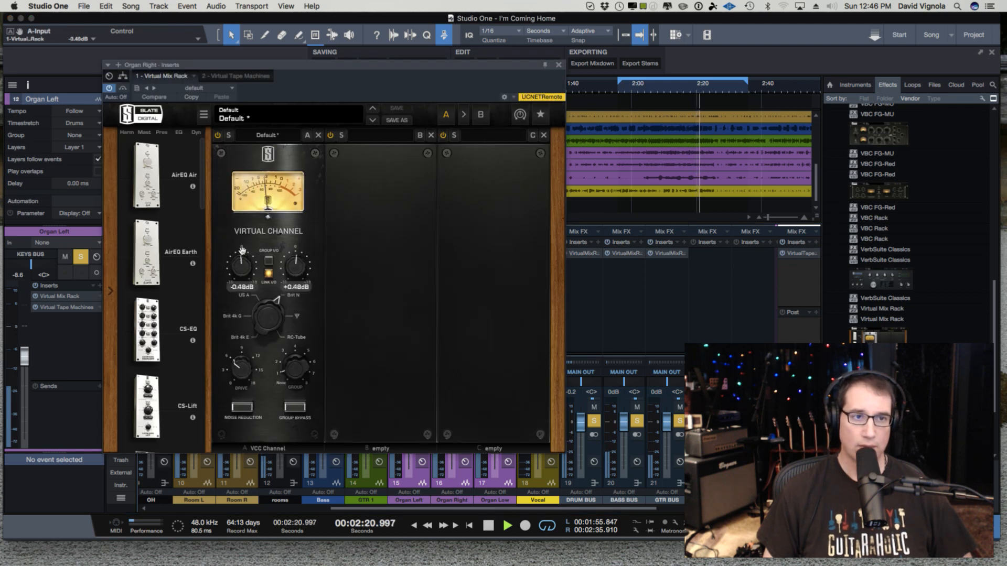
{"action": "left_click", "coordinate": [251, 75]}
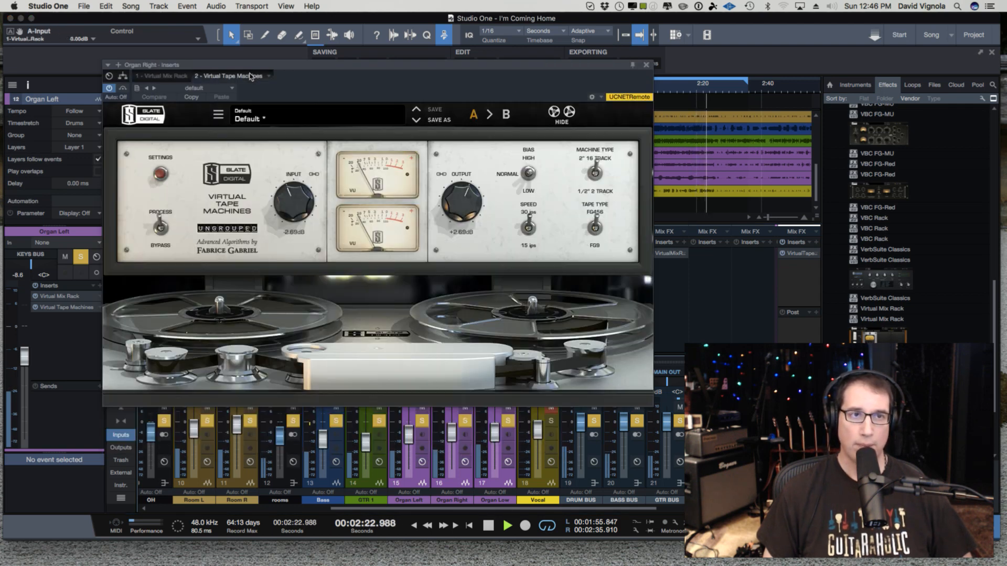
{"action": "left_click_drag", "start_coordinate": [283, 187], "coordinate": [284, 173]}
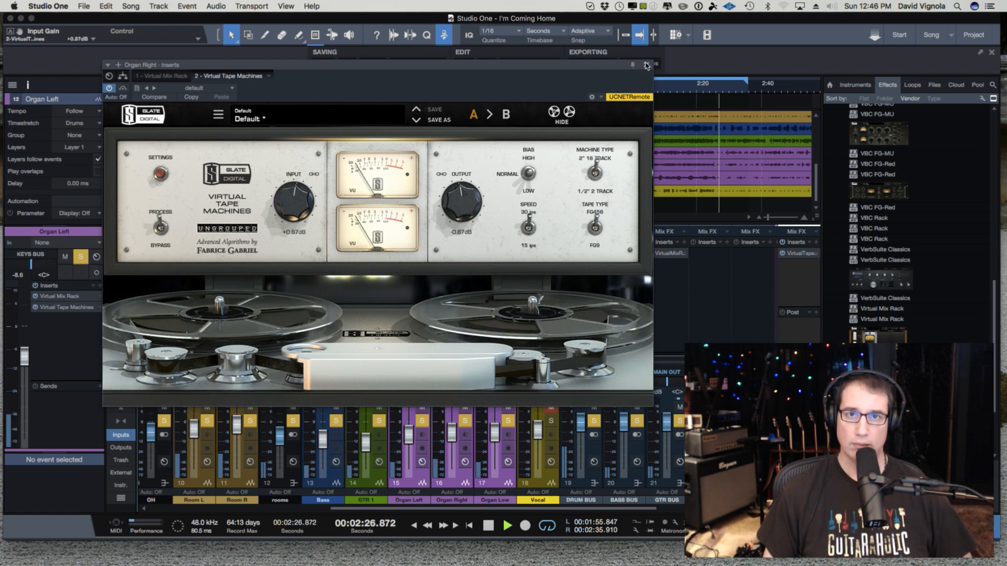
{"action": "left_click", "coordinate": [648, 65]}
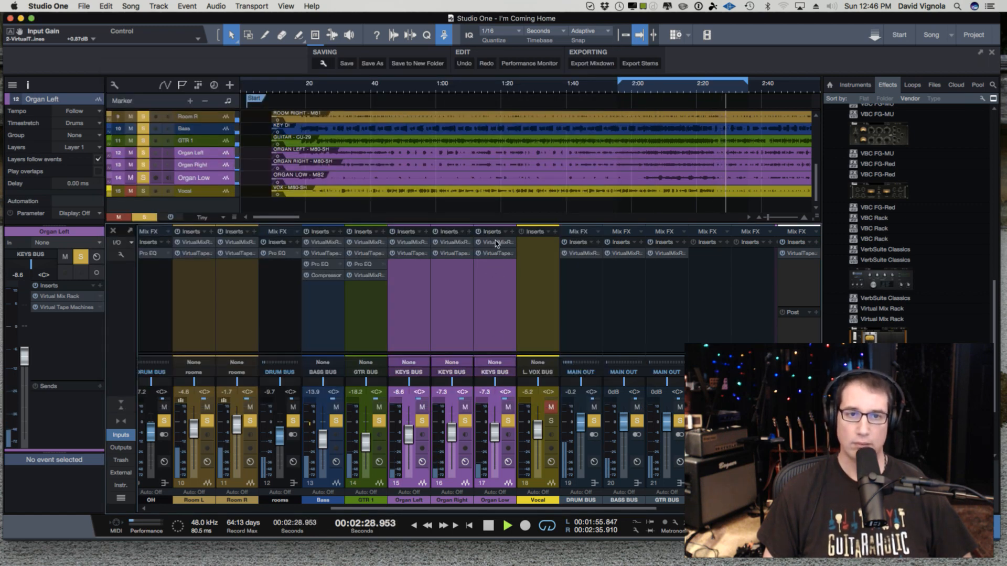
On Organ Low, set the Virtual Channel input to +0.41 dB and reset the Virtual Tape Machines input gain to 0.00 dB, then stop playback
{"action": "left_click", "coordinate": [495, 242]}
{"action": "left_click_drag", "start_coordinate": [234, 276], "coordinate": [235, 239]}
{"action": "left_click", "coordinate": [254, 76]}
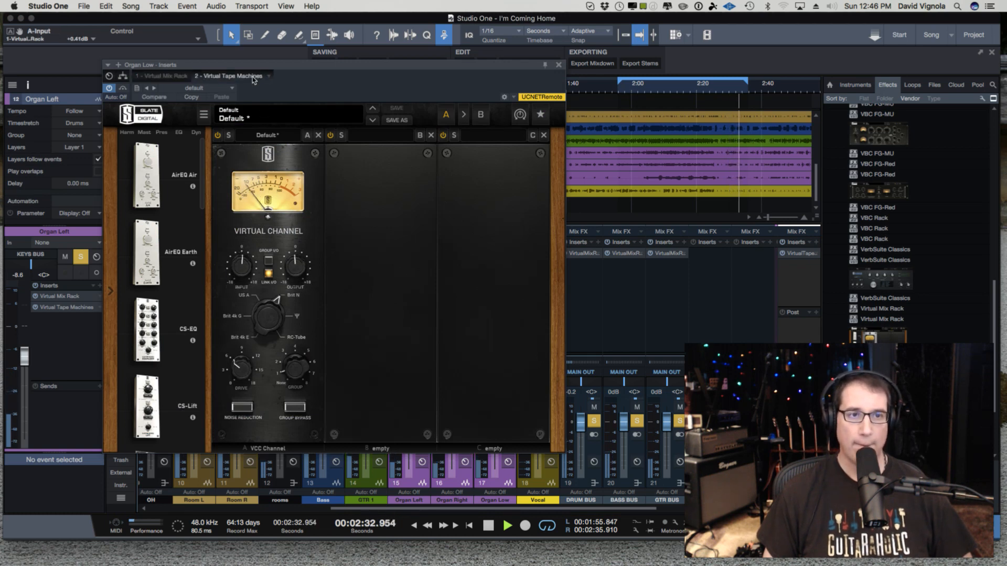
{"action": "double_click", "coordinate": [292, 189]}
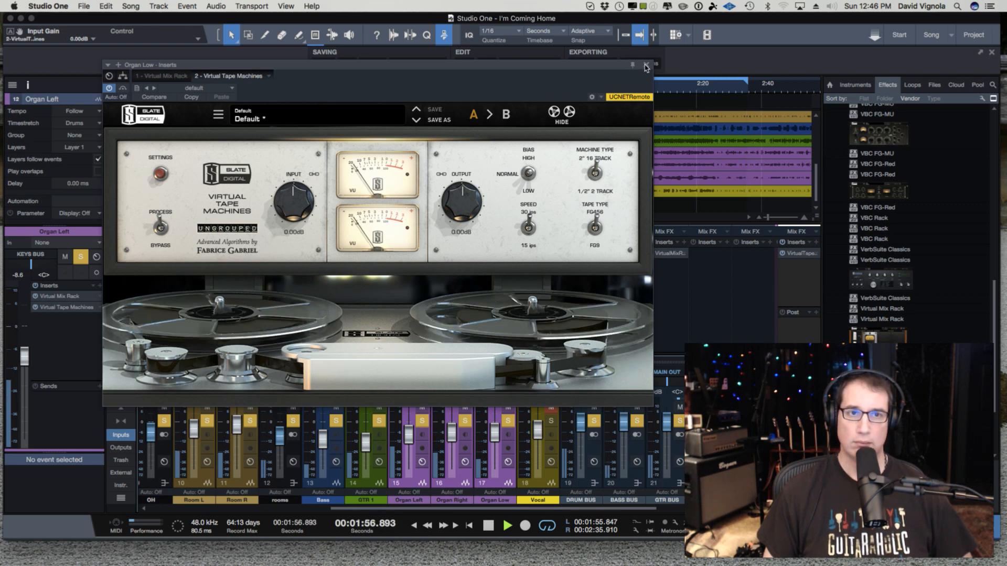
{"action": "left_click", "coordinate": [645, 66]}
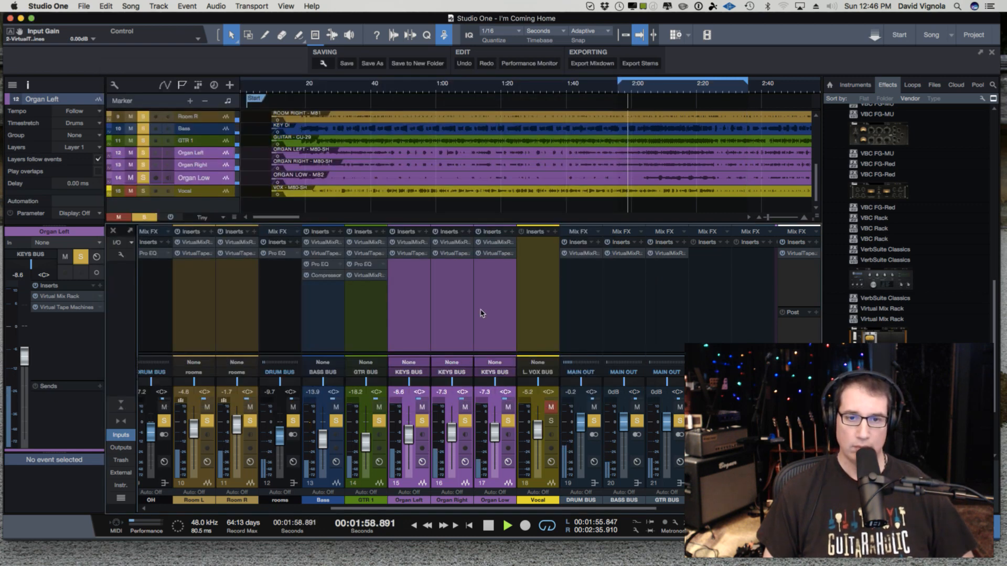
{"action": "key", "text": "space"}
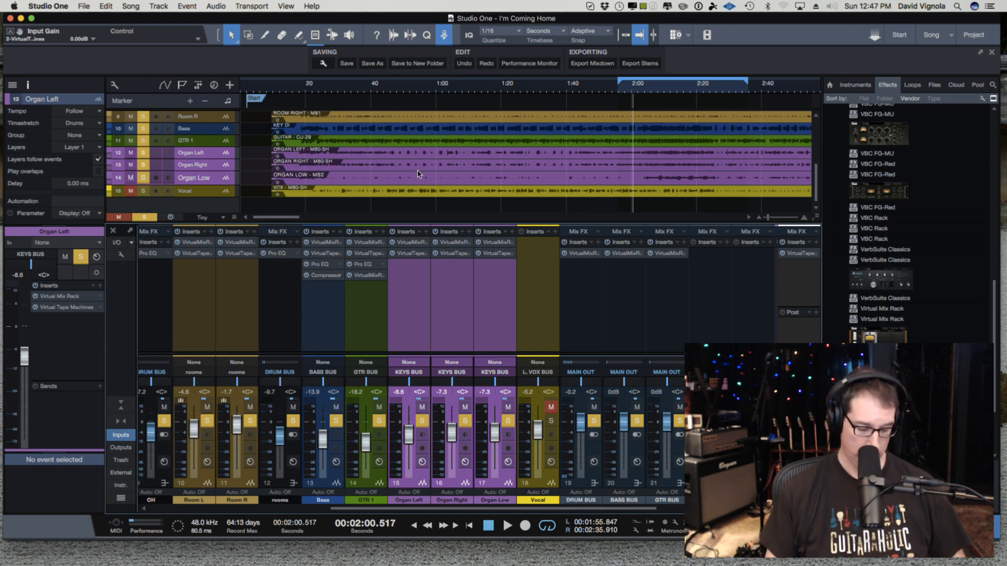
Add a bus for the Organ Left, Organ Right and Organ Low channels together
{"action": "scroll", "coordinate": [476, 210], "scroll_direction": "right", "scroll_amount": 10}
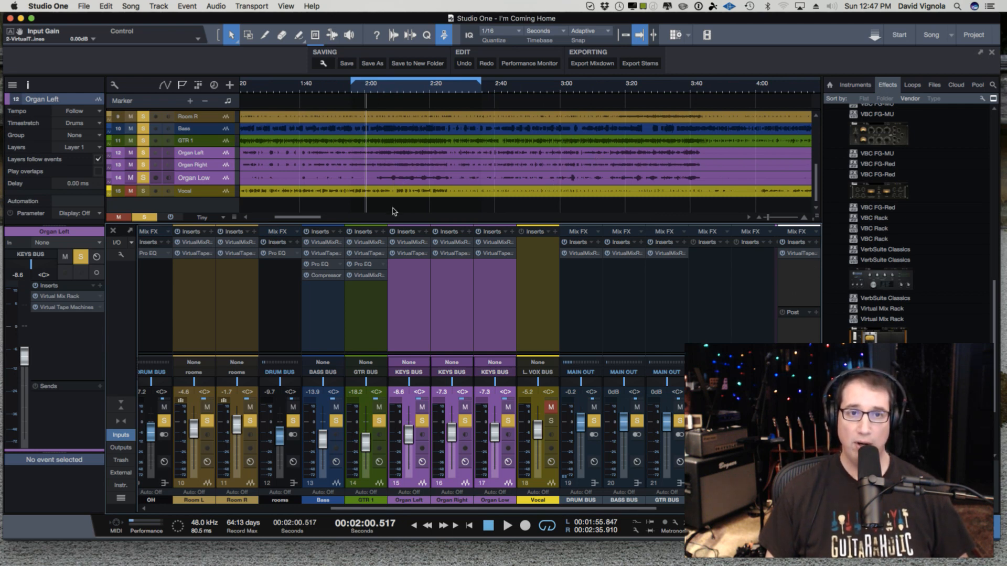
{"action": "left_click", "coordinate": [414, 478]}
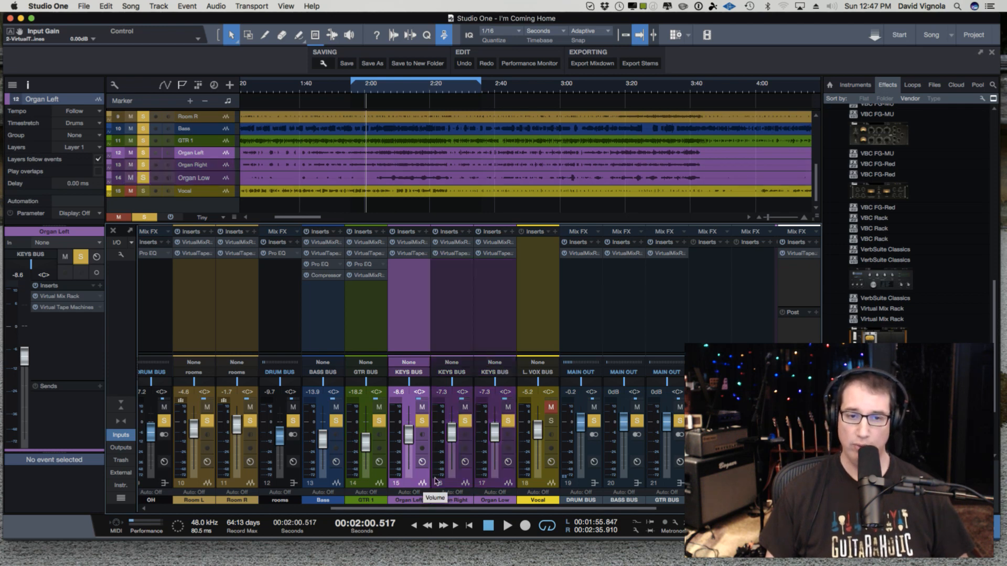
{"action": "left_click", "coordinate": [465, 483], "text": "shift"}
{"action": "left_click", "coordinate": [504, 485], "text": "shift"}
{"action": "right_click", "coordinate": [502, 485]}
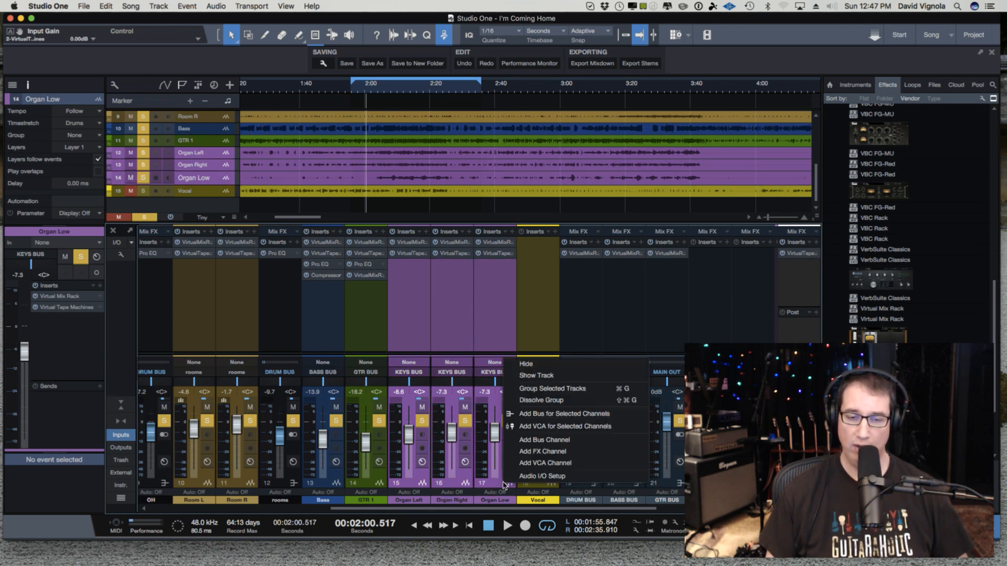
{"action": "left_click", "coordinate": [521, 414]}
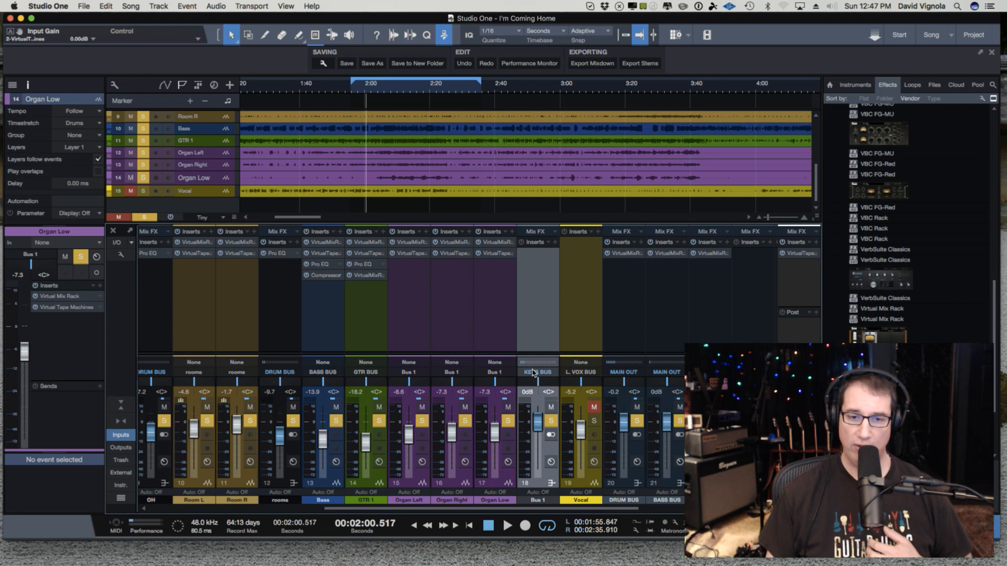
Rename the new bus as Organ Bus and play back the looped section
{"action": "double_click", "coordinate": [538, 502]}
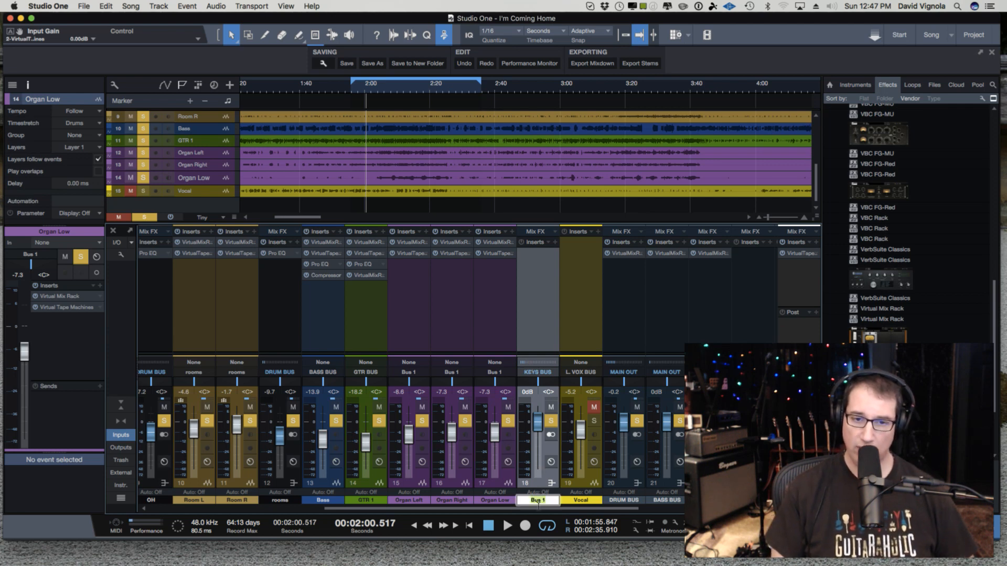
{"action": "type", "text": "Organ Bus"}
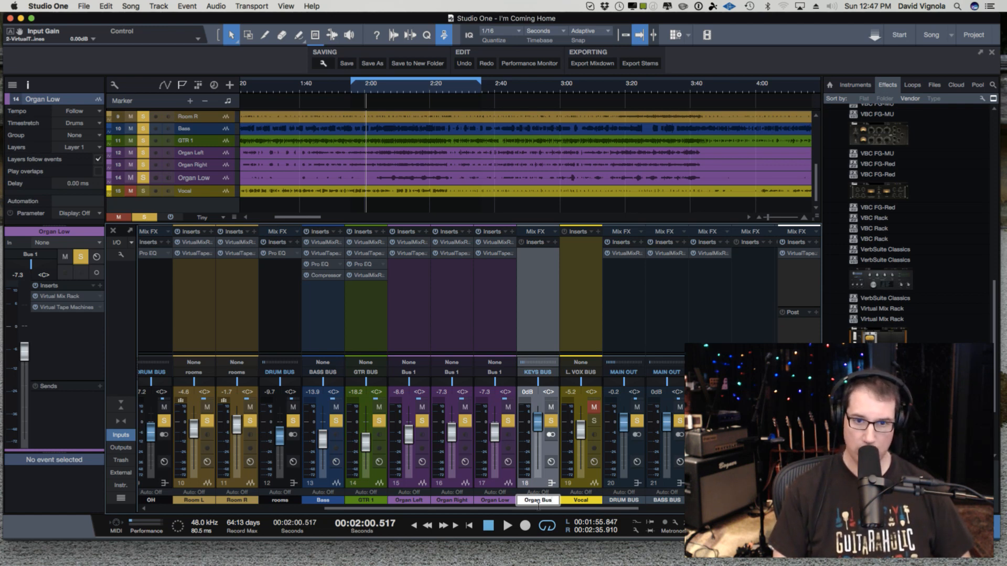
{"action": "key", "text": "Return"}
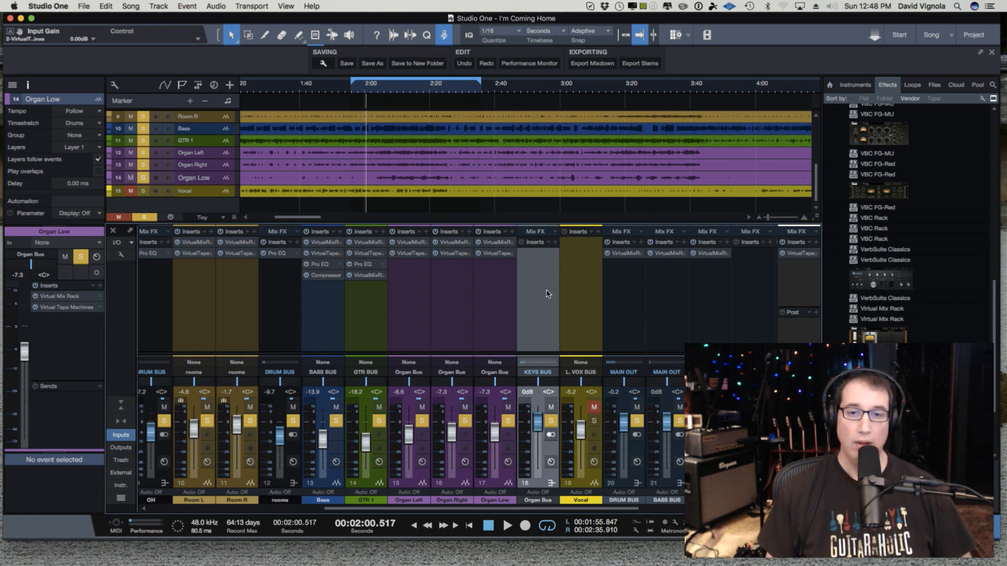
{"action": "key", "text": "space"}
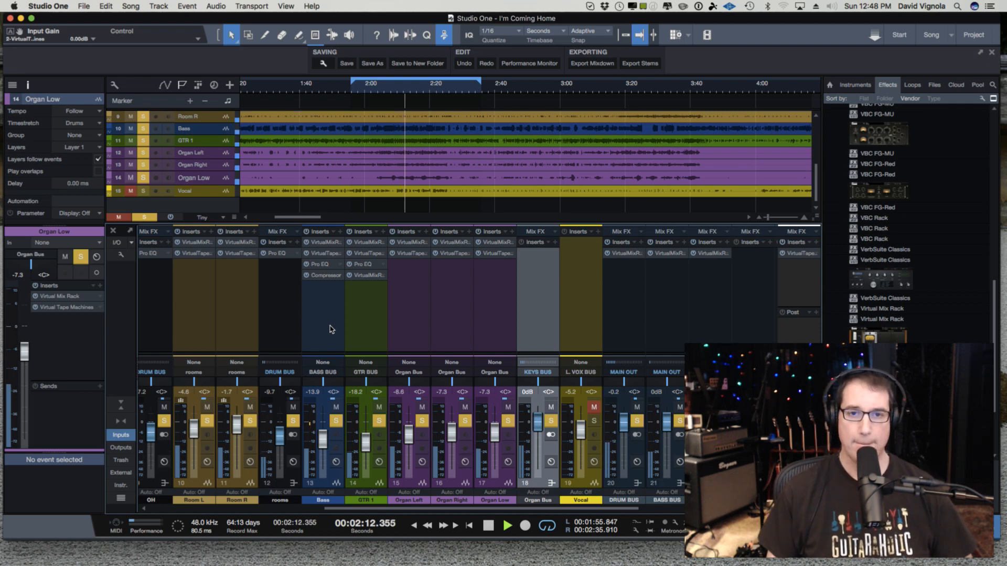
{"action": "key", "text": "space"}
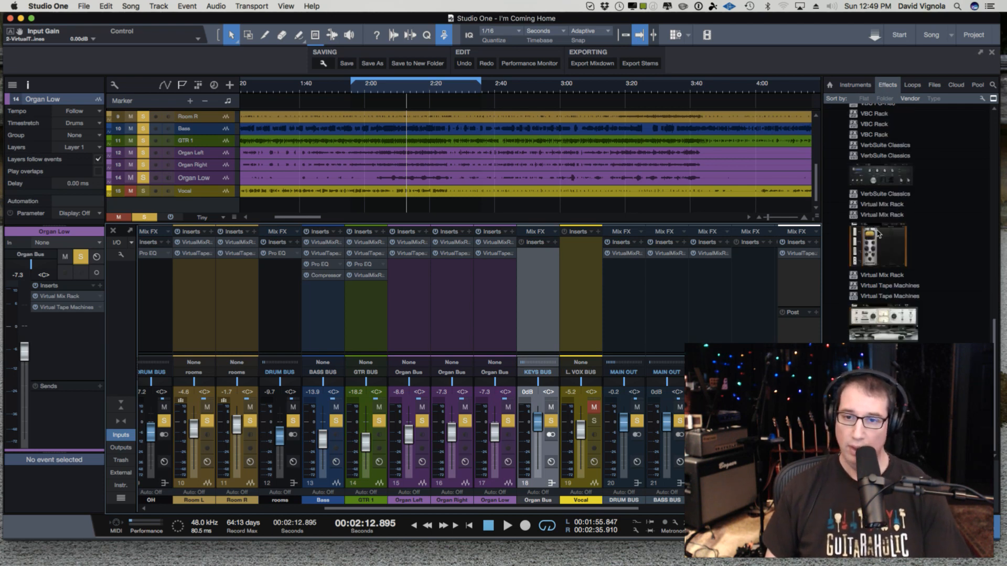
Insert the PreSonus Pro EQ on the Organ Bus and place its window clear of the bus channel
{"action": "scroll", "coordinate": [856, 174], "scroll_direction": "up", "scroll_amount": 10}
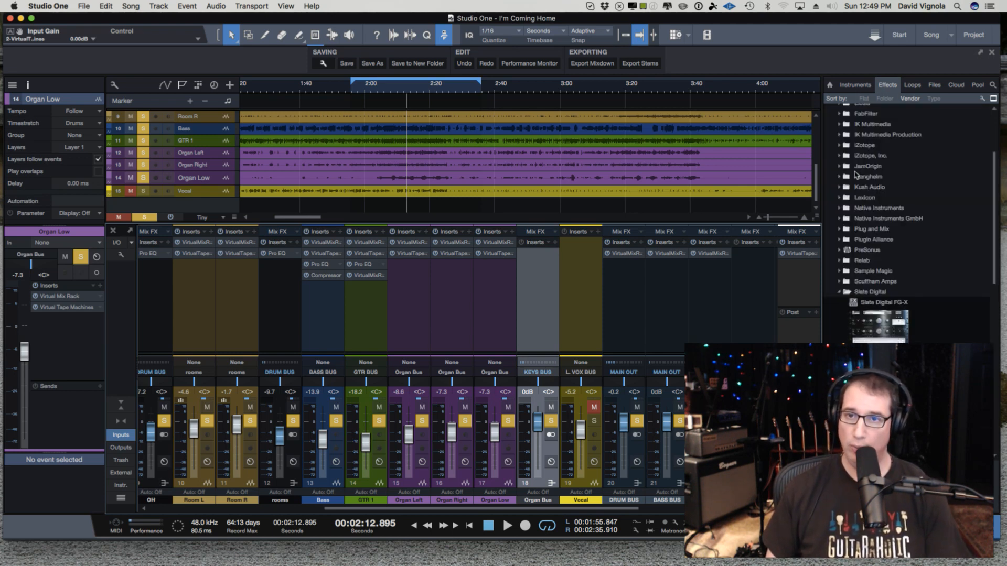
{"action": "left_click", "coordinate": [842, 292]}
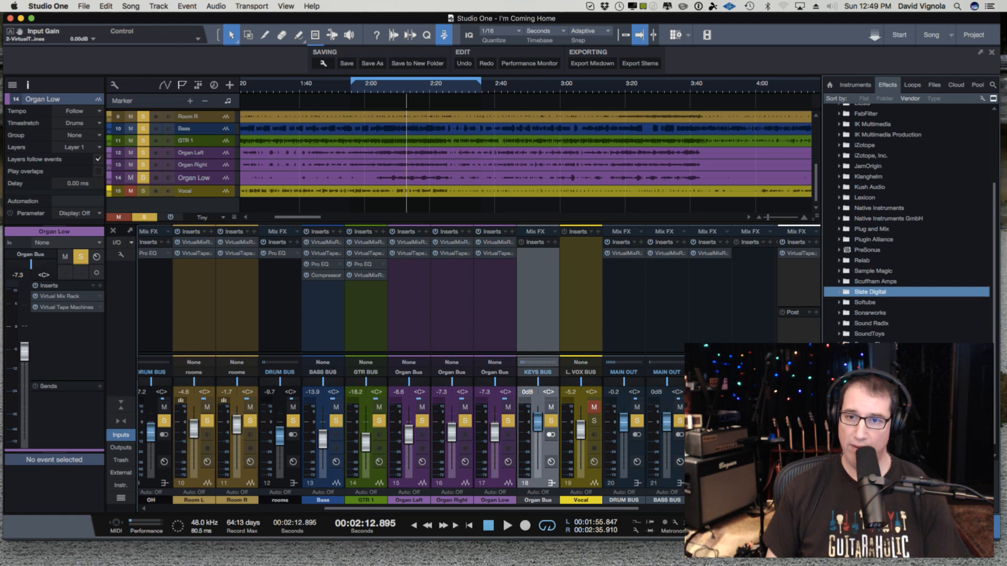
{"action": "left_click", "coordinate": [841, 251]}
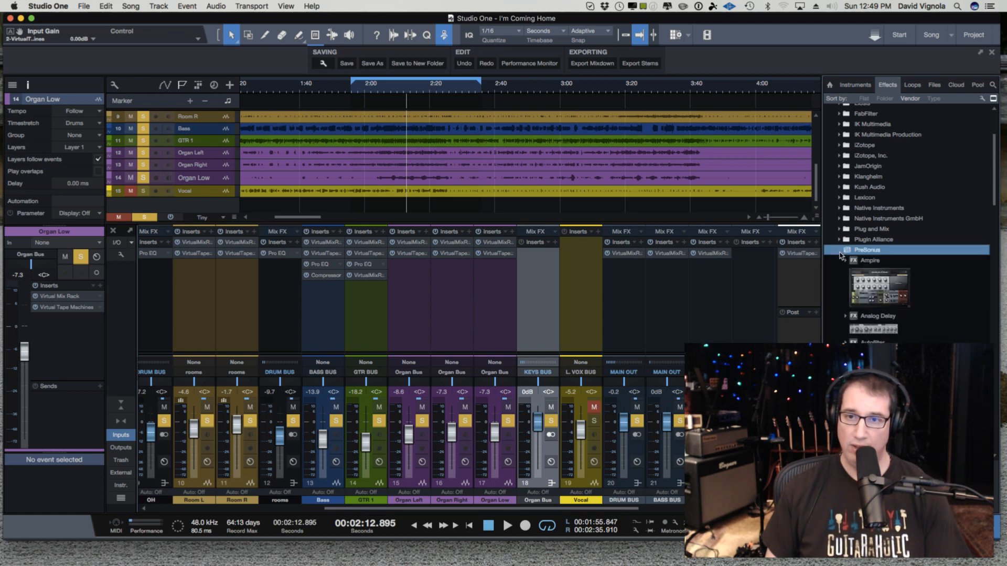
{"action": "scroll", "coordinate": [878, 315], "scroll_direction": "down", "scroll_amount": 4}
{"action": "scroll", "coordinate": [878, 314], "scroll_direction": "down", "scroll_amount": 10}
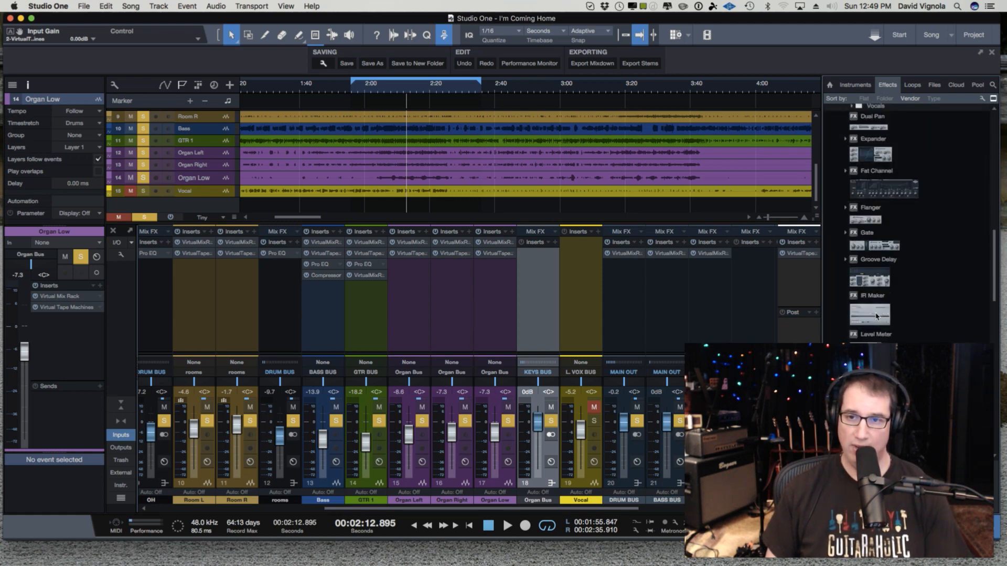
{"action": "scroll", "coordinate": [876, 314], "scroll_direction": "down", "scroll_amount": 5}
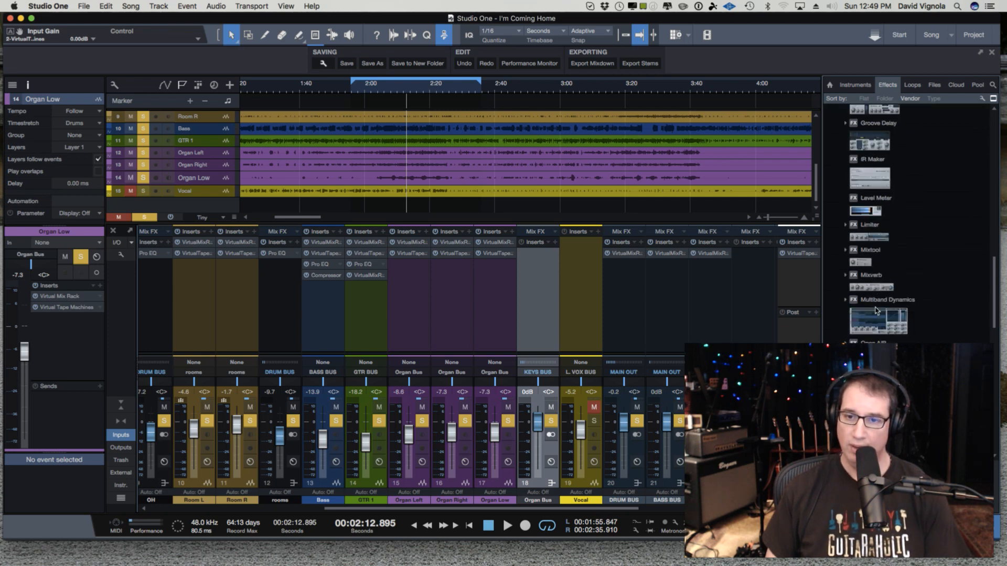
{"action": "scroll", "coordinate": [875, 312], "scroll_direction": "down", "scroll_amount": 6}
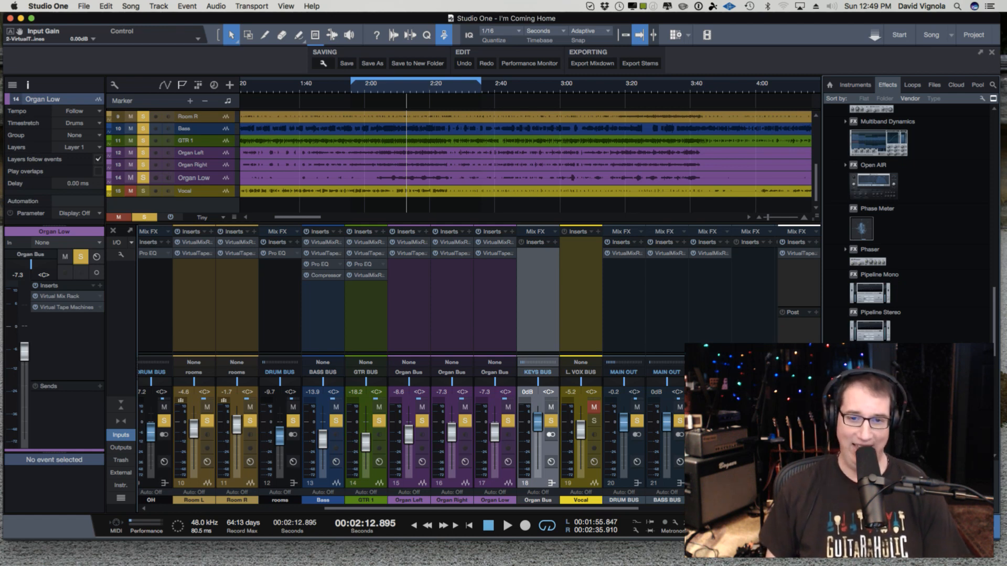
{"action": "left_click_drag", "start_coordinate": [873, 350], "coordinate": [536, 253]}
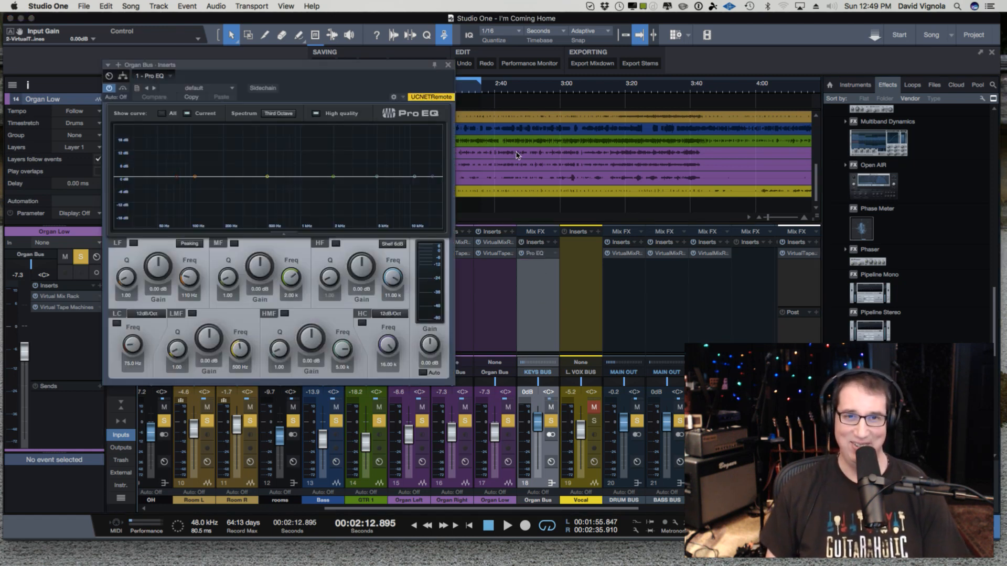
{"action": "left_click_drag", "start_coordinate": [352, 65], "coordinate": [376, 136]}
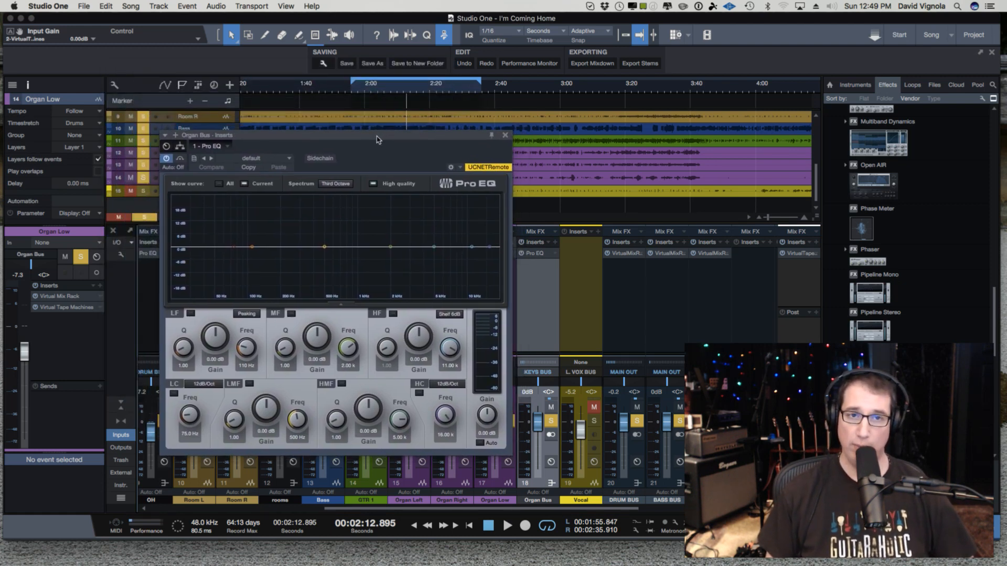
Enable the low cut in the Organ Bus Pro EQ and set its frequency to 201 Hz while auditioning the organs
{"action": "key", "text": "space"}
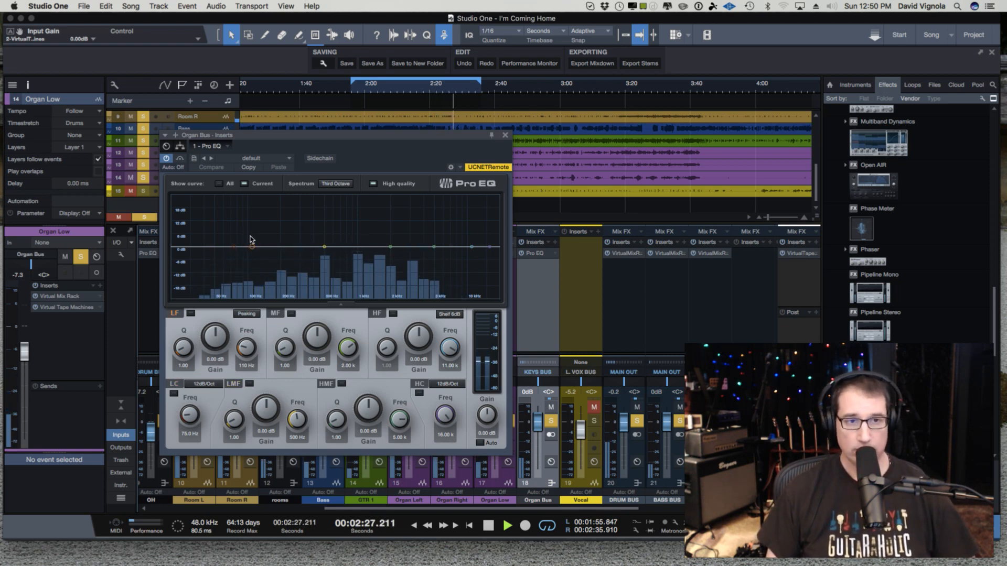
{"action": "key", "text": "space"}
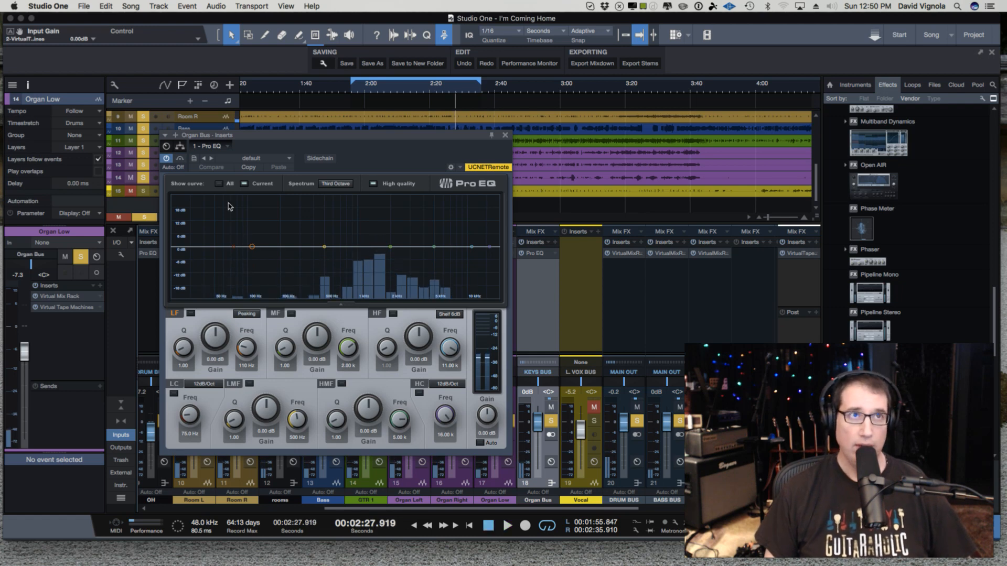
{"action": "left_click", "coordinate": [173, 394]}
{"action": "left_click_drag", "start_coordinate": [188, 416], "coordinate": [188, 412]}
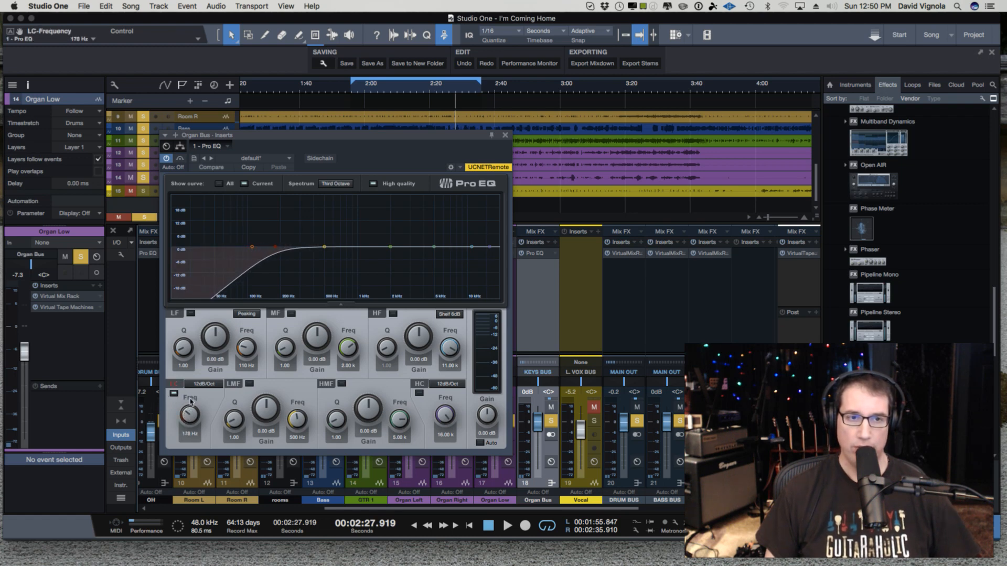
{"action": "key", "text": "space"}
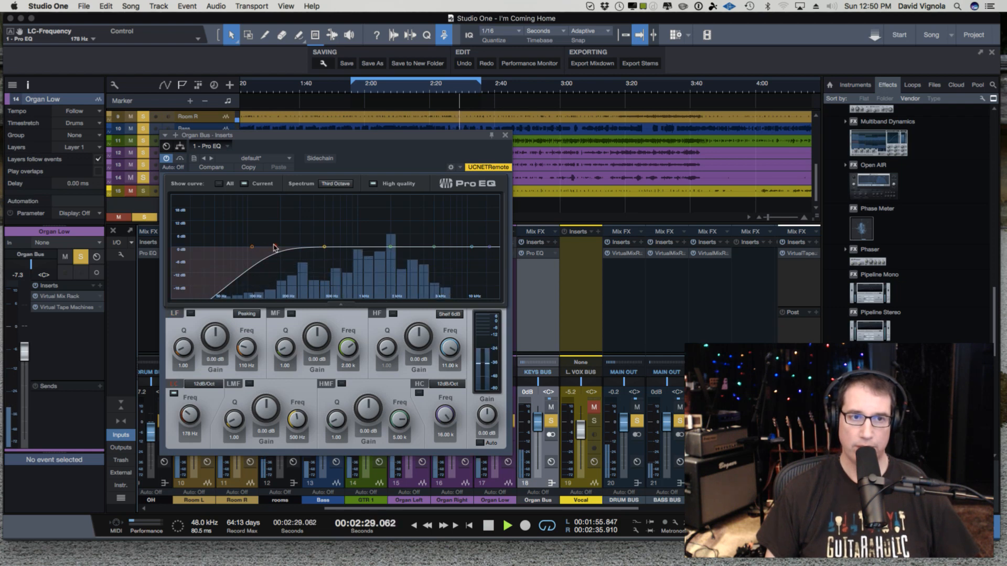
{"action": "left_click_drag", "start_coordinate": [275, 246], "coordinate": [282, 248]}
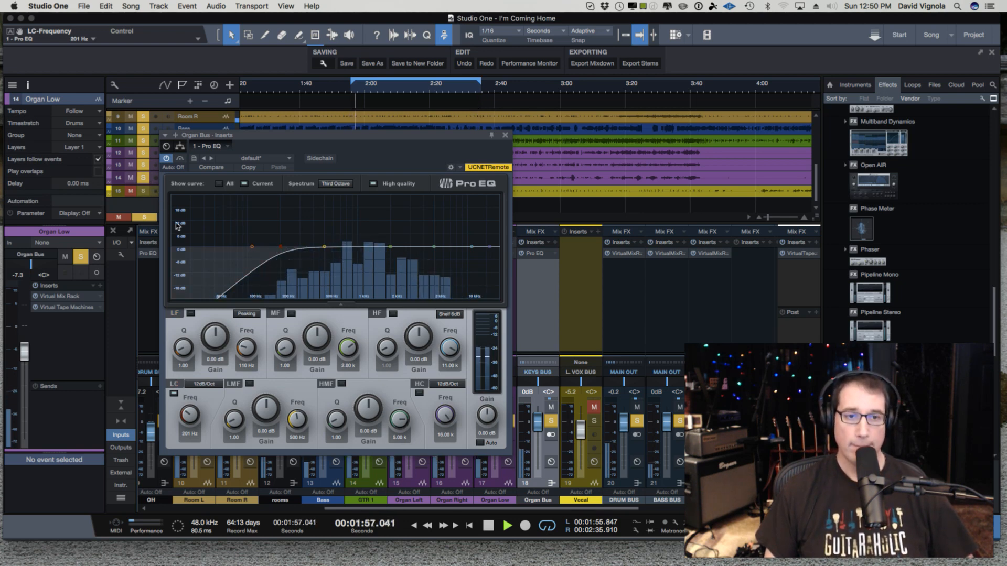
{"action": "key", "text": "space"}
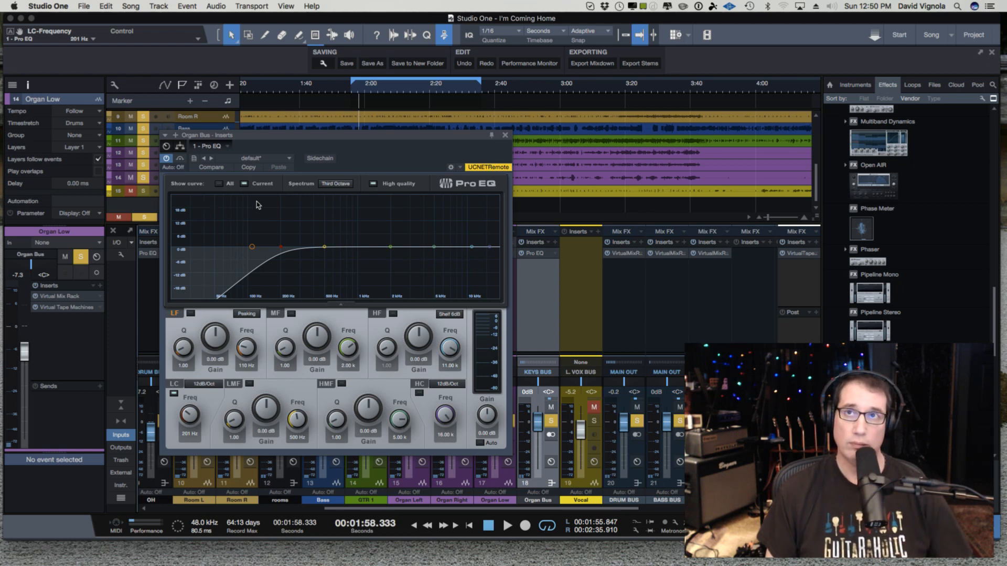
Lower the Organ Bus low-cut frequency to 182 Hz during playback
{"action": "left_click_drag", "start_coordinate": [304, 140], "coordinate": [292, 134]}
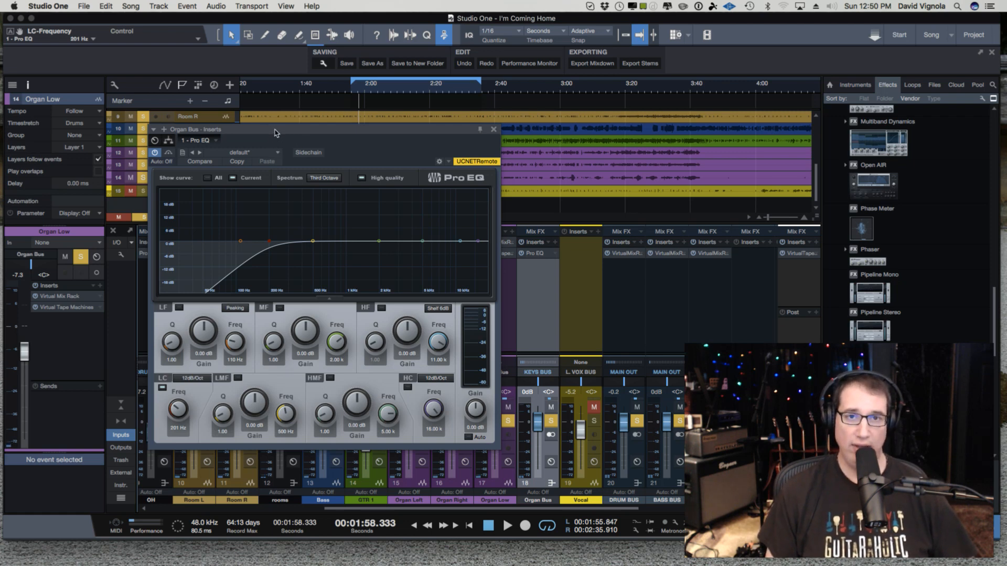
{"action": "left_click_drag", "start_coordinate": [275, 133], "coordinate": [266, 131]}
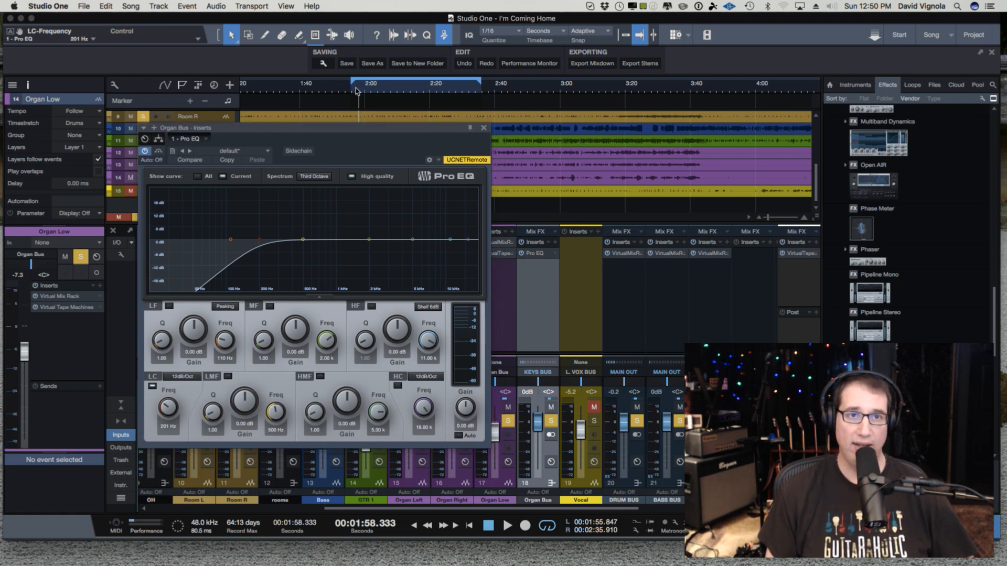
{"action": "key", "text": "space"}
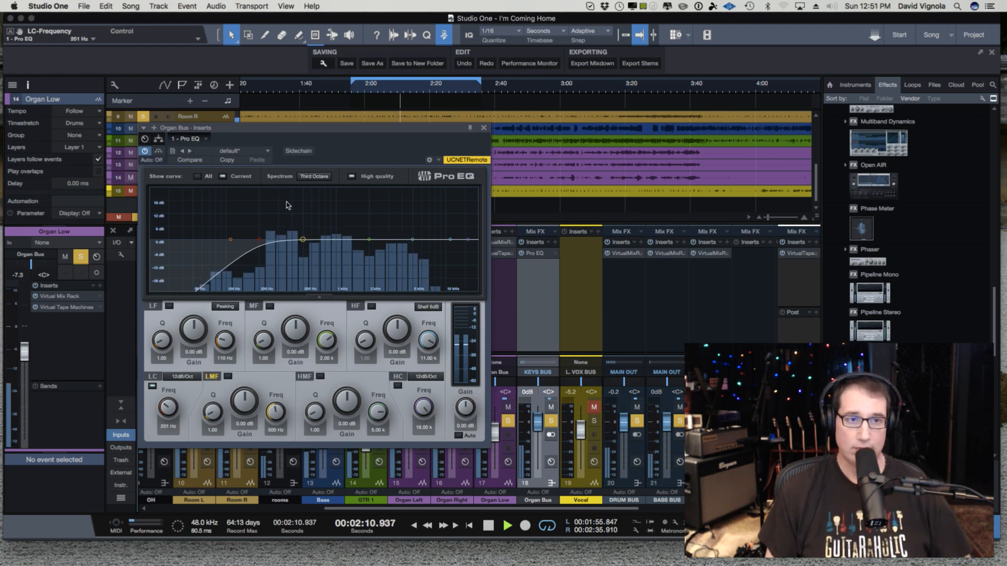
{"action": "left_click_drag", "start_coordinate": [259, 241], "coordinate": [256, 240]}
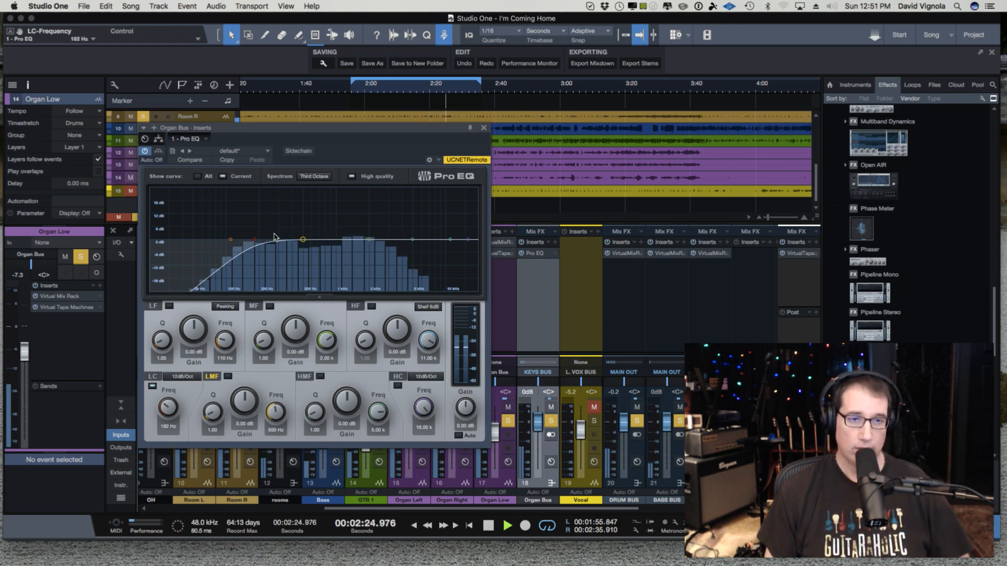
{"action": "key", "text": "space"}
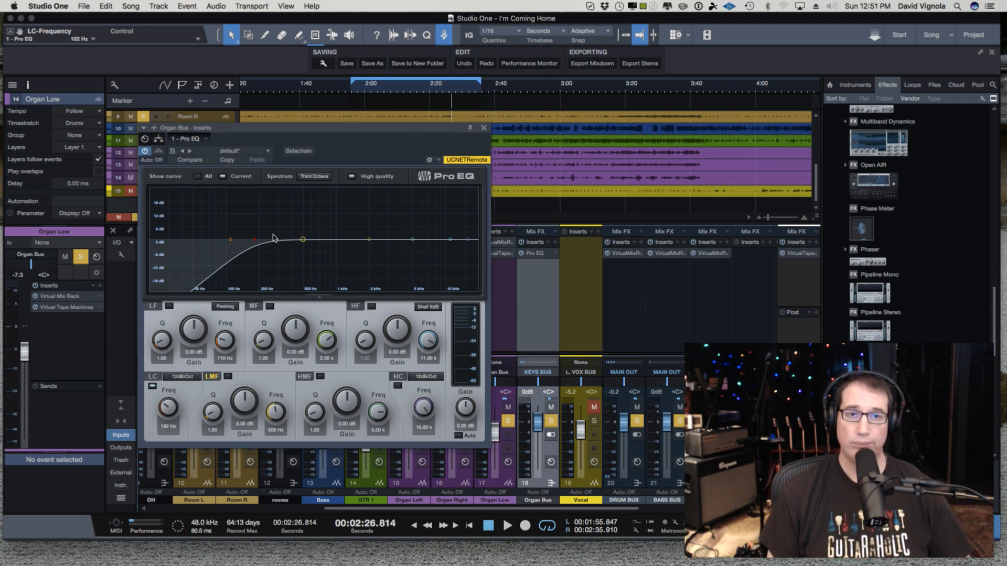
During playback, boost the Organ Bus mid-frequency band by about 2.8 dB at about 1.6 kHz
{"action": "key", "text": "space"}
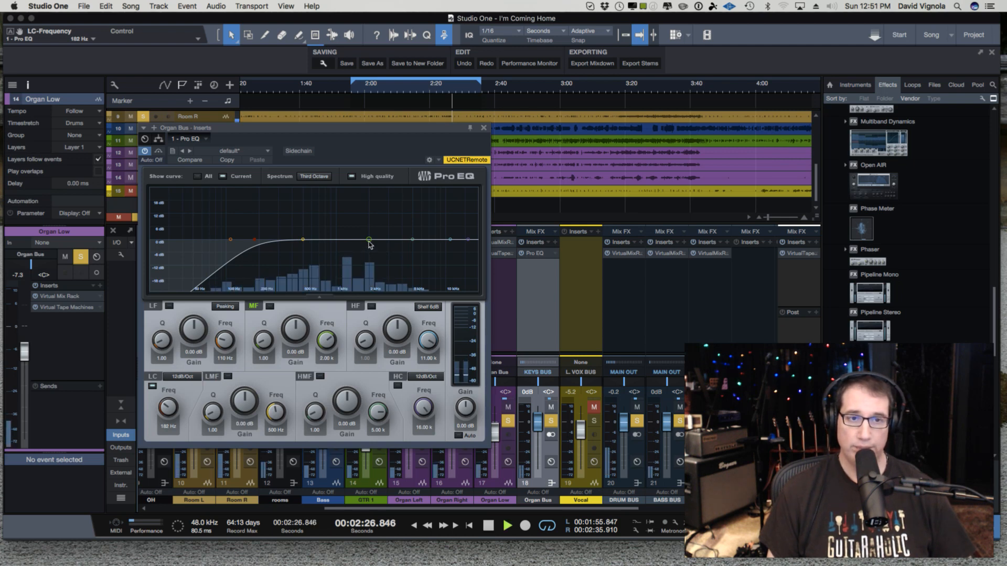
{"action": "left_click_drag", "start_coordinate": [369, 239], "coordinate": [358, 235]}
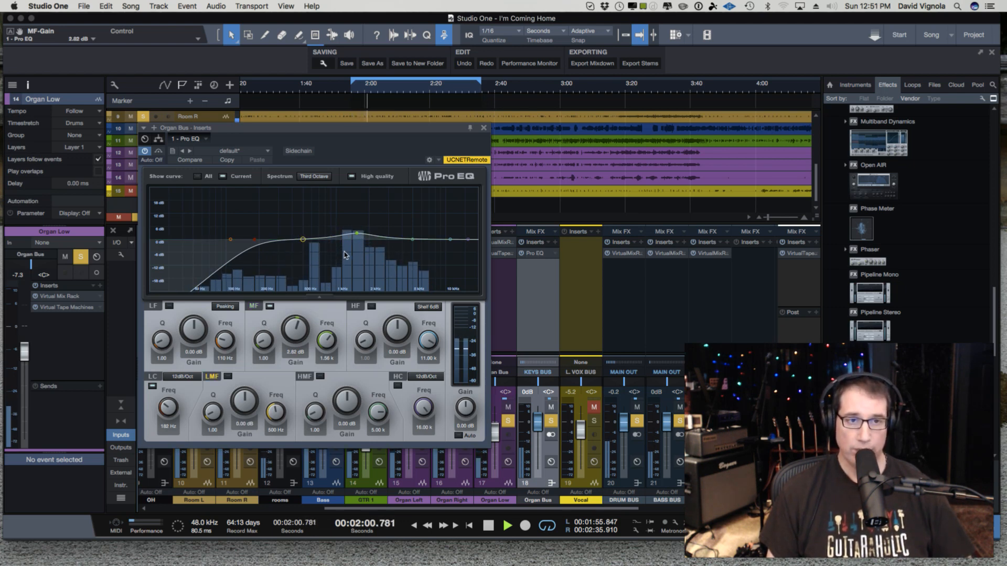
{"action": "key", "text": "space"}
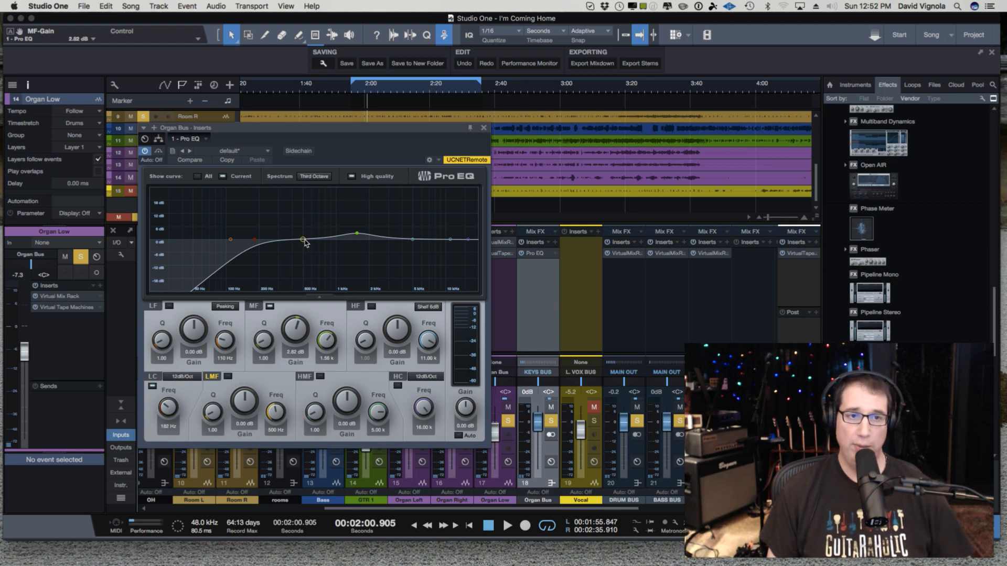
Sweep a narrow low-mid boost on the Organ Bus EQ during playback, and cut about 4.5 dB at about 790 Hz with Q 2.68
{"action": "left_click_drag", "start_coordinate": [304, 243], "coordinate": [293, 231]}
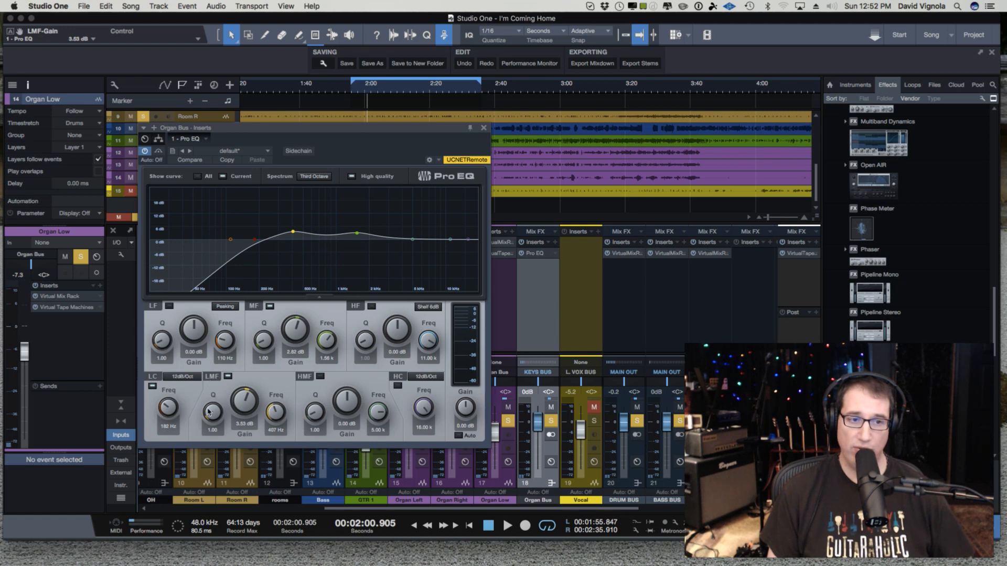
{"action": "left_click_drag", "start_coordinate": [210, 413], "coordinate": [238, 355]}
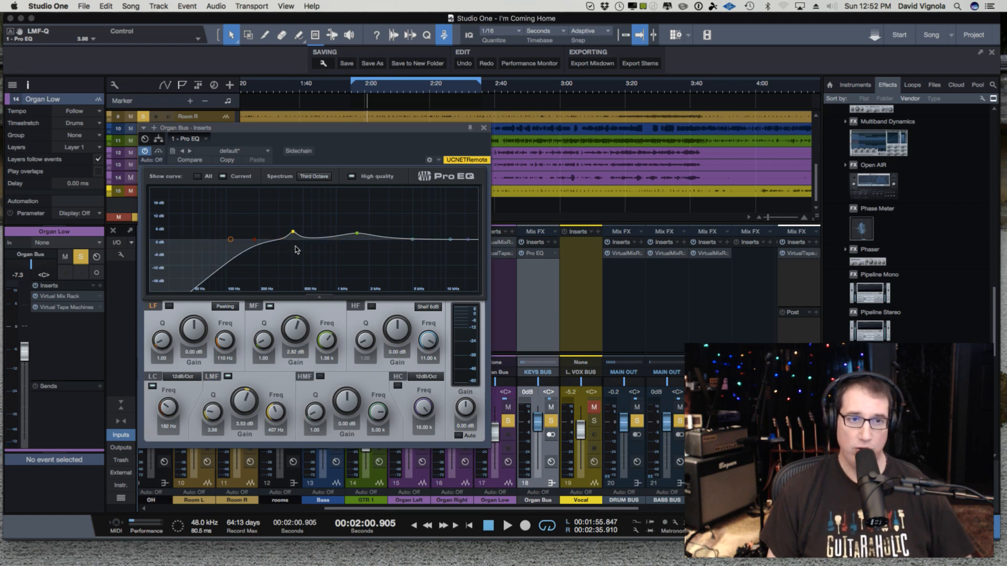
{"action": "key", "text": "space"}
{"action": "left_click_drag", "start_coordinate": [292, 232], "coordinate": [302, 196]}
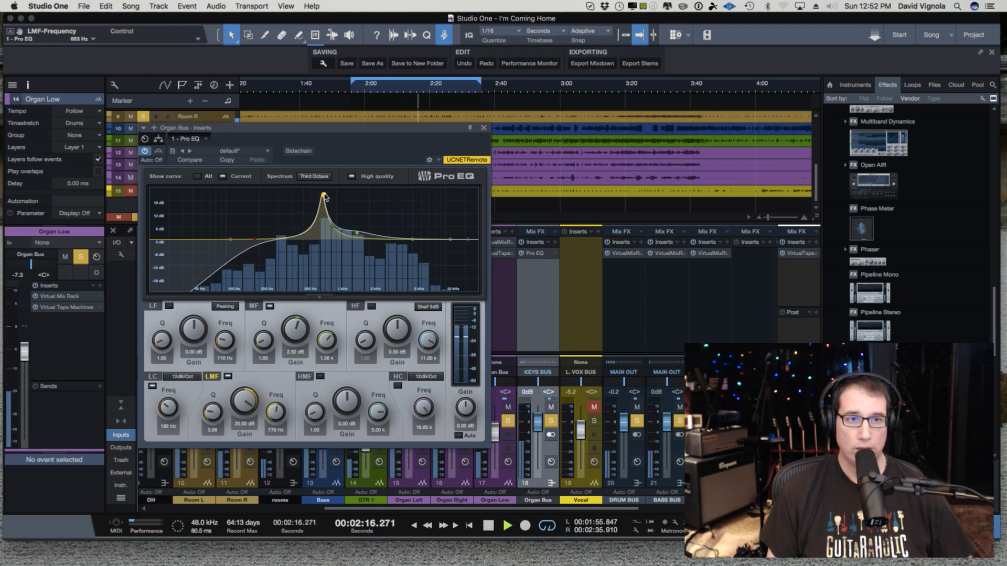
{"action": "left_click_drag", "start_coordinate": [328, 197], "coordinate": [325, 196]}
{"action": "key", "text": "space"}
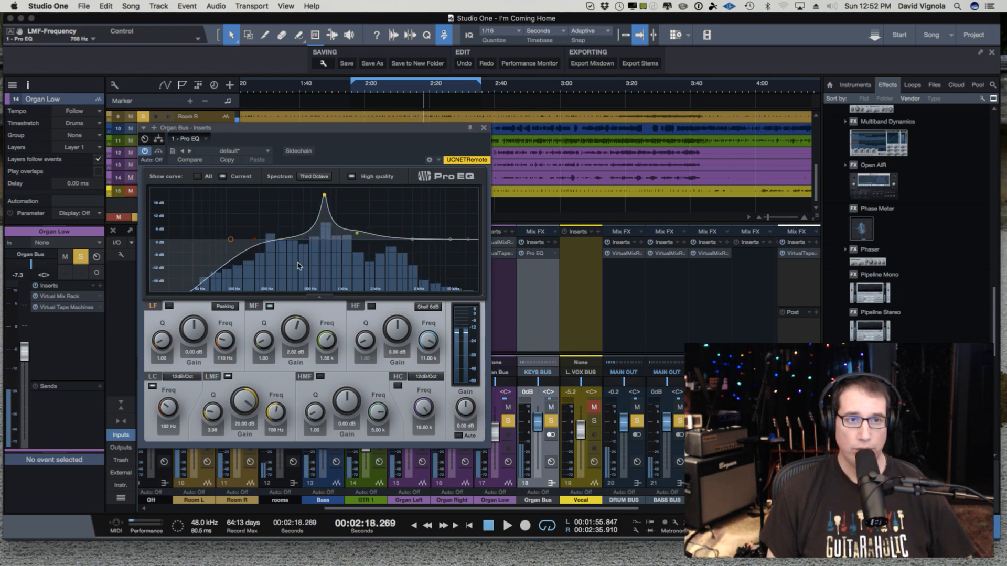
{"action": "left_click_drag", "start_coordinate": [245, 402], "coordinate": [239, 435]}
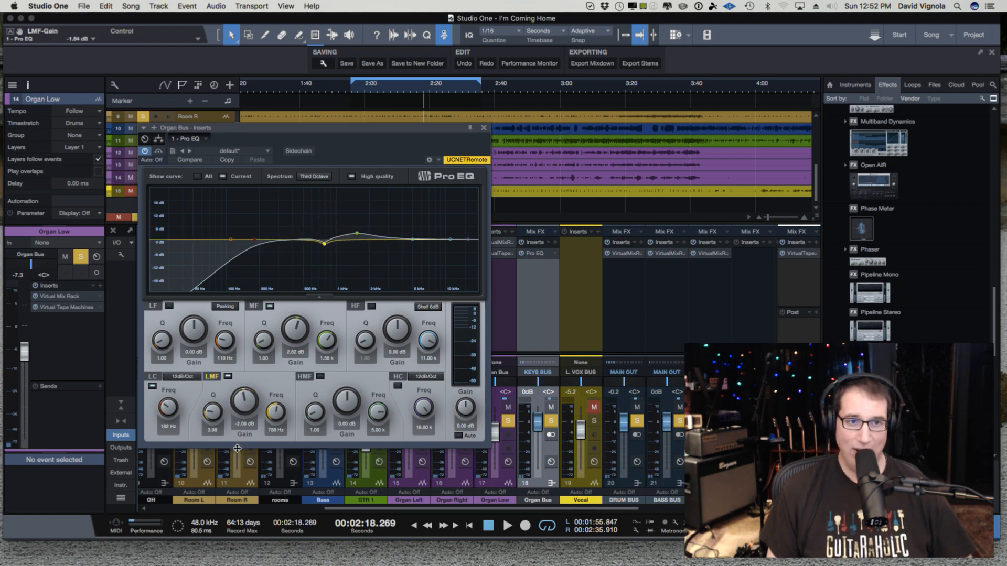
{"action": "left_click_drag", "start_coordinate": [236, 454], "coordinate": [208, 423]}
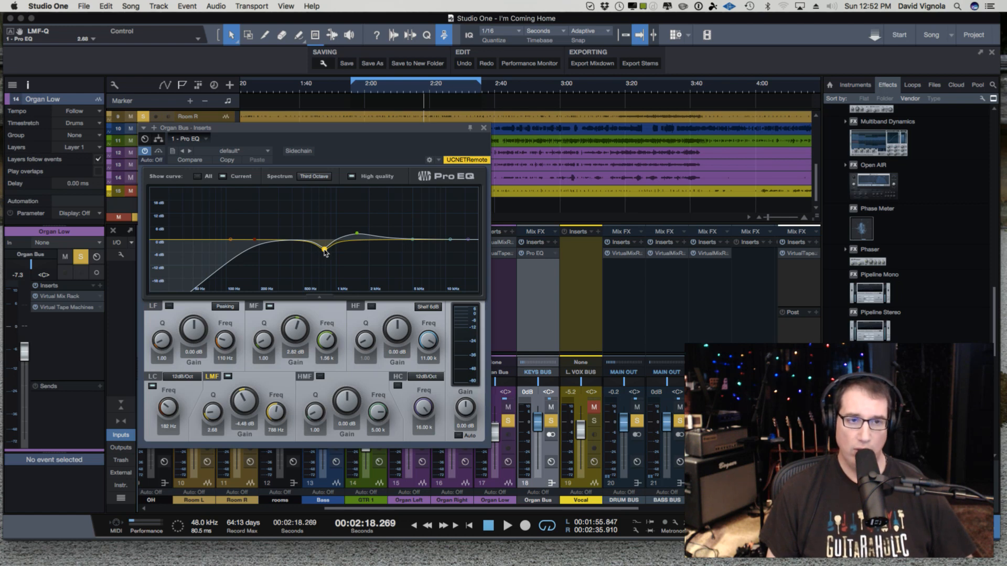
Sweep the Organ Bus low-mid band during playback and settle on a 3.73 dB cut at 513 Hz with a Q of 1.52
{"action": "key", "text": "space"}
{"action": "left_click_drag", "start_coordinate": [325, 250], "coordinate": [303, 199]}
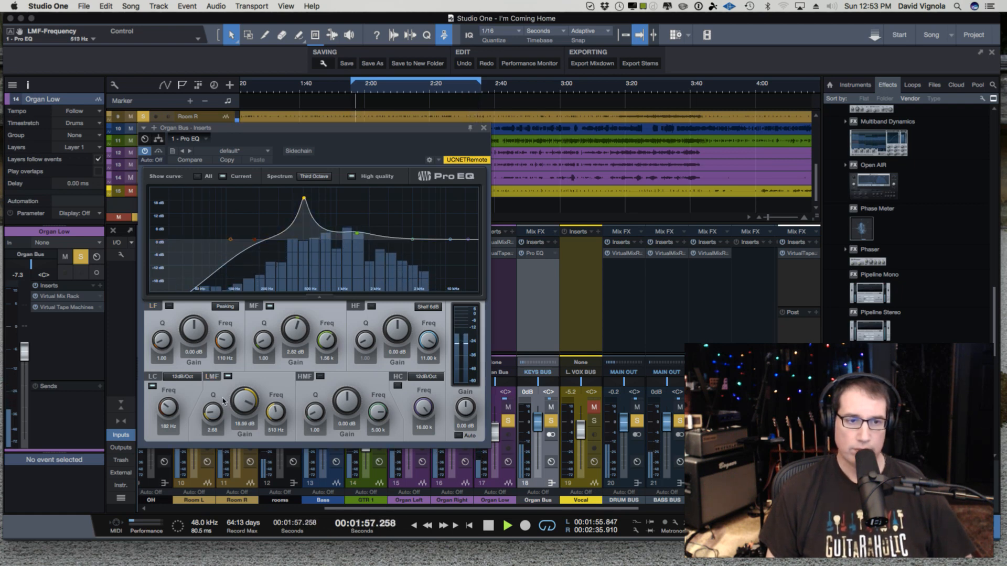
{"action": "left_click_drag", "start_coordinate": [243, 402], "coordinate": [231, 451]}
{"action": "key", "text": "space"}
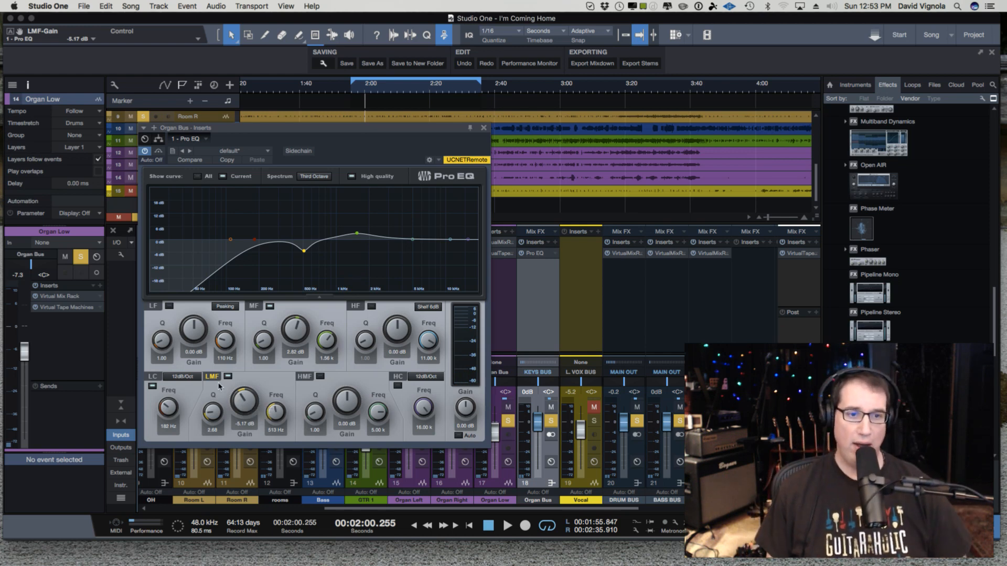
{"action": "left_click_drag", "start_coordinate": [237, 406], "coordinate": [207, 419]}
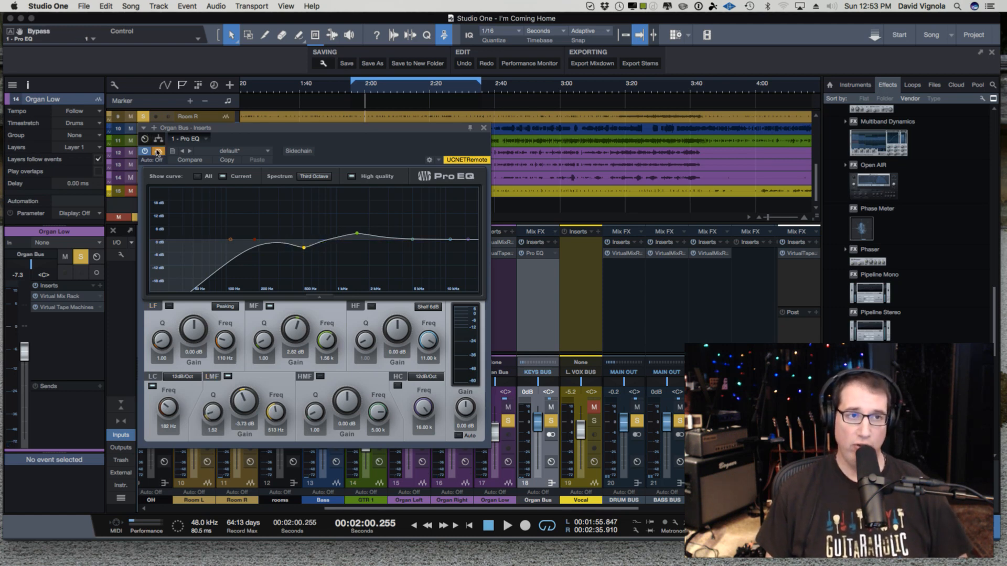
Compare the organs with the Organ Bus Pro EQ bypassed and active during playback, and close its window
{"action": "key", "text": "space"}
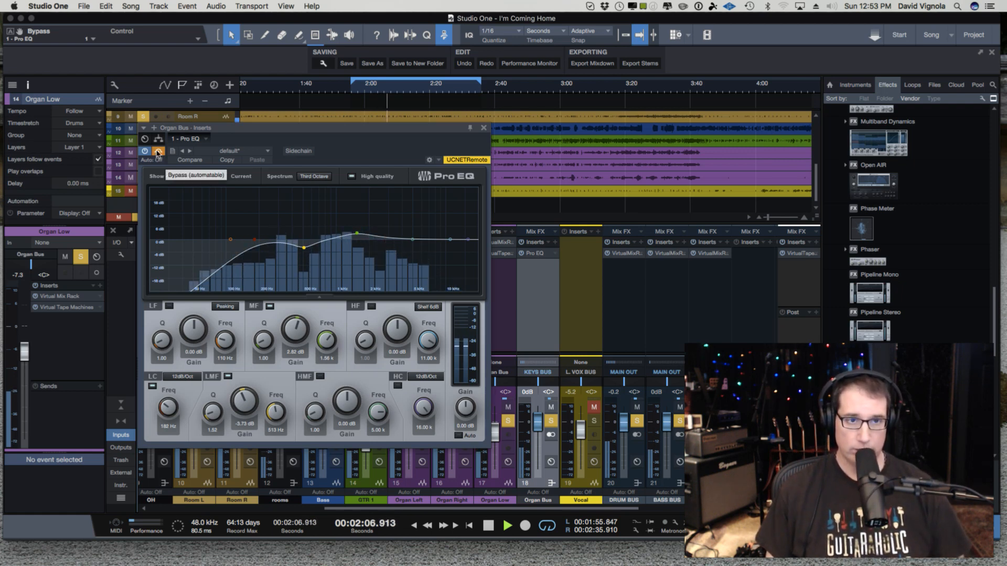
{"action": "left_click", "coordinate": [158, 151]}
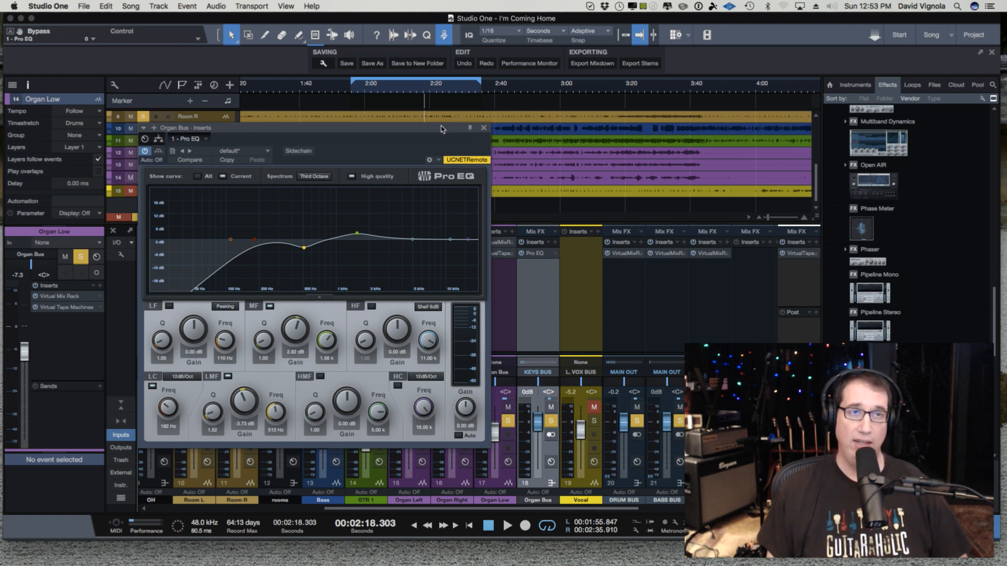
{"action": "left_click_drag", "start_coordinate": [439, 128], "coordinate": [438, 123]}
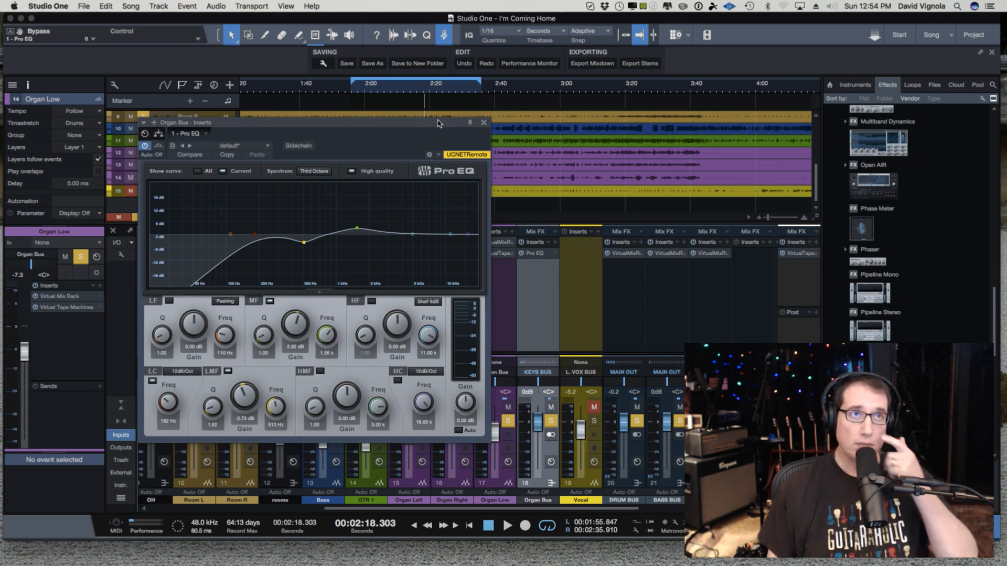
{"action": "left_click", "coordinate": [484, 123]}
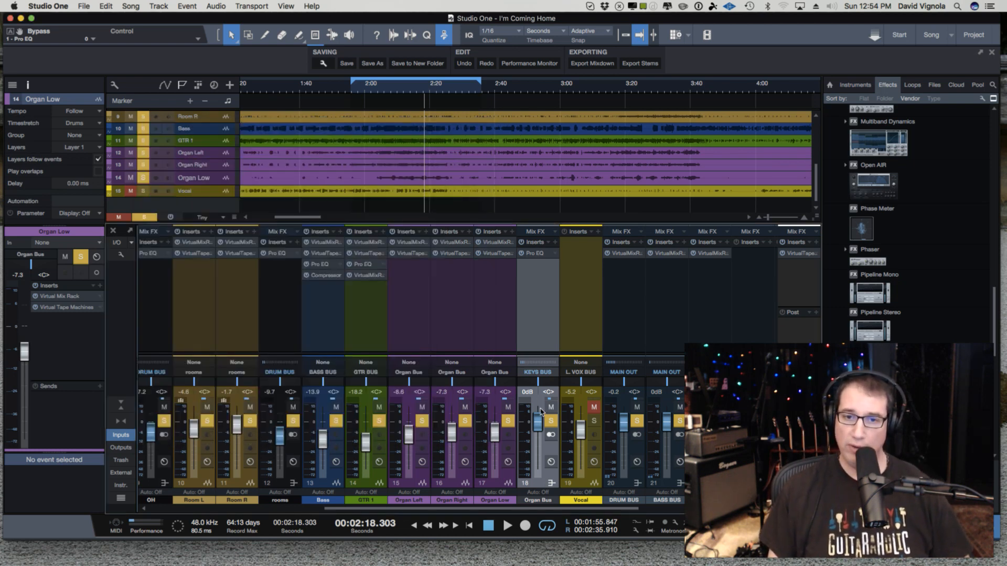
Unmute and solo the Vocal channel, and copy the Virtual Mix Rack and Virtual Tape Machines inserts from Organ Low to it
{"action": "left_click", "coordinate": [585, 481]}
{"action": "left_click", "coordinate": [594, 408]}
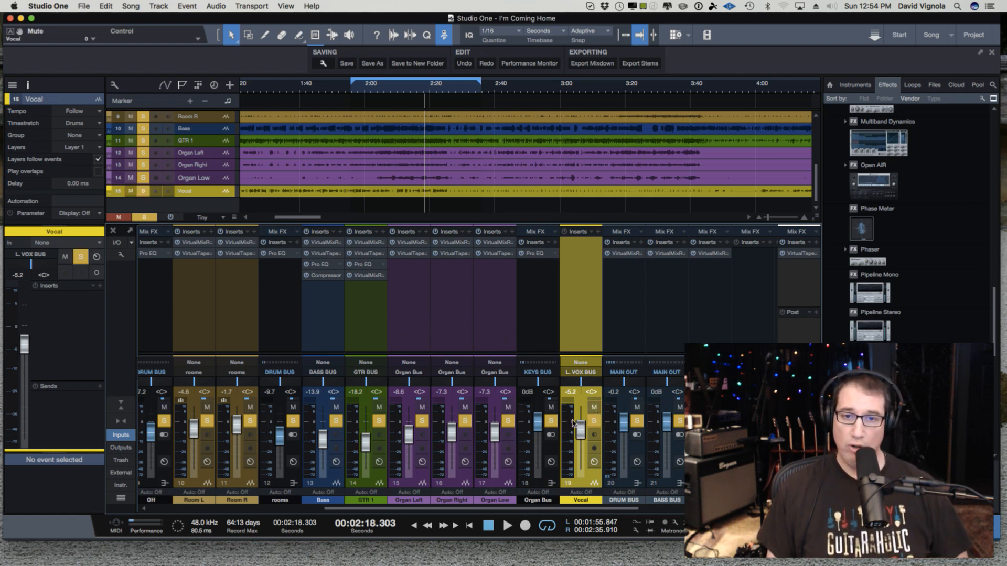
{"action": "left_click_drag", "start_coordinate": [493, 243], "coordinate": [577, 249]}
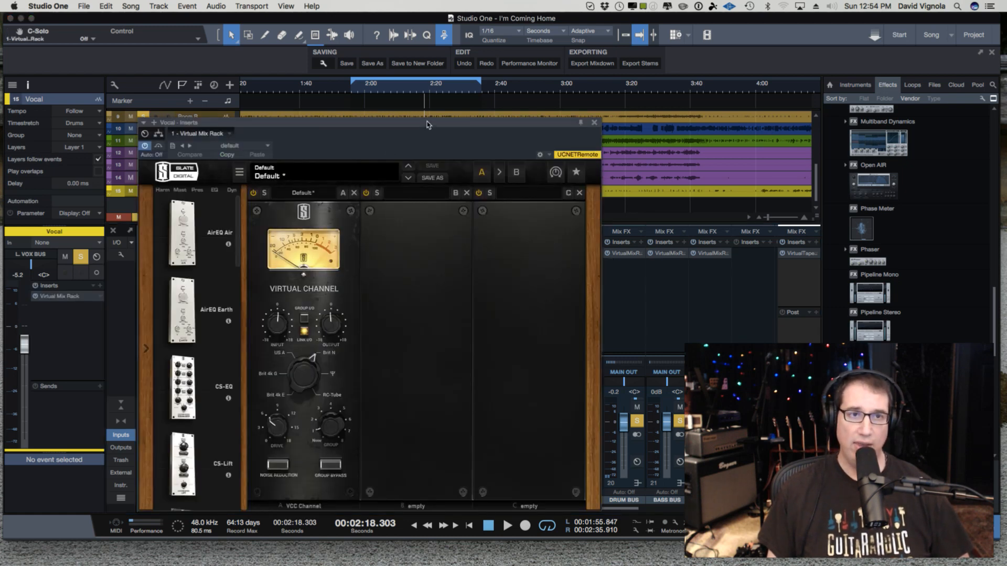
{"action": "left_click", "coordinate": [594, 123]}
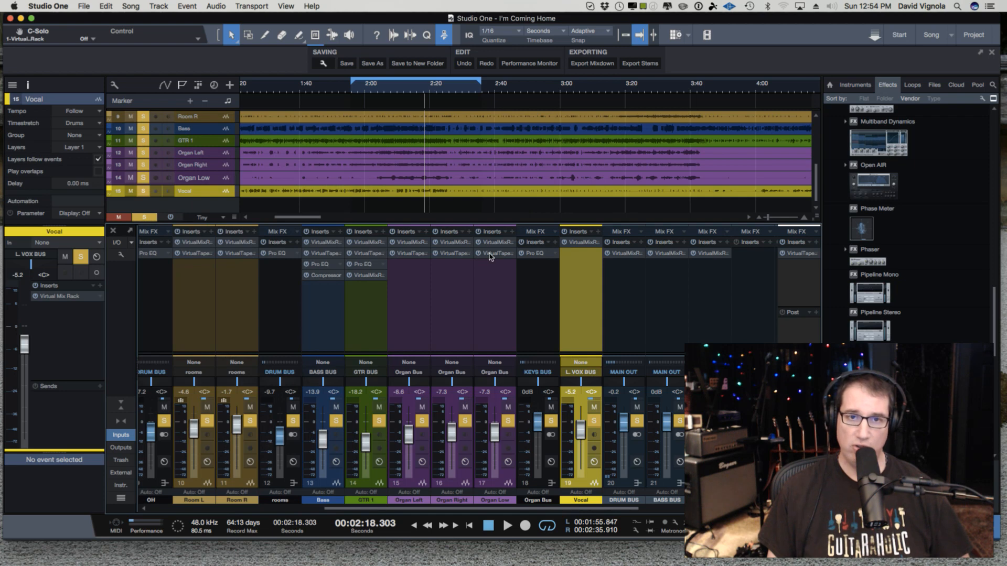
{"action": "left_click_drag", "start_coordinate": [529, 252], "coordinate": [572, 254]}
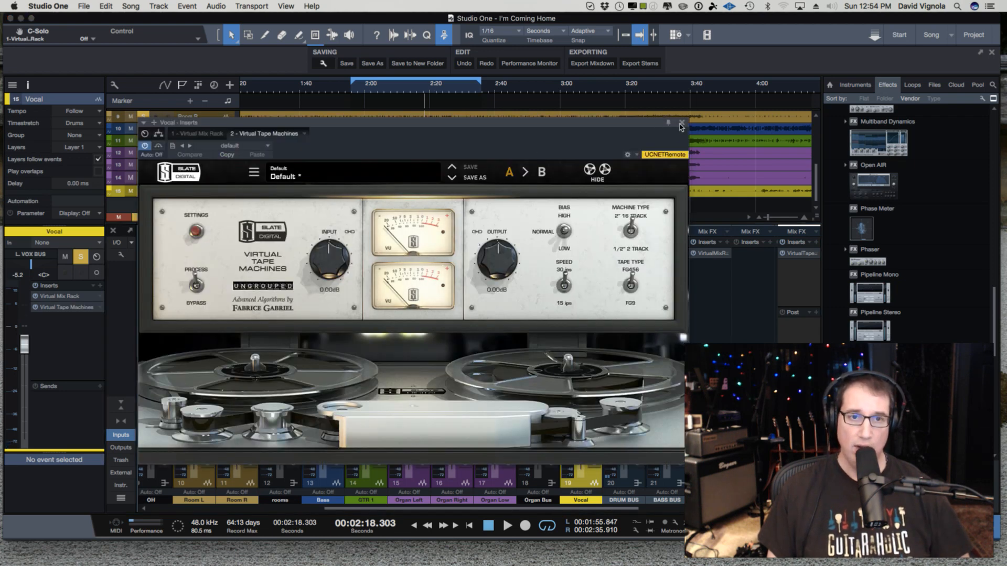
{"action": "left_click", "coordinate": [682, 125]}
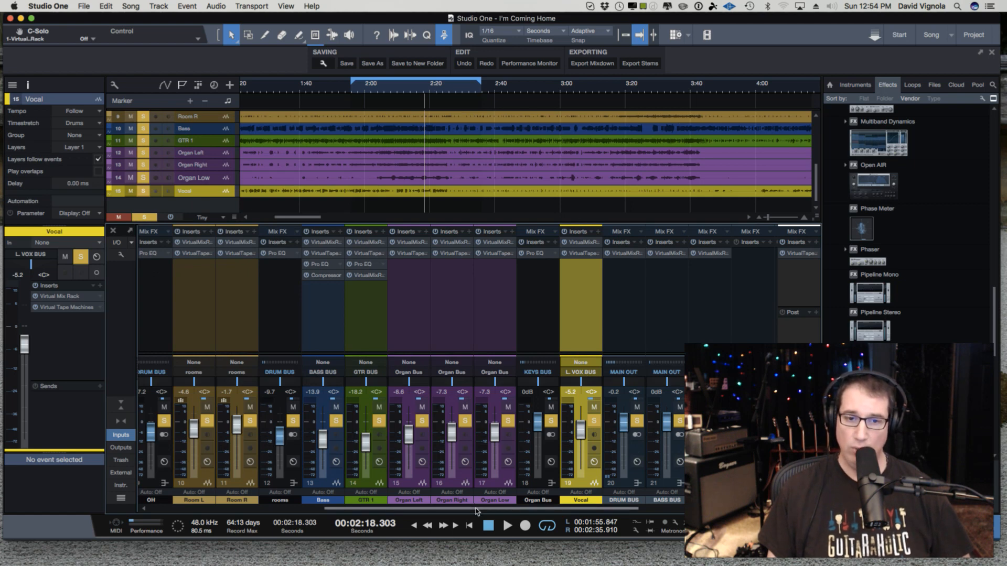
Copy the Virtual Mix Rack from GTR BUS to KEYS BUS and set its mixbuss input to 0.00 dB during playback
{"action": "left_click_drag", "start_coordinate": [475, 510], "coordinate": [575, 510]}
{"action": "left_click", "coordinate": [556, 478]}
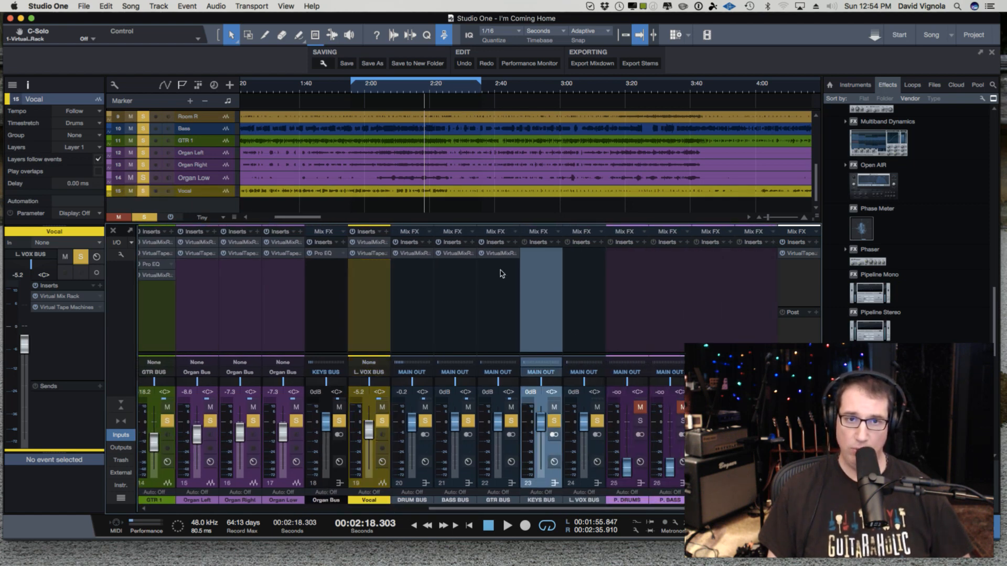
{"action": "left_click_drag", "start_coordinate": [495, 255], "coordinate": [531, 258]}
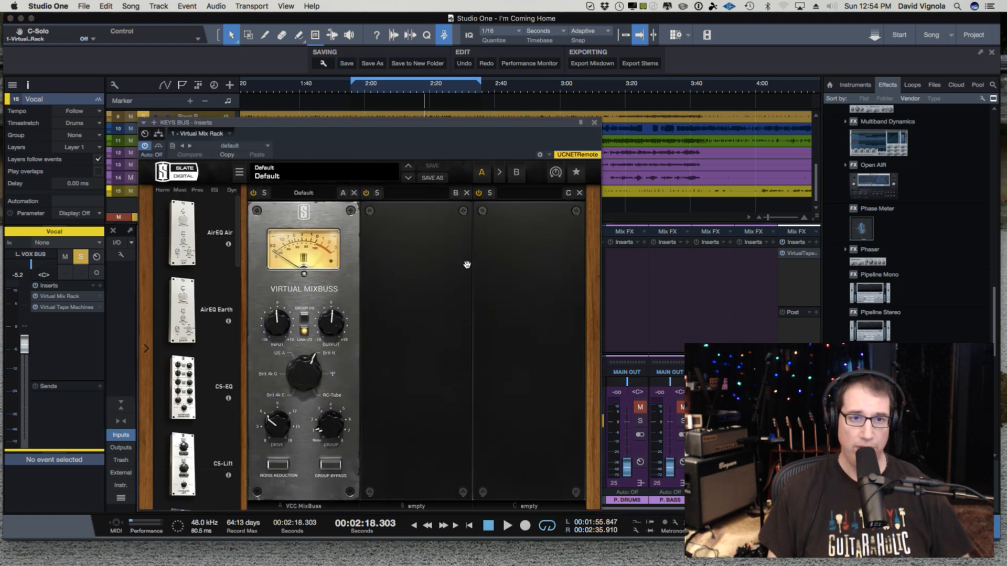
{"action": "key", "text": "space"}
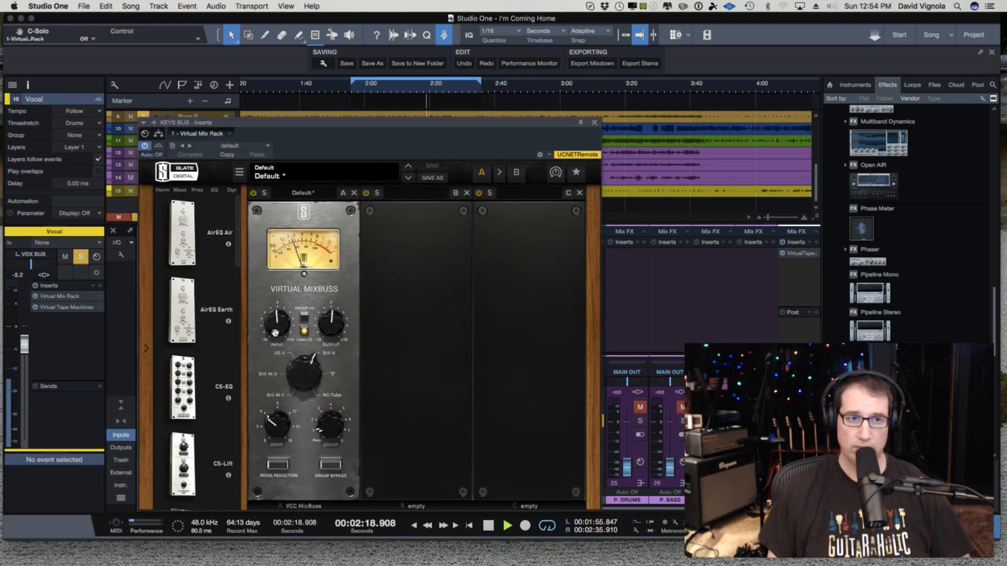
{"action": "left_click_drag", "start_coordinate": [275, 331], "coordinate": [277, 312]}
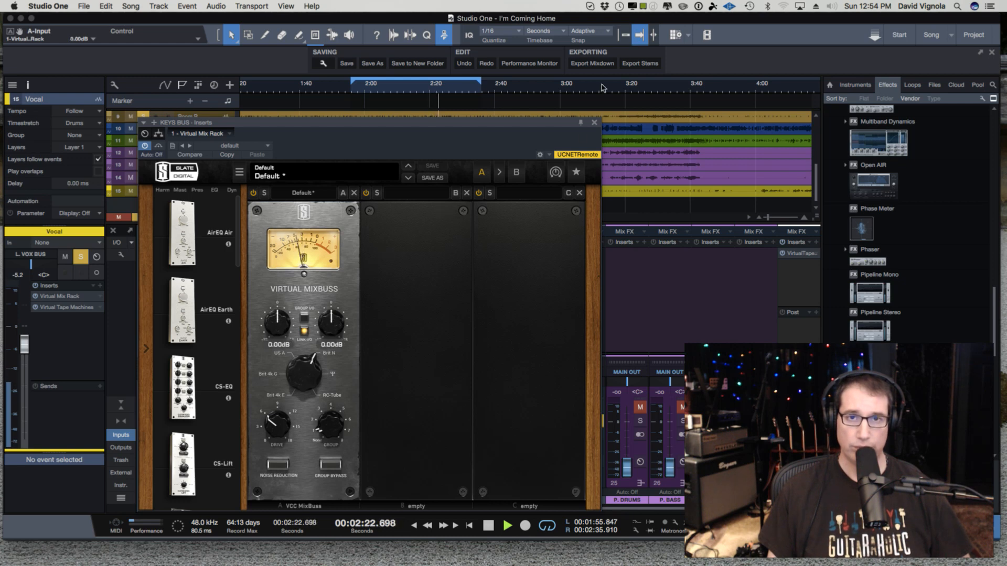
{"action": "left_click", "coordinate": [596, 123]}
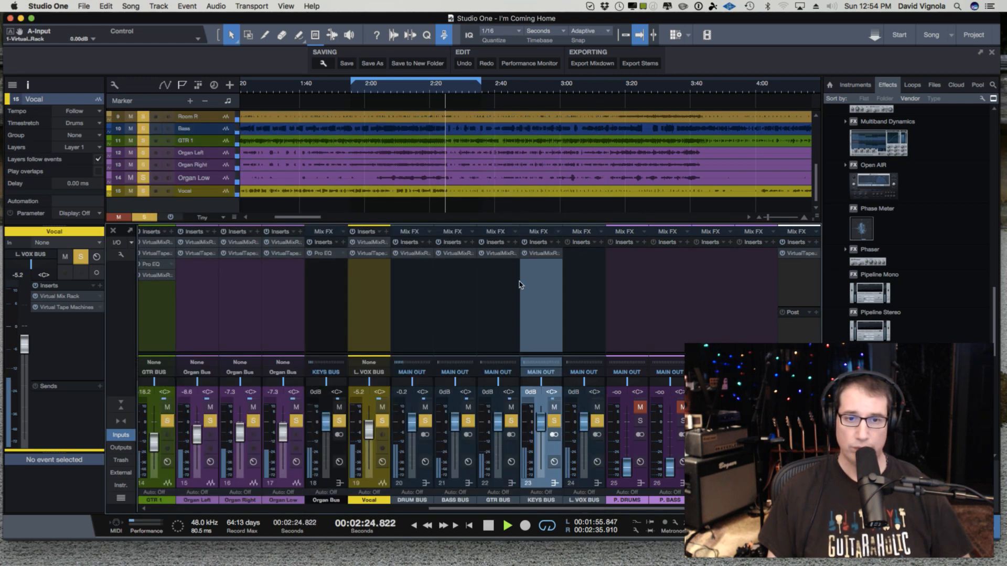
{"action": "key", "text": "space"}
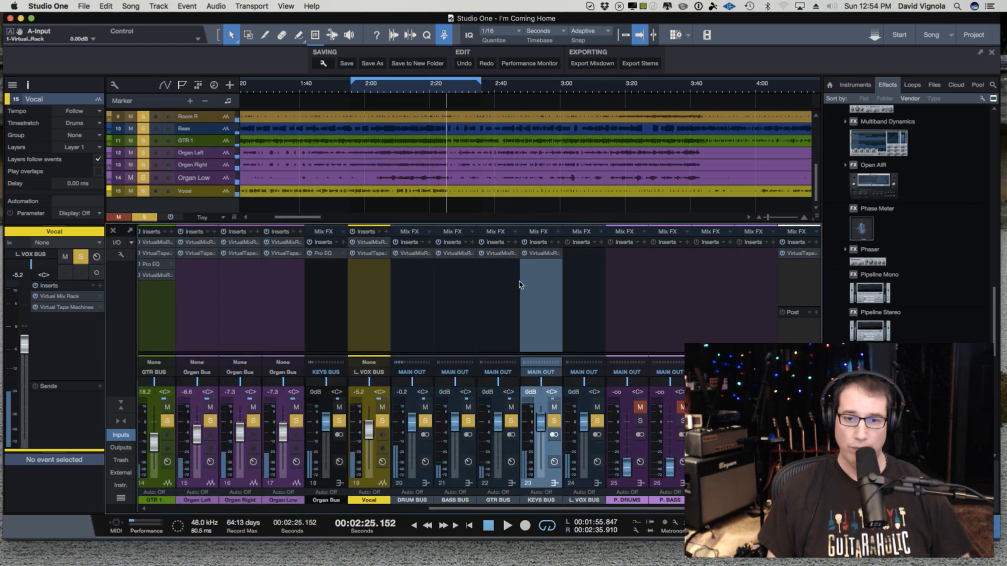
Copy the Virtual Mix Rack with its Virtual Mixbuss module to the L. VOX BUS, and select the Vocal channel
{"action": "left_click", "coordinate": [577, 256]}
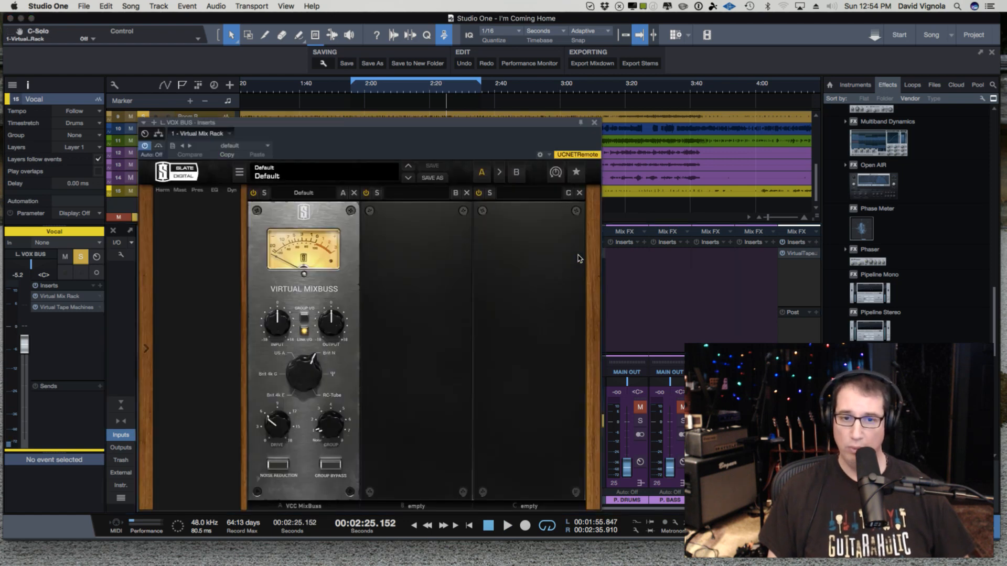
{"action": "left_click", "coordinate": [594, 124]}
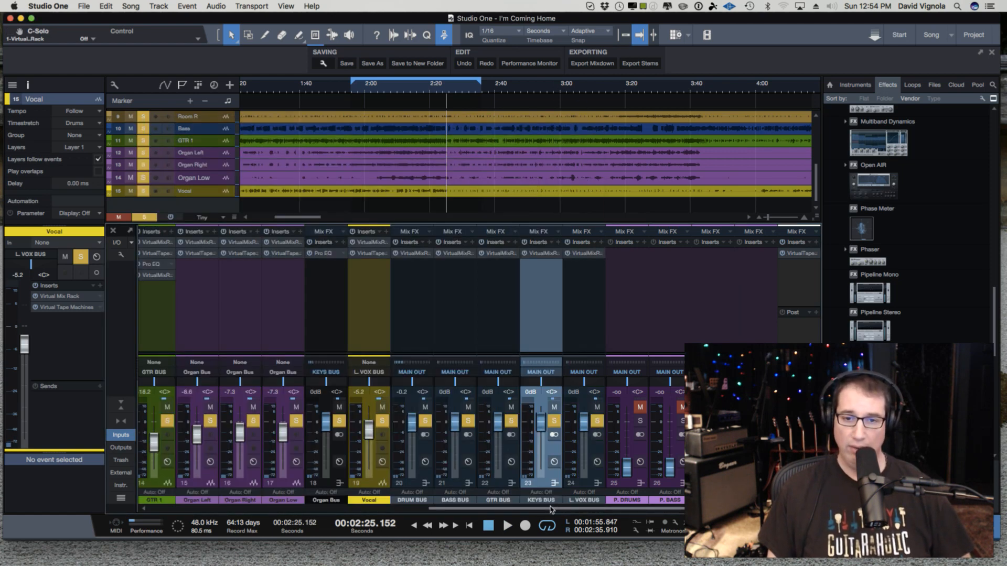
{"action": "left_click_drag", "start_coordinate": [551, 509], "coordinate": [469, 506]}
{"action": "left_click", "coordinate": [546, 483]}
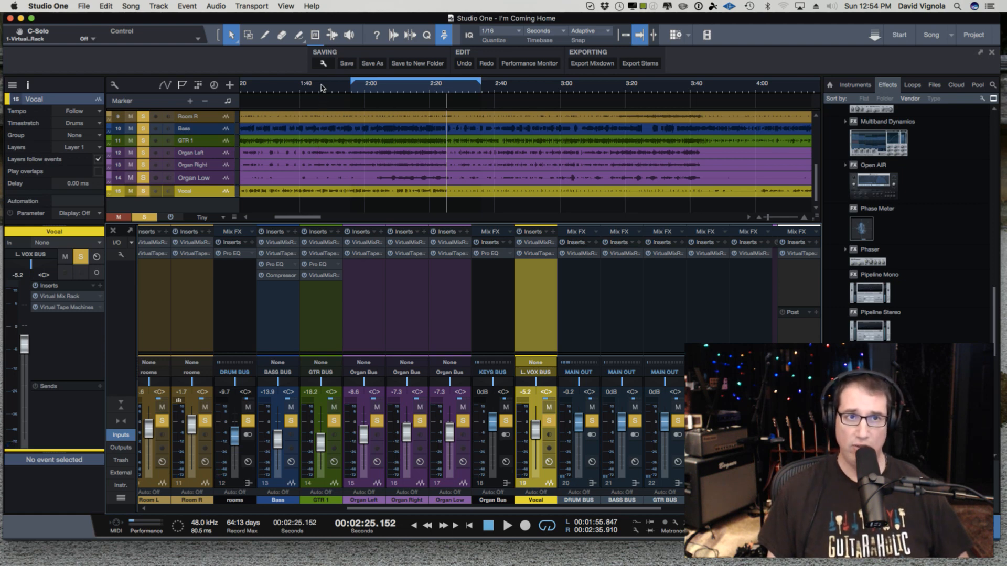
Set the loop range from 00:42.477 to 01:09.347 with the playhead at 00:45.212, and make the Vocal track taller
{"action": "scroll", "coordinate": [321, 88], "scroll_direction": "left", "scroll_amount": 10}
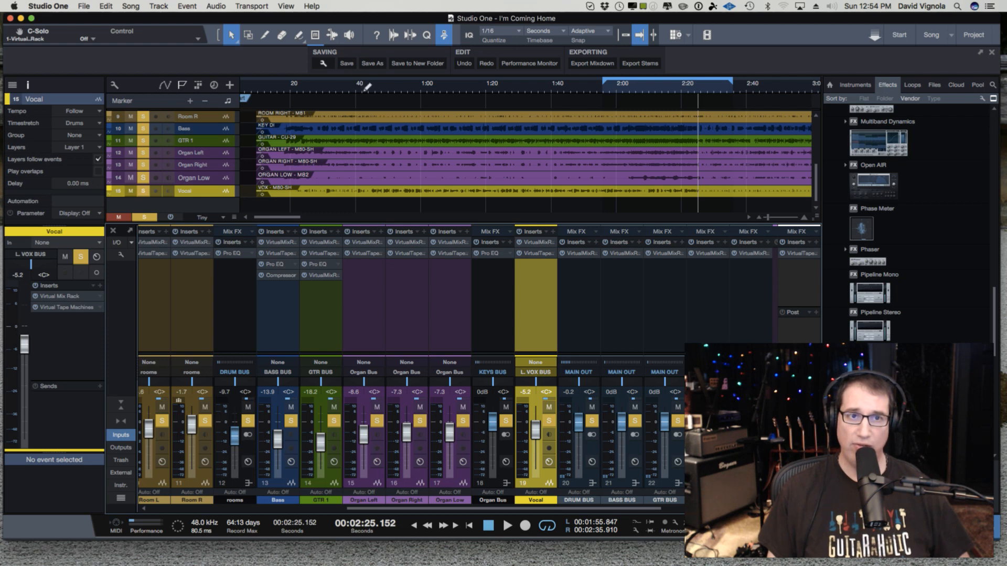
{"action": "left_click_drag", "start_coordinate": [367, 88], "coordinate": [450, 88]}
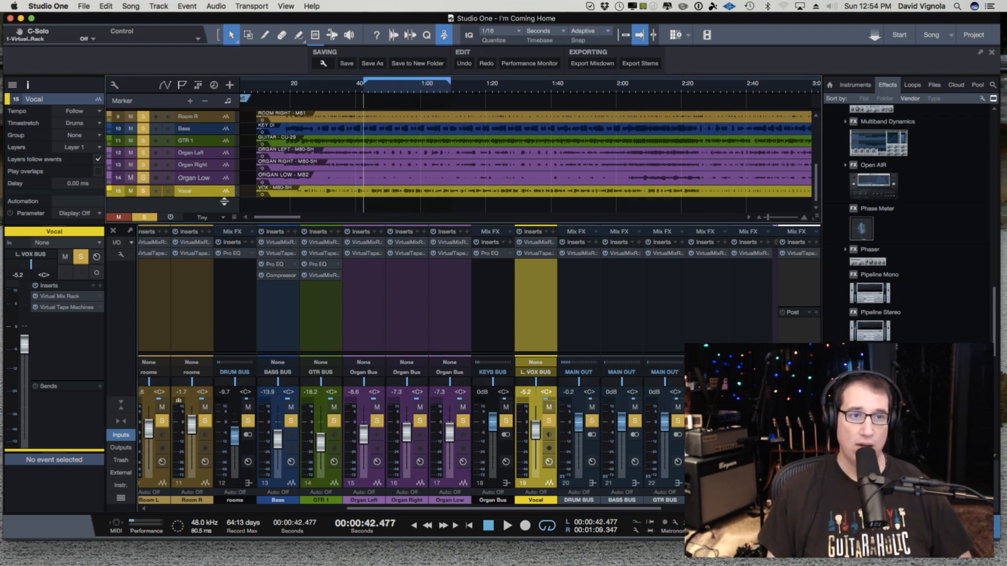
{"action": "left_click_drag", "start_coordinate": [225, 202], "coordinate": [225, 208]}
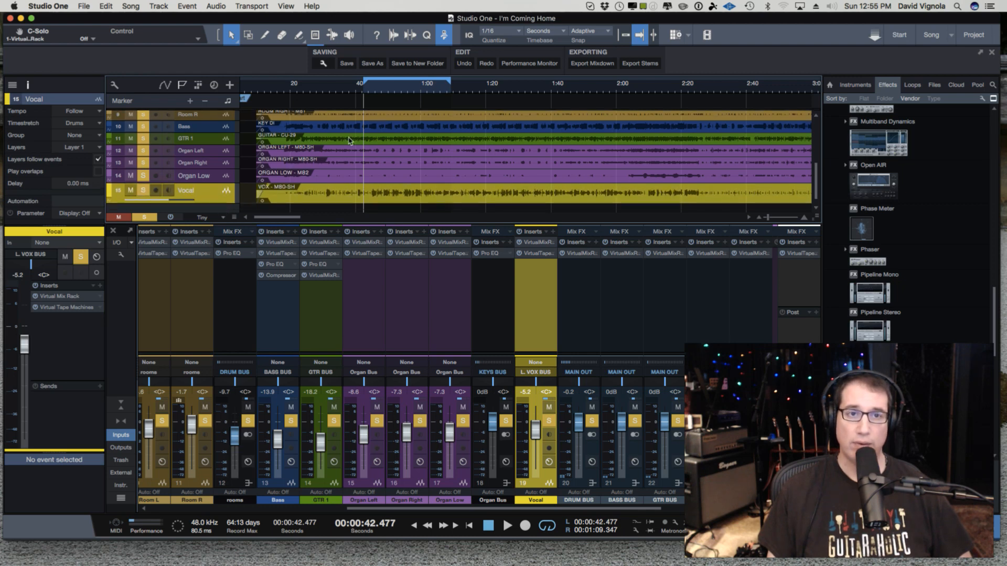
{"action": "left_click", "coordinate": [372, 90]}
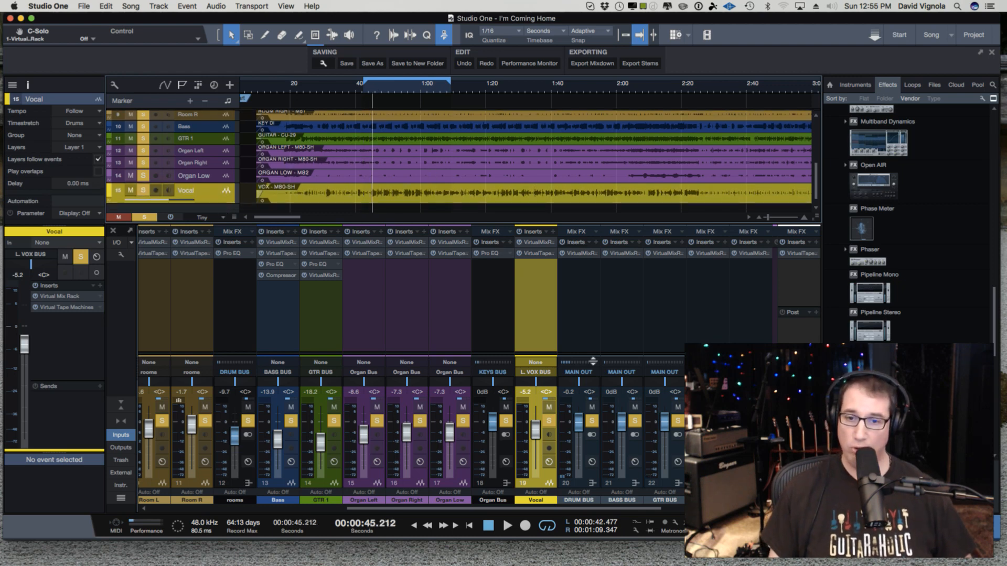
Check the KEYS BUS Virtual Mix Rack, and copy Organ Low's Virtual Mix Rack to the Organ Bus ahead of its Pro EQ
{"action": "left_click", "coordinate": [711, 253]}
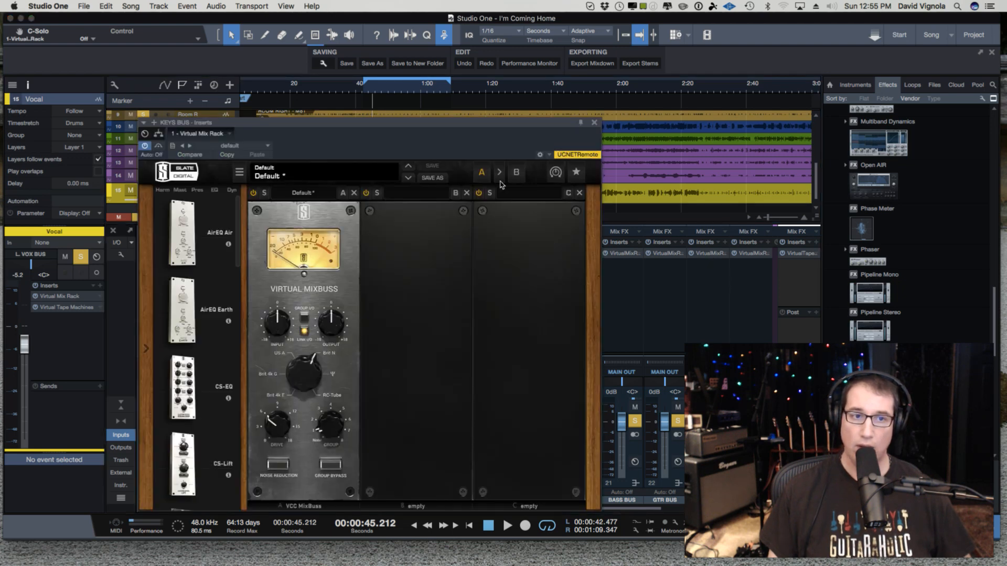
{"action": "left_click", "coordinate": [594, 123]}
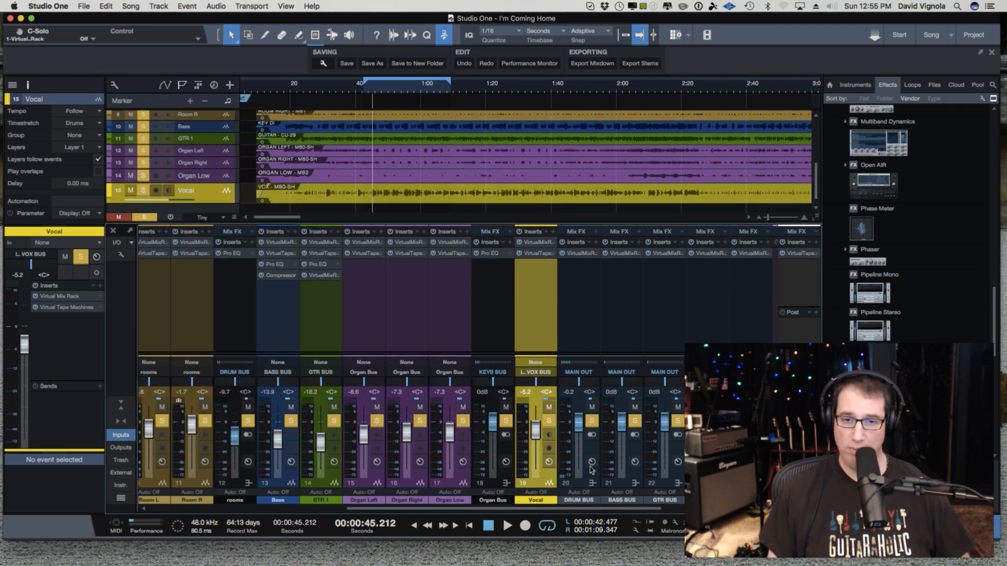
{"action": "left_click", "coordinate": [506, 482]}
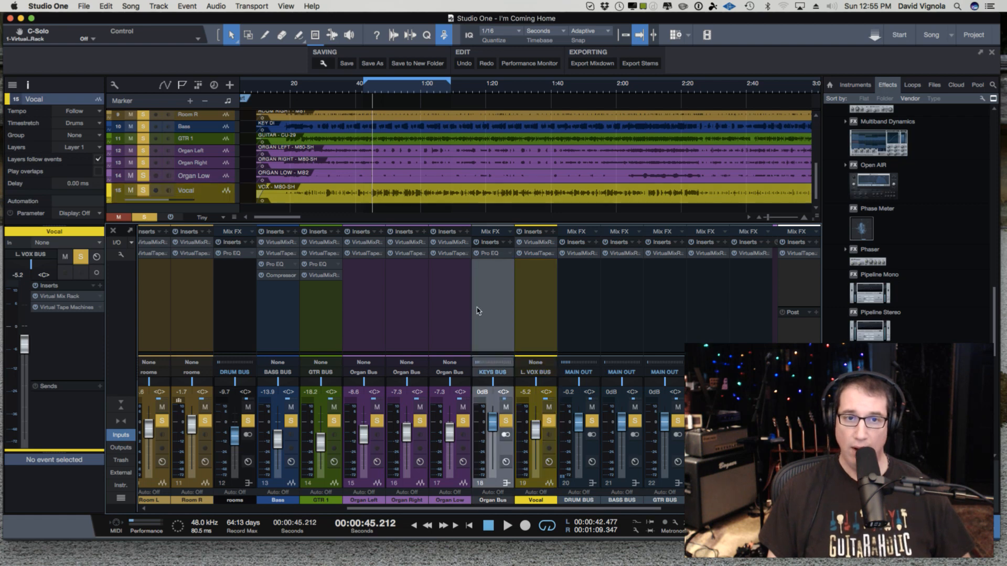
{"action": "left_click_drag", "start_coordinate": [446, 243], "coordinate": [488, 251]}
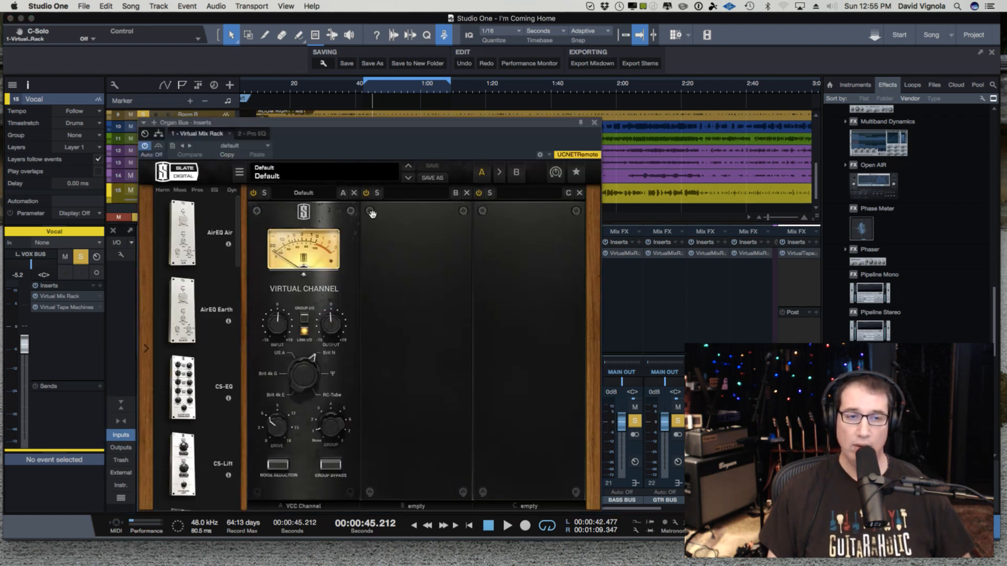
Check the Organ Bus Virtual Channel meter during playback, and close the plugin window
{"action": "left_click_drag", "start_coordinate": [390, 120], "coordinate": [389, 77]}
{"action": "key", "text": "space"}
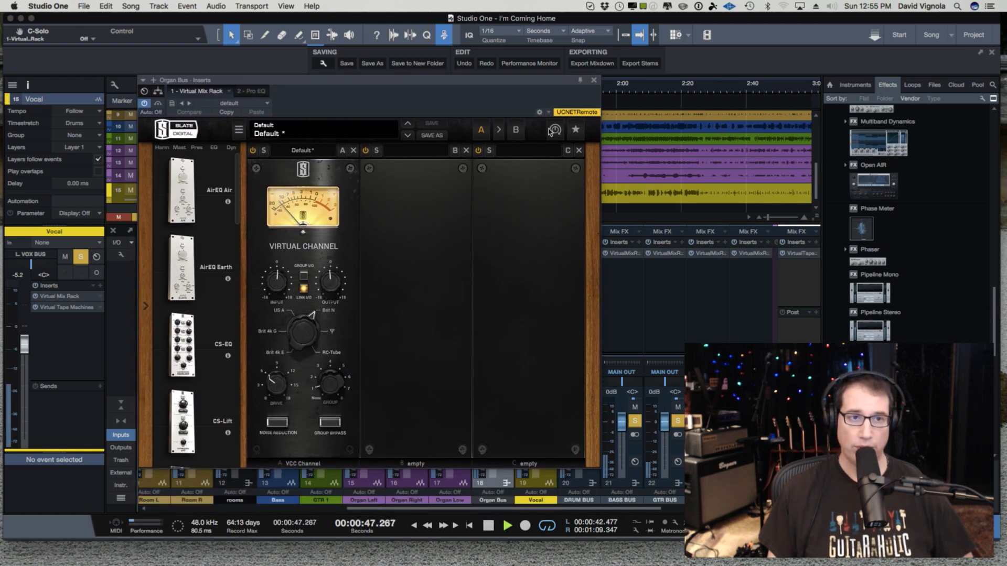
{"action": "left_click", "coordinate": [592, 79]}
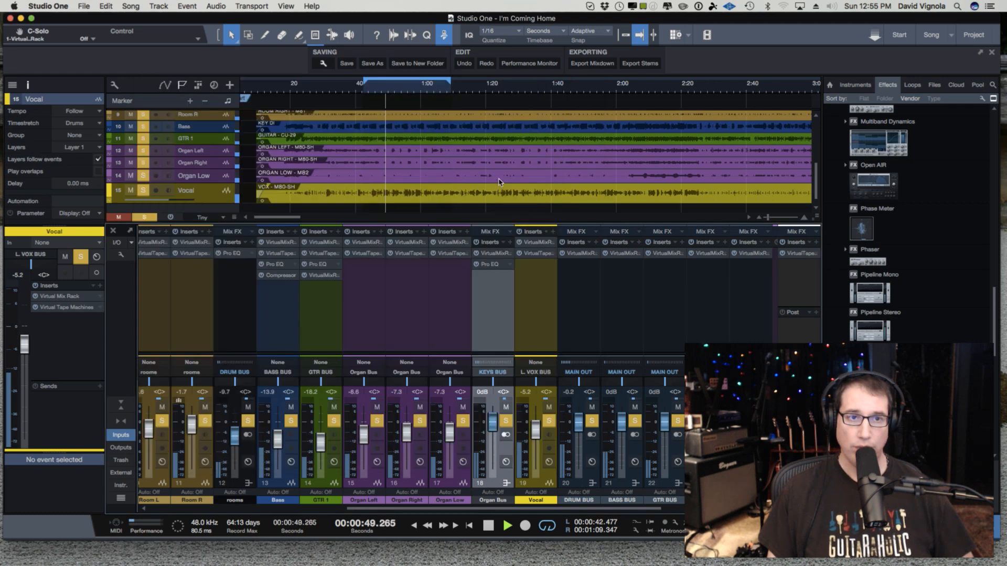
{"action": "key", "text": "space"}
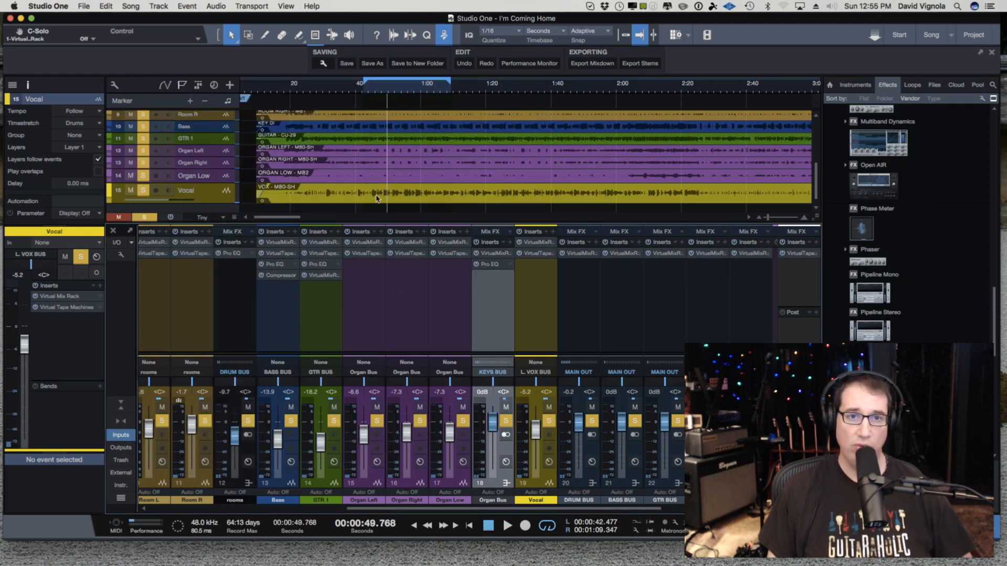
Set the loop range from 00:53.252 to 01:09.715 while auditioning that section of the song
{"action": "left_click_drag", "start_coordinate": [375, 89], "coordinate": [374, 97]}
{"action": "left_click", "coordinate": [429, 87]}
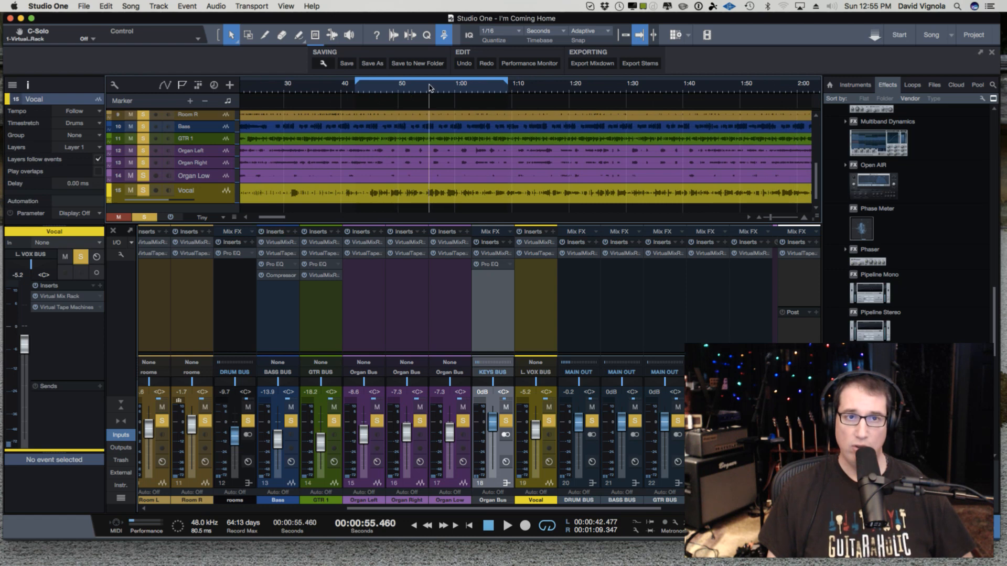
{"action": "key", "text": "space"}
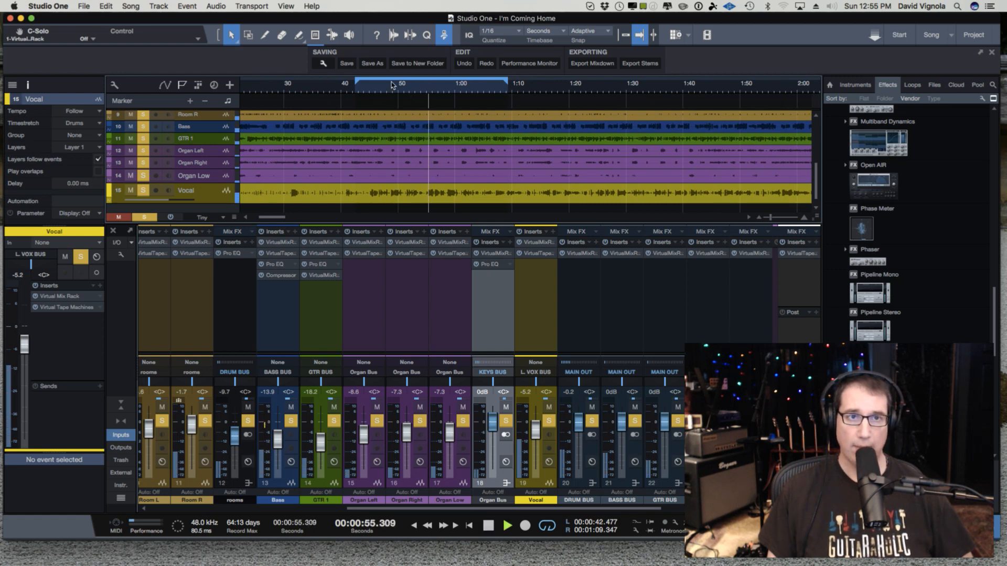
{"action": "left_click_drag", "start_coordinate": [356, 87], "coordinate": [415, 88]}
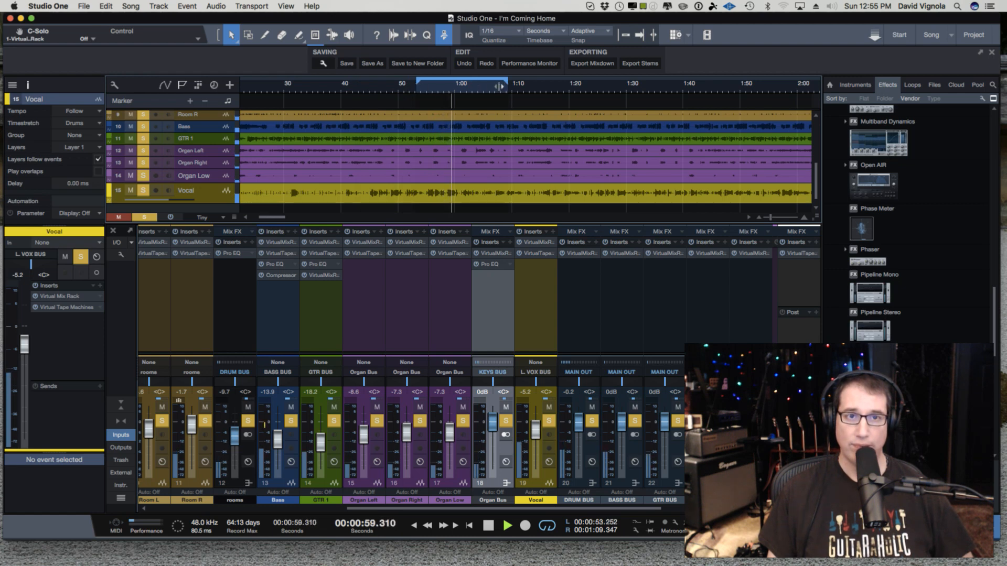
{"action": "mouse_move", "coordinate": [507, 84]}
{"action": "left_mouse_down"}
{"action": "mouse_move", "coordinate": [465, 92]}
{"action": "mouse_move", "coordinate": [509, 95]}
{"action": "left_mouse_up"}
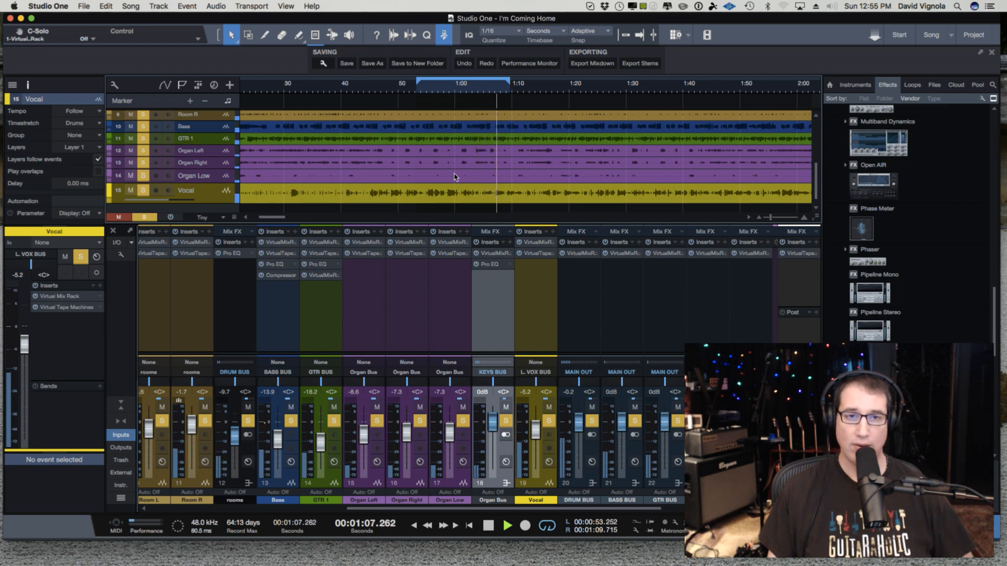
{"action": "key", "text": "space"}
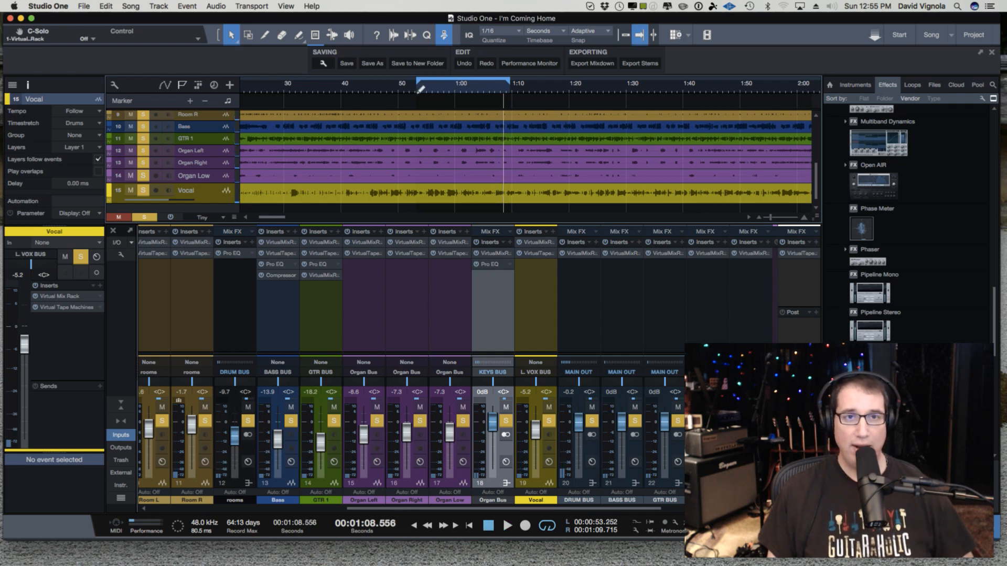
Move the loop start to 00:52.792, place the playhead at 00:53.160, and save the song
{"action": "left_click_drag", "start_coordinate": [412, 88], "coordinate": [409, 88]}
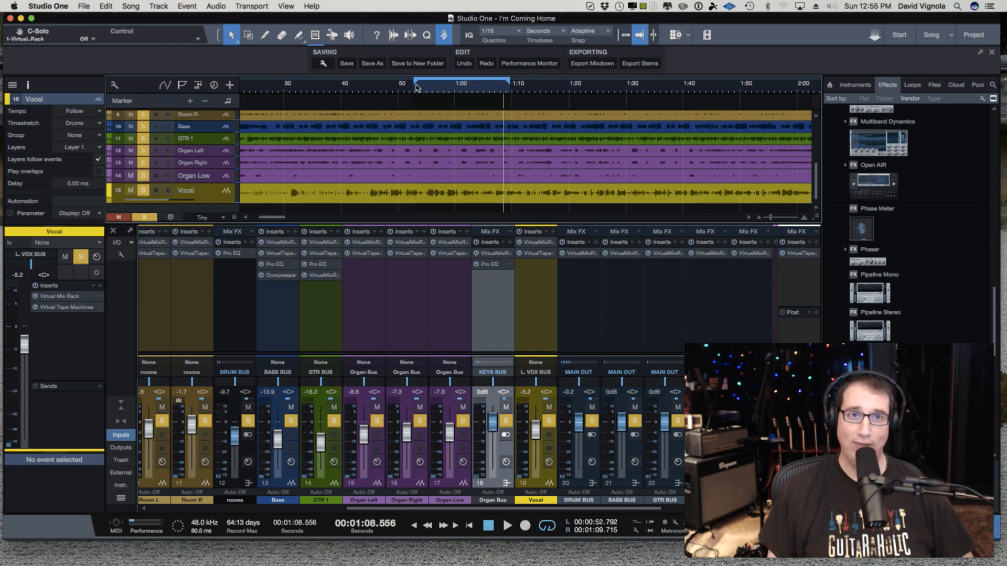
{"action": "left_click", "coordinate": [417, 87]}
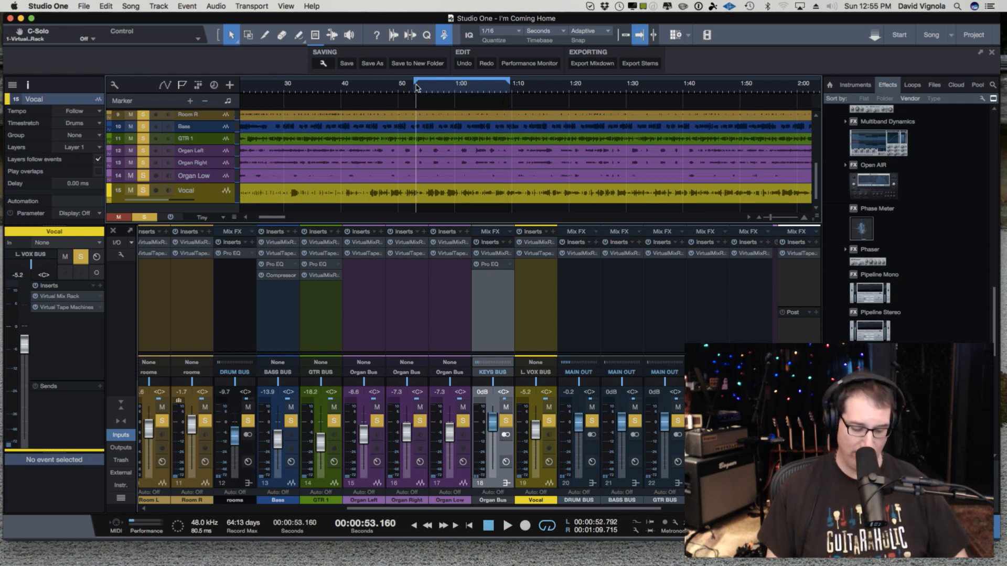
{"action": "key", "text": "super+s"}
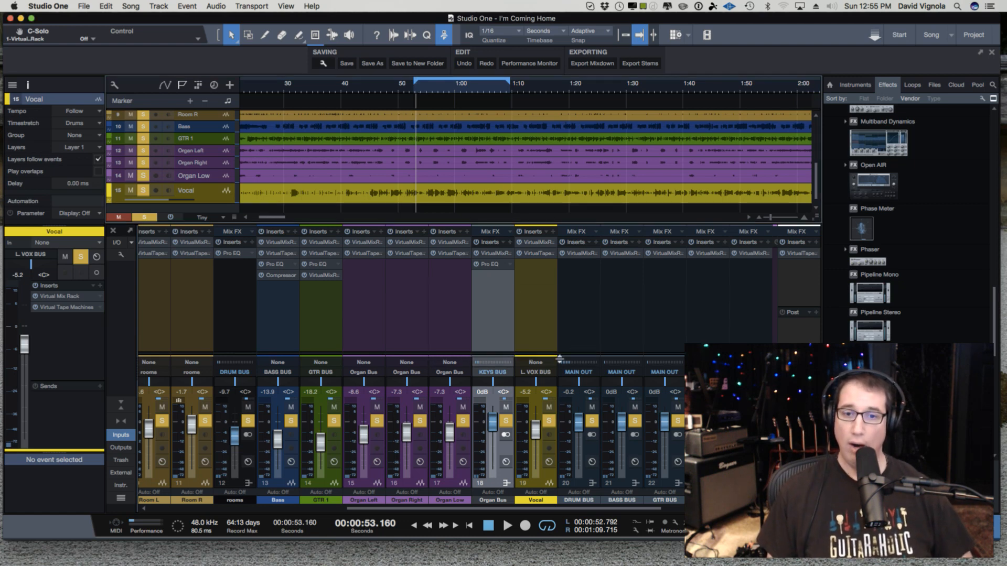
Raise the Vocal fader to -1.7 dB and set its Virtual Channel input to -4.53 dB during playback
{"action": "left_click_drag", "start_coordinate": [536, 434], "coordinate": [535, 428]}
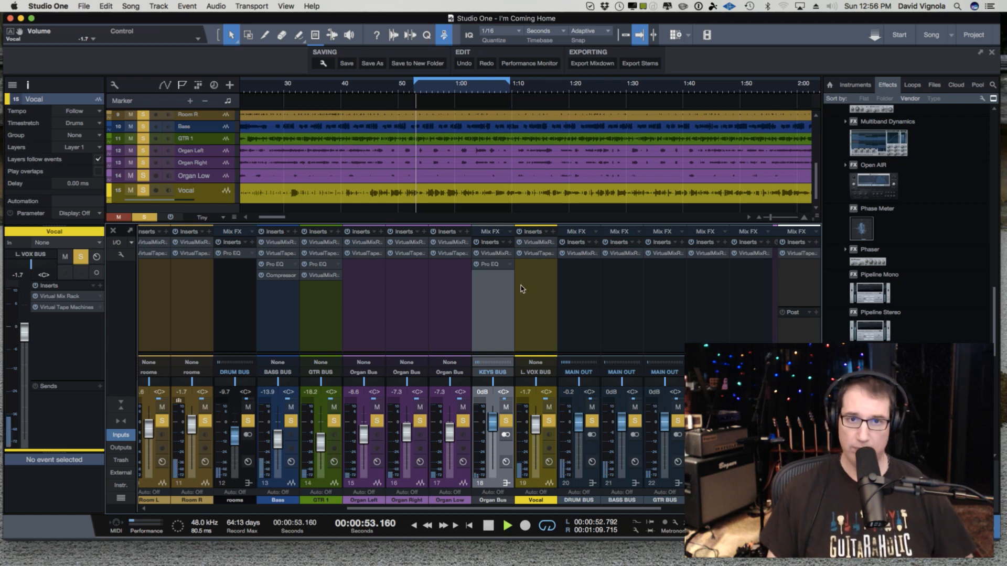
{"action": "left_click", "coordinate": [516, 247]}
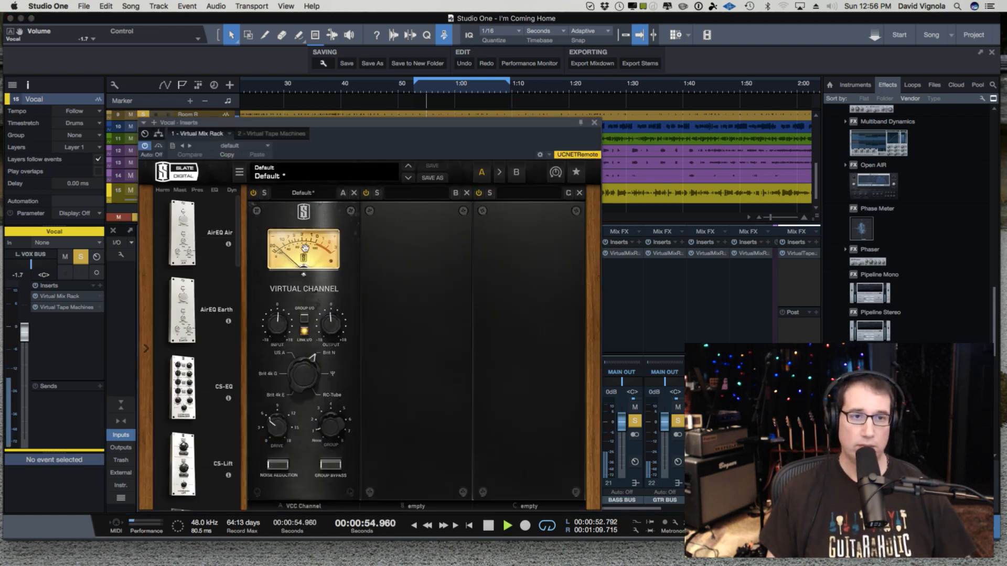
{"action": "left_click_drag", "start_coordinate": [277, 332], "coordinate": [275, 345]}
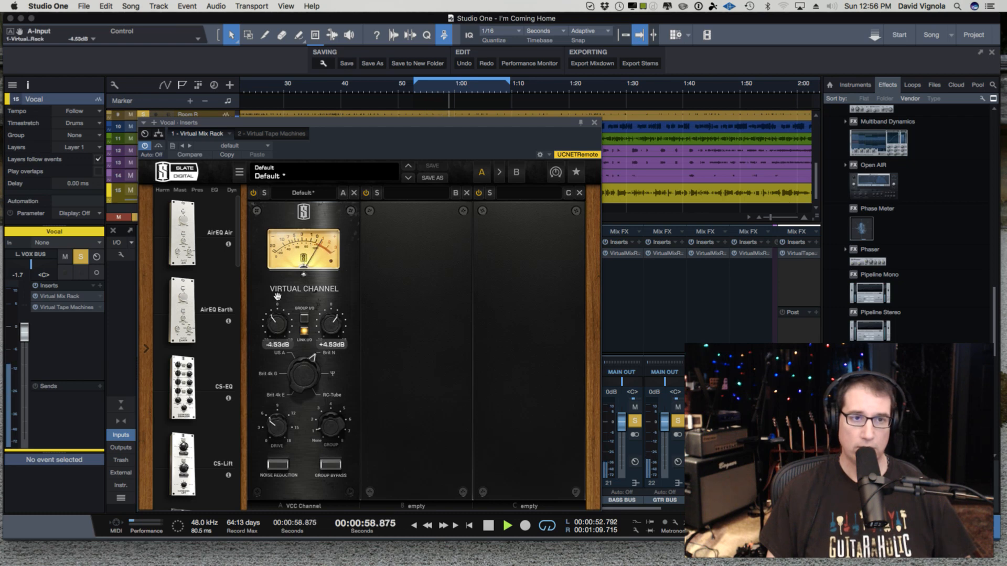
{"action": "left_click", "coordinate": [267, 133]}
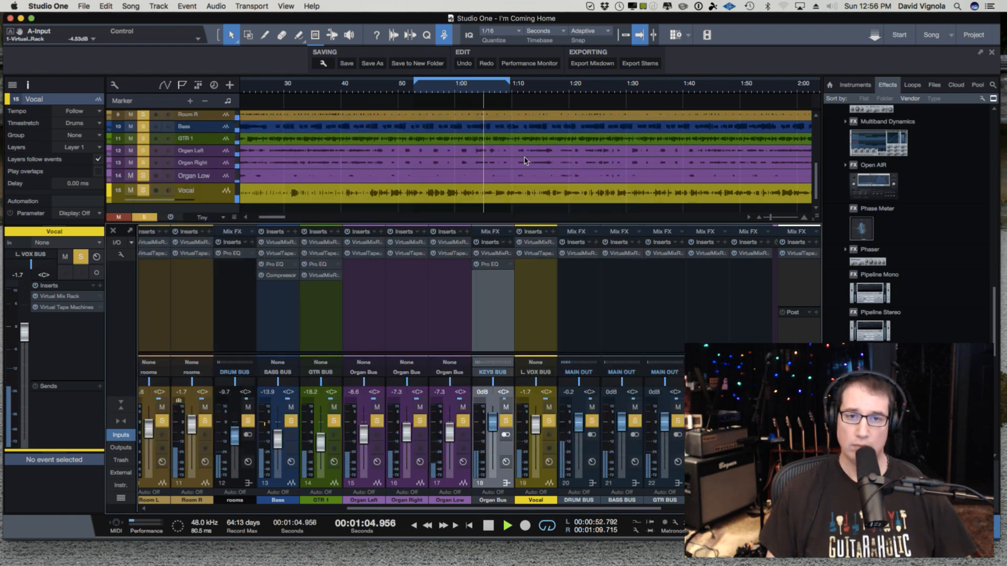
Extend the loop end to 01:11.831 and raise the Vocal fader to -1.3 dB during playback
{"action": "left_click", "coordinate": [680, 125]}
{"action": "left_click_drag", "start_coordinate": [537, 430], "coordinate": [537, 429]}
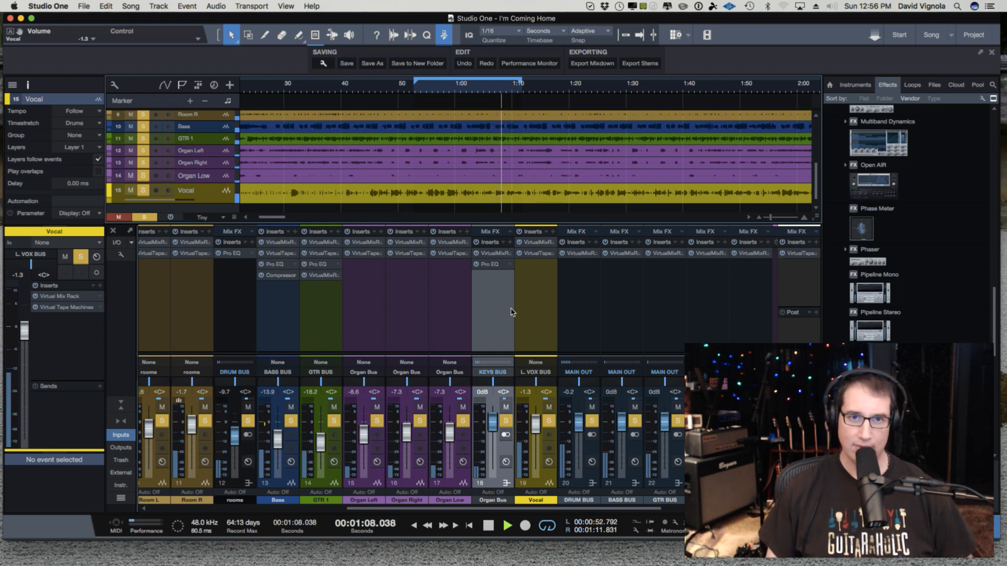
{"action": "key", "text": "space"}
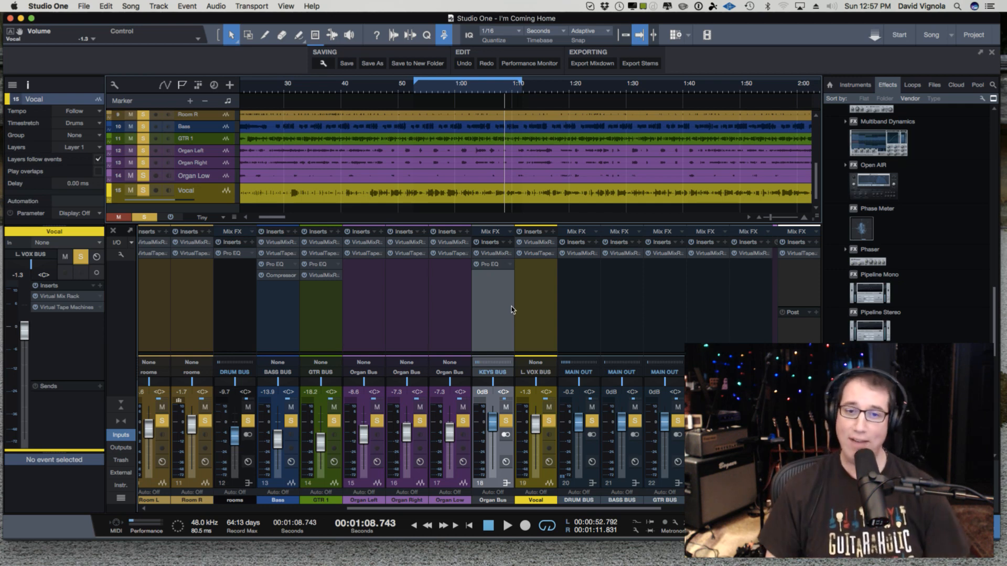
Insert a second Slate Digital Virtual Mix Rack on the Vocal channel after Virtual Tape Machines
{"action": "scroll", "coordinate": [877, 336], "scroll_direction": "up", "scroll_amount": 15}
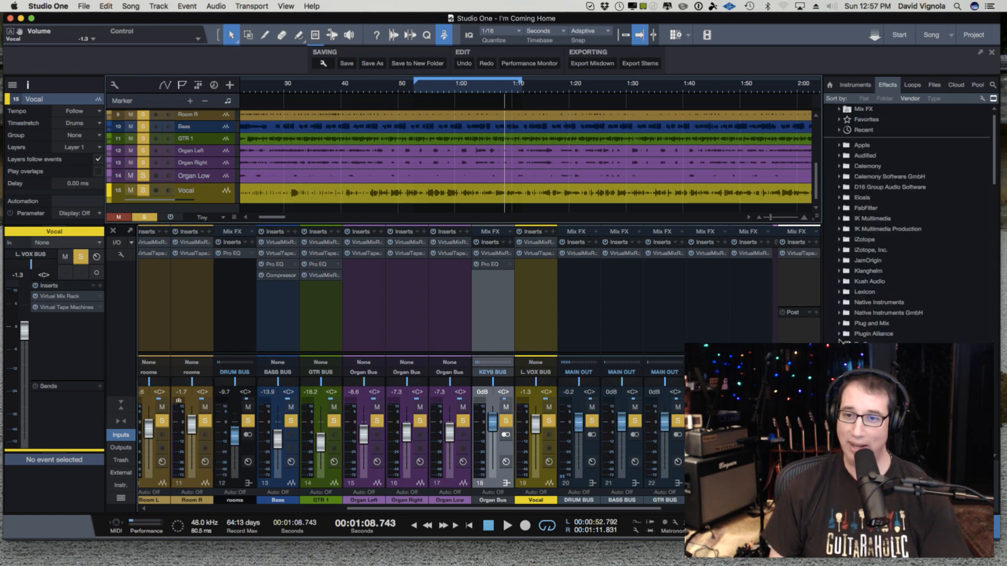
{"action": "left_click", "coordinate": [839, 344]}
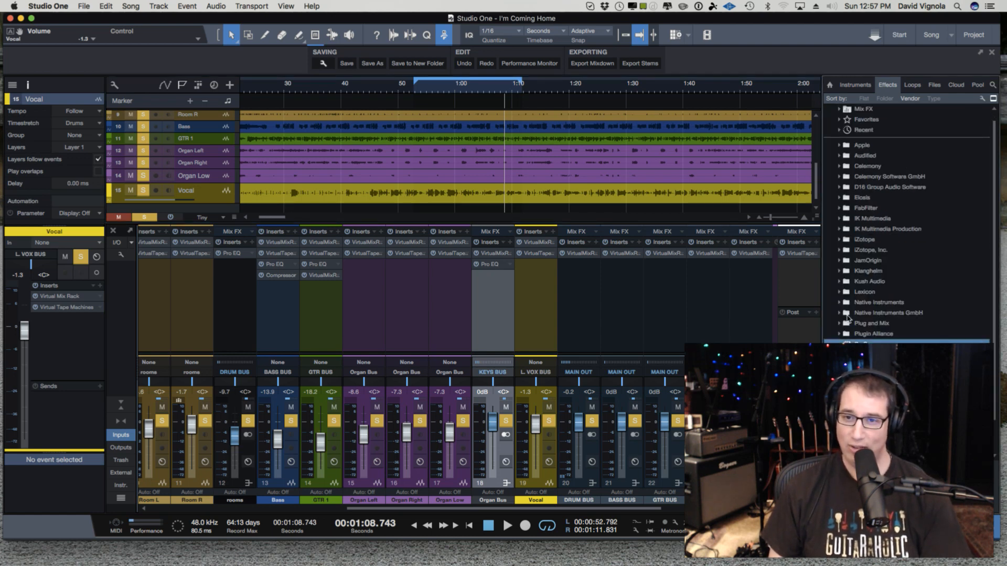
{"action": "scroll", "coordinate": [858, 337], "scroll_direction": "down", "scroll_amount": 3}
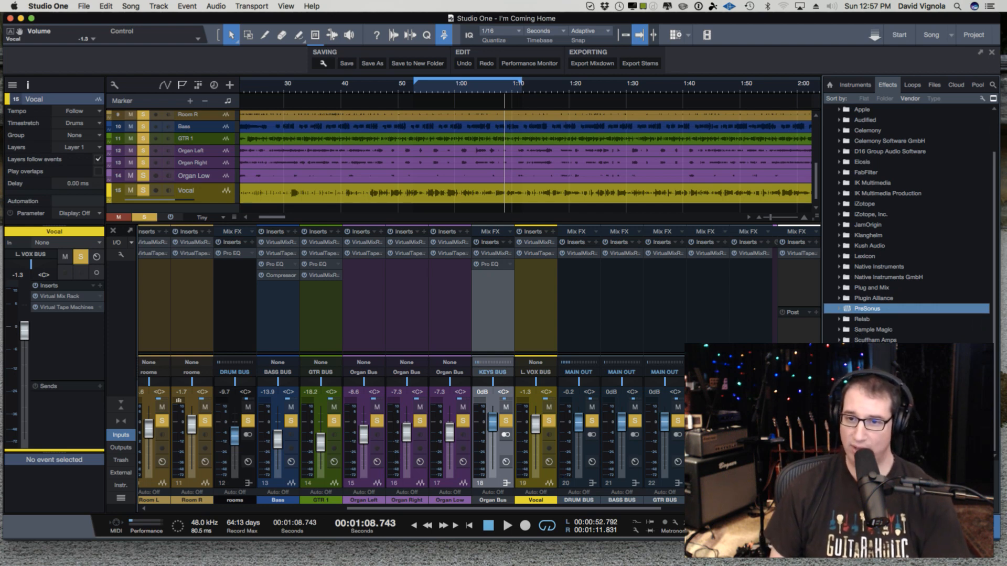
{"action": "left_click", "coordinate": [839, 351]}
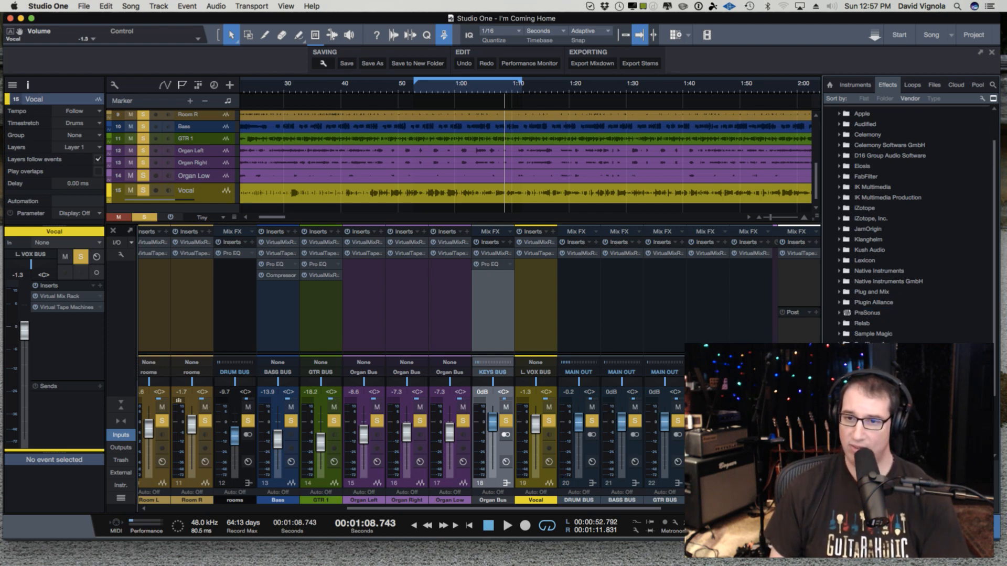
{"action": "scroll", "coordinate": [910, 223], "scroll_direction": "down", "scroll_amount": 15}
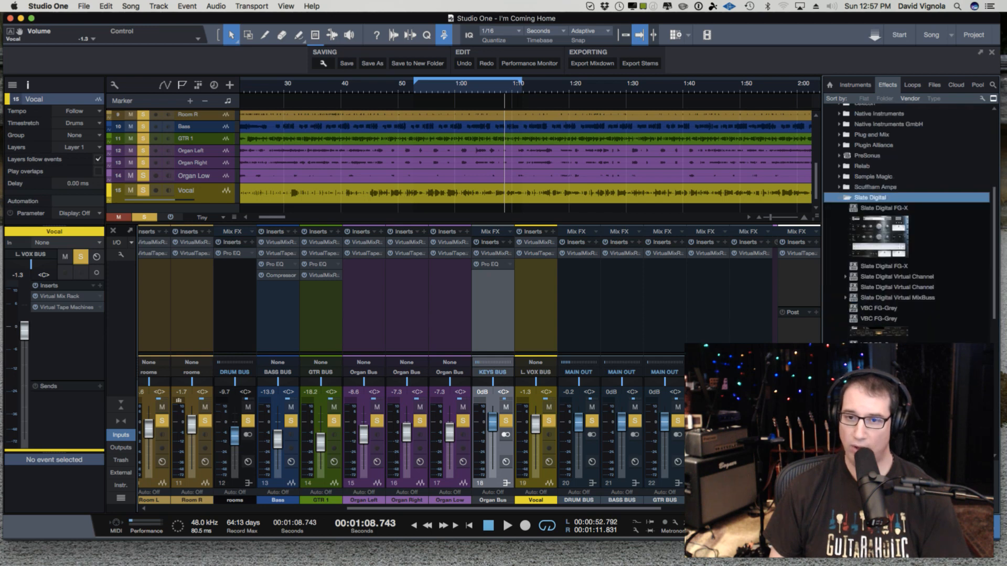
{"action": "scroll", "coordinate": [879, 283], "scroll_direction": "down", "scroll_amount": 1}
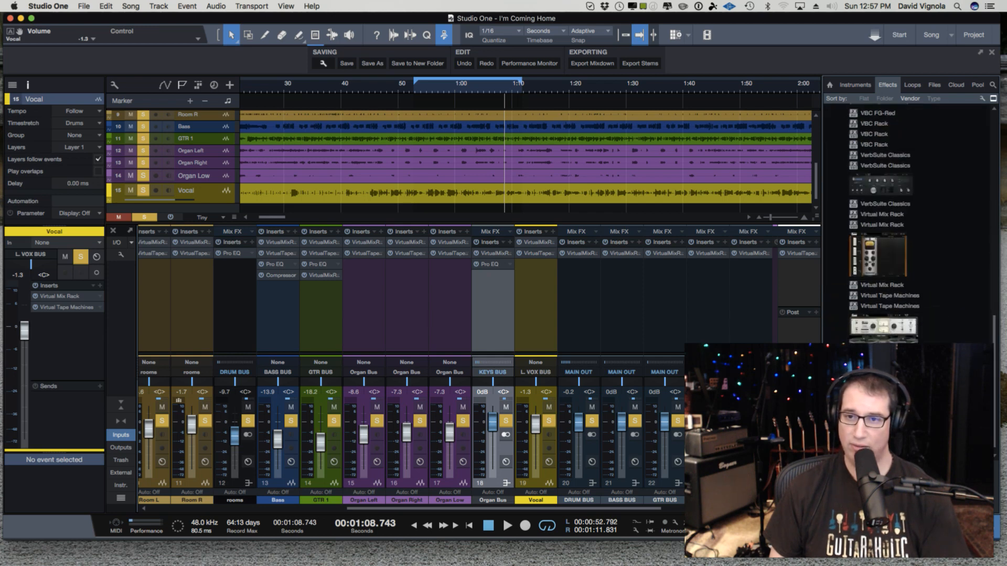
{"action": "left_click", "coordinate": [879, 257]}
{"action": "left_click_drag", "start_coordinate": [880, 257], "coordinate": [542, 272]}
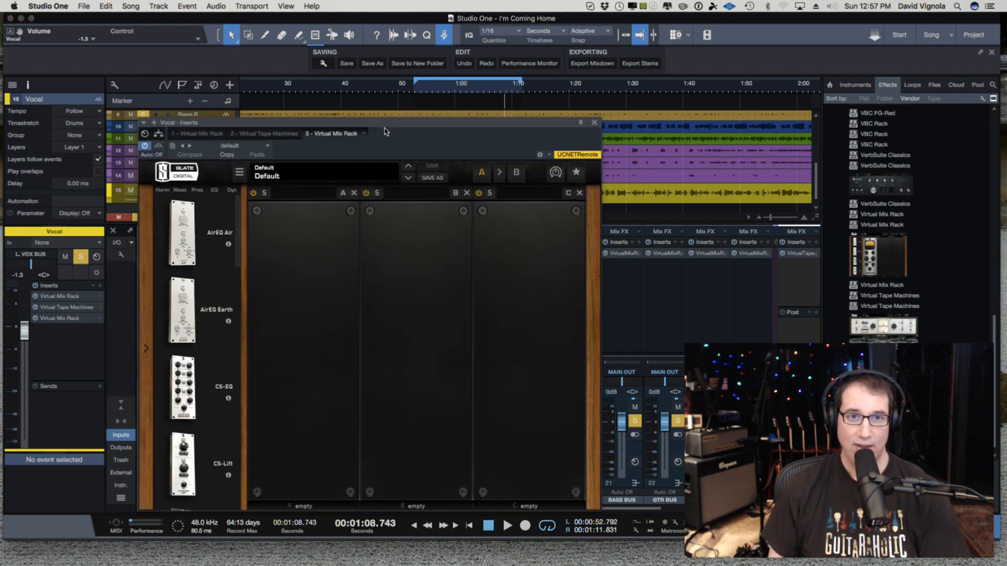
{"action": "left_click_drag", "start_coordinate": [386, 126], "coordinate": [354, 87]}
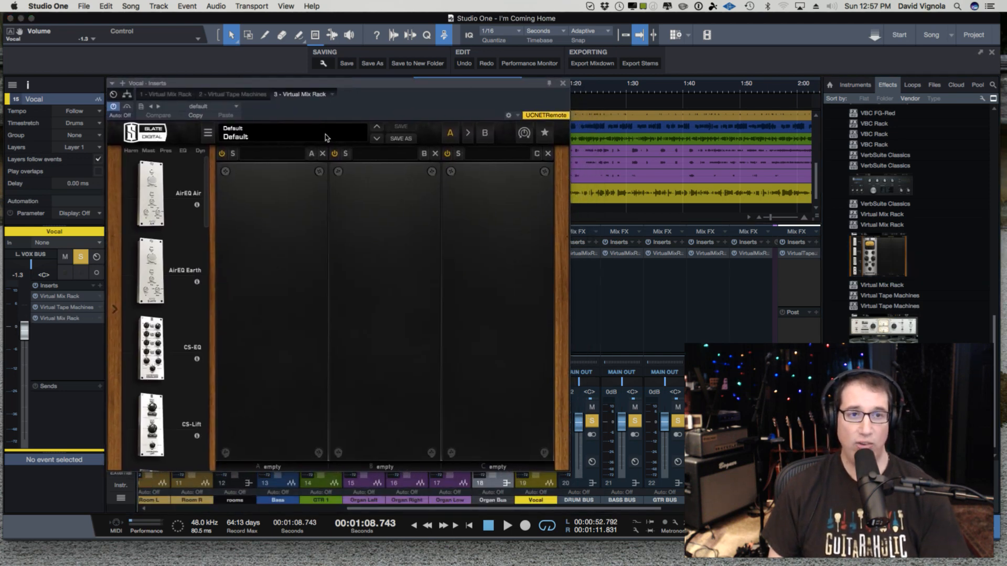
{"action": "left_click_drag", "start_coordinate": [206, 196], "coordinate": [273, 325]}
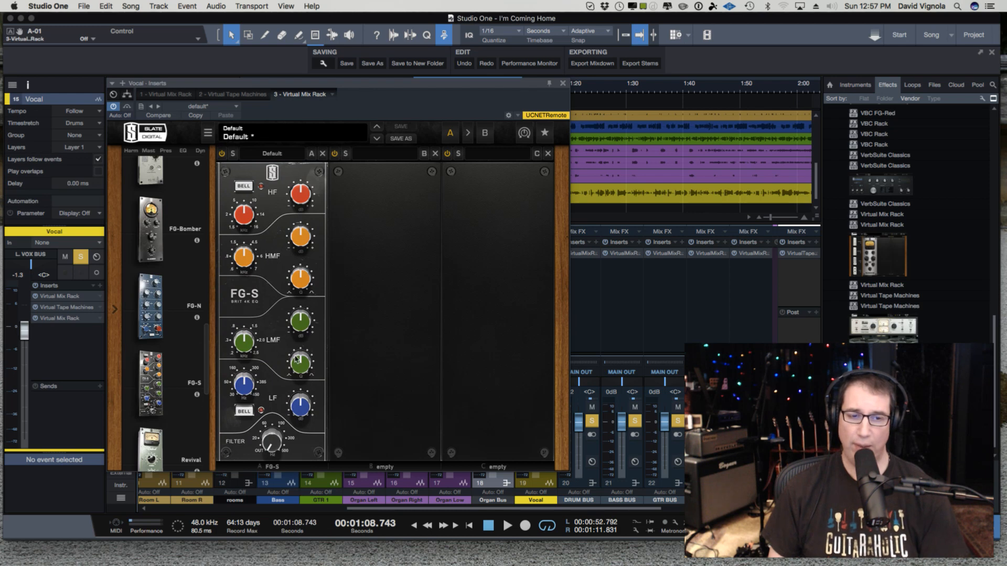
{"action": "mouse_move", "coordinate": [297, 326]}
{"action": "left_click_drag", "start_coordinate": [297, 326], "coordinate": [303, 290]}
{"action": "double_click", "coordinate": [299, 329]}
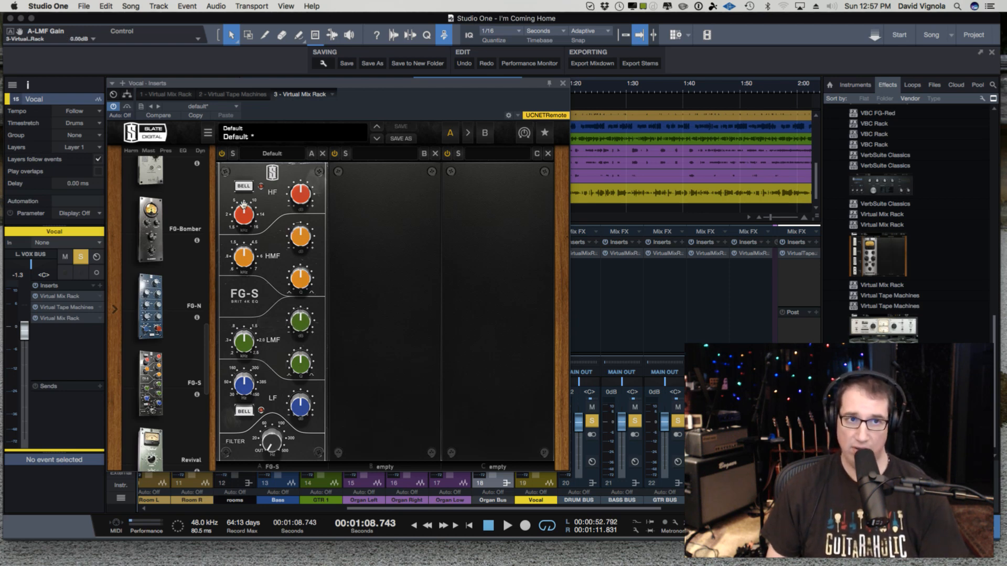
{"action": "left_click", "coordinate": [322, 154]}
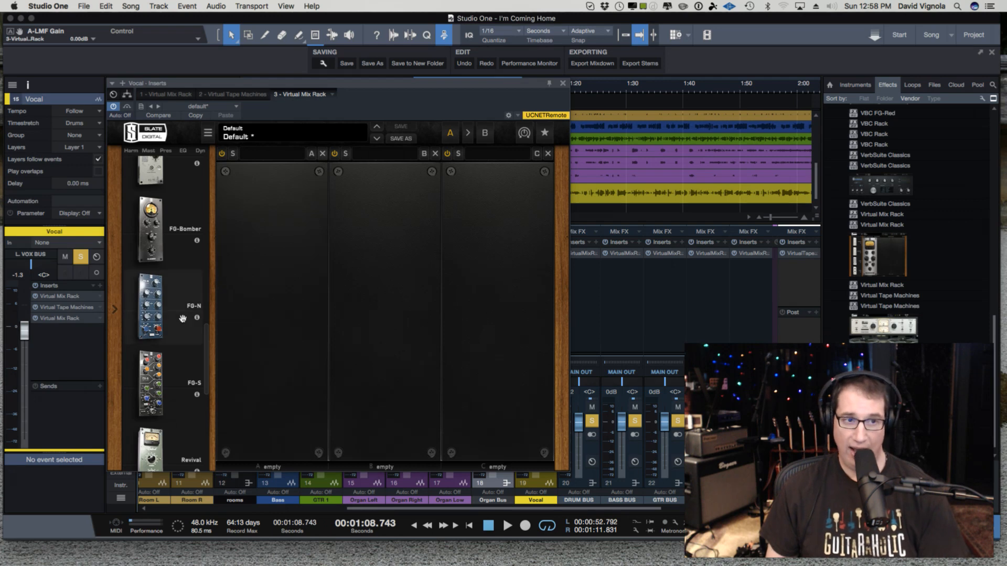
Load the FG-N EQ into the first slot of the Vocal's new Virtual Mix Rack and set its low shelf frequency to 120 Hz
{"action": "left_click_drag", "start_coordinate": [161, 317], "coordinate": [296, 310]}
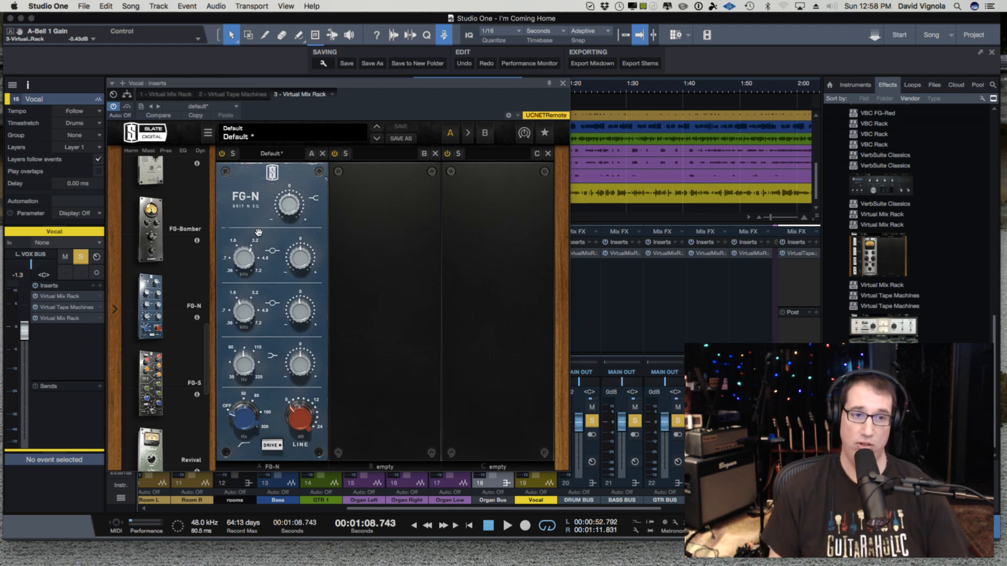
{"action": "left_click", "coordinate": [244, 363]}
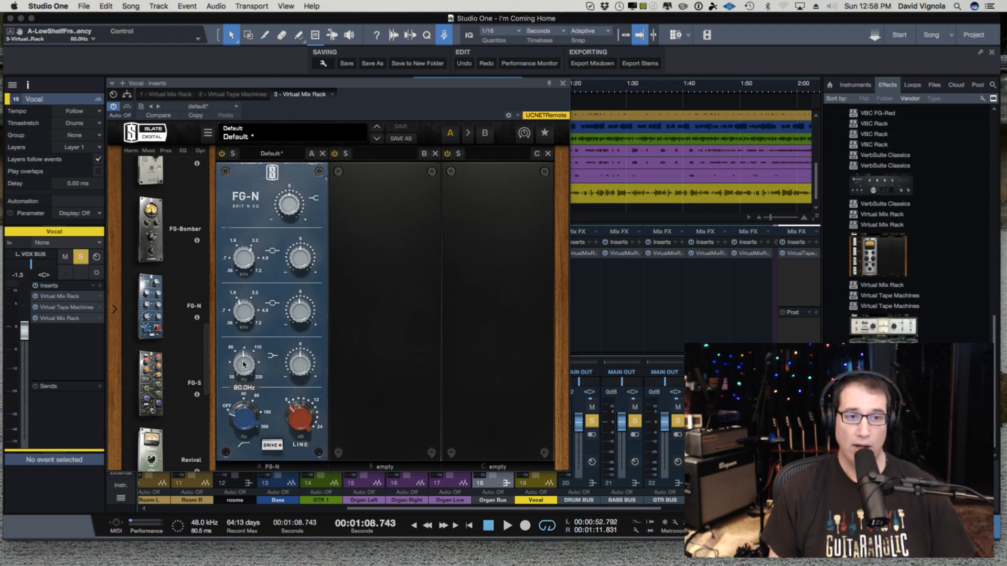
{"action": "left_click_drag", "start_coordinate": [244, 358], "coordinate": [244, 345]}
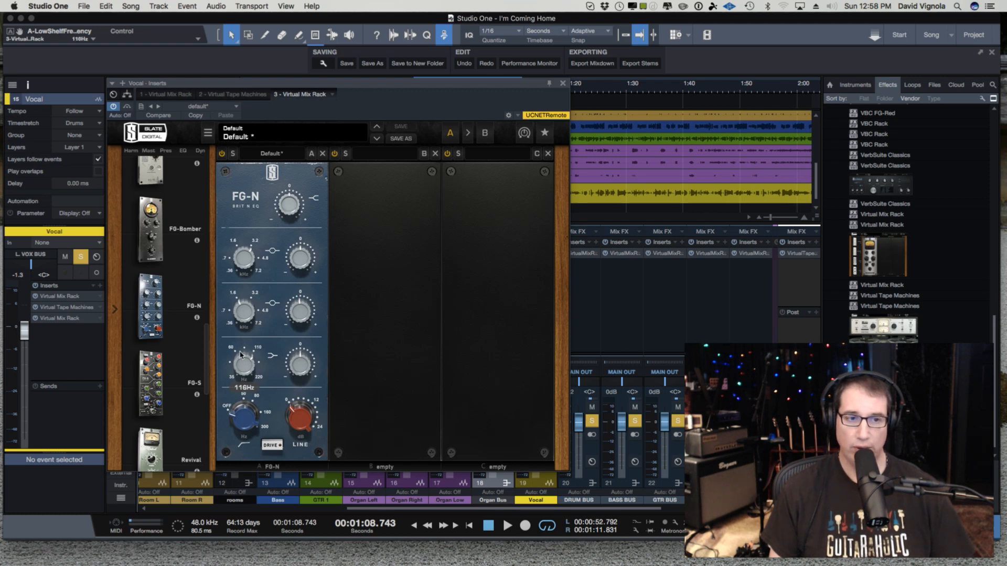
{"action": "left_click", "coordinate": [242, 388]}
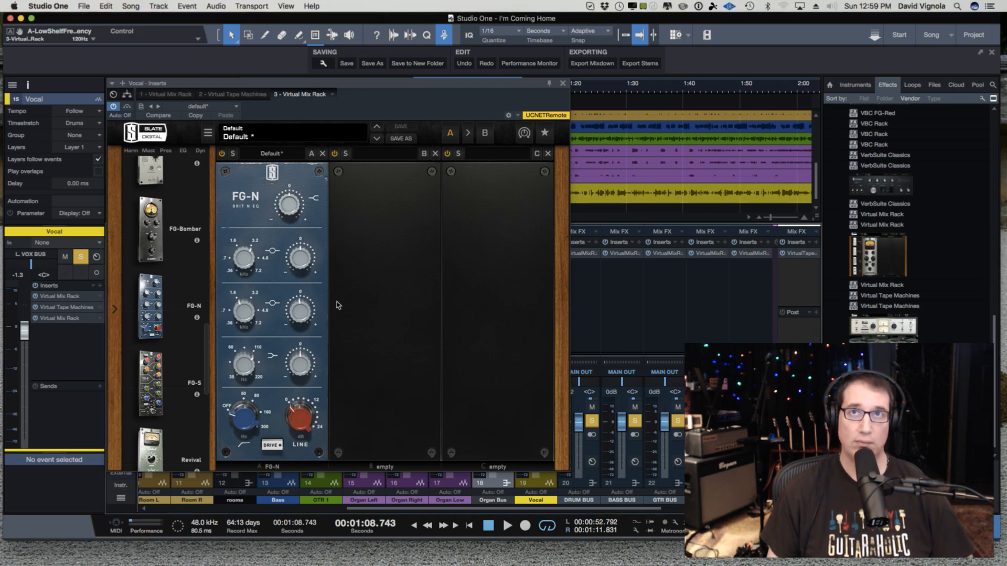
Boost the FG-N low shelf gain to +3.06 dB during playback, and compare the vocal with the module bypassed and active
{"action": "key", "text": "space"}
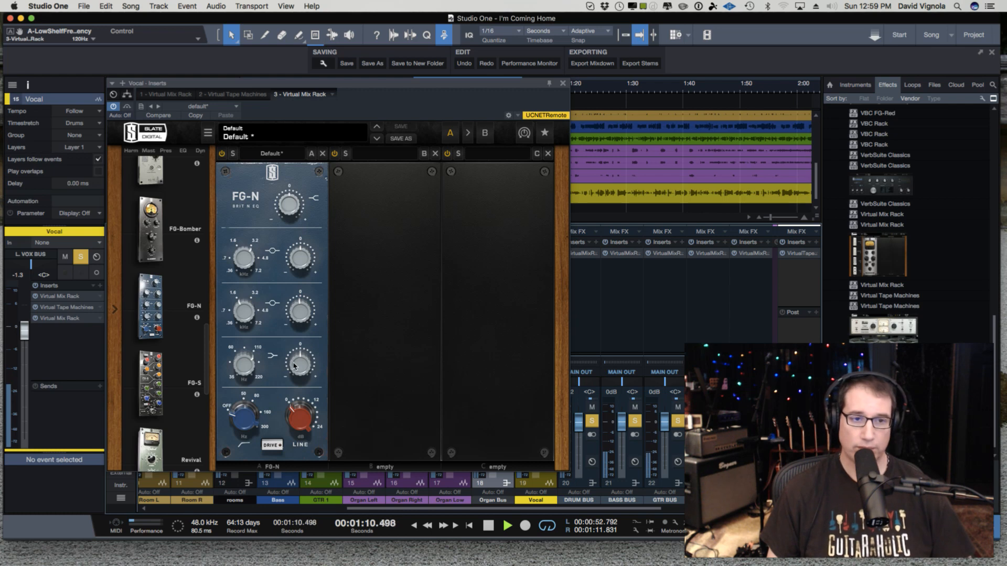
{"action": "mouse_move", "coordinate": [297, 365]}
{"action": "left_mouse_down"}
{"action": "mouse_move", "coordinate": [301, 345]}
{"action": "mouse_move", "coordinate": [293, 393]}
{"action": "mouse_move", "coordinate": [296, 363]}
{"action": "left_mouse_up"}
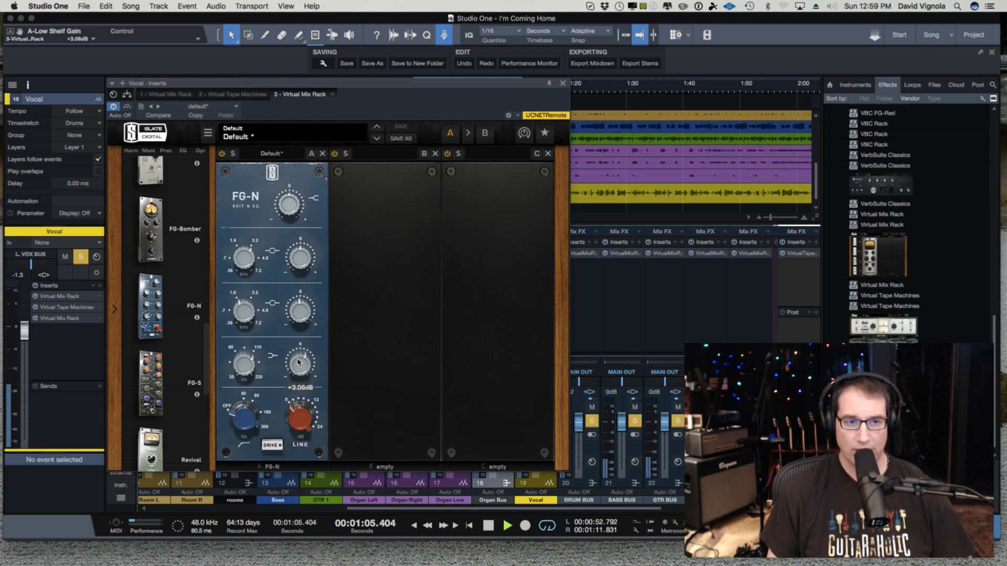
{"action": "left_click", "coordinate": [222, 155]}
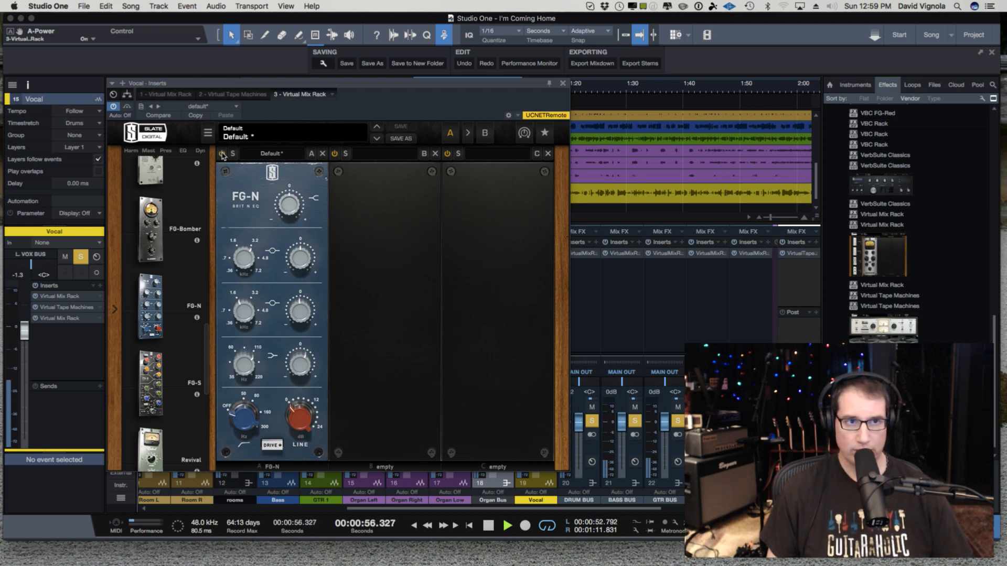
Raise the FG-N low shelf gain to +3.94 dB on the vocal during playback, with the module active
{"action": "left_click", "coordinate": [222, 154]}
{"action": "left_click_drag", "start_coordinate": [301, 368], "coordinate": [301, 365]}
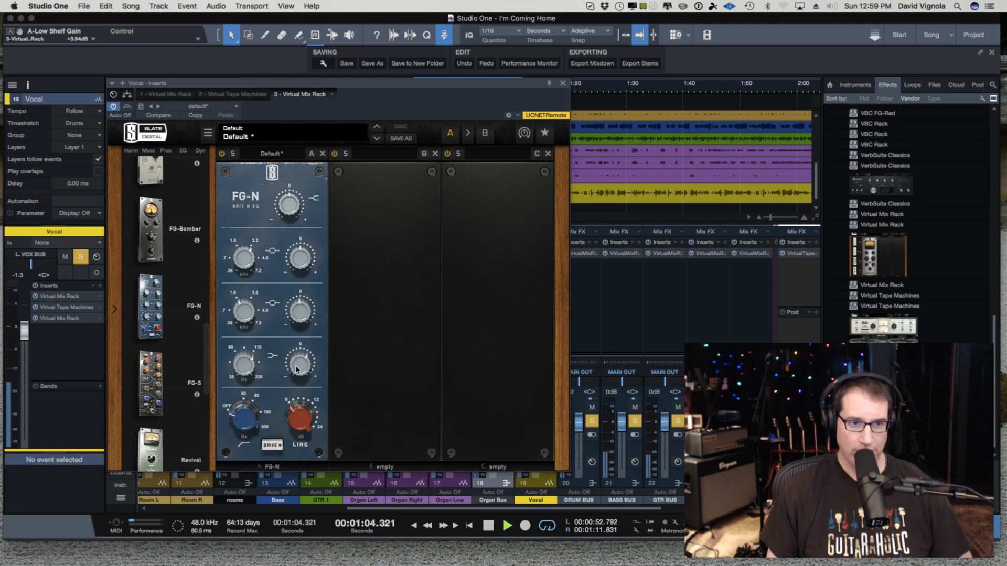
{"action": "key", "text": "space"}
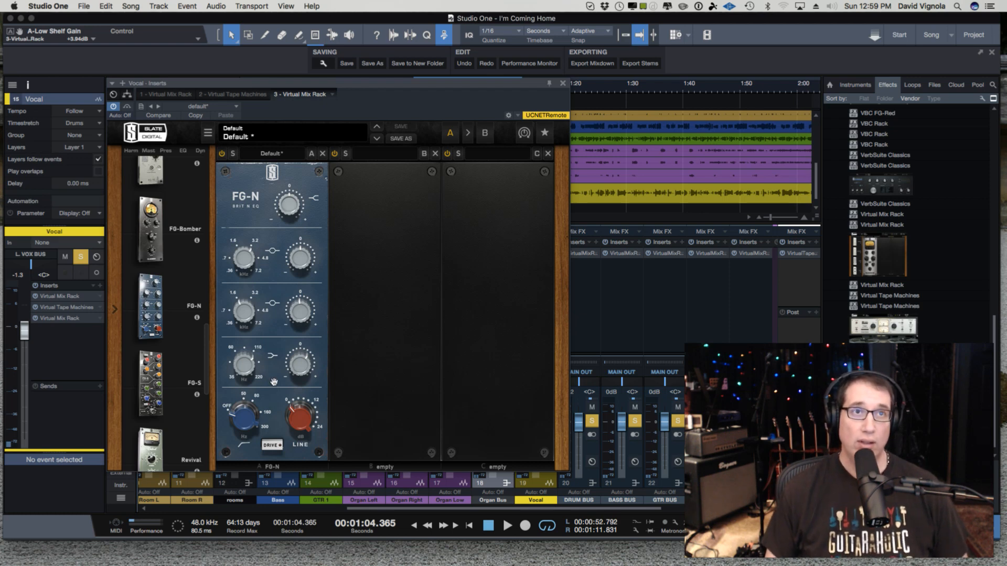
Sweep the FG-N high-pass filter up to 300 Hz during playback and settle it at 101 Hz
{"action": "mouse_move", "coordinate": [247, 371]}
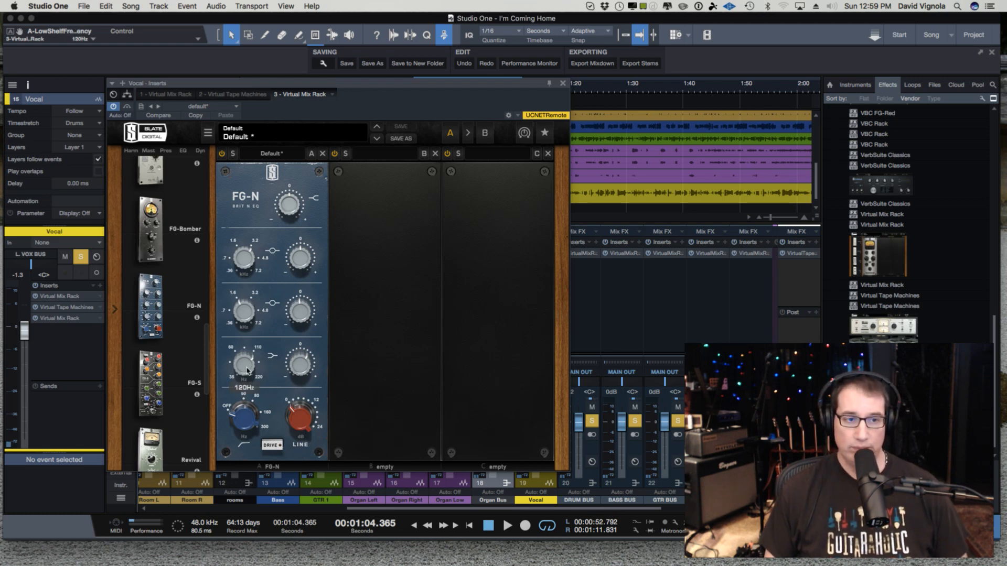
{"action": "mouse_move", "coordinate": [247, 430]}
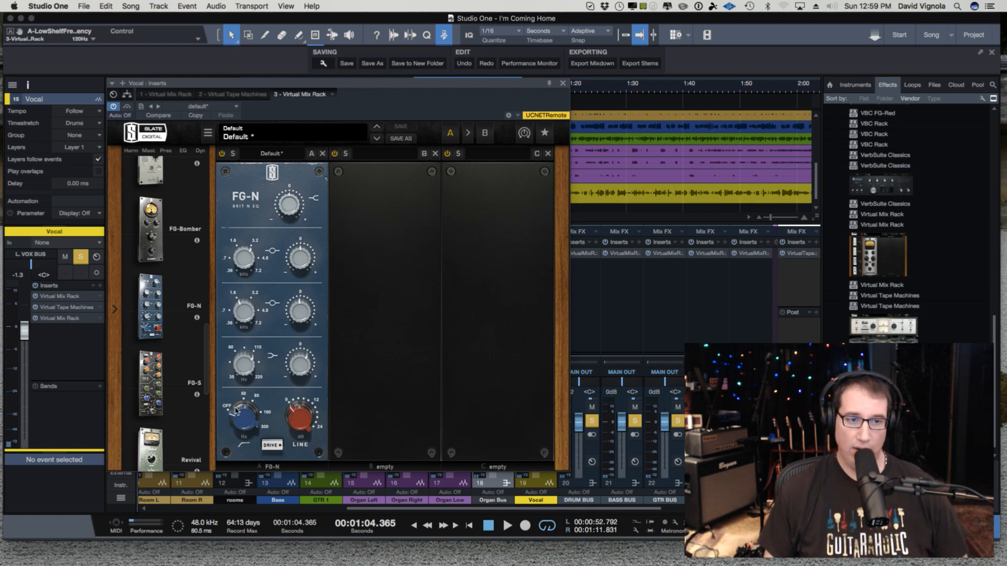
{"action": "left_click_drag", "start_coordinate": [237, 411], "coordinate": [251, 354]}
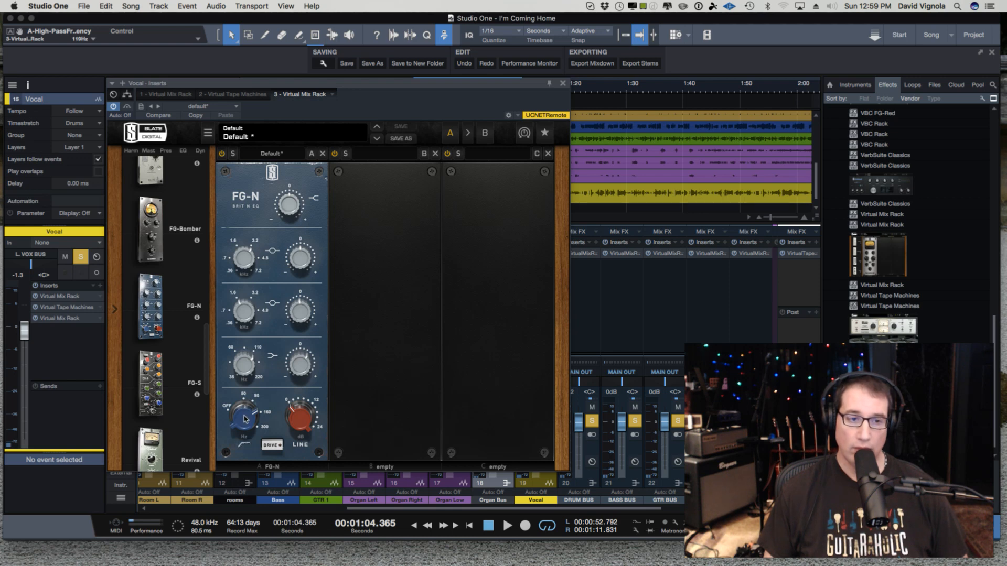
{"action": "left_click_drag", "start_coordinate": [245, 414], "coordinate": [244, 420]}
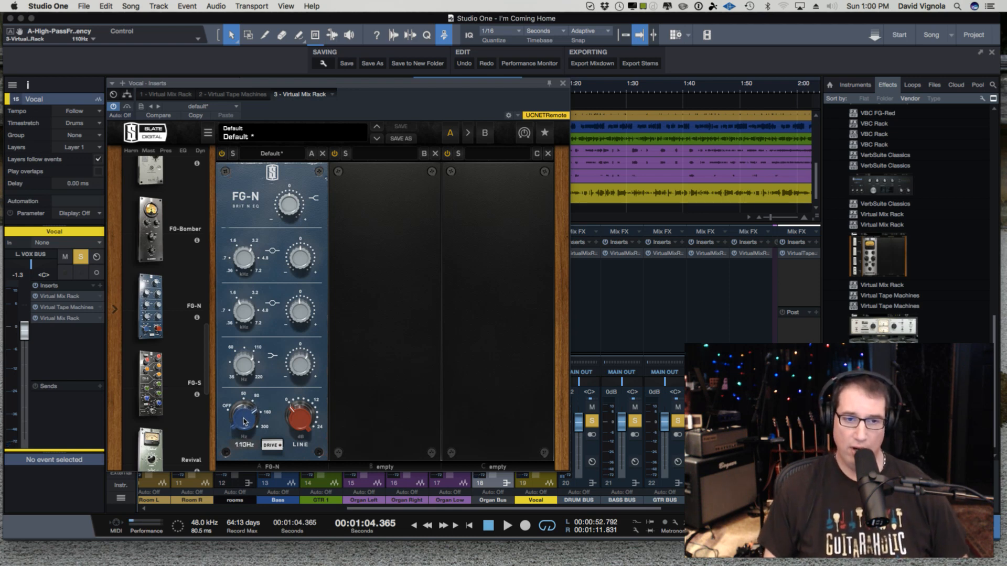
{"action": "key", "text": "space"}
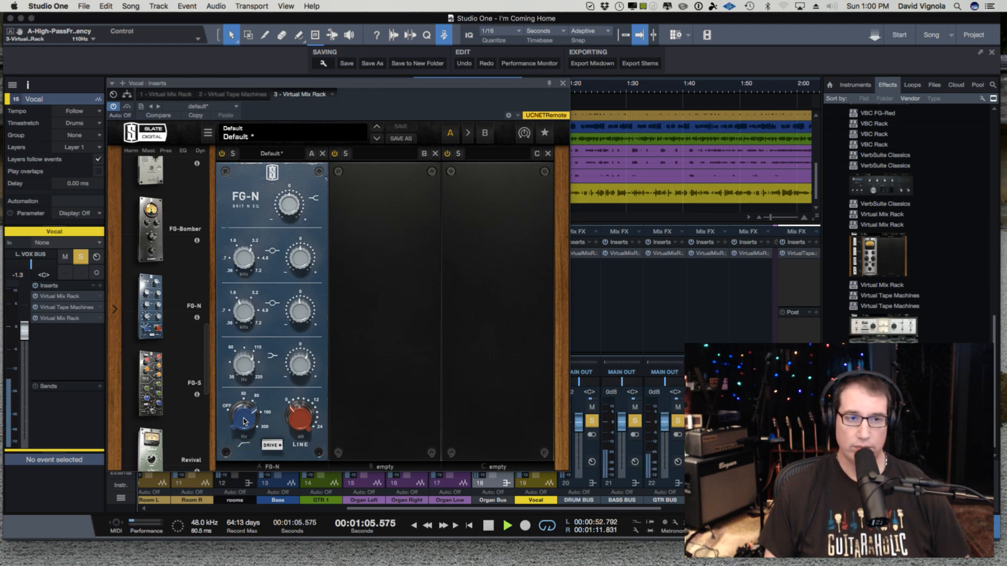
{"action": "left_click_drag", "start_coordinate": [243, 421], "coordinate": [259, 374]}
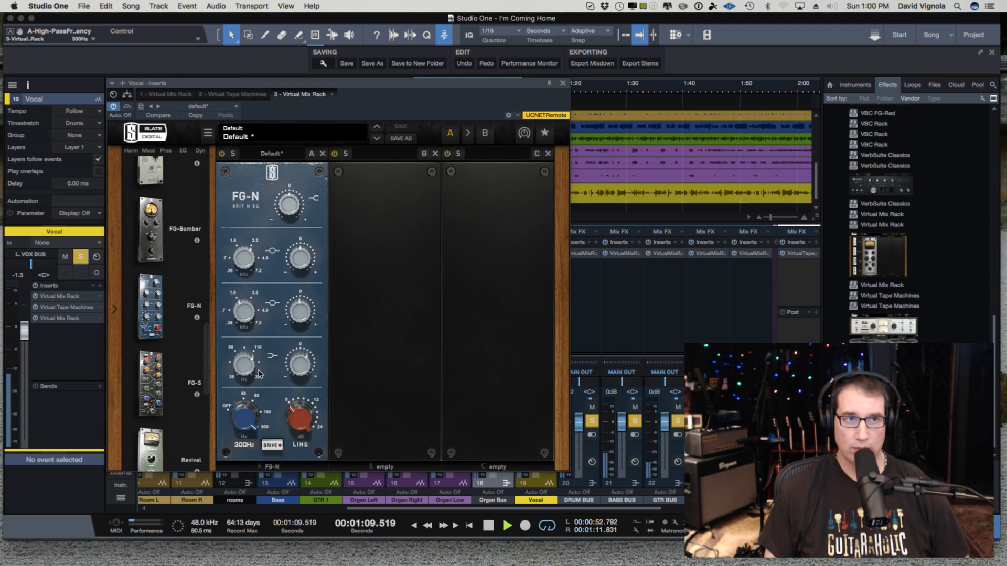
{"action": "left_click_drag", "start_coordinate": [259, 373], "coordinate": [250, 429]}
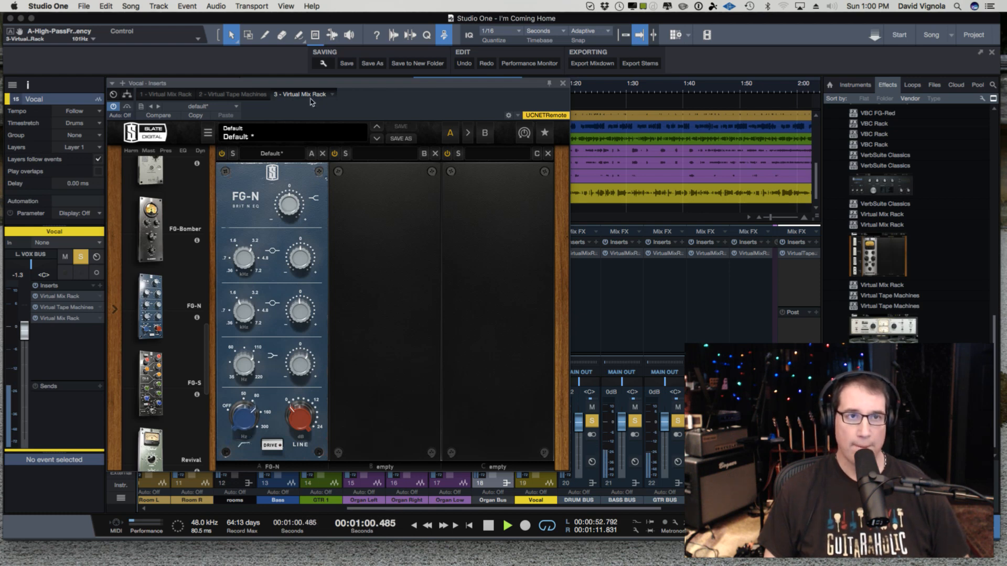
{"action": "left_click_drag", "start_coordinate": [307, 87], "coordinate": [306, 75]}
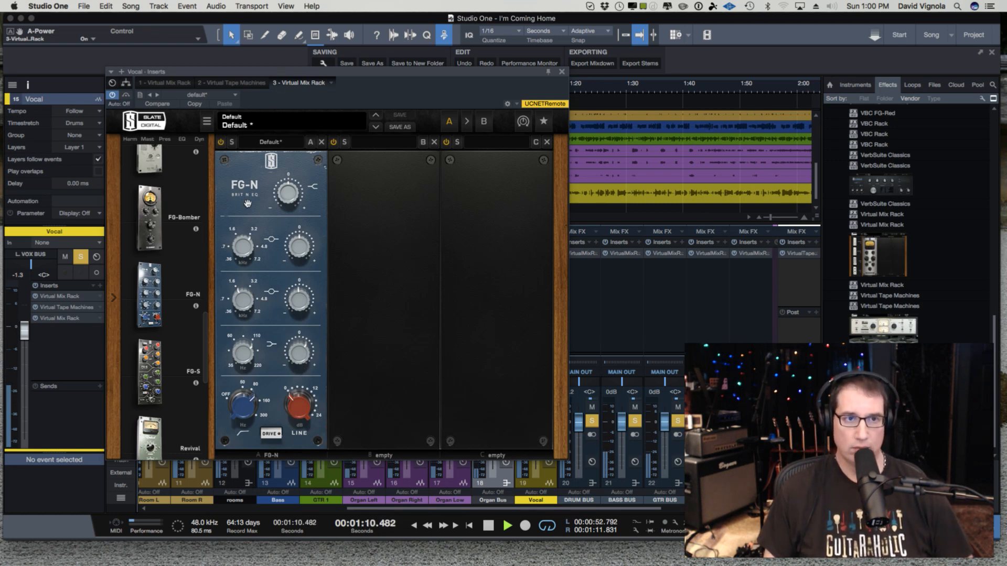
{"action": "key", "text": "space"}
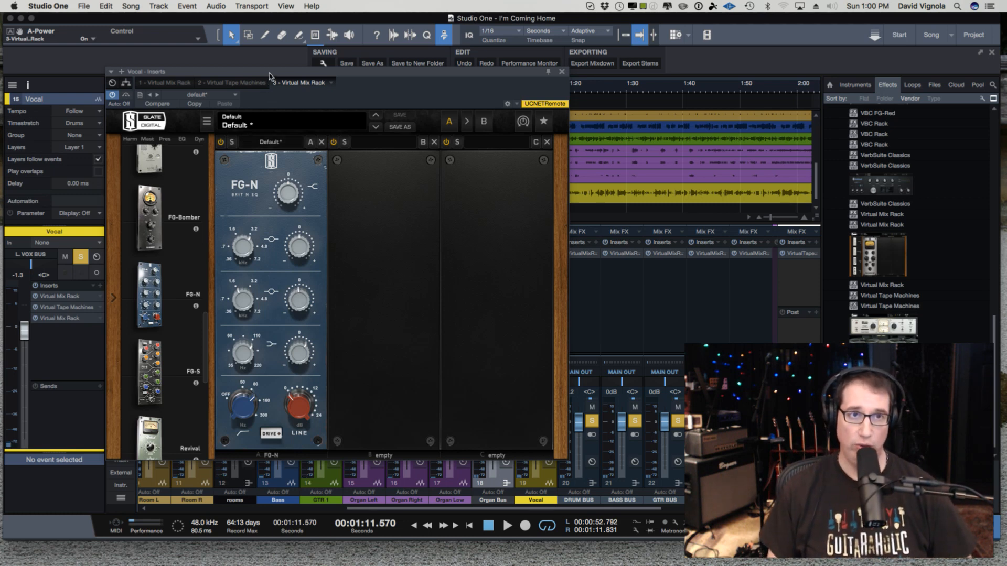
Set the FG-N upper bell to about 4.85 kHz and boost its gain to +7.63 dB during playback
{"action": "left_click_drag", "start_coordinate": [272, 79], "coordinate": [250, 87]}
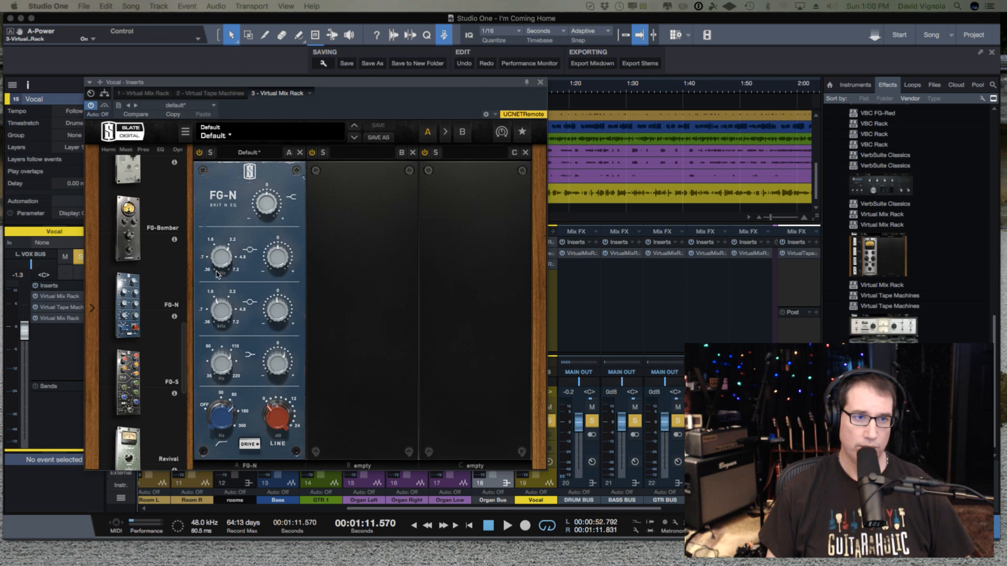
{"action": "left_click_drag", "start_coordinate": [219, 259], "coordinate": [221, 244]}
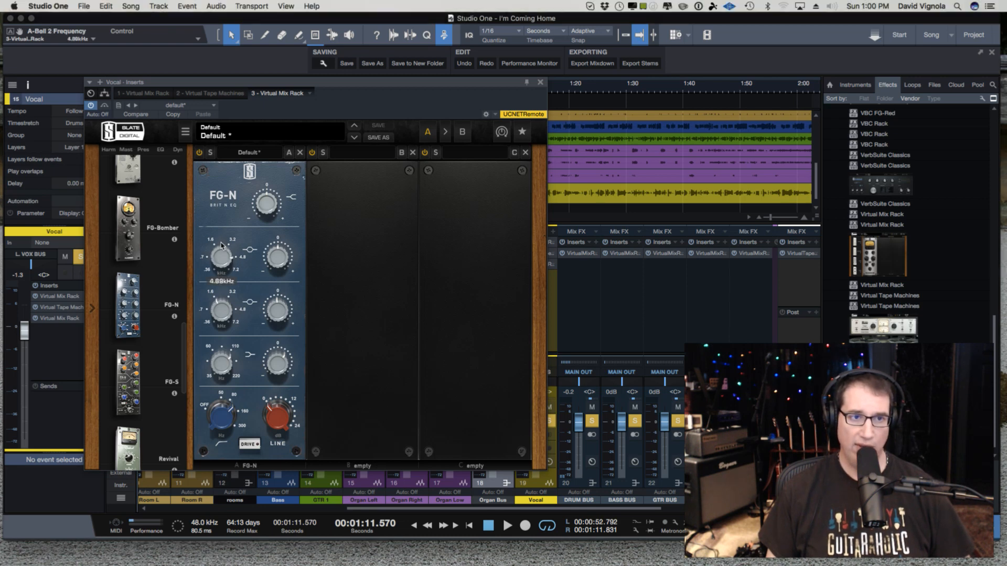
{"action": "key", "text": "space"}
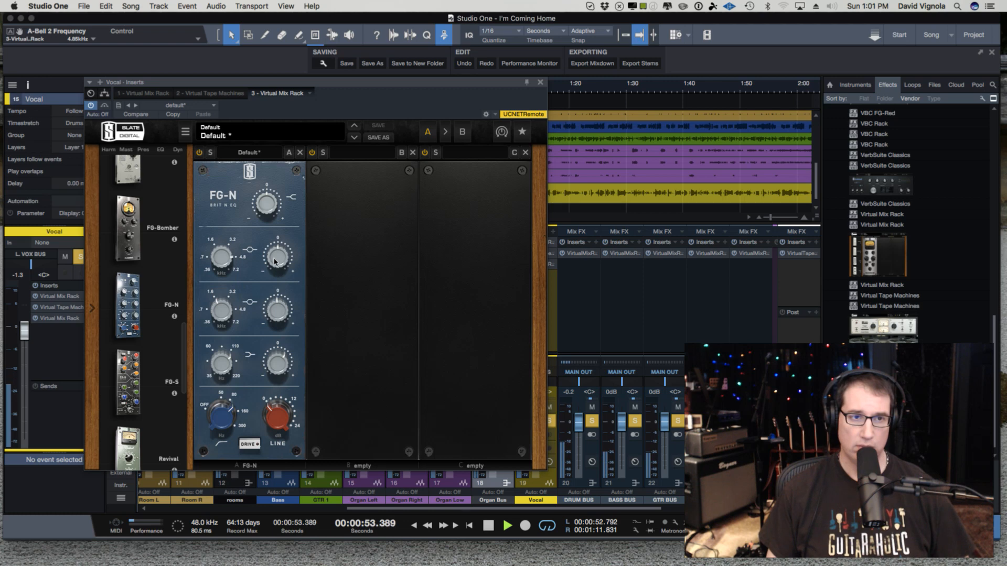
{"action": "mouse_move", "coordinate": [274, 261]}
{"action": "left_mouse_down"}
{"action": "mouse_move", "coordinate": [283, 231]}
{"action": "mouse_move", "coordinate": [278, 251]}
{"action": "left_mouse_up"}
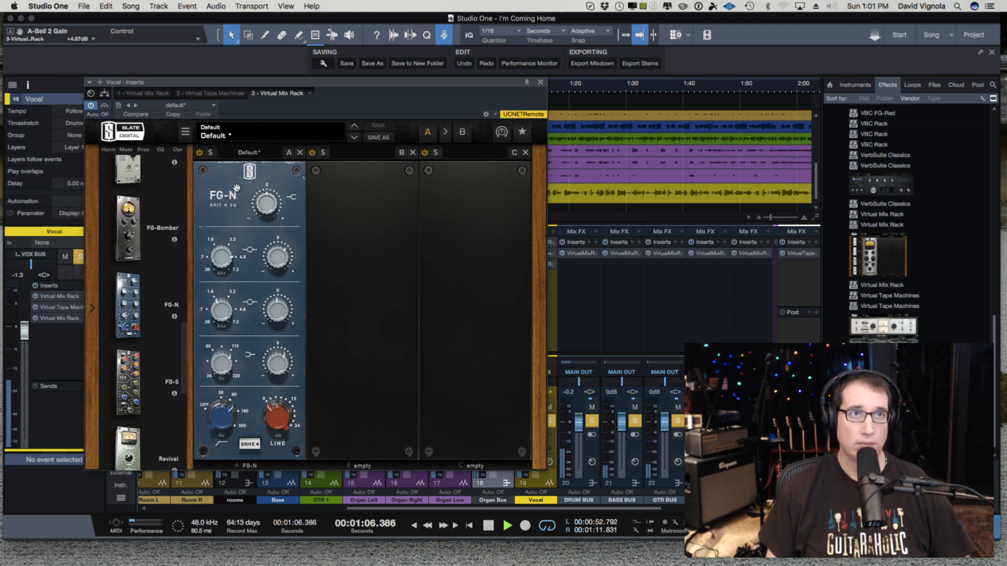
{"action": "left_click_drag", "start_coordinate": [278, 256], "coordinate": [278, 252]}
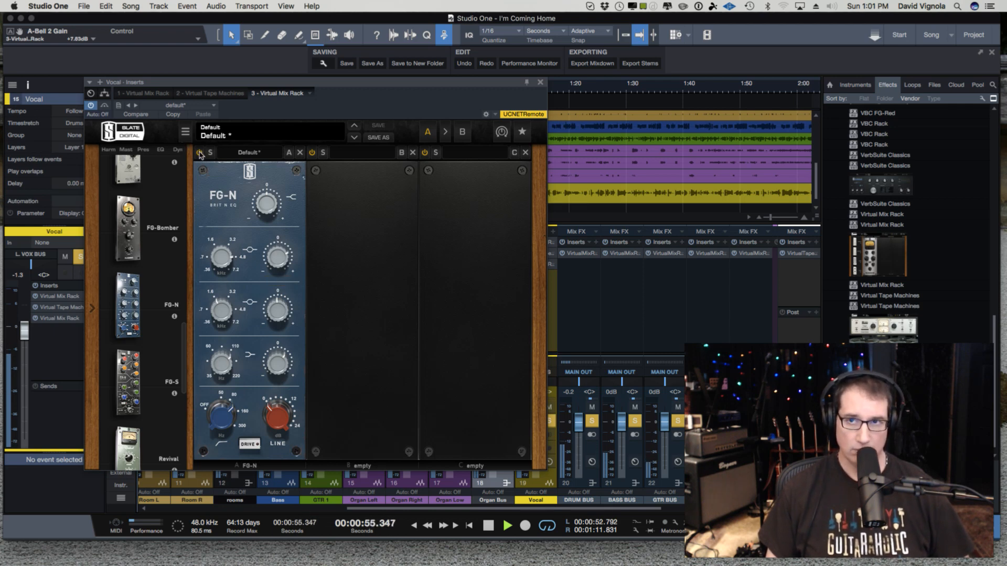
Compare the vocal with the FG-N bypassed and active, and check the upper bell's frequency and gain
{"action": "left_click", "coordinate": [199, 153]}
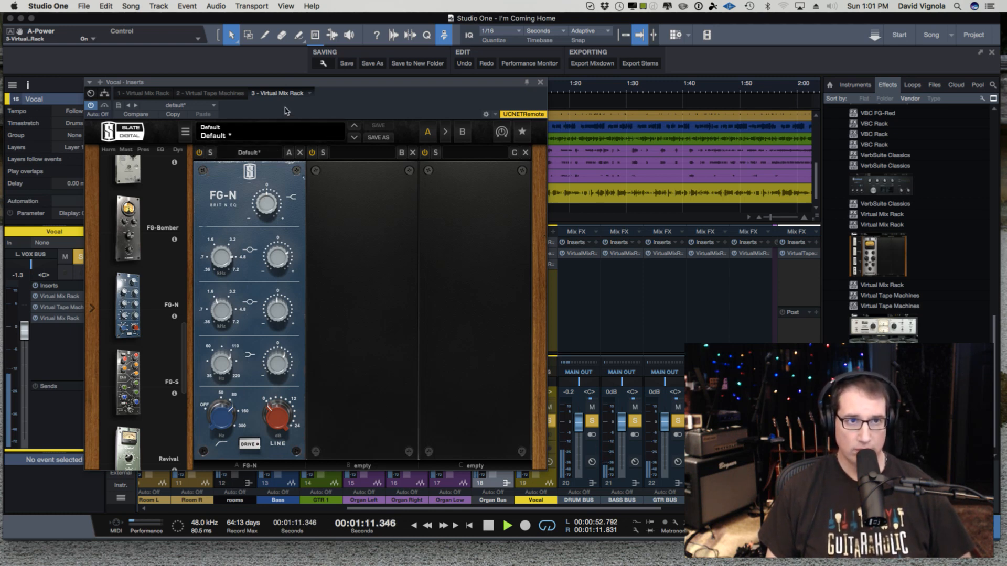
{"action": "key", "text": "space"}
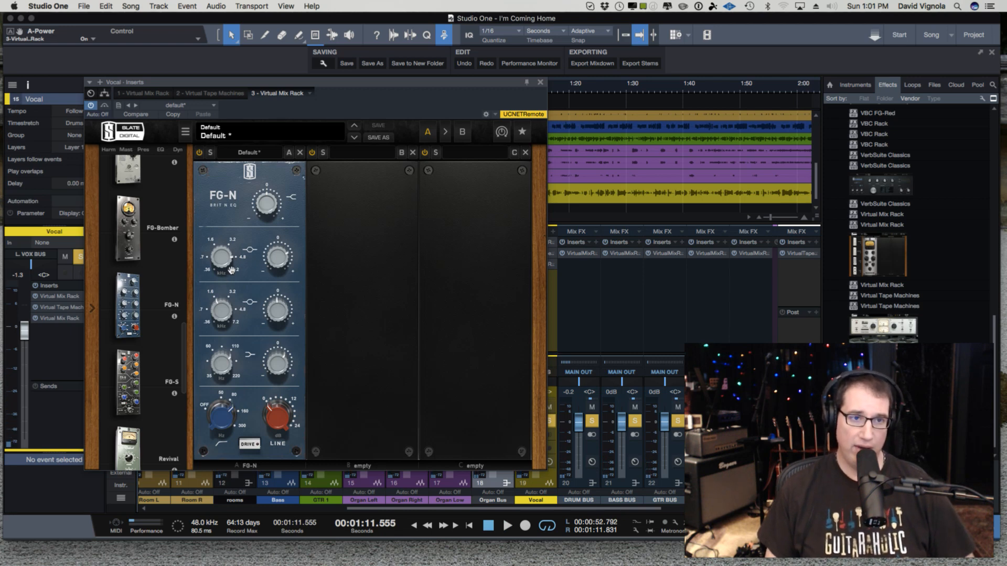
{"action": "mouse_move", "coordinate": [230, 266]}
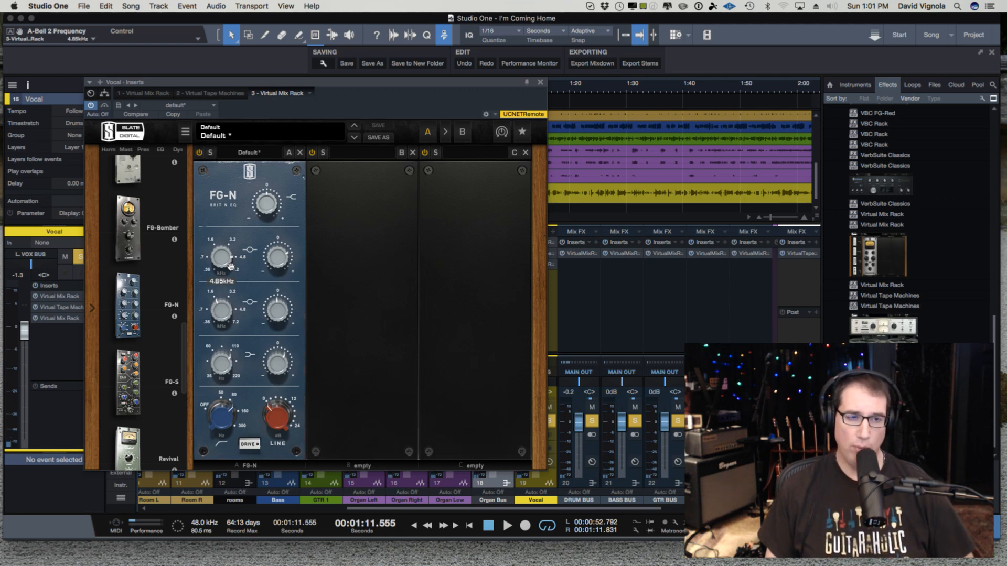
{"action": "mouse_move", "coordinate": [279, 258]}
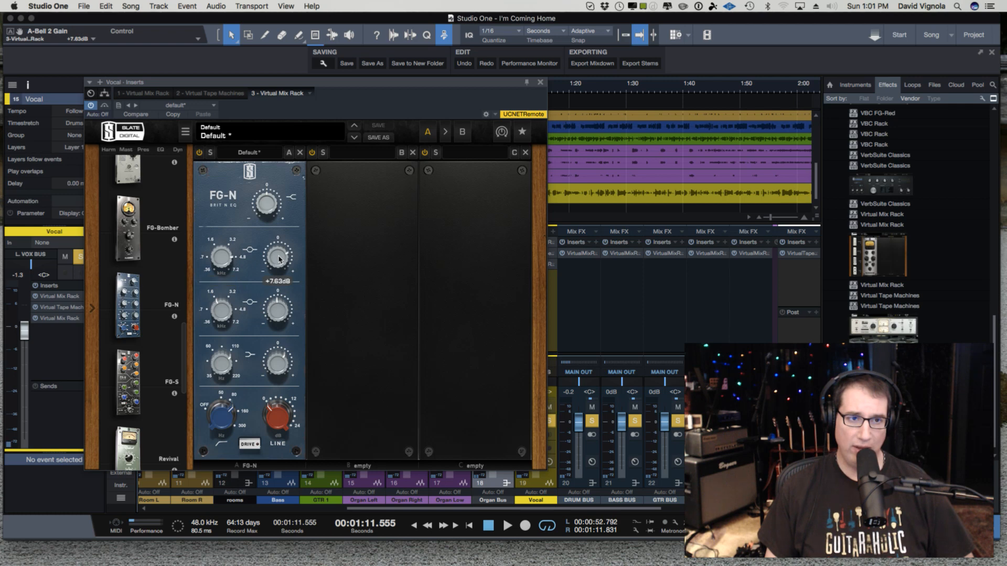
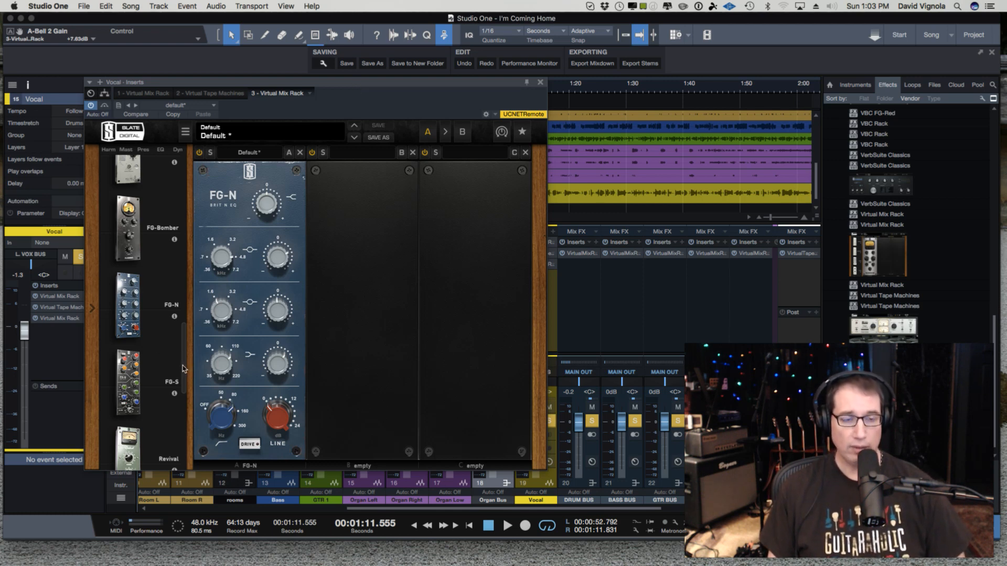
{"action": "left_click_drag", "start_coordinate": [183, 370], "coordinate": [193, 267]}
{"action": "scroll", "coordinate": [194, 284], "scroll_direction": "down", "scroll_amount": 2}
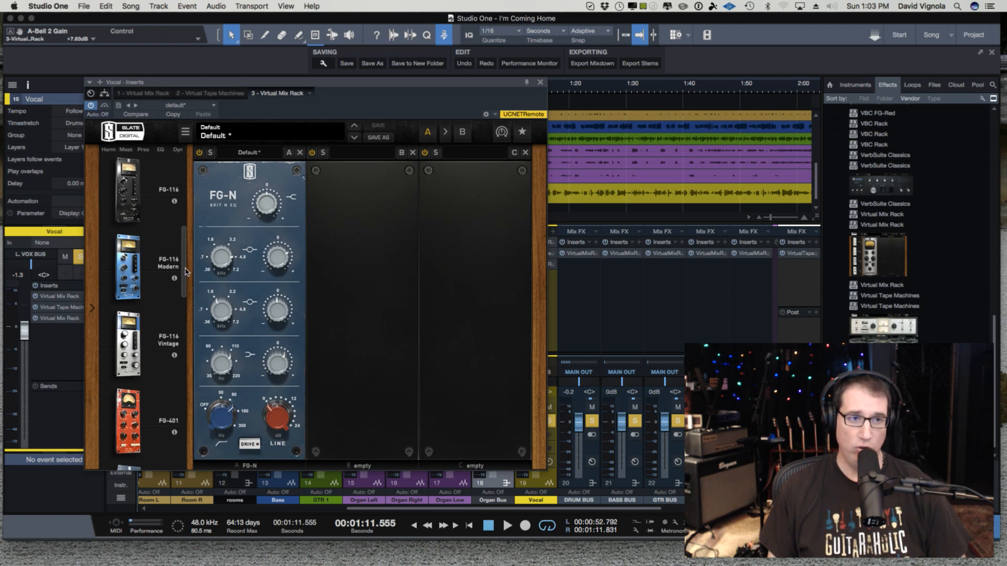
{"action": "scroll", "coordinate": [186, 284], "scroll_direction": "down", "scroll_amount": 3}
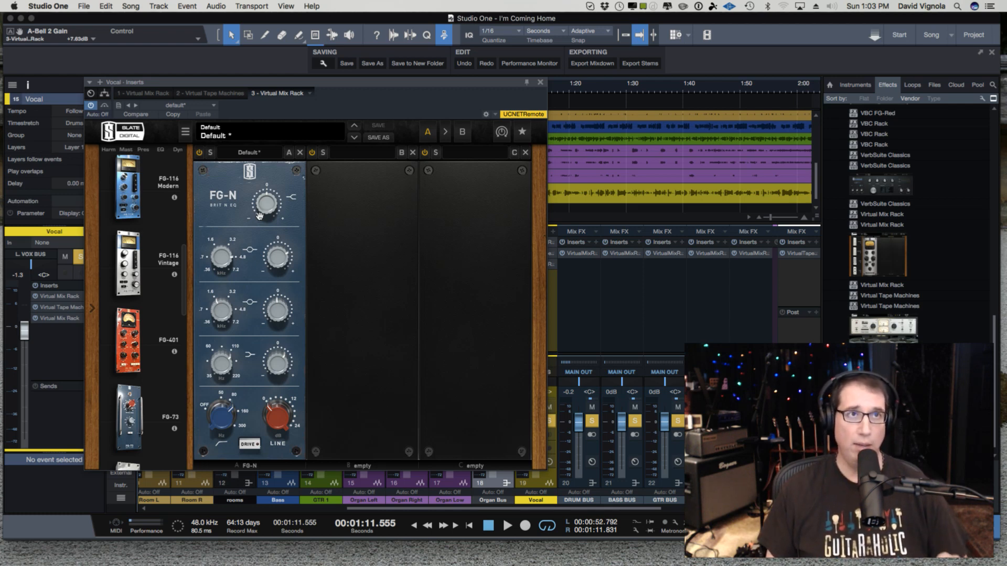
Boost the FG-N high shelf gain to +3.86 dB during playback and close the Vocal's plug-in window
{"action": "key", "text": "space"}
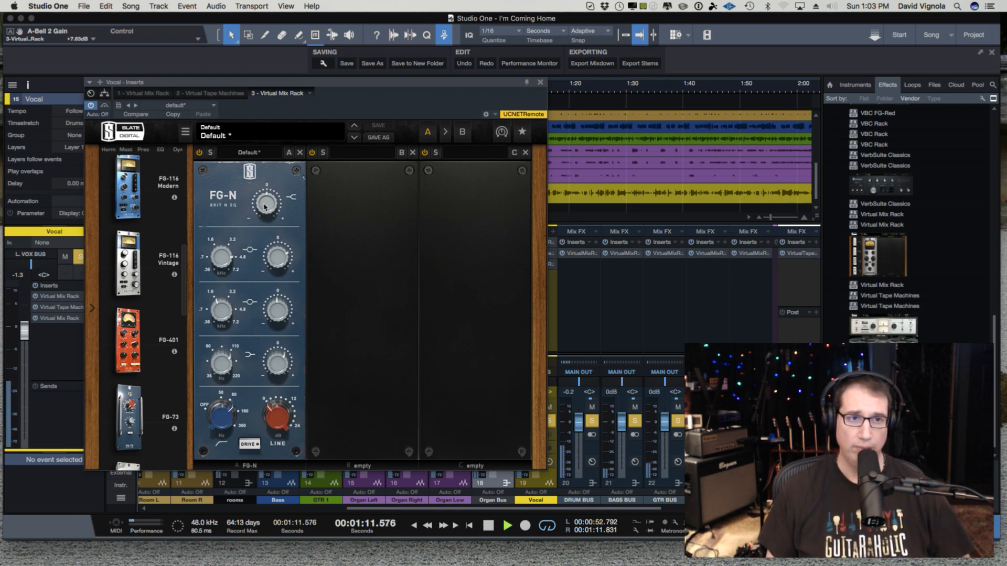
{"action": "mouse_move", "coordinate": [264, 204]}
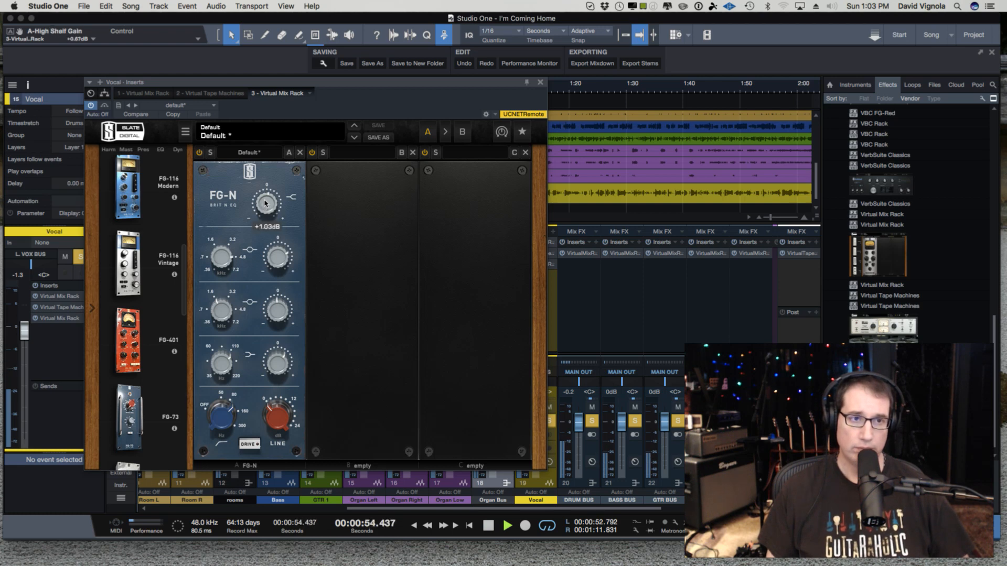
{"action": "left_click_drag", "start_coordinate": [265, 205], "coordinate": [264, 192]}
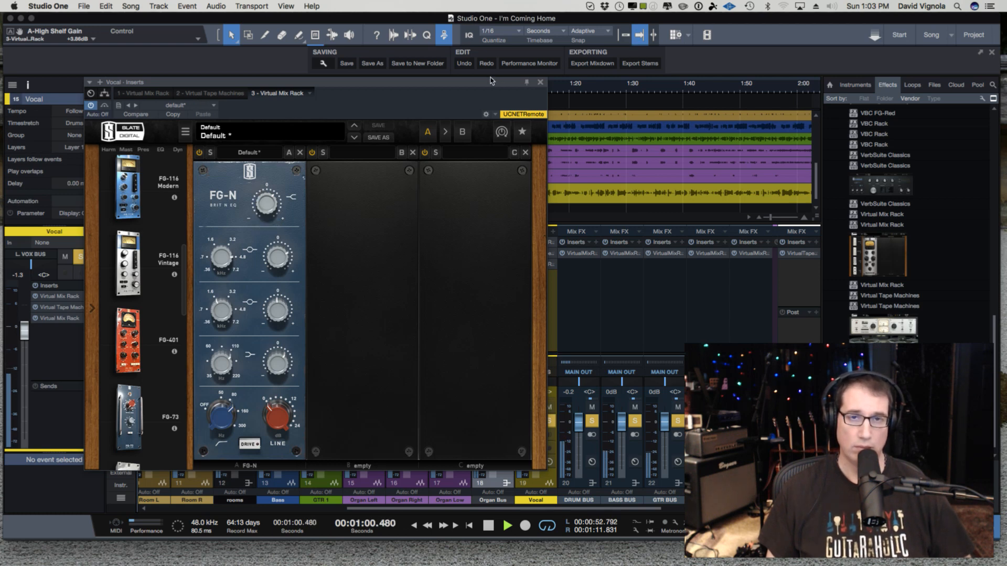
{"action": "key", "text": "space"}
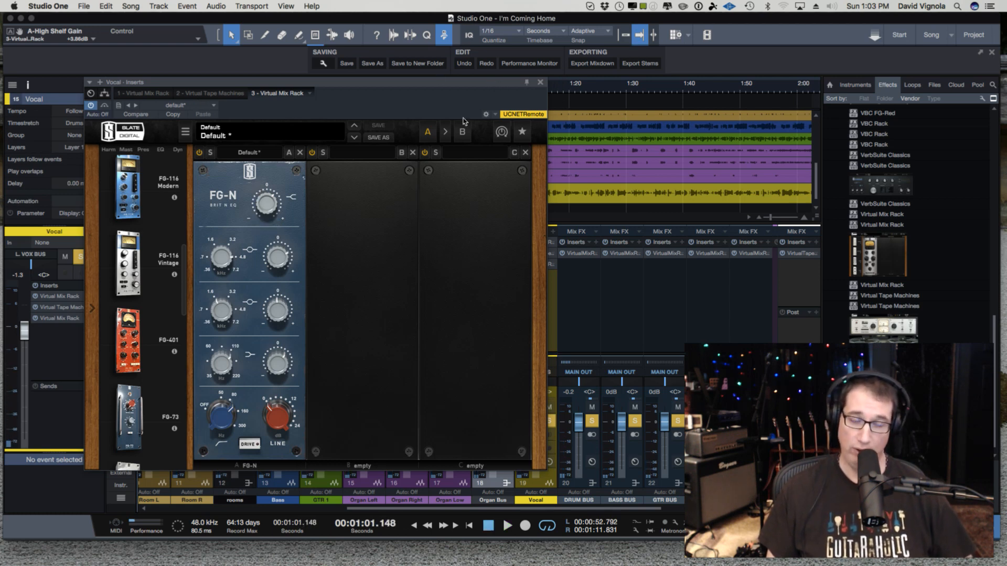
{"action": "left_click", "coordinate": [540, 83]}
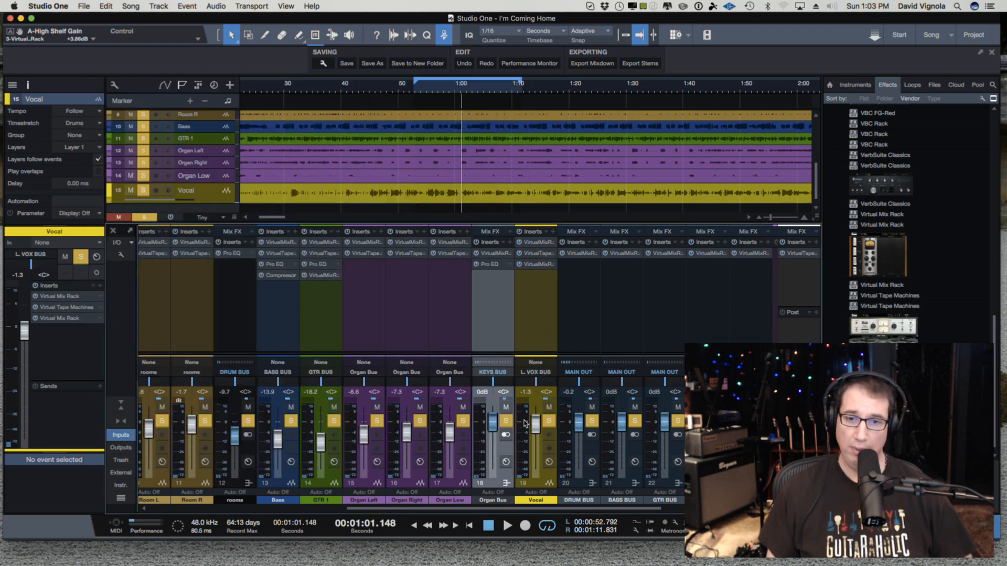
Extend the loop start back to 00:42.859 and set the Vocal fader to -6.8 dB during playback
{"action": "left_click_drag", "start_coordinate": [536, 426], "coordinate": [535, 437]}
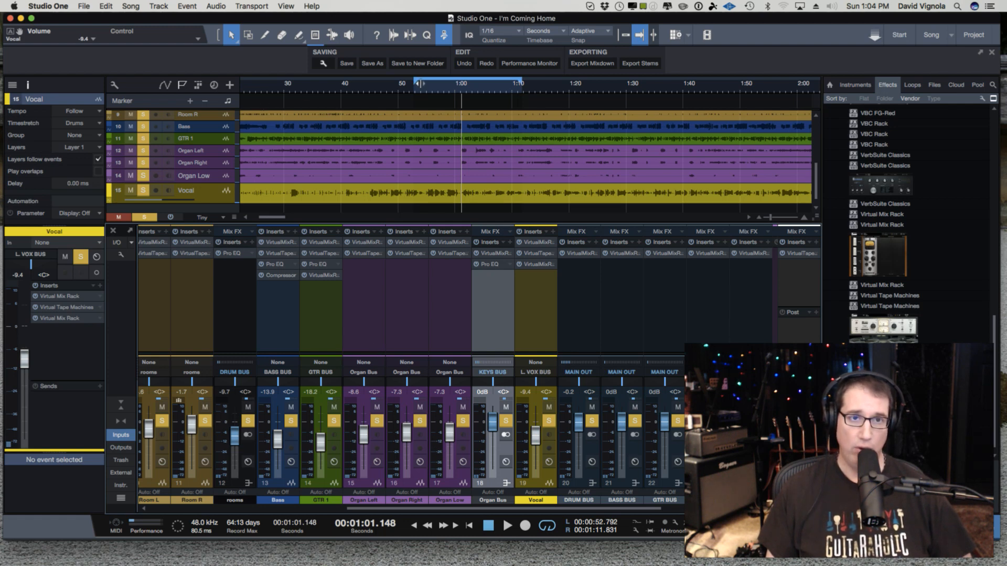
{"action": "left_click_drag", "start_coordinate": [417, 83], "coordinate": [358, 84]}
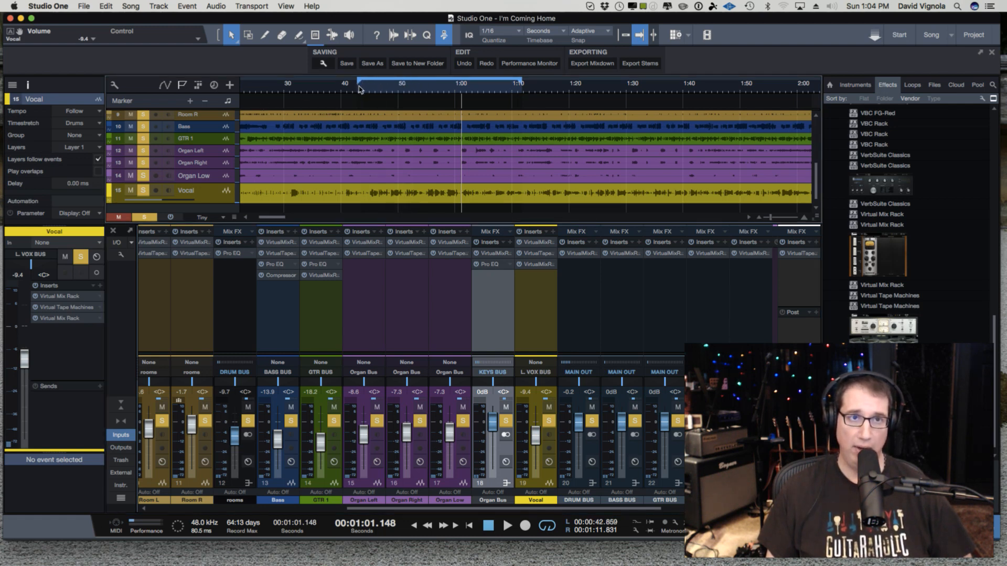
{"action": "key", "text": "space"}
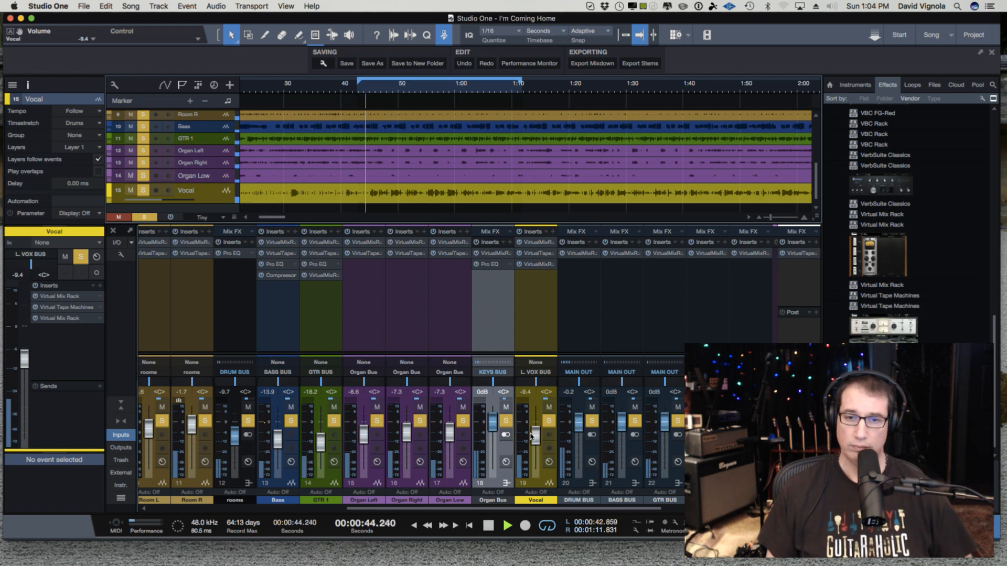
{"action": "left_click_drag", "start_coordinate": [533, 436], "coordinate": [535, 433]}
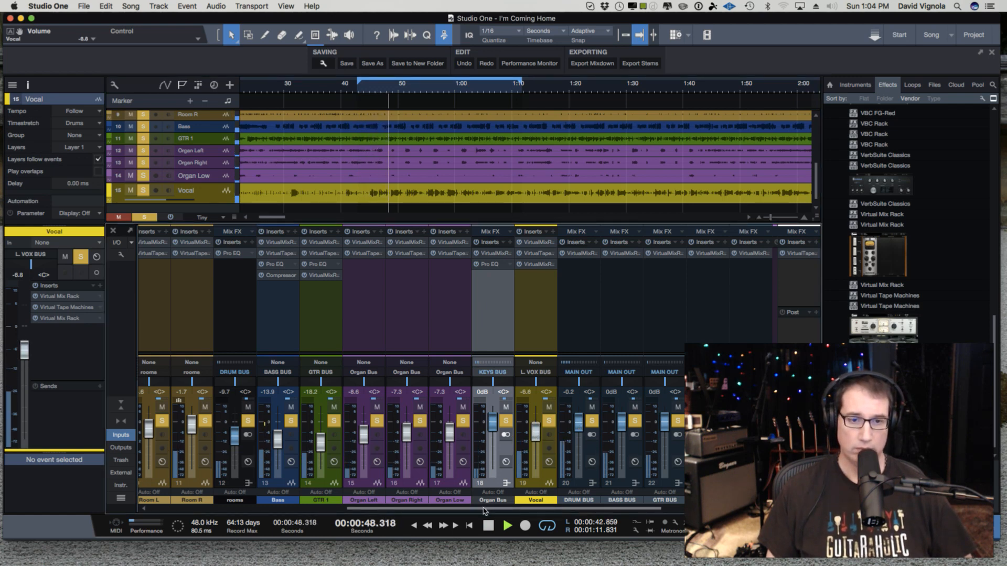
Inspect the Virtual Mix Rack on the L. VOX BUS and close its window
{"action": "left_click_drag", "start_coordinate": [426, 509], "coordinate": [478, 509]}
{"action": "left_click_drag", "start_coordinate": [555, 522], "coordinate": [695, 524]}
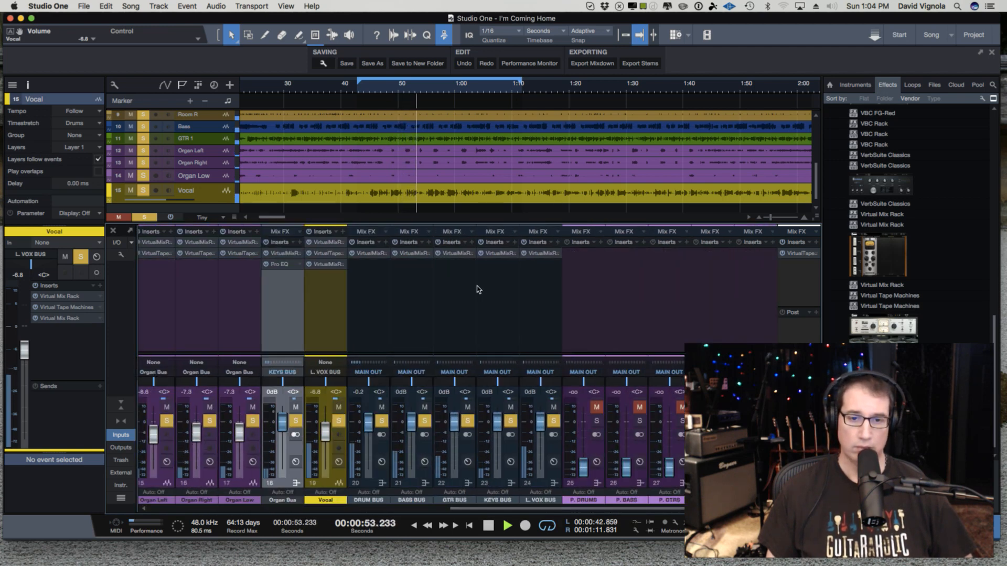
{"action": "left_click", "coordinate": [540, 253]}
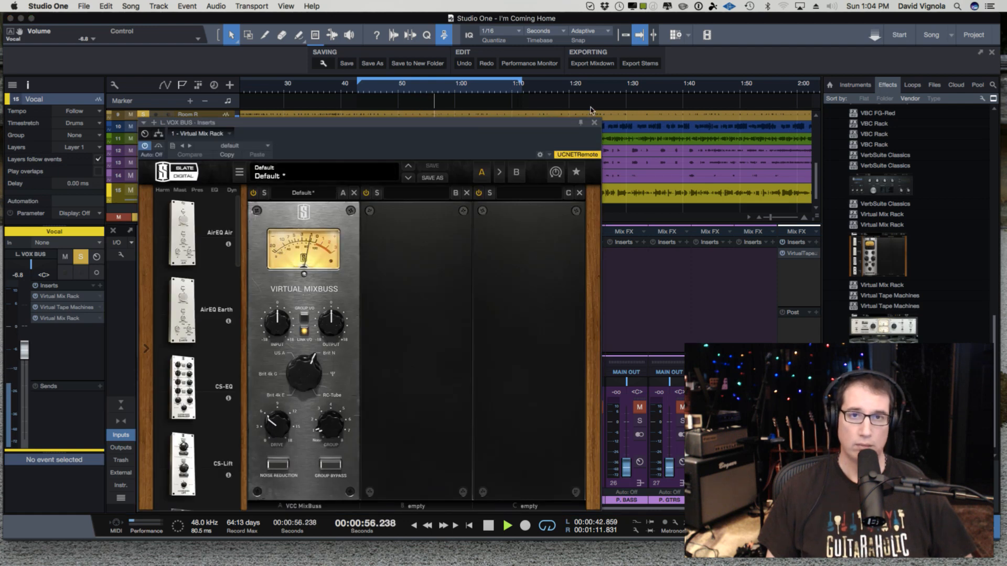
{"action": "left_click", "coordinate": [594, 124]}
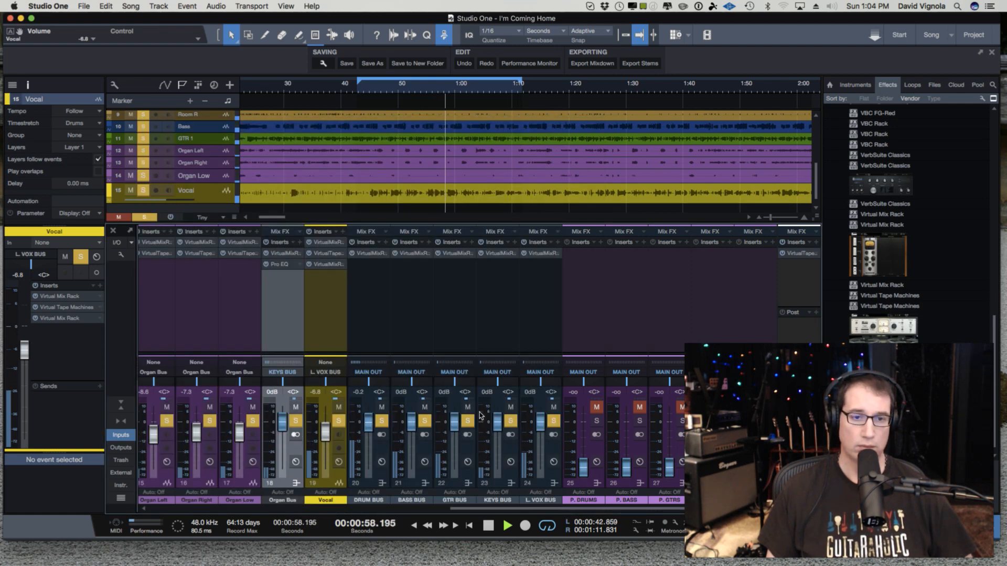
Set the Vocal fader to -6.4 dB and the GTR 1 fader to -16.1 dB during playback
{"action": "left_click_drag", "start_coordinate": [501, 508], "coordinate": [377, 509]}
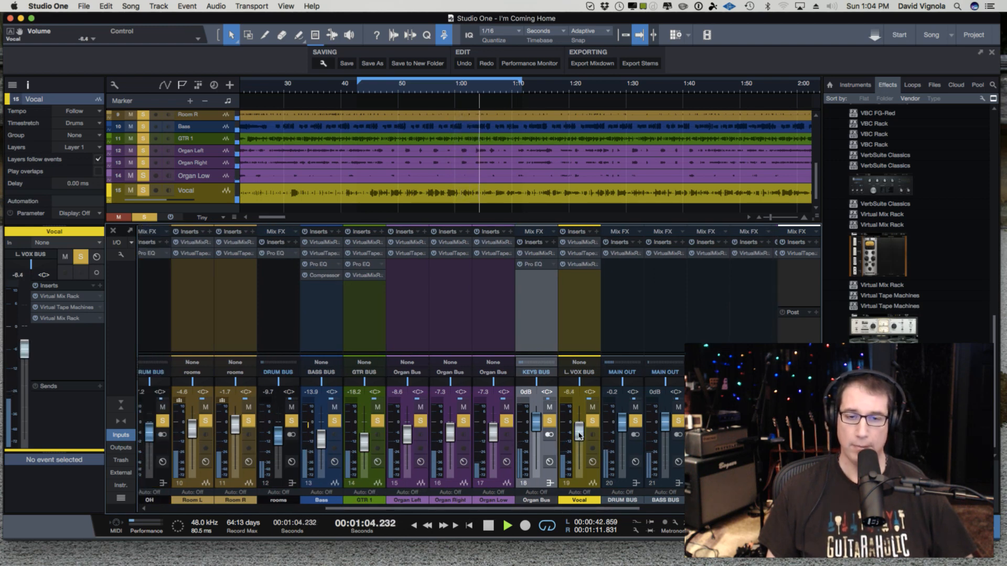
{"action": "left_click_drag", "start_coordinate": [579, 434], "coordinate": [579, 432]}
{"action": "left_click_drag", "start_coordinate": [551, 509], "coordinate": [514, 507]}
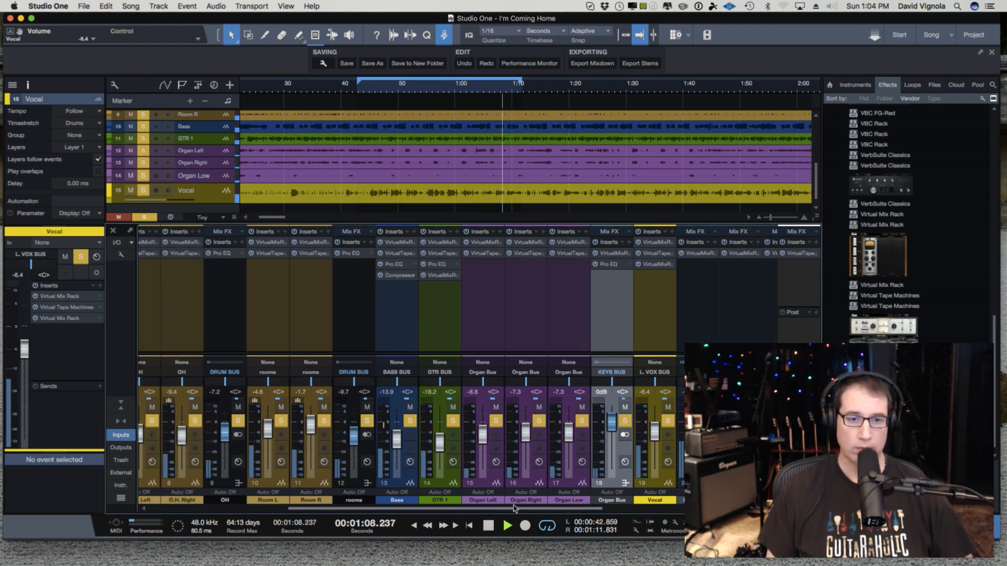
{"action": "left_click_drag", "start_coordinate": [445, 448], "coordinate": [443, 443]}
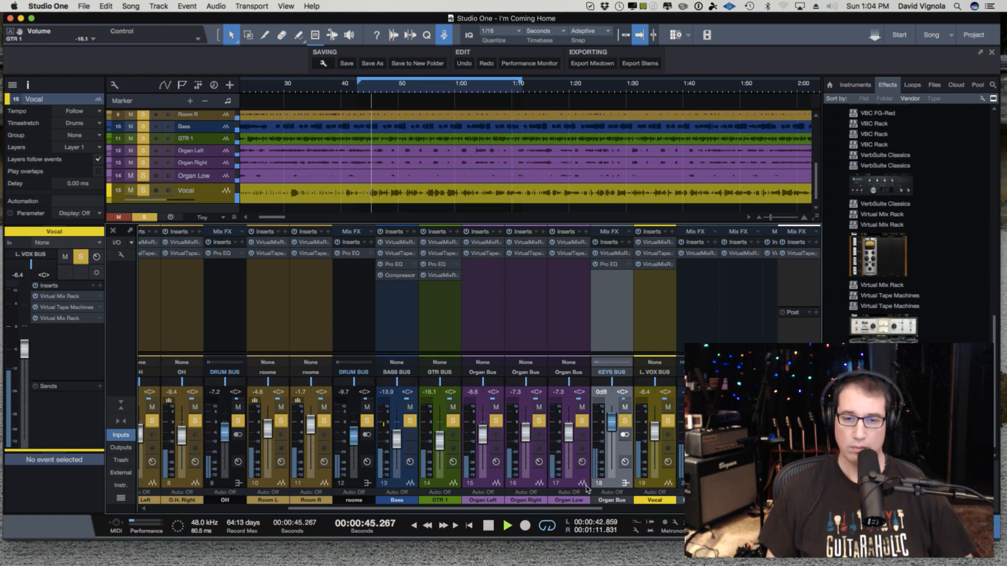
Stop playback and save the song
{"action": "left_click_drag", "start_coordinate": [588, 509], "coordinate": [598, 508]}
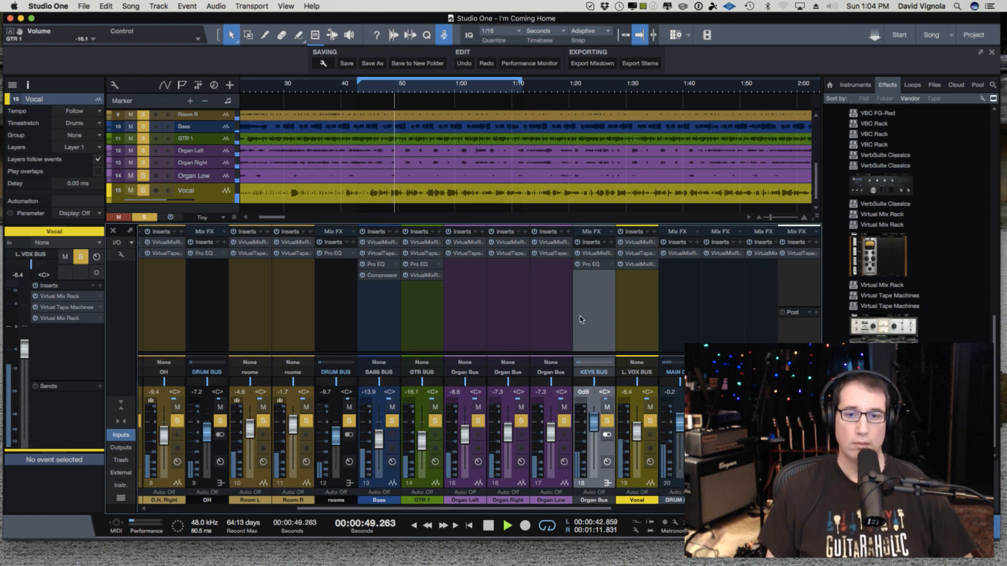
{"action": "key", "text": "space"}
{"action": "key", "text": "super+s"}
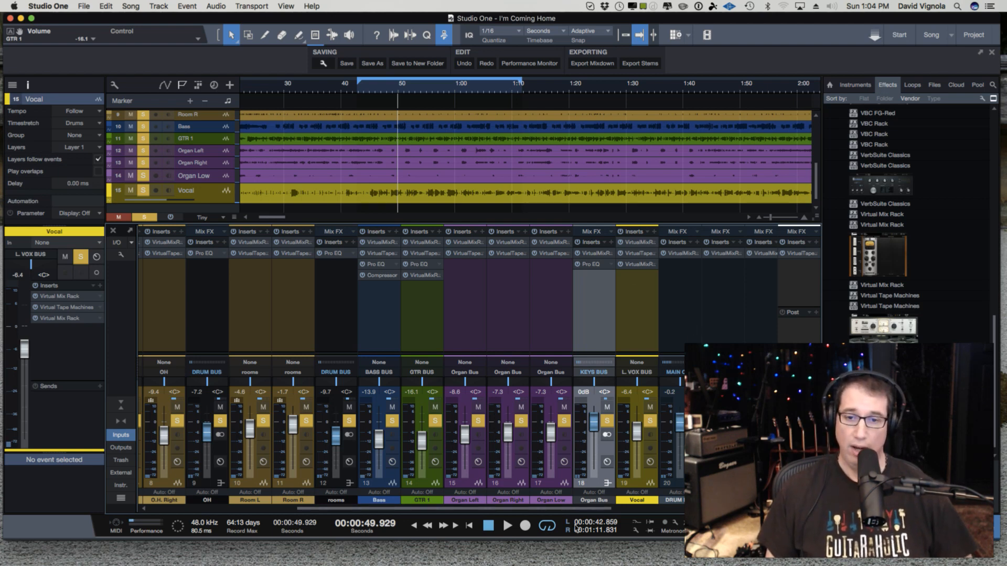
Reopen the Vocal's FG-N rack and boost the high shelf gain to +5.47 dB during playback
{"action": "left_click_drag", "start_coordinate": [567, 508], "coordinate": [670, 512]}
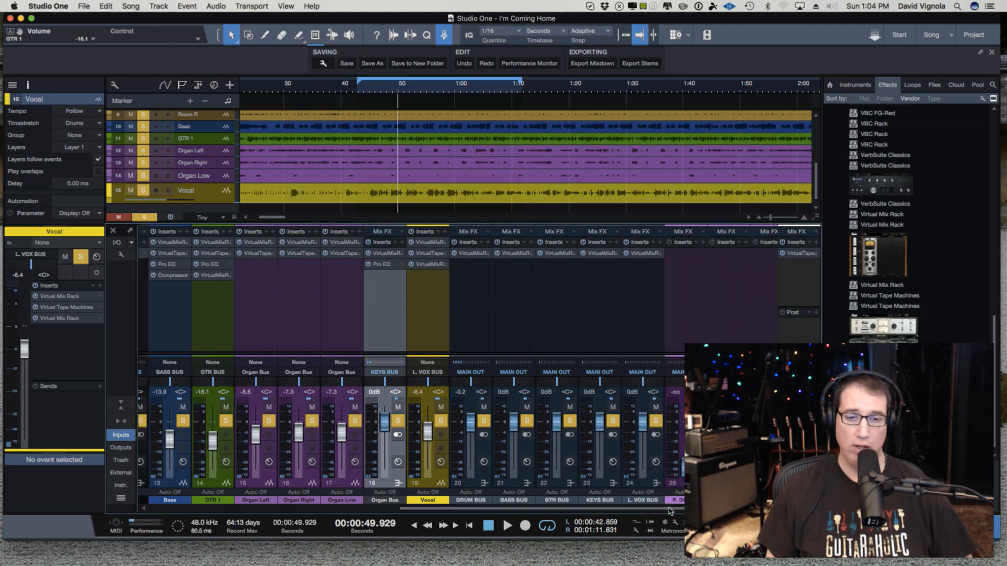
{"action": "left_click", "coordinate": [424, 265]}
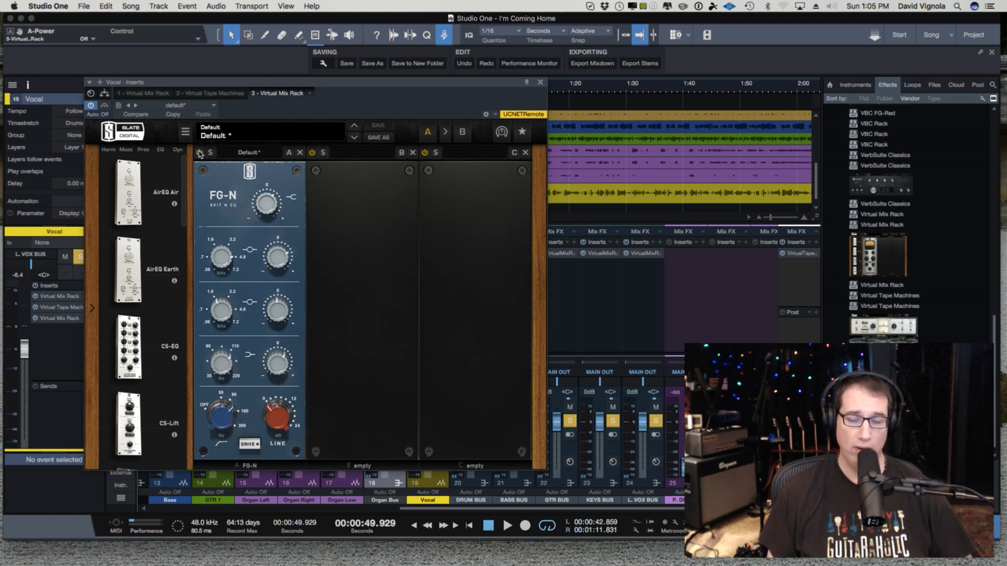
{"action": "key", "text": "space"}
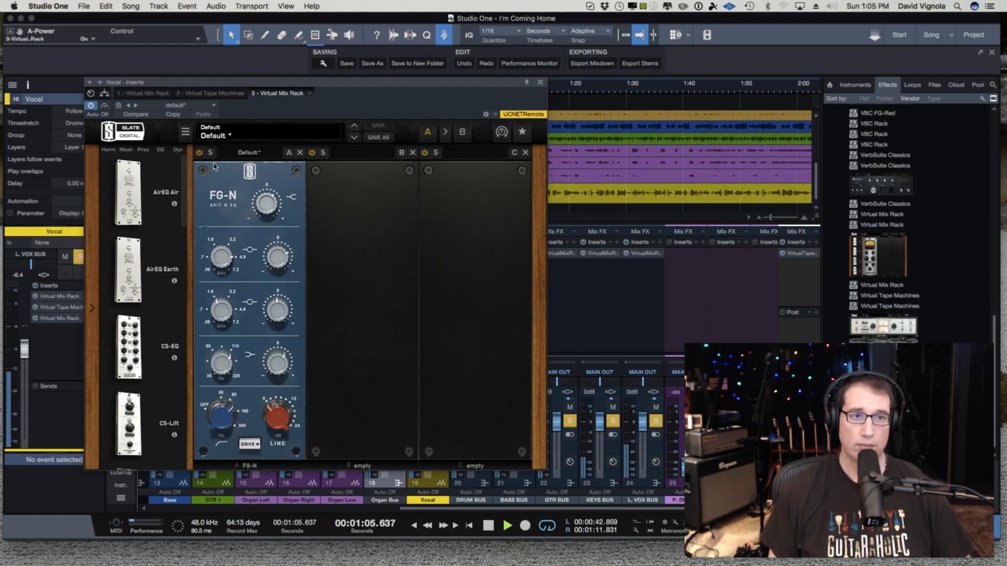
{"action": "left_click_drag", "start_coordinate": [259, 212], "coordinate": [261, 205]}
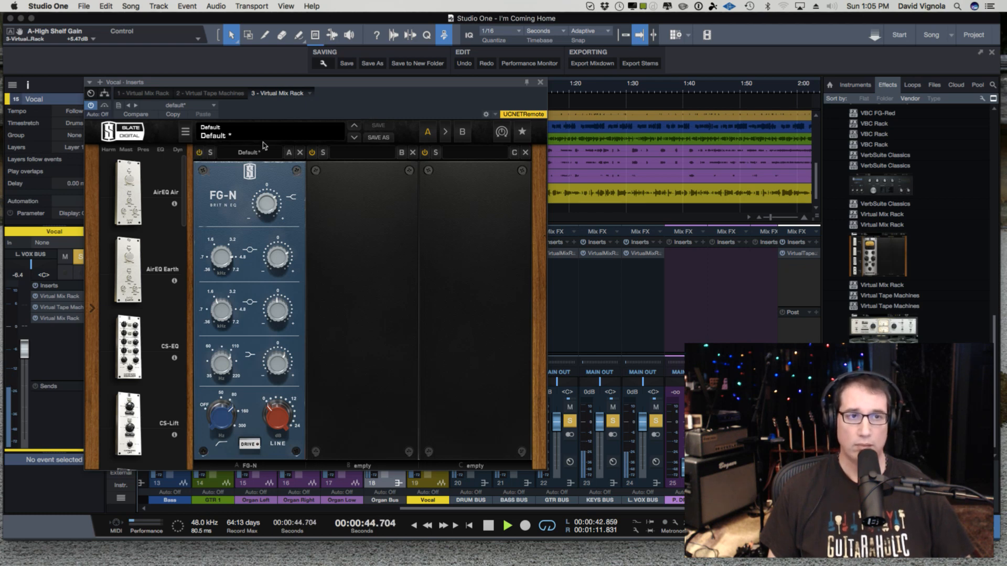
{"action": "key", "text": "space"}
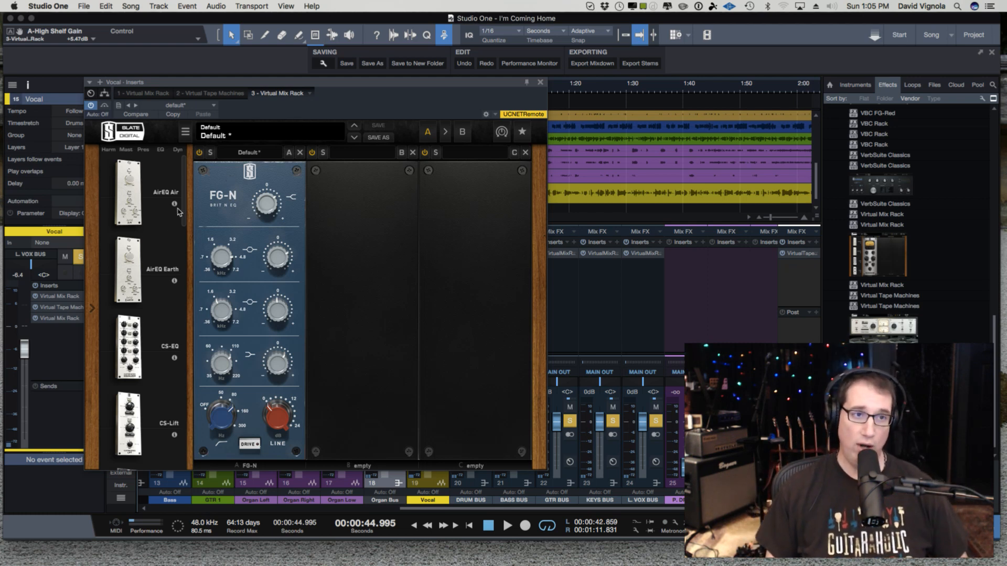
Load the FG-116 Modern compressor into slot B of the Vocal's rack and set its ratio to 8
{"action": "left_click_drag", "start_coordinate": [183, 206], "coordinate": [178, 293]}
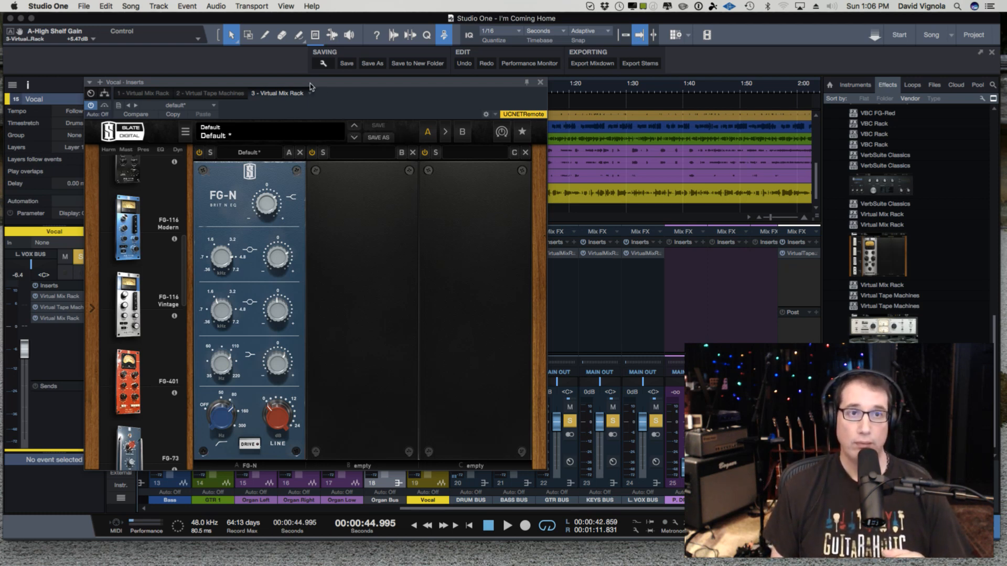
{"action": "left_click_drag", "start_coordinate": [310, 86], "coordinate": [306, 86]}
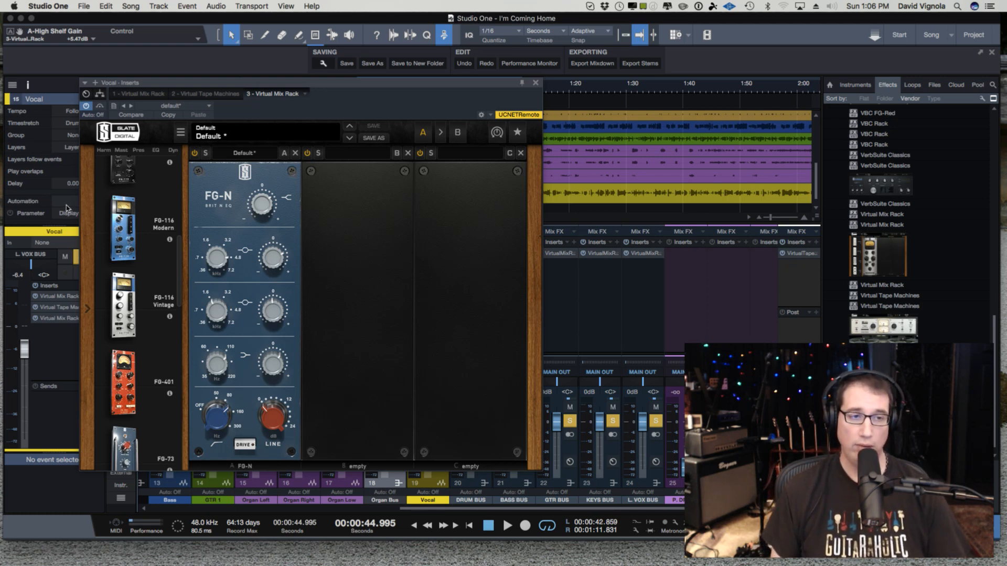
{"action": "left_click_drag", "start_coordinate": [121, 229], "coordinate": [341, 232]}
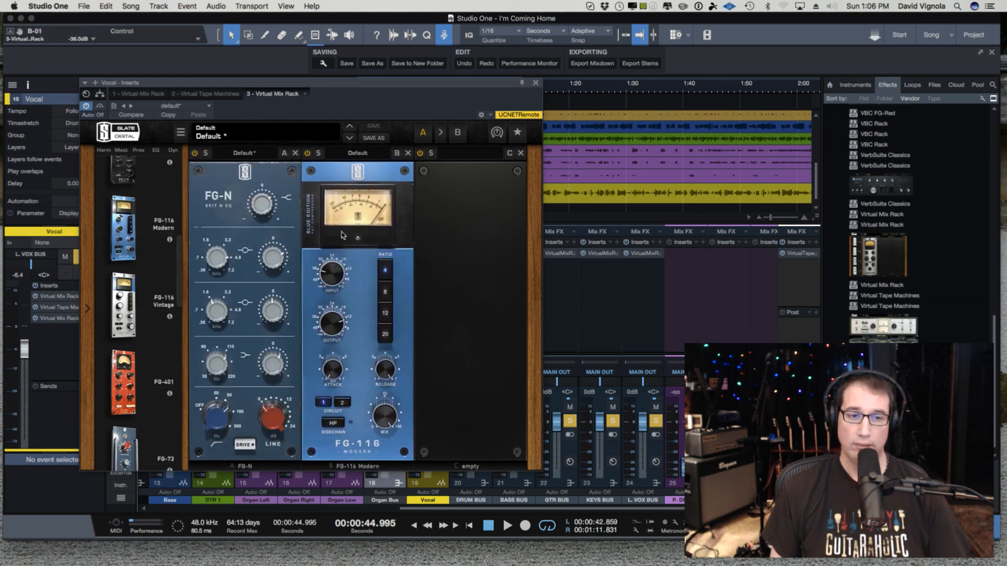
{"action": "mouse_move", "coordinate": [369, 86]}
{"action": "left_mouse_down"}
{"action": "mouse_move", "coordinate": [366, 76]}
{"action": "mouse_move", "coordinate": [363, 85]}
{"action": "left_mouse_up"}
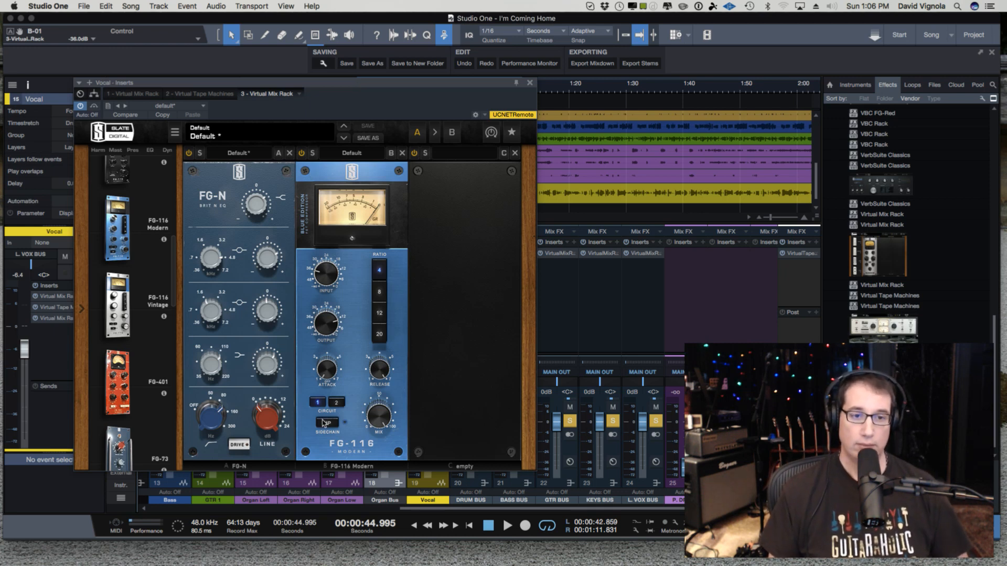
{"action": "left_click", "coordinate": [380, 274]}
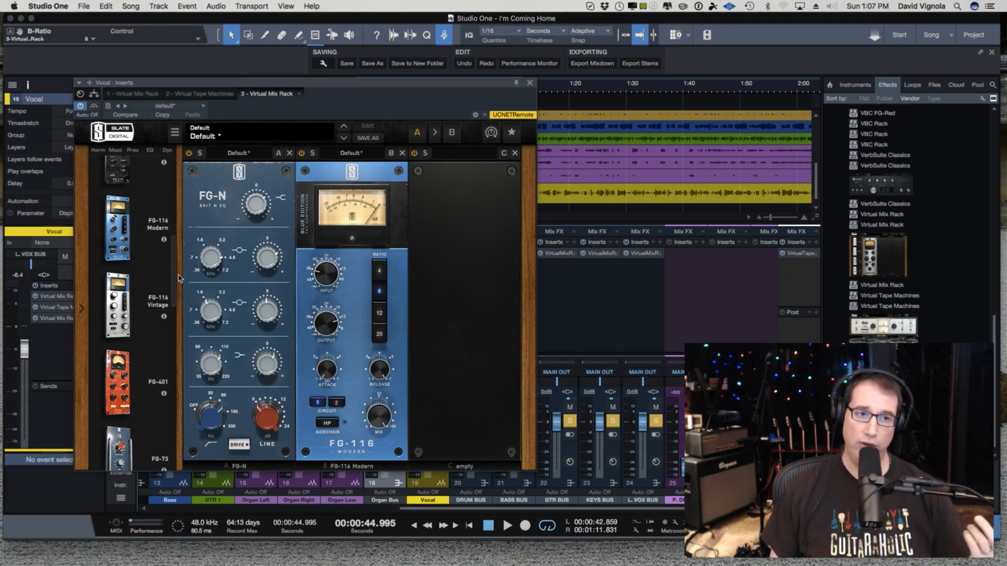
{"action": "scroll", "coordinate": [176, 263], "scroll_direction": "up", "scroll_amount": 2}
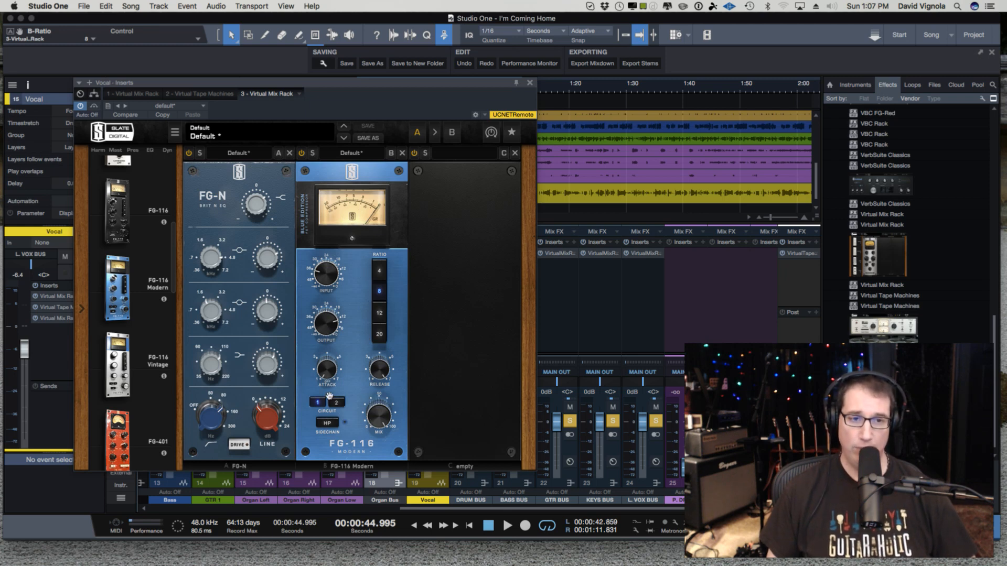
Start playback, raise the FG-116's input and set its attack to 7.00
{"action": "mouse_move", "coordinate": [324, 387]}
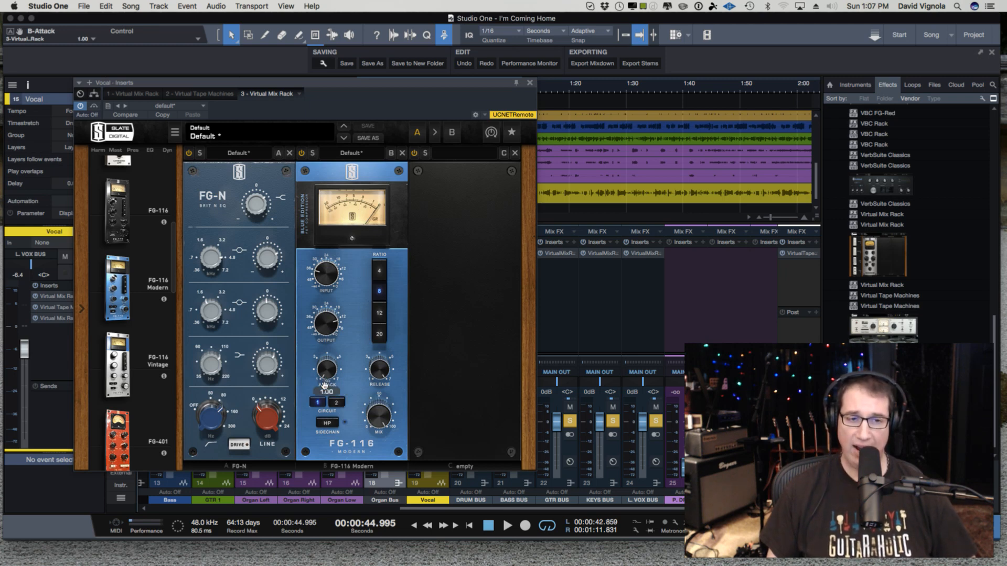
{"action": "key", "text": "space"}
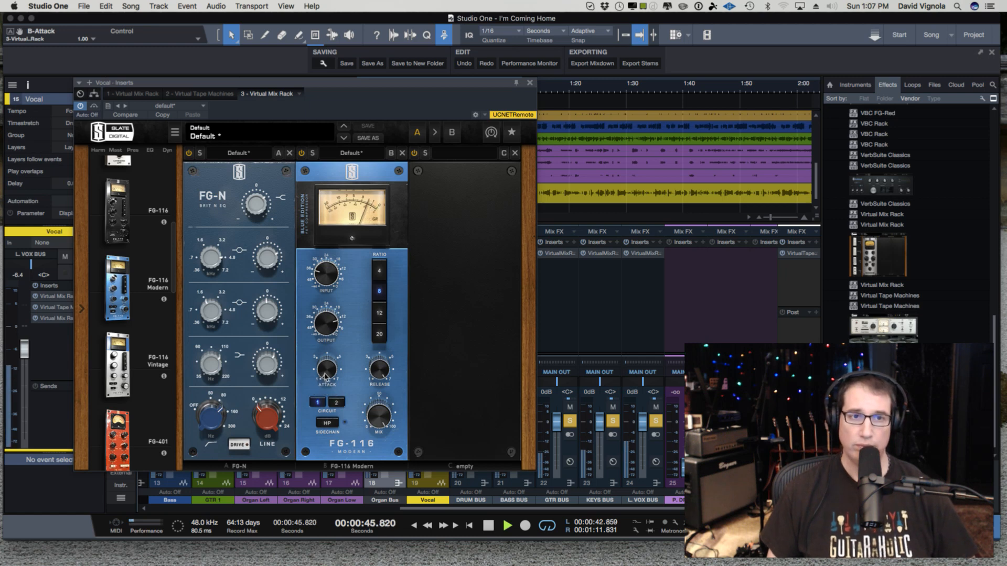
{"action": "mouse_move", "coordinate": [322, 269]}
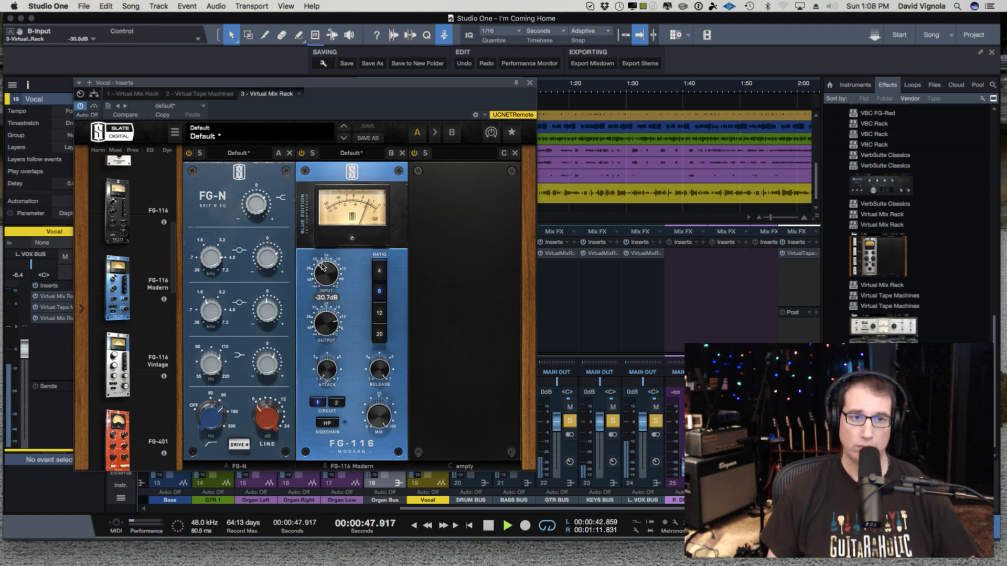
{"action": "left_click_drag", "start_coordinate": [322, 266], "coordinate": [325, 263]}
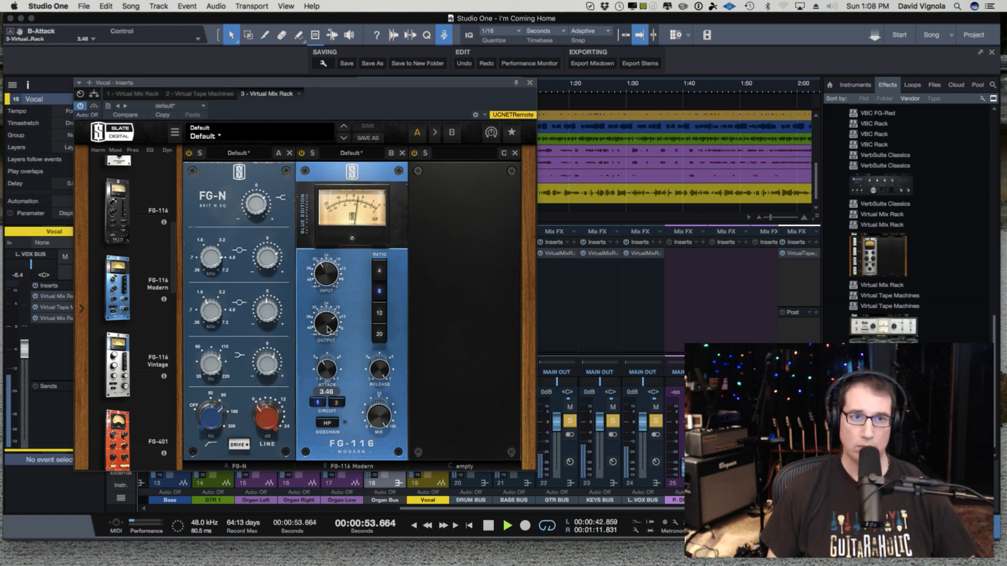
{"action": "left_click_drag", "start_coordinate": [337, 279], "coordinate": [339, 263]}
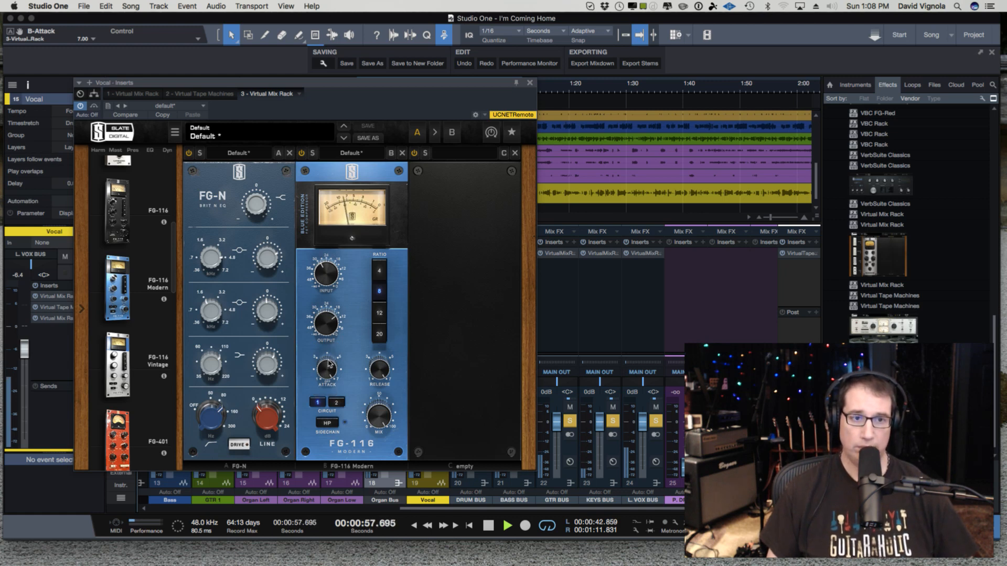
Sweep the FG-116's attack down to 1.00, settle it at 5.79, and set the release to 7.00
{"action": "mouse_move", "coordinate": [327, 367]}
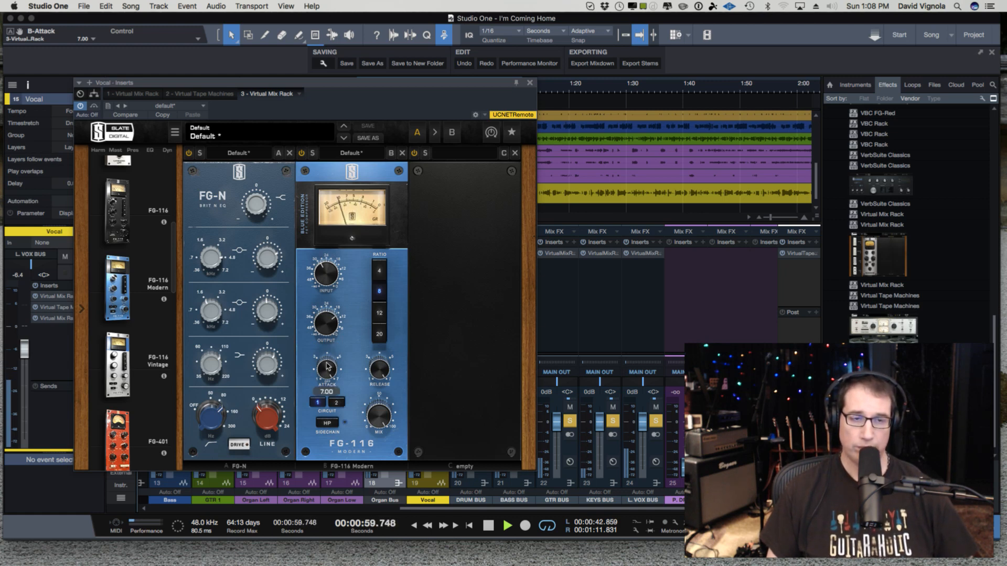
{"action": "left_click_drag", "start_coordinate": [327, 367], "coordinate": [315, 452]}
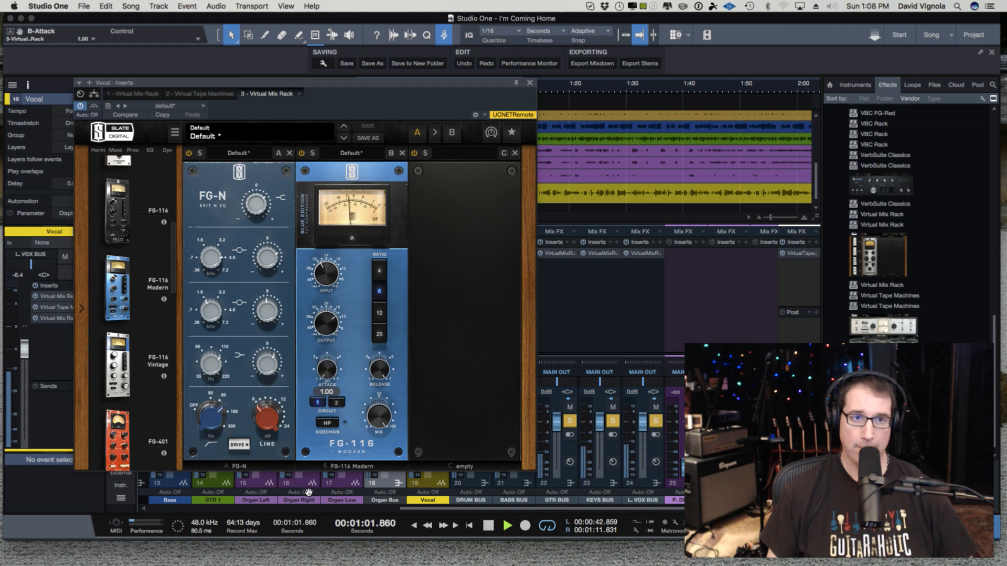
{"action": "left_click_drag", "start_coordinate": [308, 491], "coordinate": [329, 377]}
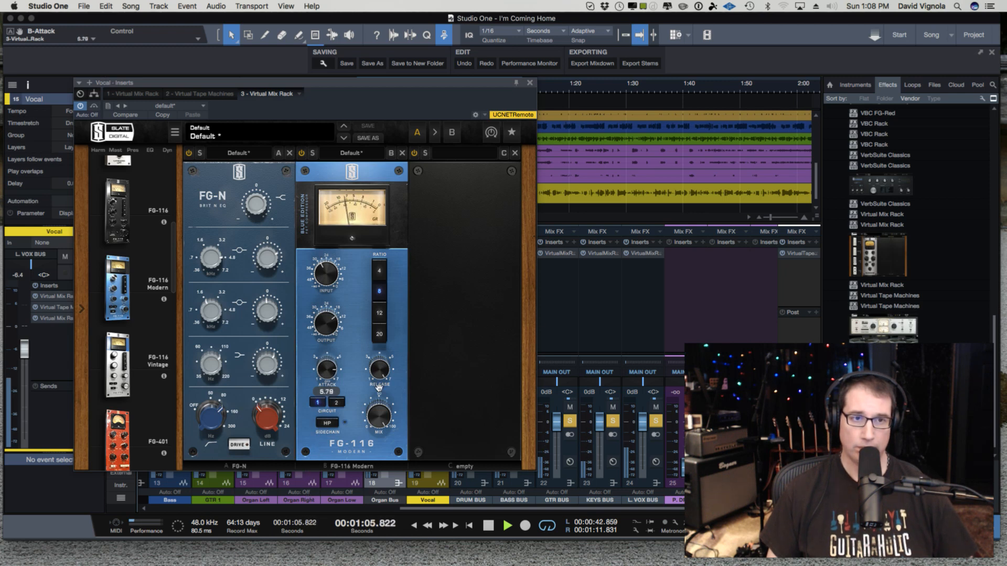
{"action": "mouse_move", "coordinate": [382, 372]}
{"action": "mouse_move", "coordinate": [381, 372]}
{"action": "left_mouse_down"}
{"action": "mouse_move", "coordinate": [367, 475]}
{"action": "mouse_move", "coordinate": [386, 369]}
{"action": "left_mouse_up"}
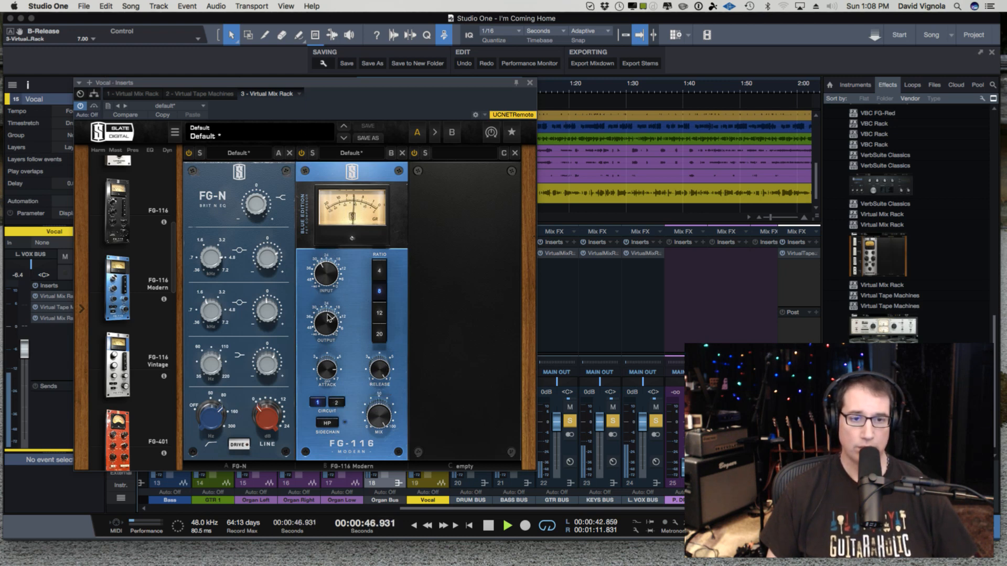
Set the FG-116's output to -12.4 dB while comparing the vocal with the compressor bypassed and active
{"action": "left_click", "coordinate": [302, 154]}
{"action": "left_click", "coordinate": [301, 154]}
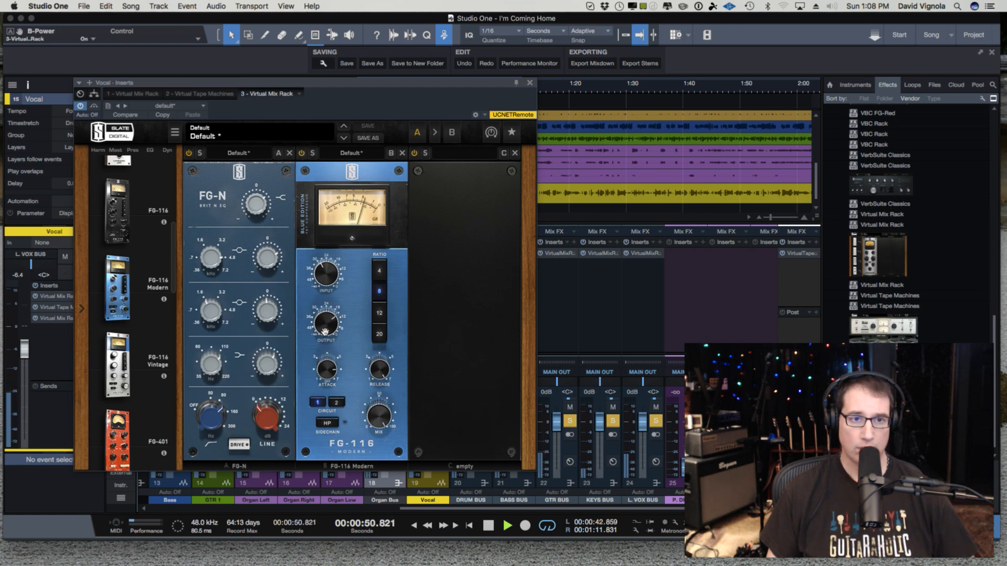
{"action": "left_click_drag", "start_coordinate": [324, 331], "coordinate": [326, 328]}
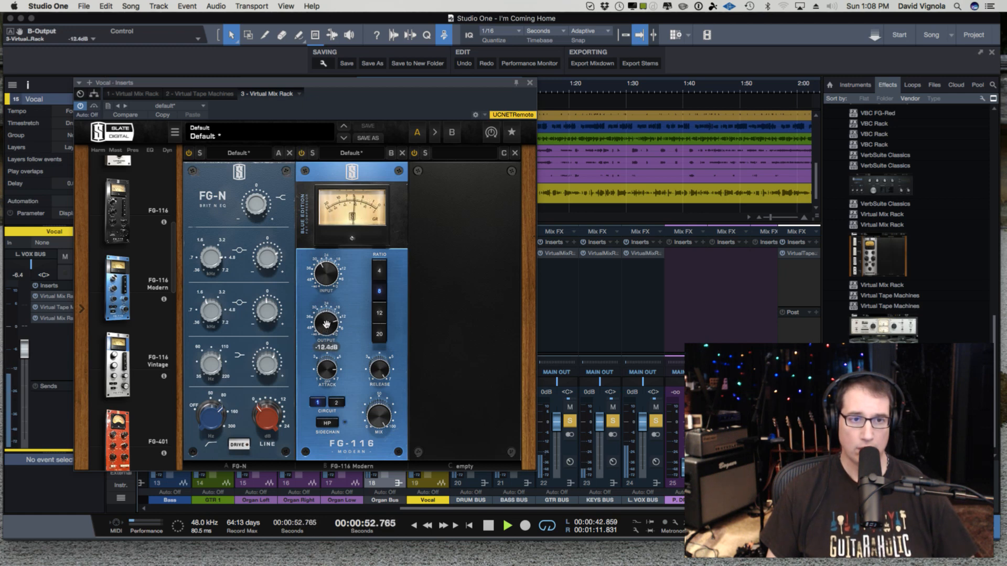
{"action": "left_click", "coordinate": [301, 154]}
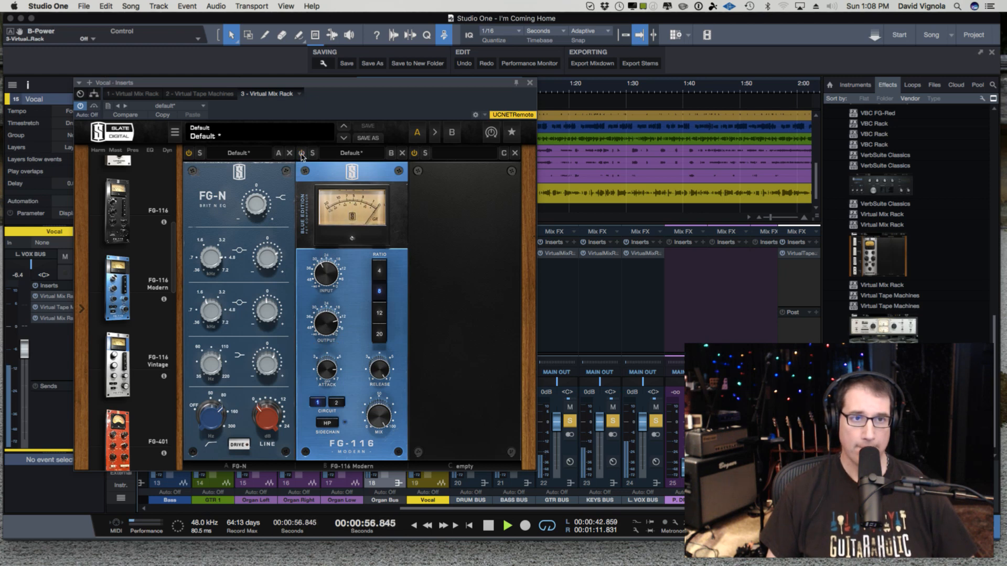
{"action": "left_click", "coordinate": [302, 154]}
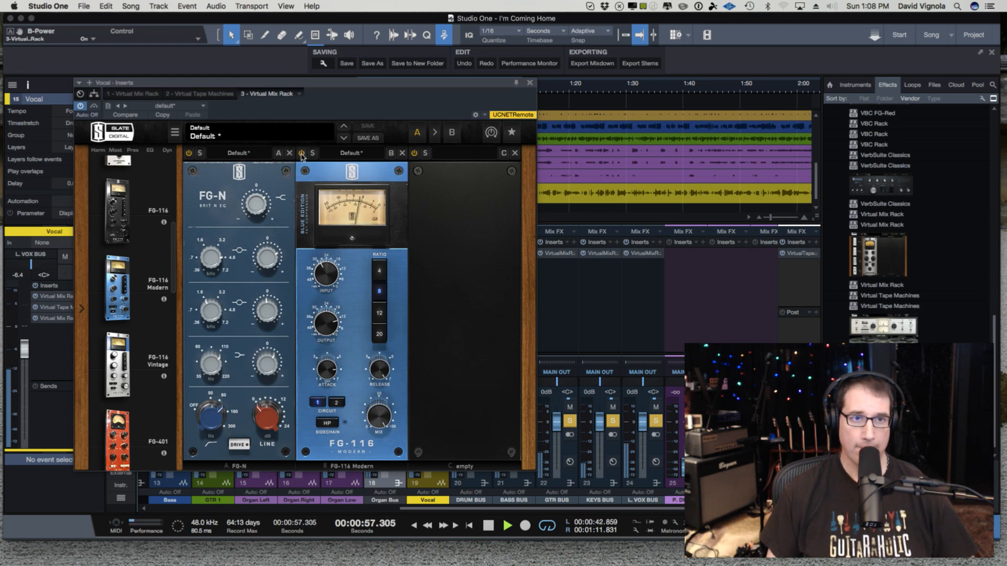
Set the FG-116's input to -29.0 dB and replay the loop with the compressor bypassed, switching it back on during playback
{"action": "left_click", "coordinate": [320, 281]}
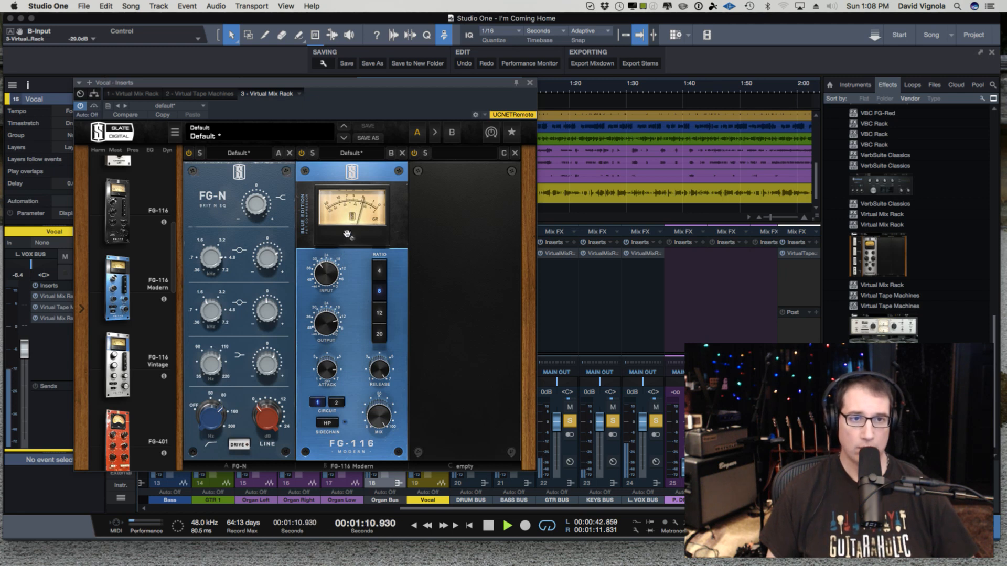
{"action": "key", "text": "space"}
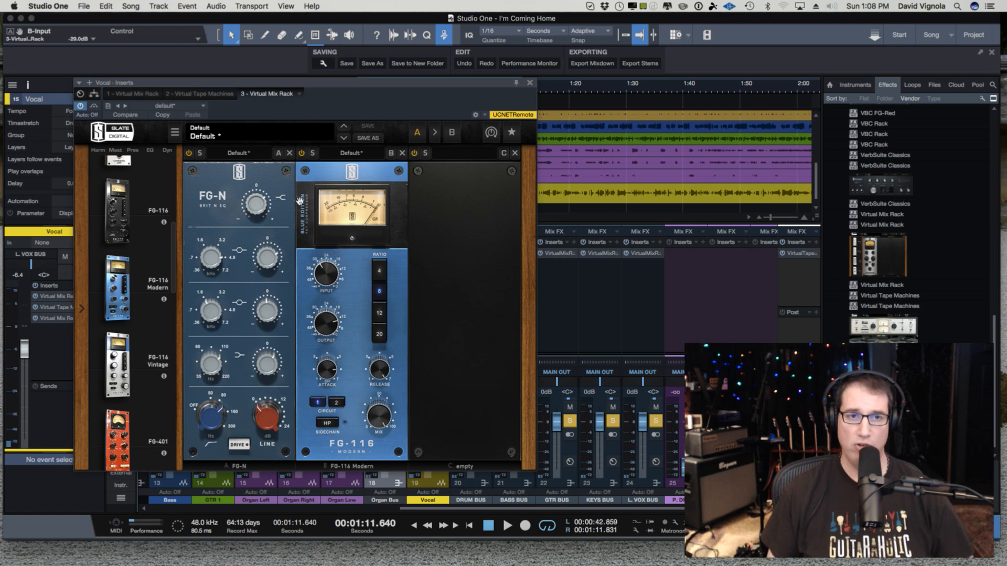
{"action": "left_click", "coordinate": [301, 153]}
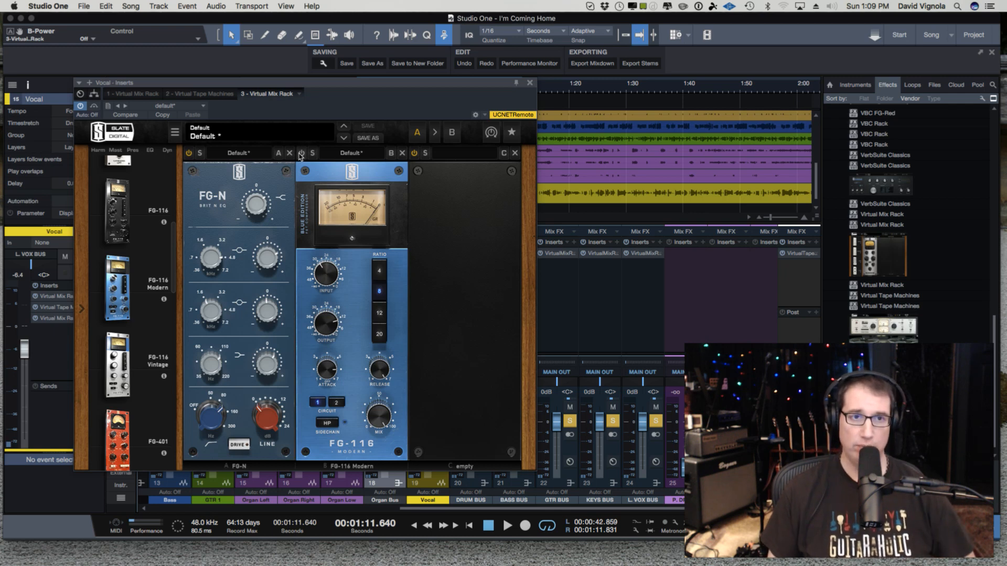
{"action": "key", "text": "space"}
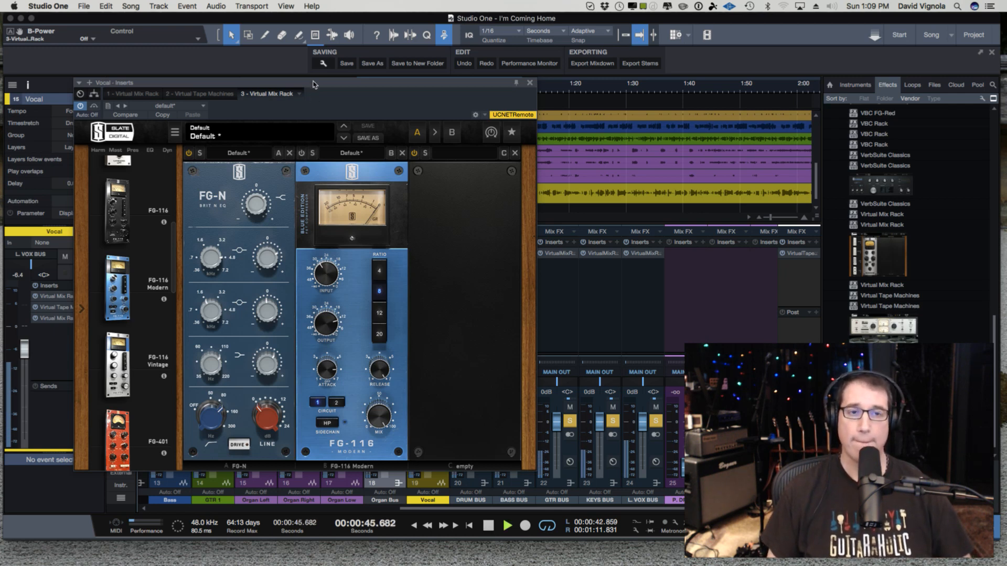
{"action": "left_click_drag", "start_coordinate": [312, 82], "coordinate": [310, 116]}
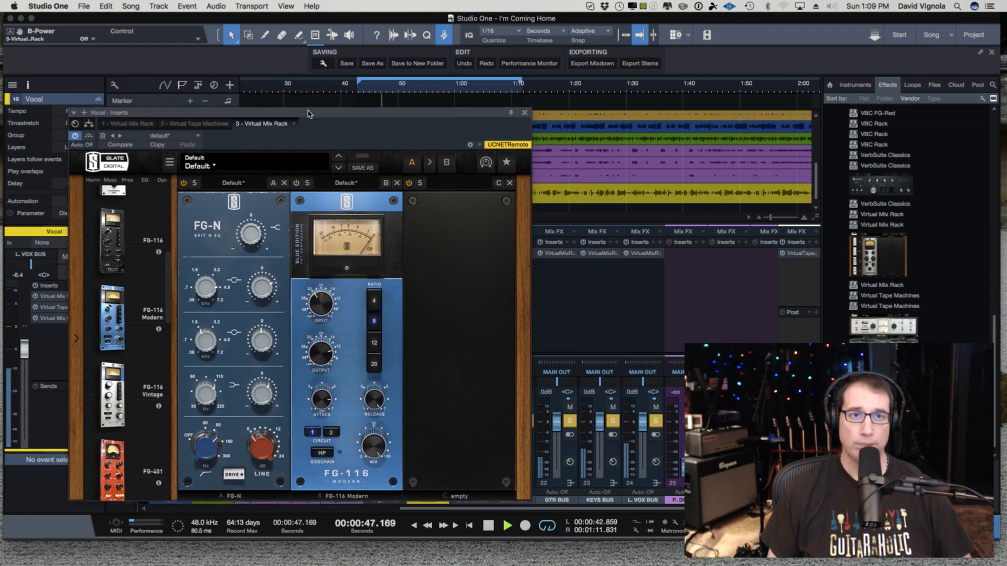
{"action": "left_click", "coordinate": [297, 183]}
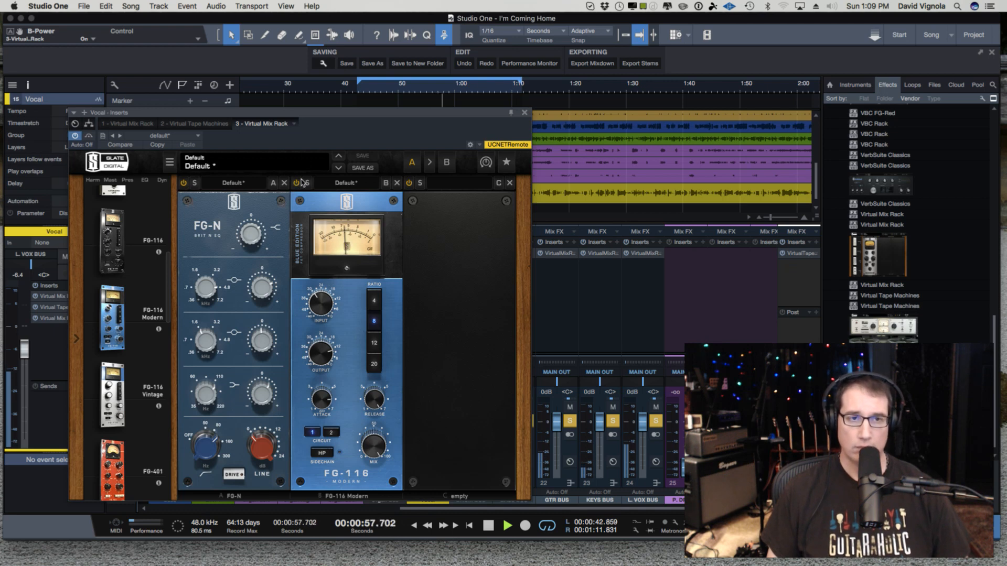
Stop playback, move the plugin window off the timeline, restart the loop and shorten its end to 00:00:52.332
{"action": "left_click_drag", "start_coordinate": [304, 119], "coordinate": [301, 113]}
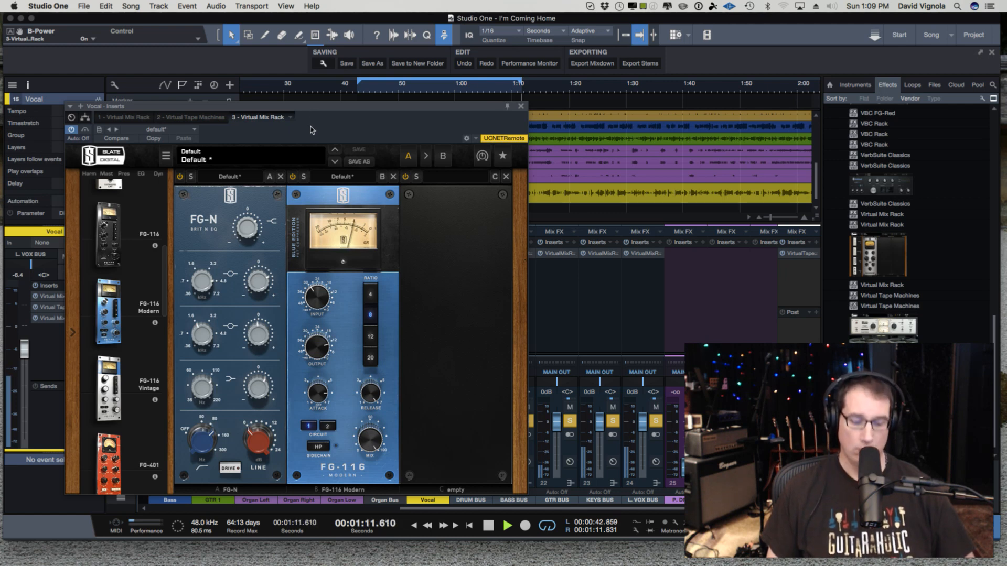
{"action": "key", "text": "space"}
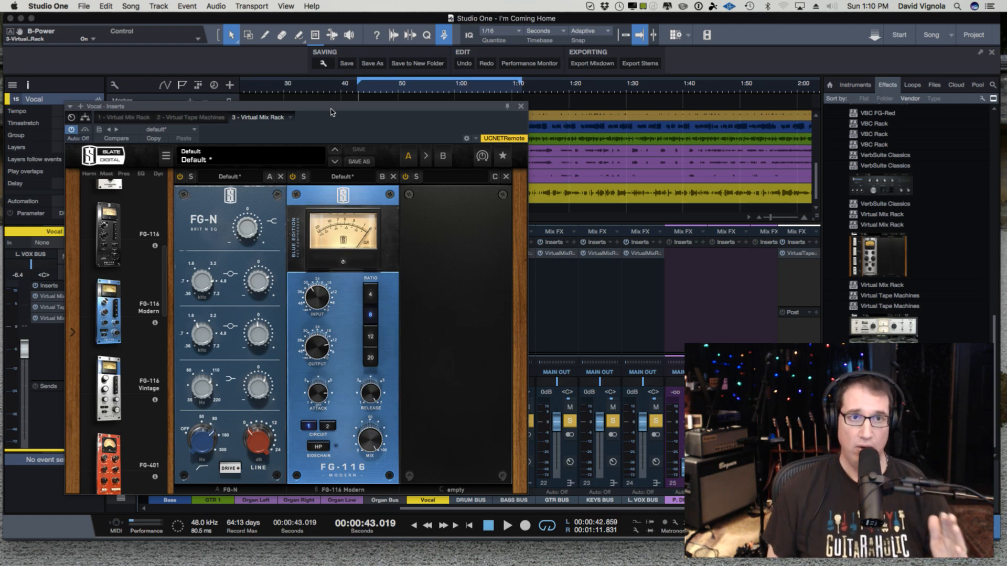
{"action": "left_click_drag", "start_coordinate": [332, 109], "coordinate": [334, 213]}
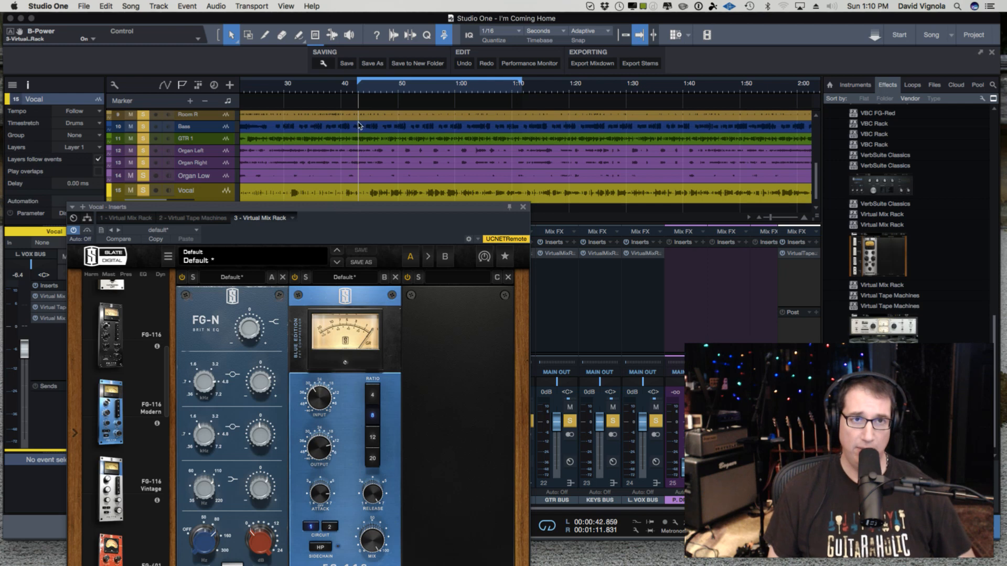
{"action": "key", "text": "space"}
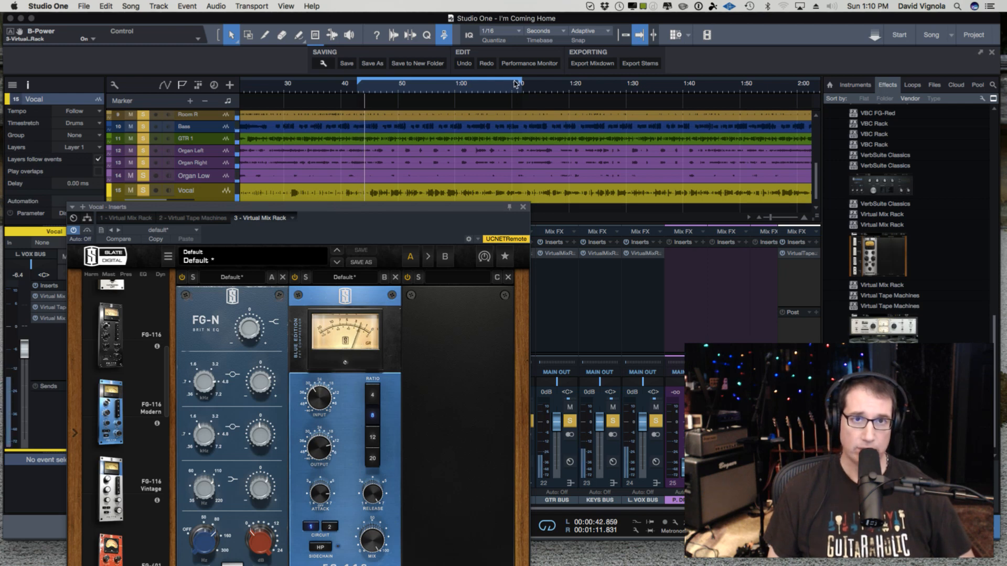
{"action": "left_click_drag", "start_coordinate": [521, 82], "coordinate": [411, 84]}
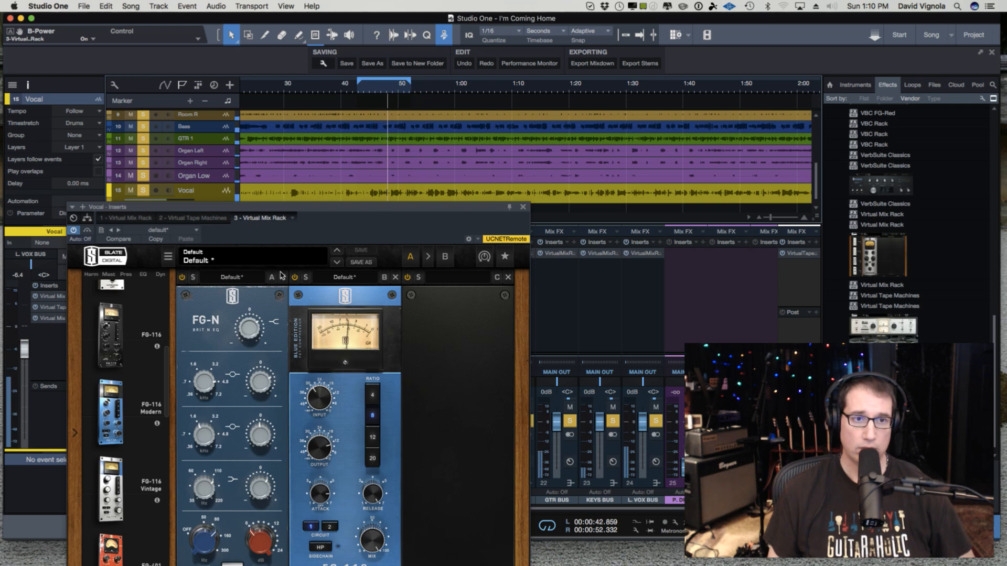
Listen to the short vocal loop with the FG-116 bypassed, stop playback, and switch the compressor back on
{"action": "left_click", "coordinate": [294, 277]}
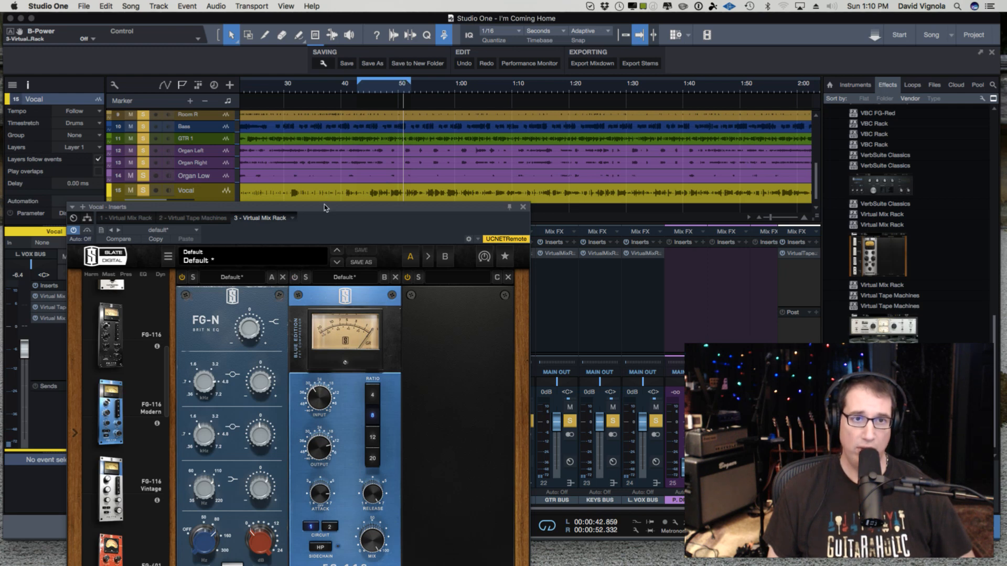
{"action": "left_click_drag", "start_coordinate": [324, 207], "coordinate": [311, 126]}
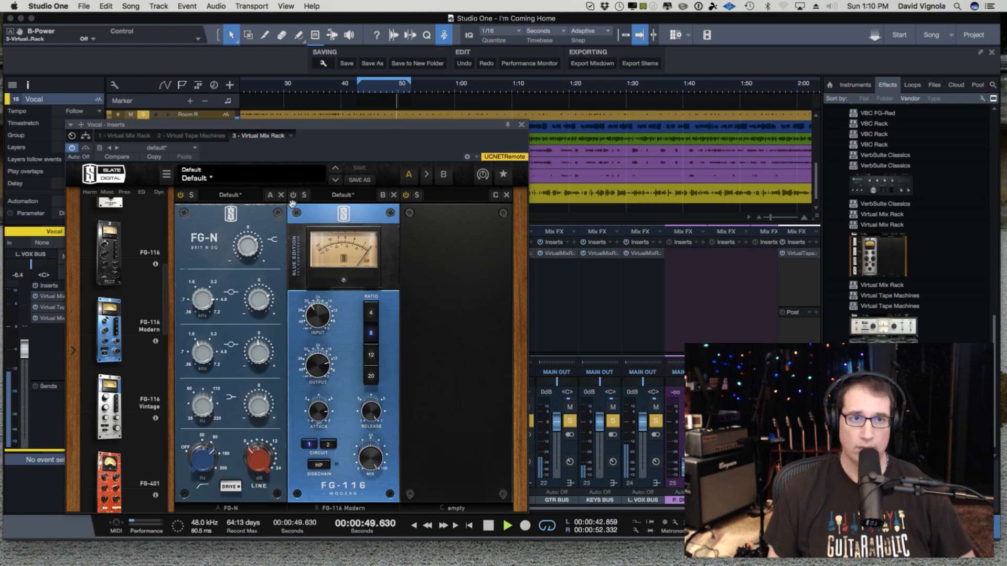
{"action": "key", "text": "space"}
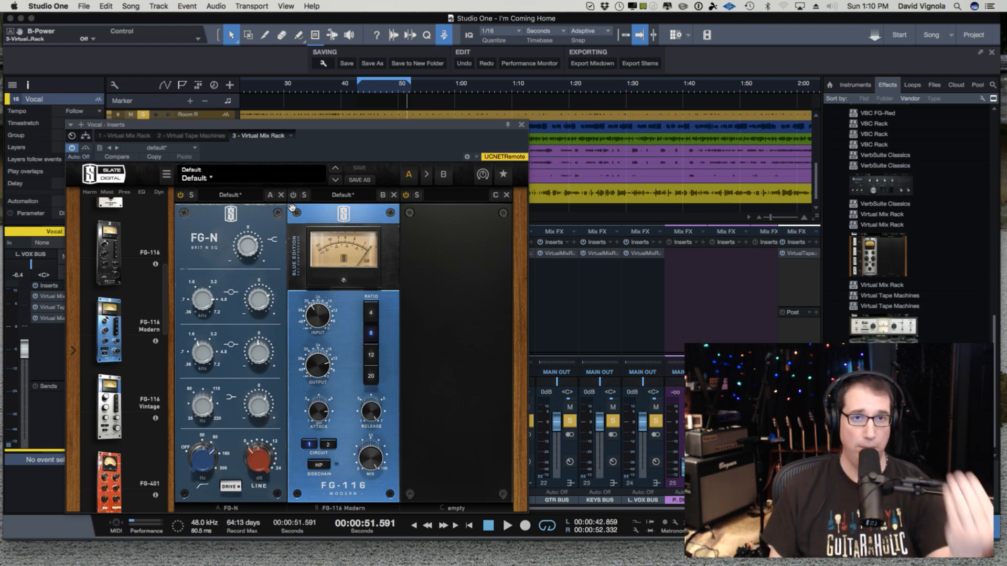
{"action": "left_click", "coordinate": [293, 196]}
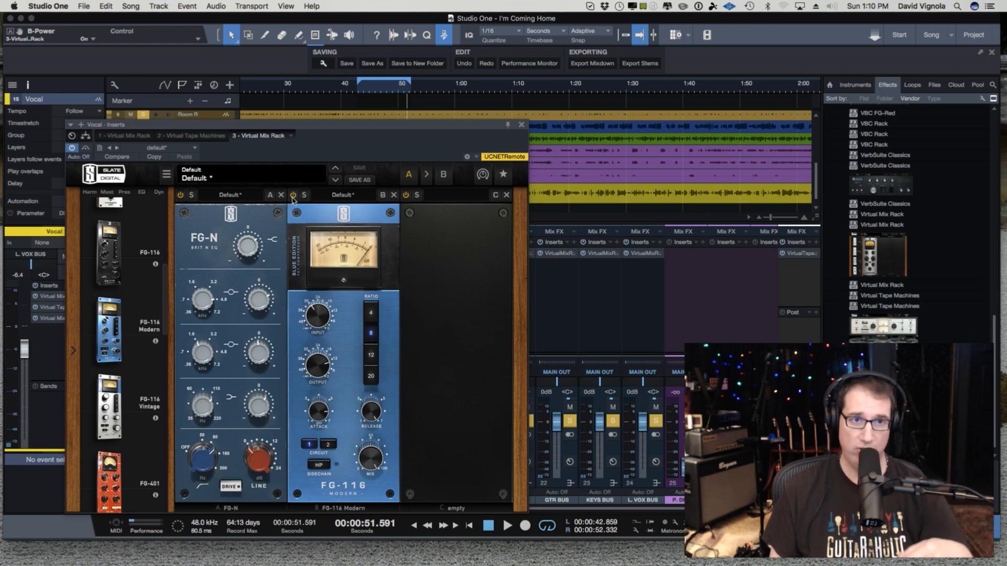
Replay the short loop from its start at about 43 seconds with the FG-116 active, and stop playback
{"action": "key", "text": "space"}
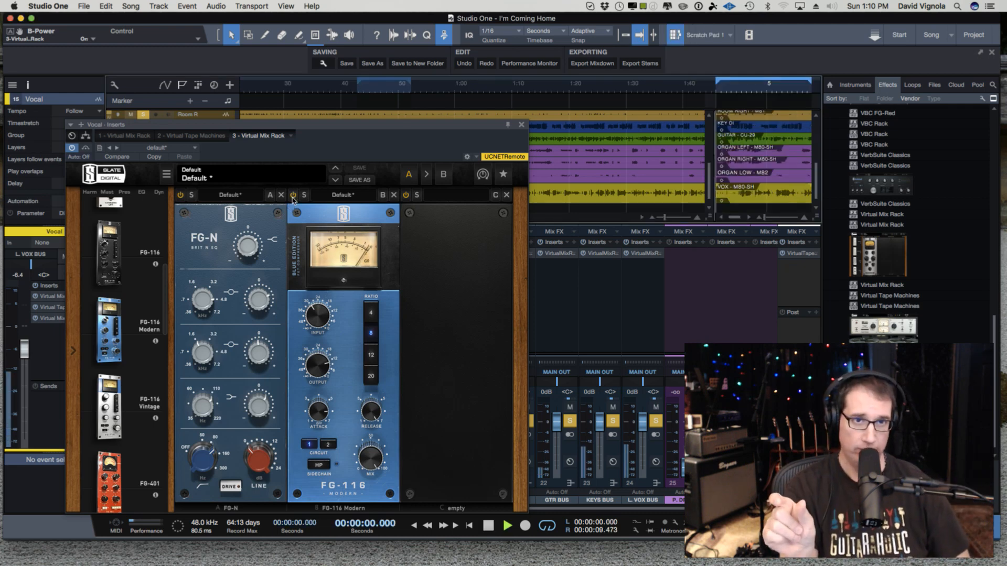
{"action": "key", "text": "space"}
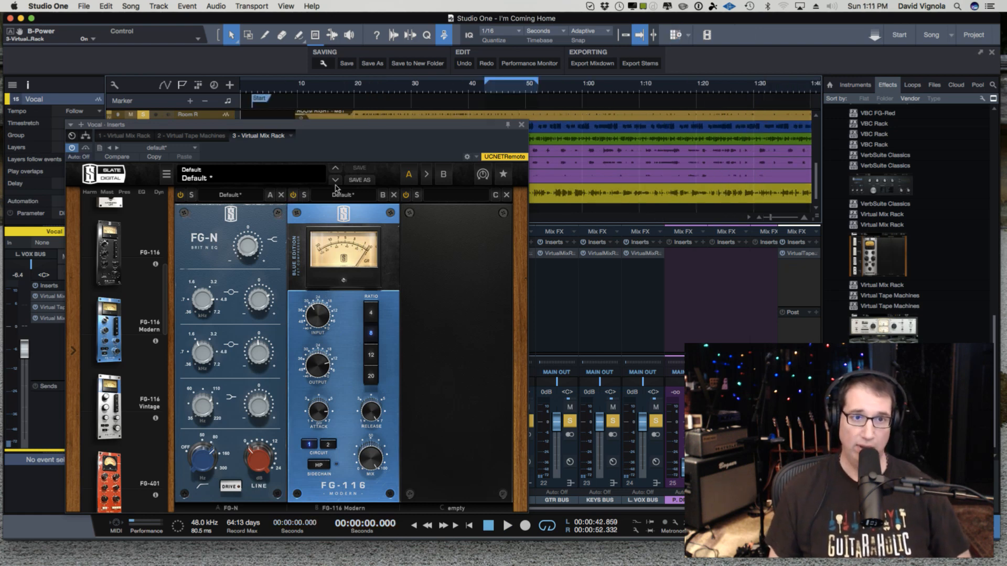
{"action": "left_click", "coordinate": [484, 93]}
{"action": "key", "text": "space"}
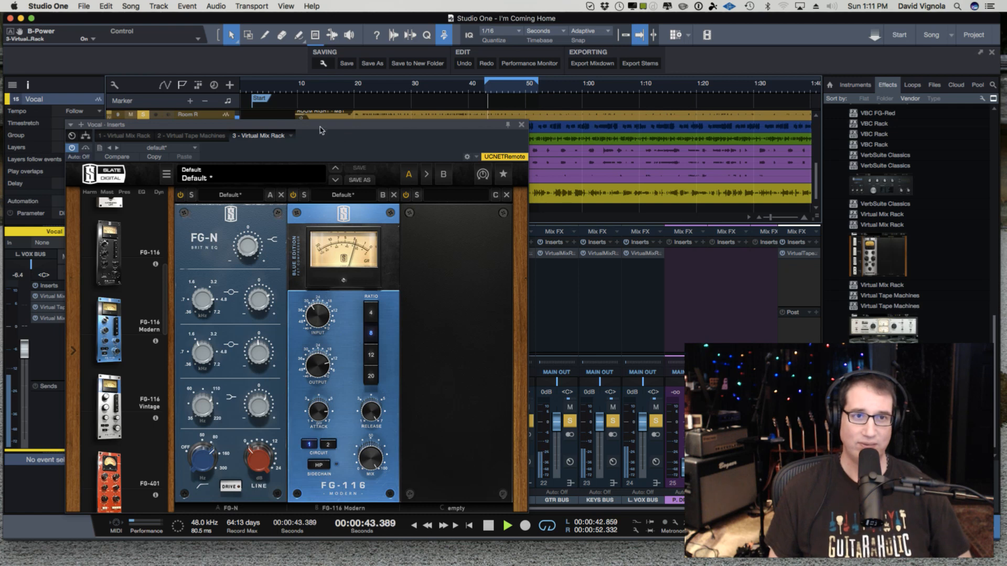
{"action": "left_click_drag", "start_coordinate": [322, 130], "coordinate": [330, 132]}
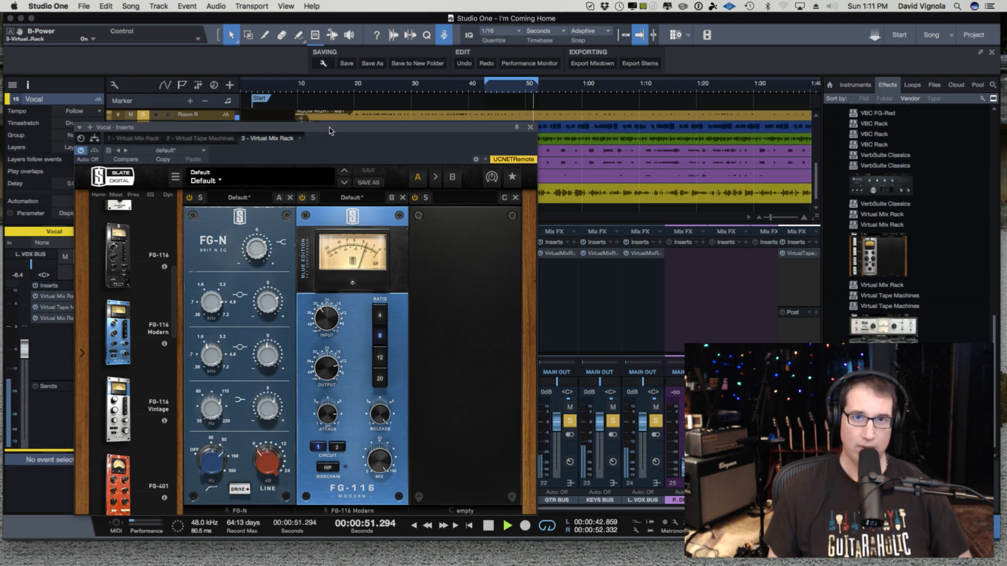
{"action": "key", "text": "space"}
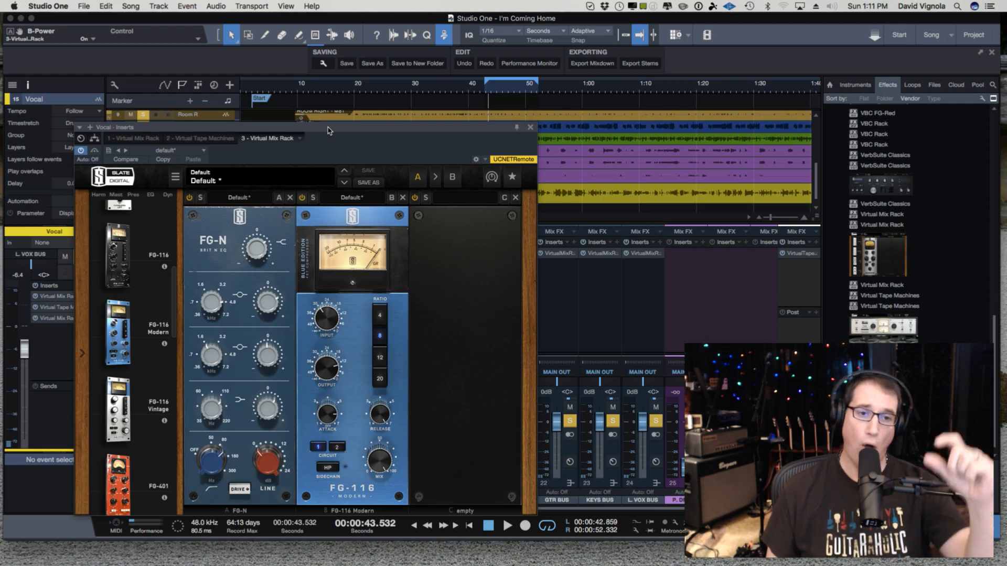
Extend the loop end to 00:01:11.187 and play it, comparing the vocal with the whole Virtual Mix Rack bypassed and active
{"action": "left_click_drag", "start_coordinate": [324, 130], "coordinate": [322, 118]}
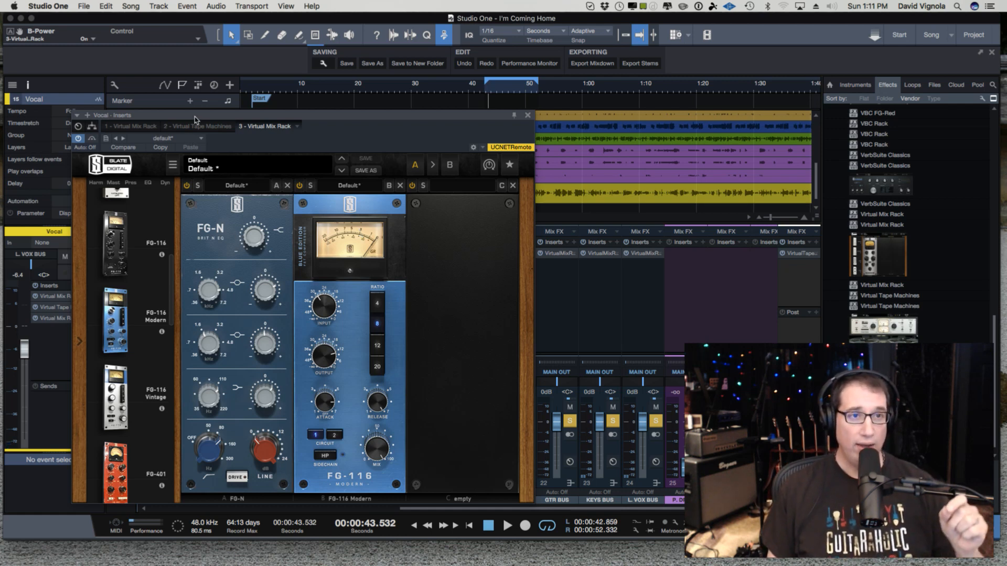
{"action": "left_click_drag", "start_coordinate": [538, 84], "coordinate": [646, 97]}
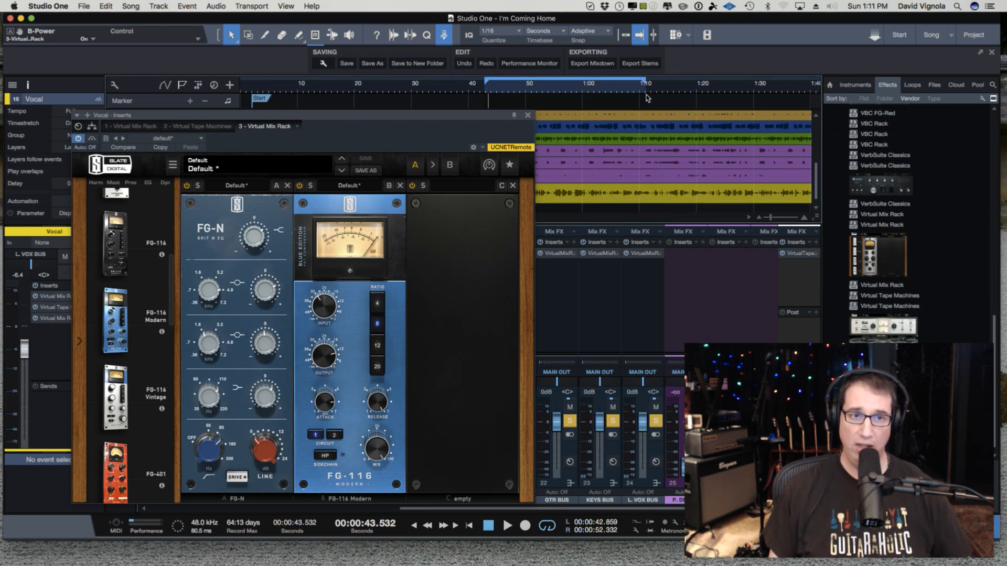
{"action": "left_click_drag", "start_coordinate": [354, 119], "coordinate": [344, 100]}
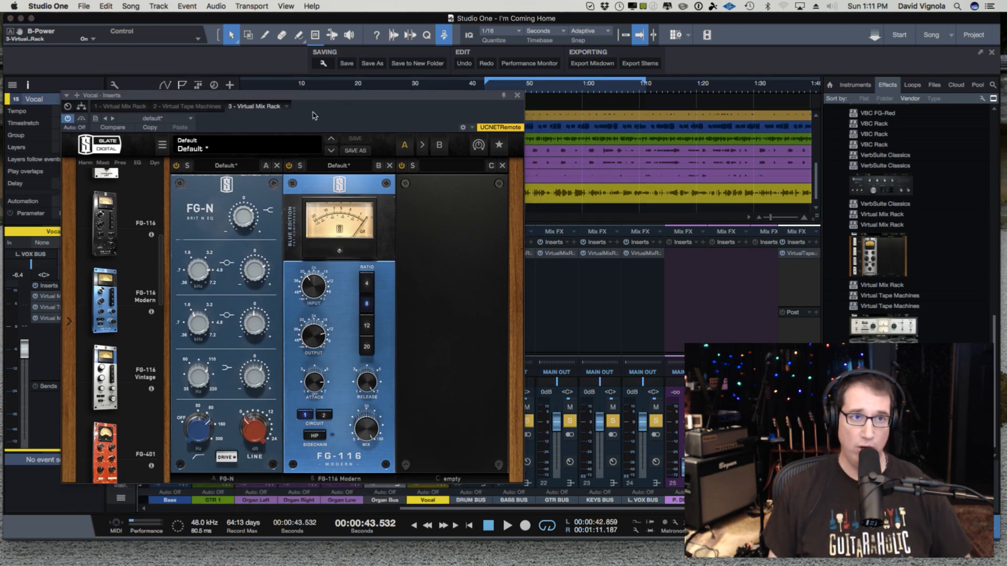
{"action": "left_click", "coordinate": [82, 118]}
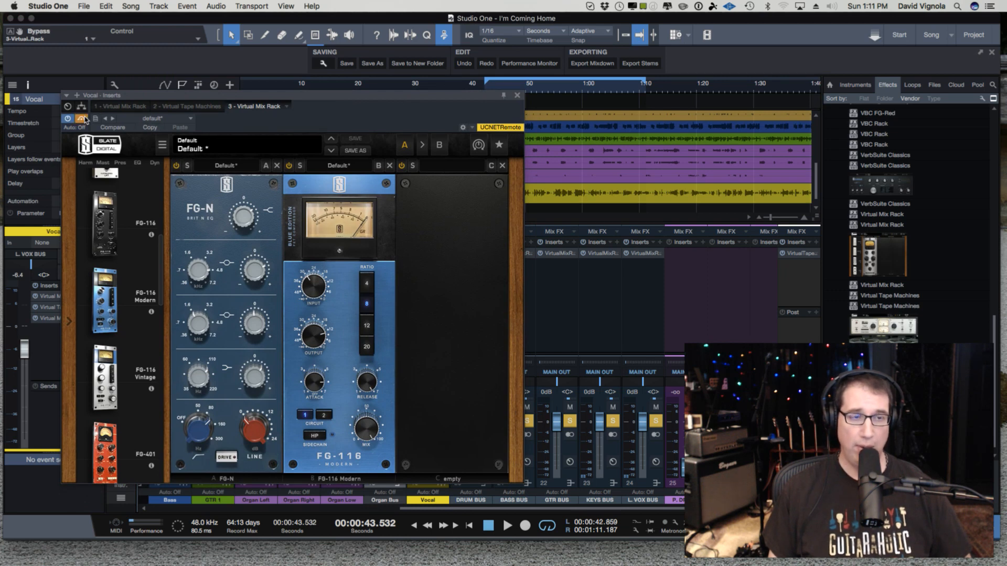
{"action": "key", "text": "space"}
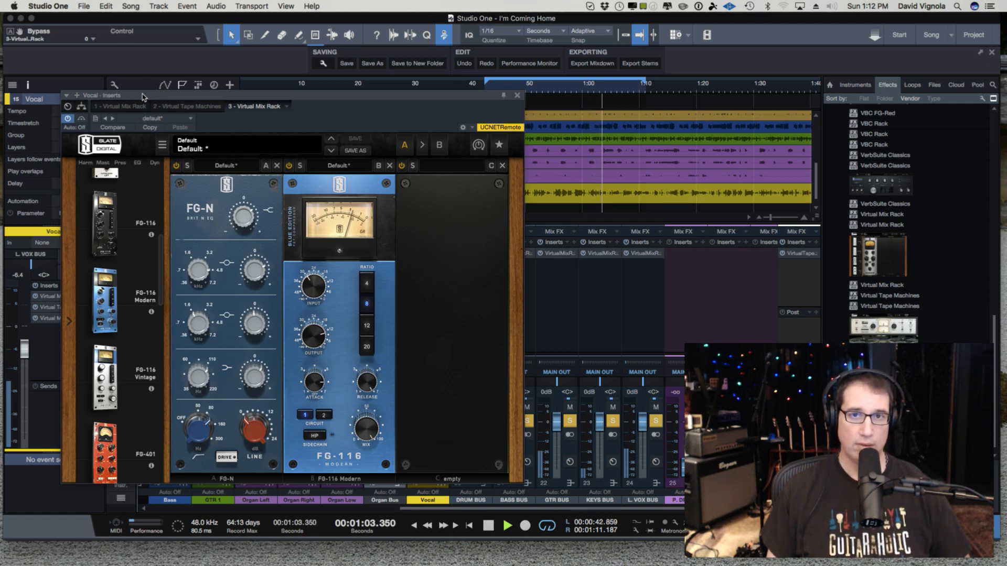
{"action": "key", "text": "space"}
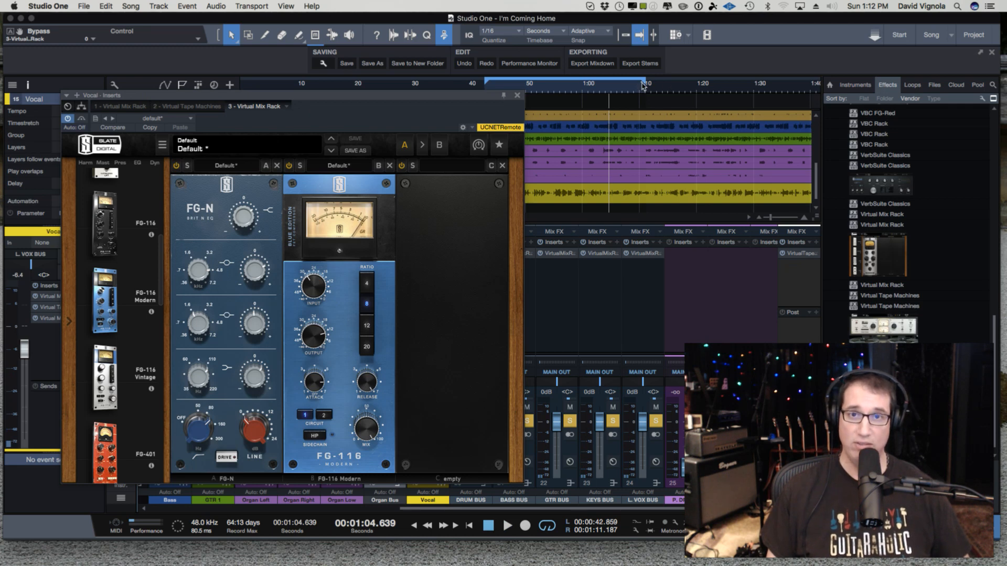
Shorten the loop end to 00:01:05.485 and close the Vocal channel's plugin window
{"action": "left_click_drag", "start_coordinate": [644, 86], "coordinate": [615, 87]}
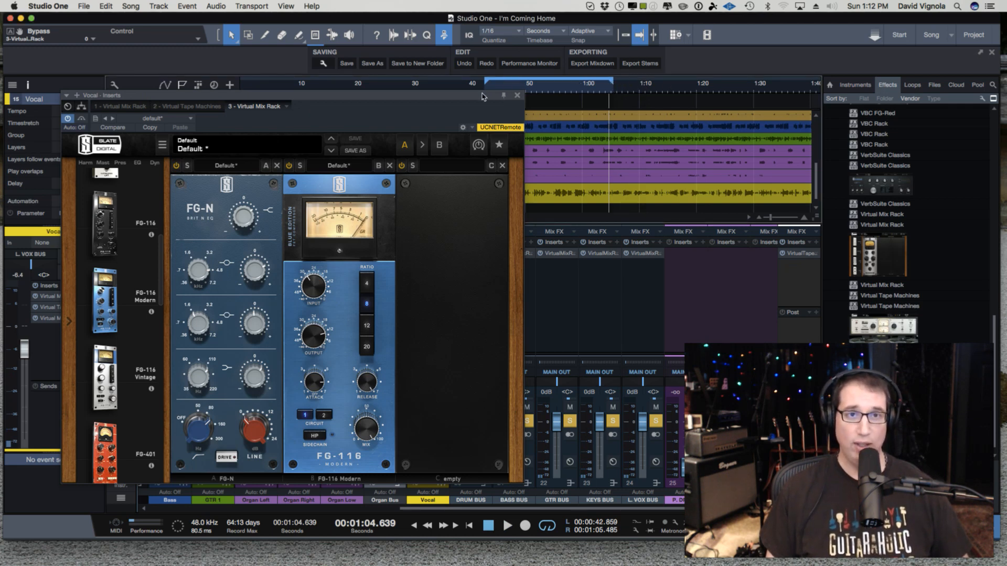
{"action": "left_click_drag", "start_coordinate": [482, 96], "coordinate": [466, 64]}
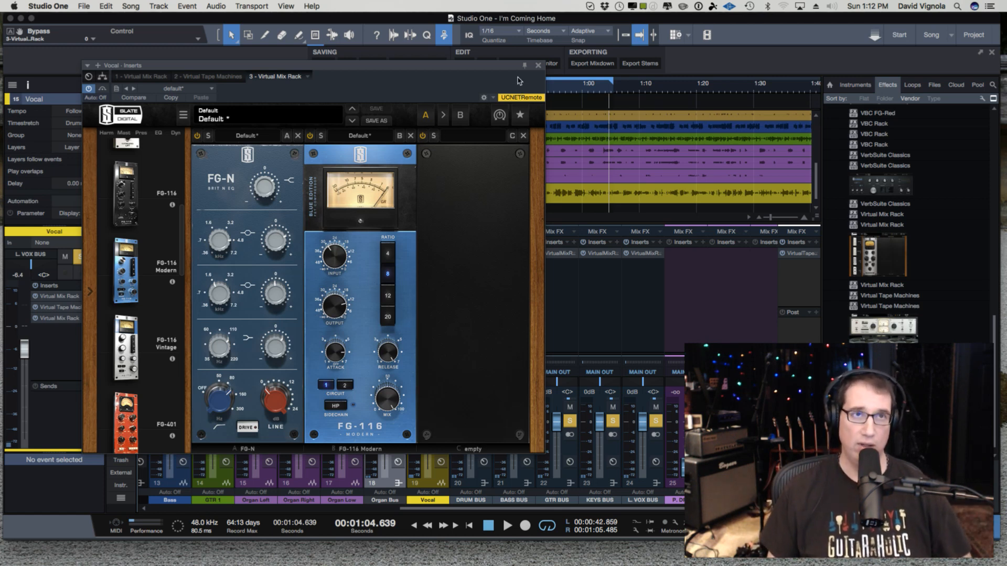
{"action": "left_click_drag", "start_coordinate": [445, 68], "coordinate": [445, 65]}
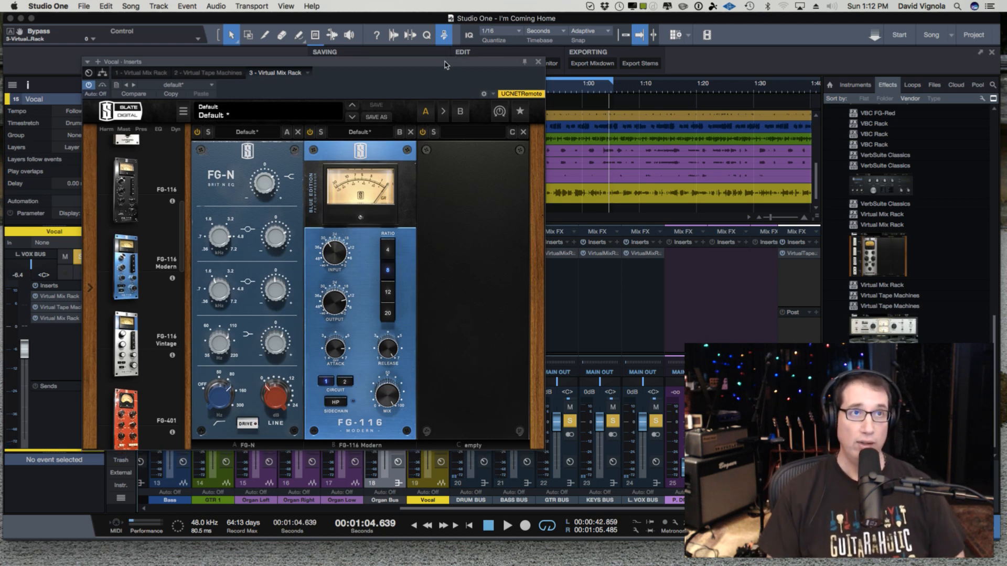
{"action": "left_click", "coordinate": [538, 63]}
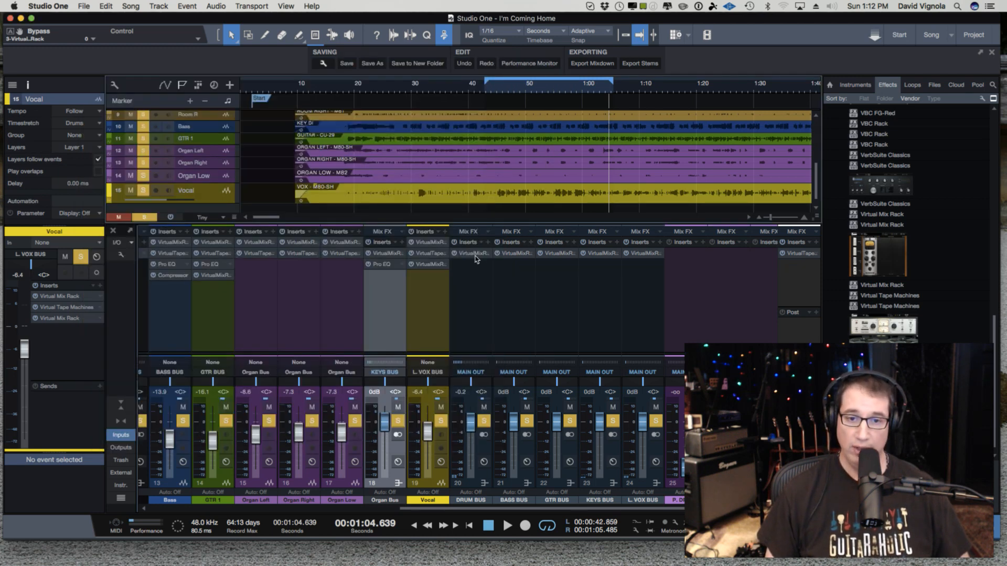
Check the Virtual Tape Machines insert on the main output and close it again
{"action": "left_click_drag", "start_coordinate": [572, 509], "coordinate": [672, 509]}
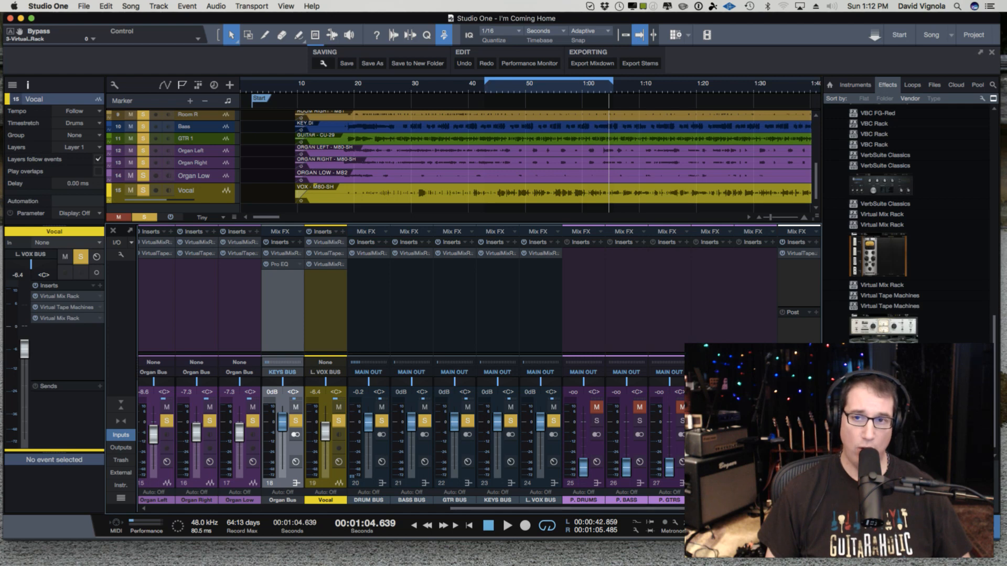
{"action": "left_click", "coordinate": [798, 254]}
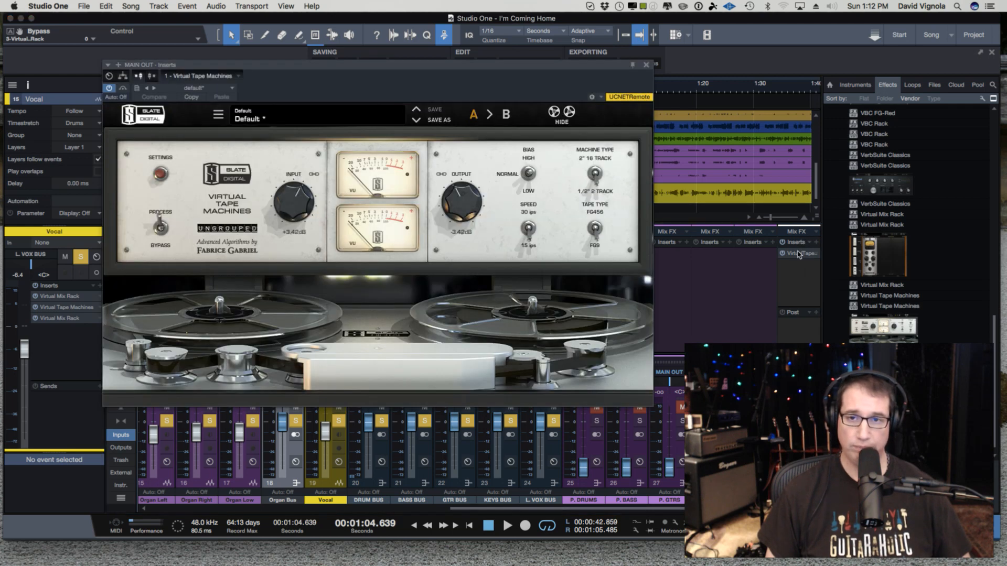
{"action": "left_click", "coordinate": [646, 64]}
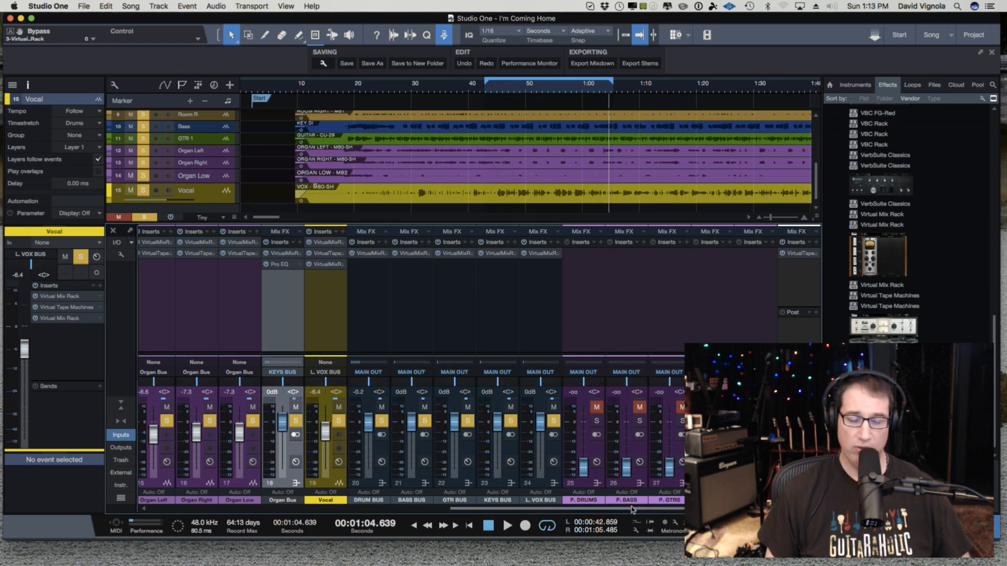
Select all mixer channels from Kick In through L. VOX BUS and deactivate all their inserts together
{"action": "left_click_drag", "start_coordinate": [632, 508], "coordinate": [310, 485]}
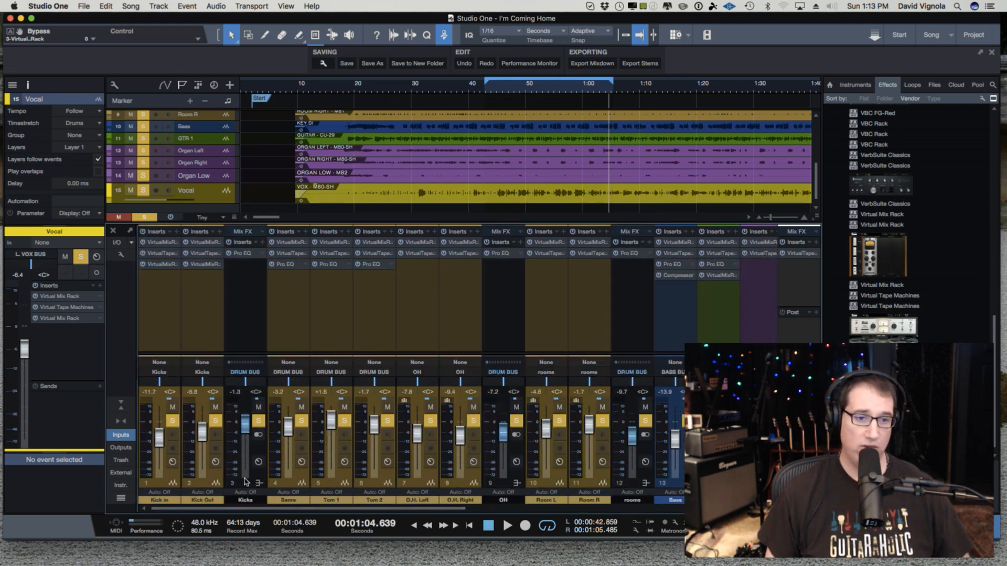
{"action": "left_click", "coordinate": [165, 478]}
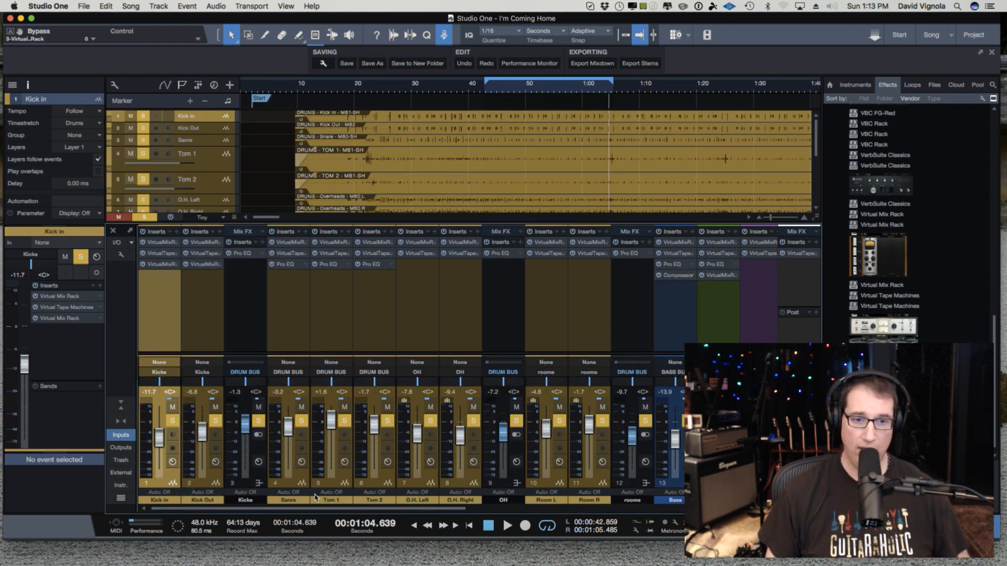
{"action": "left_click_drag", "start_coordinate": [321, 509], "coordinate": [507, 531]}
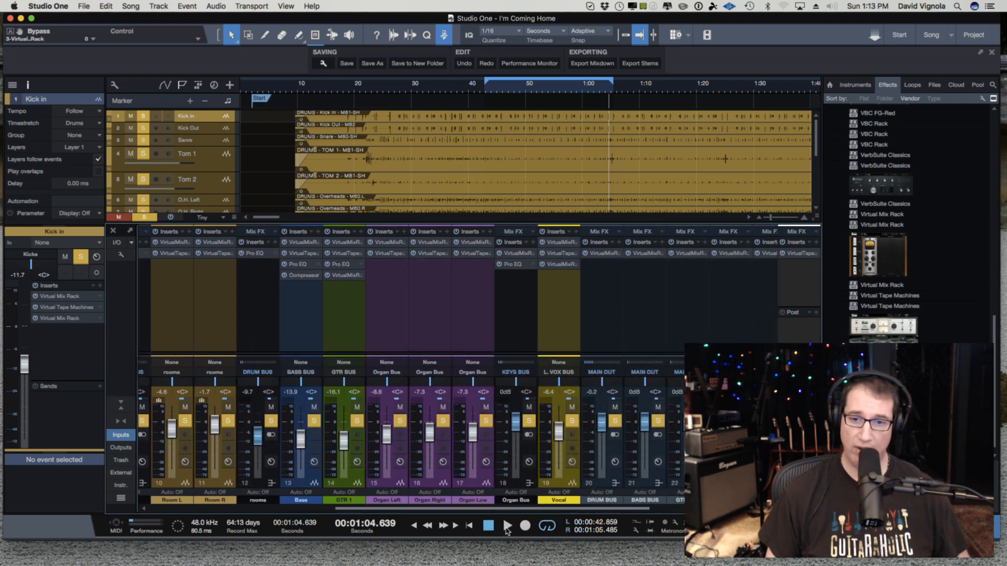
{"action": "left_click", "coordinate": [564, 483]}
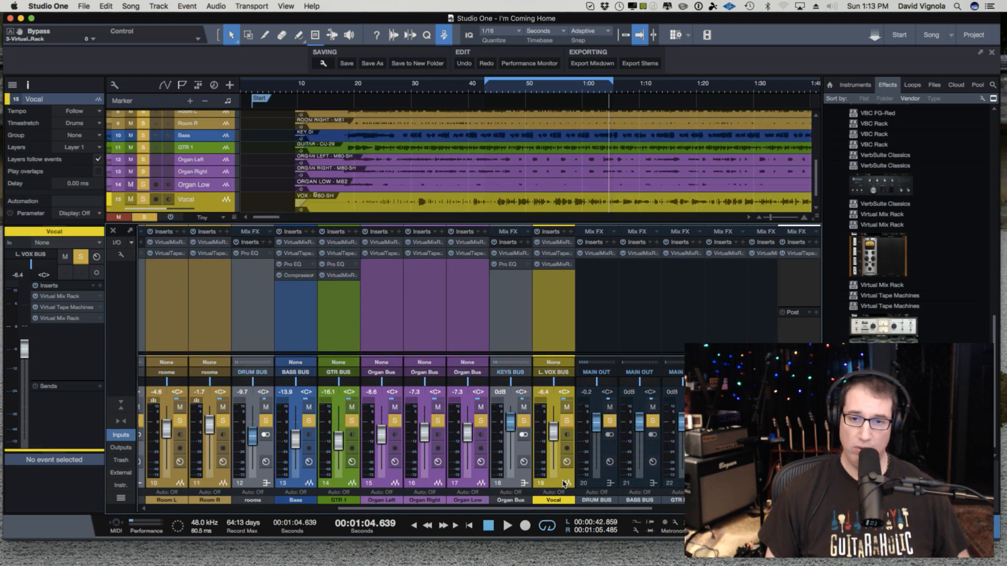
{"action": "left_click_drag", "start_coordinate": [564, 509], "coordinate": [639, 513]}
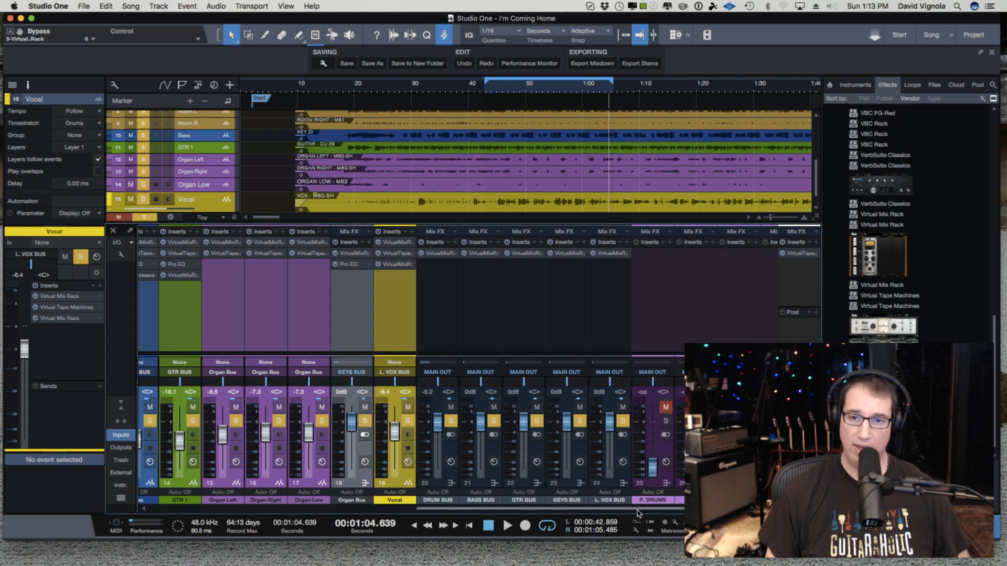
{"action": "left_click", "coordinate": [626, 480], "text": "shift"}
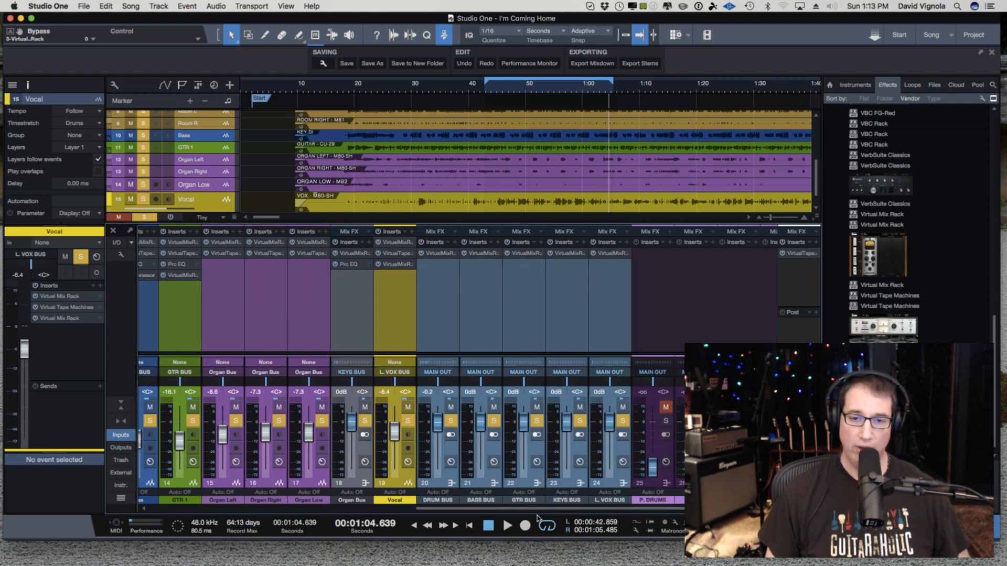
{"action": "left_click_drag", "start_coordinate": [539, 510], "coordinate": [151, 479]}
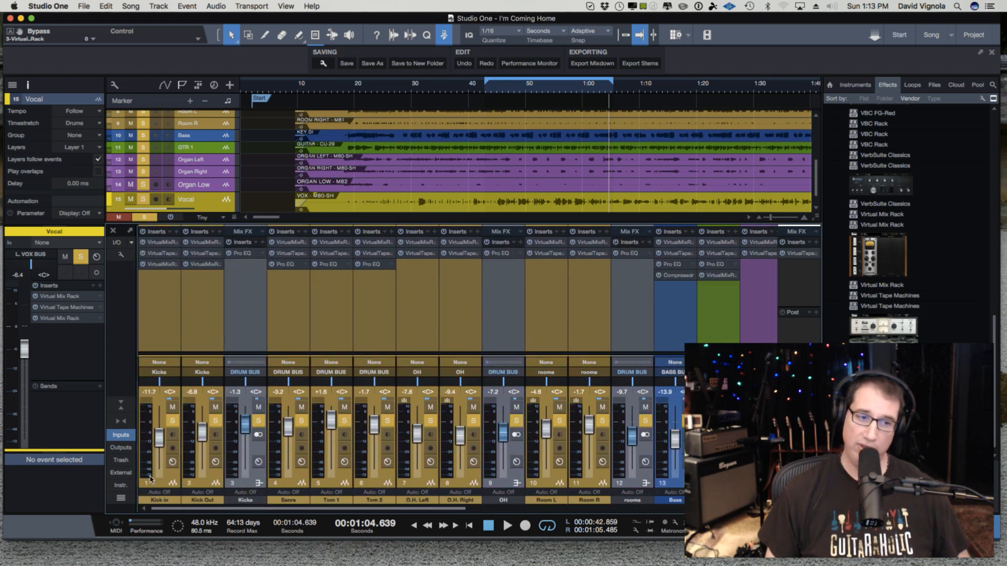
{"action": "left_click", "coordinate": [142, 231]}
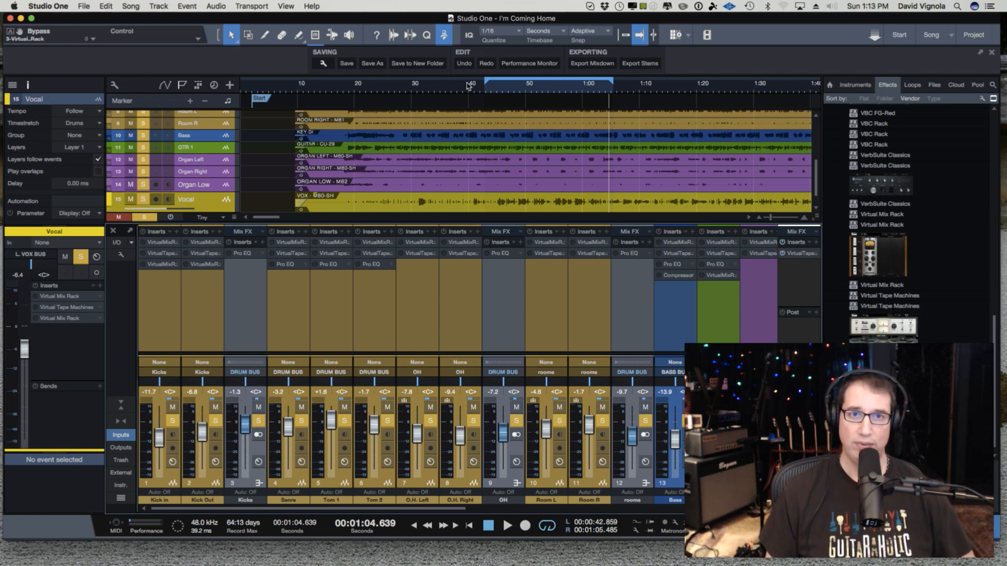
Move the loop start to 00:00:39.640 and play the mix from just before it, comparing all channel inserts inactive and active
{"action": "left_click_drag", "start_coordinate": [485, 85], "coordinate": [470, 87]}
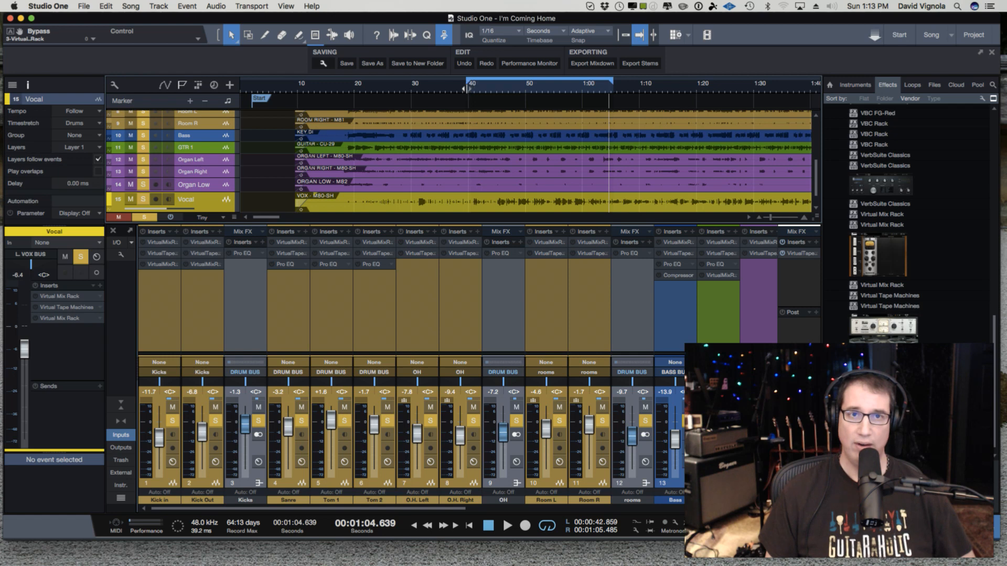
{"action": "left_click", "coordinate": [458, 90]}
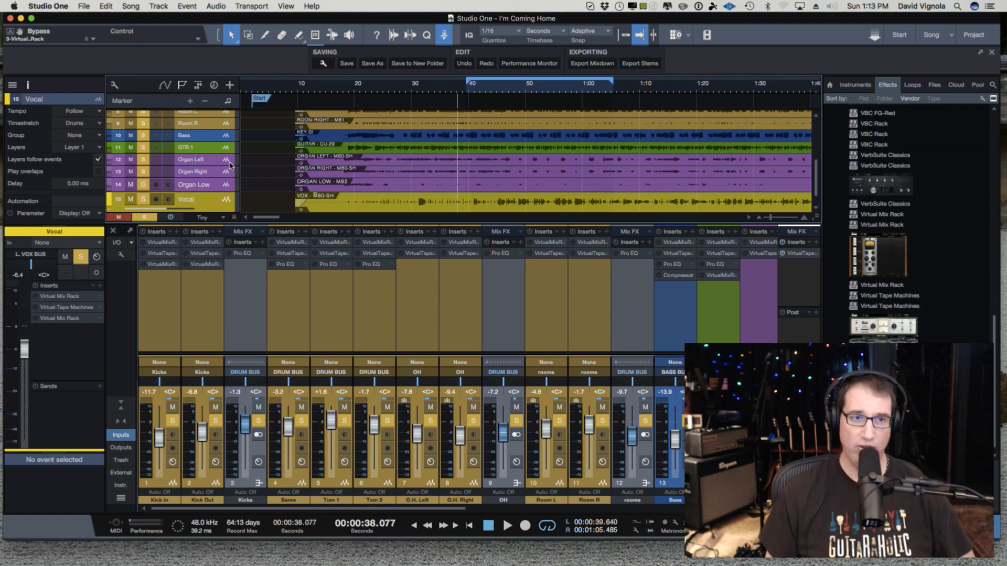
{"action": "key", "text": "space"}
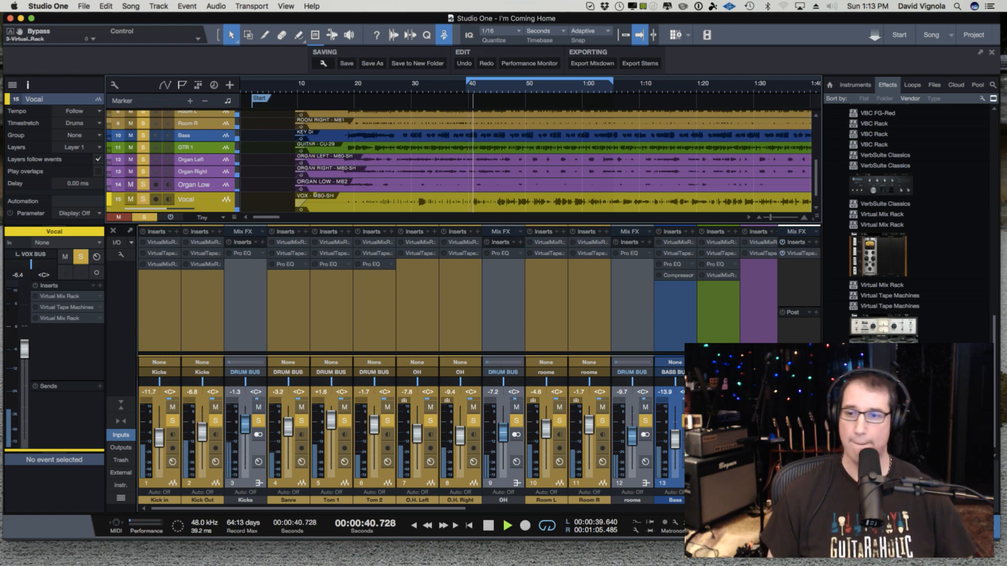
{"action": "key", "text": "F5"}
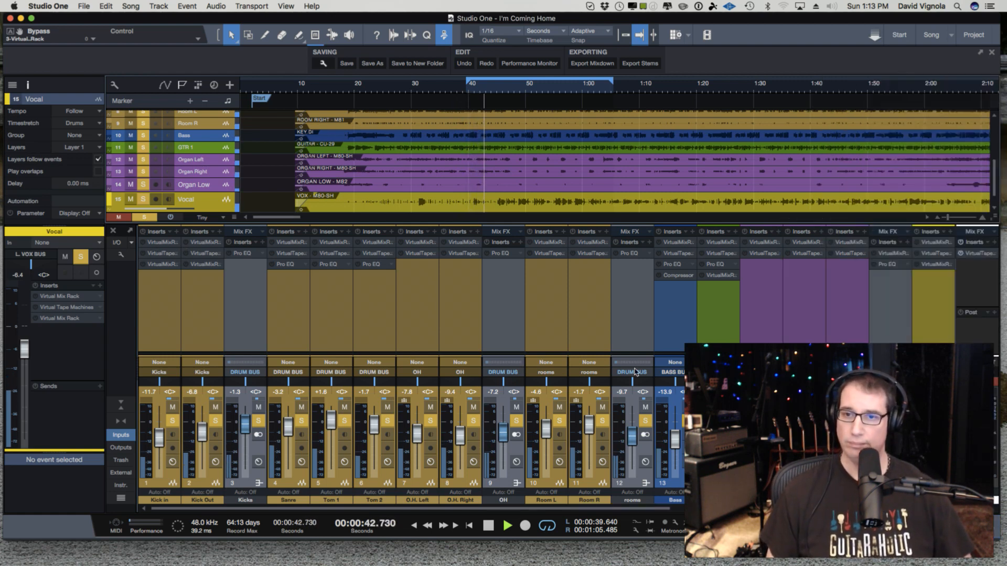
{"action": "left_click", "coordinate": [144, 235]}
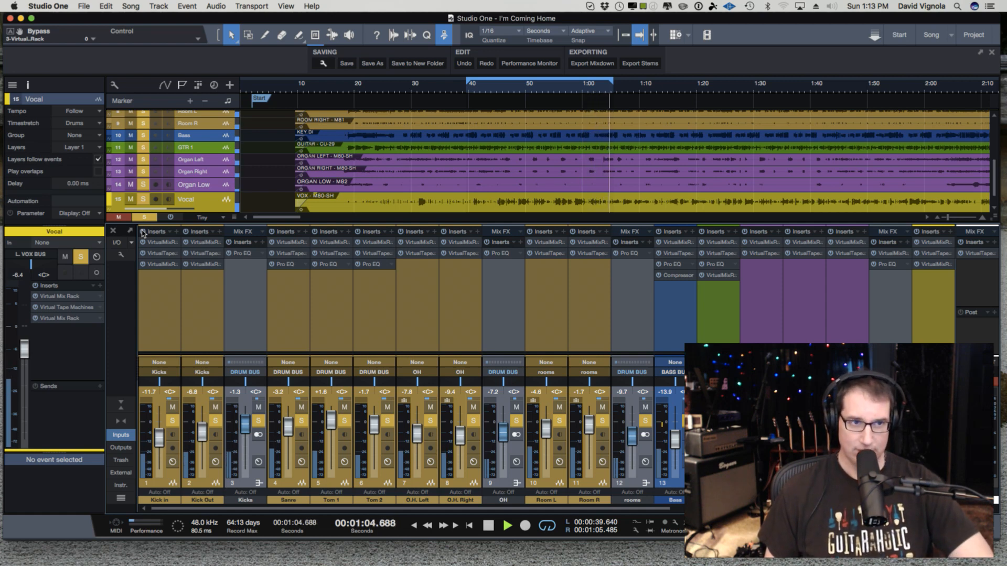
{"action": "left_click", "coordinate": [142, 233], "text": "alt"}
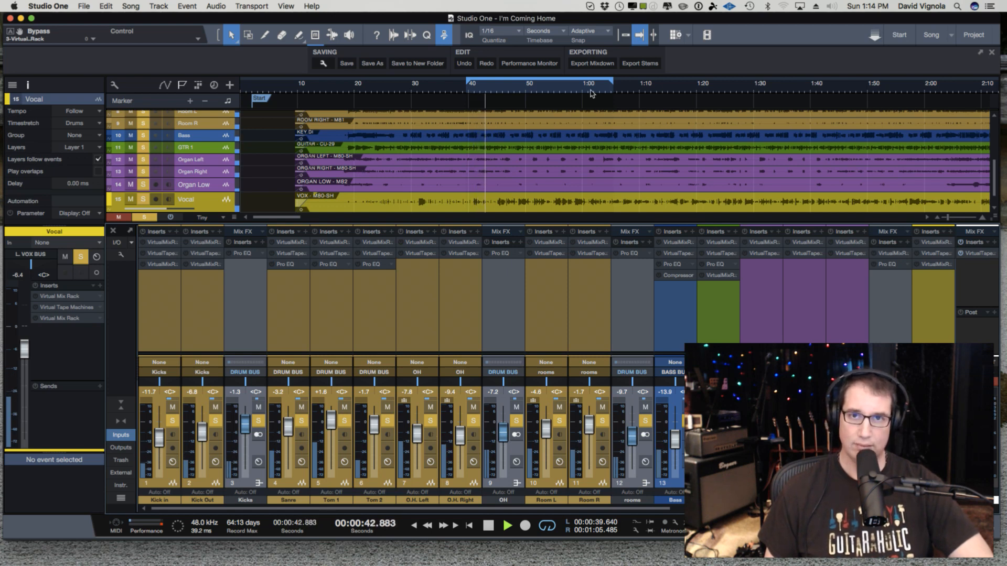
Extend the loop end to 00:01:41.170, play the mix with all channel inserts active, and save the song
{"action": "left_click_drag", "start_coordinate": [609, 87], "coordinate": [817, 97]}
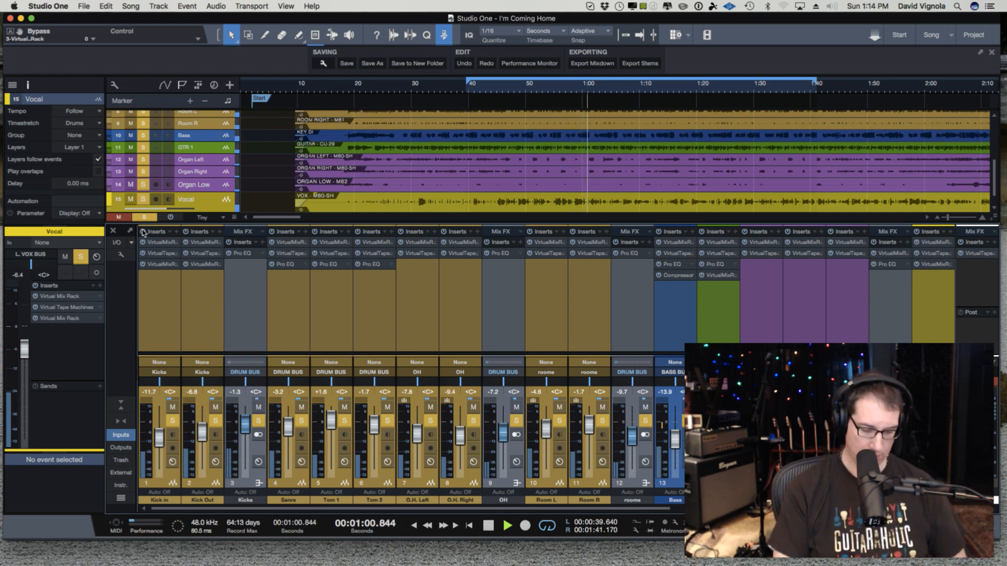
{"action": "key", "text": "super+s"}
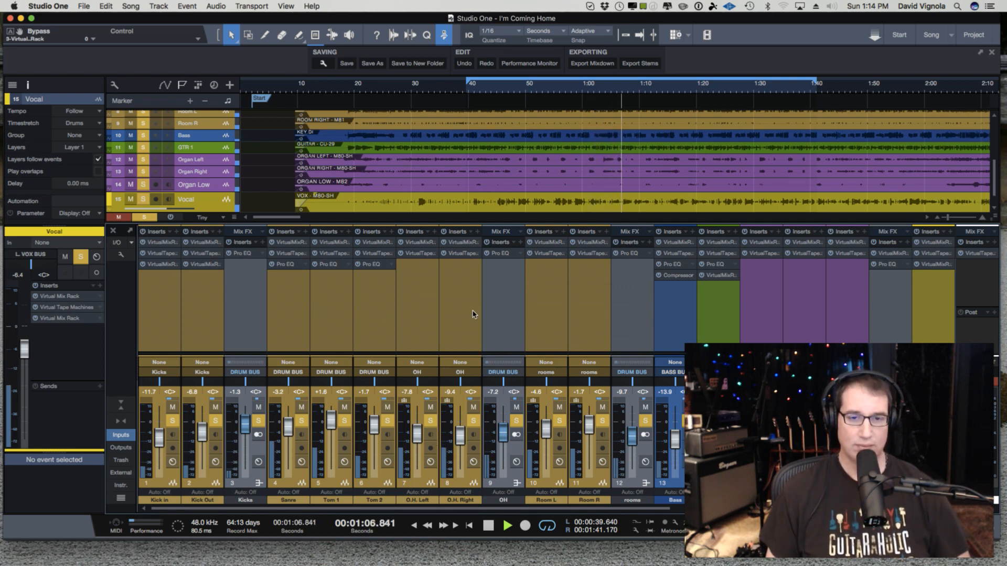
{"action": "key", "text": "space"}
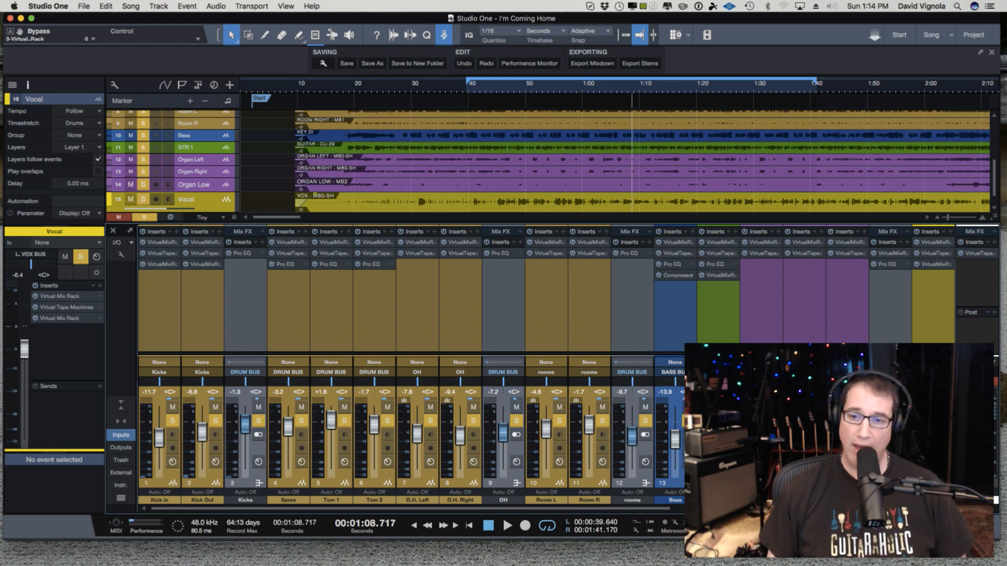
Select the main output channel, check its Virtual Tape Machines insert and close the plugin window
{"action": "left_click_drag", "start_coordinate": [614, 510], "coordinate": [886, 510]}
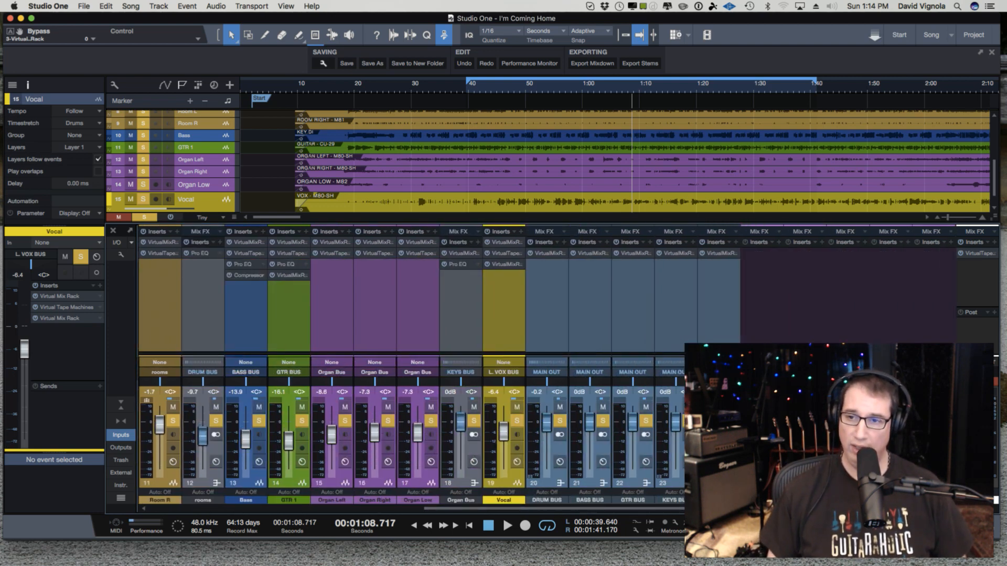
{"action": "left_click", "coordinate": [976, 283]}
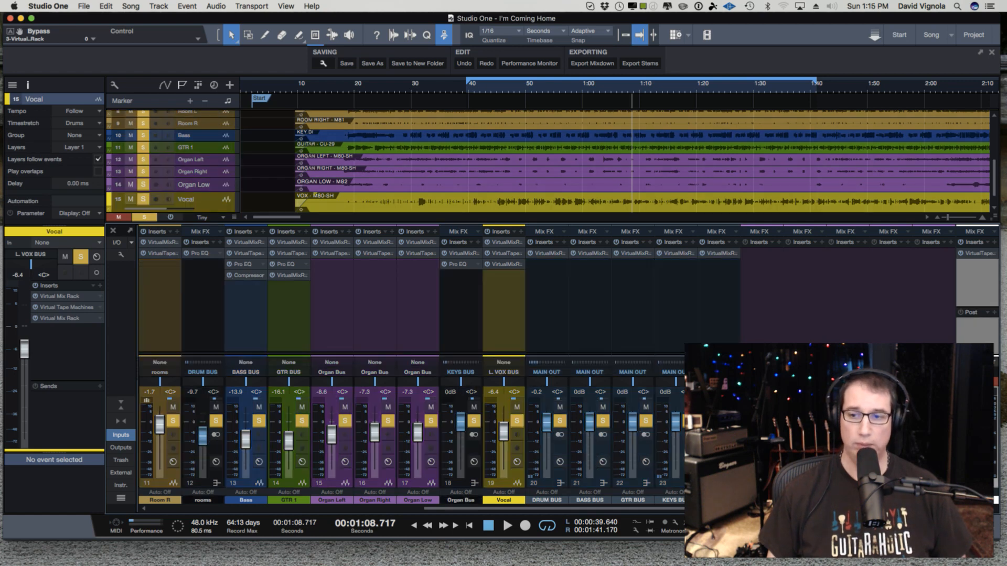
{"action": "left_click", "coordinate": [994, 536]}
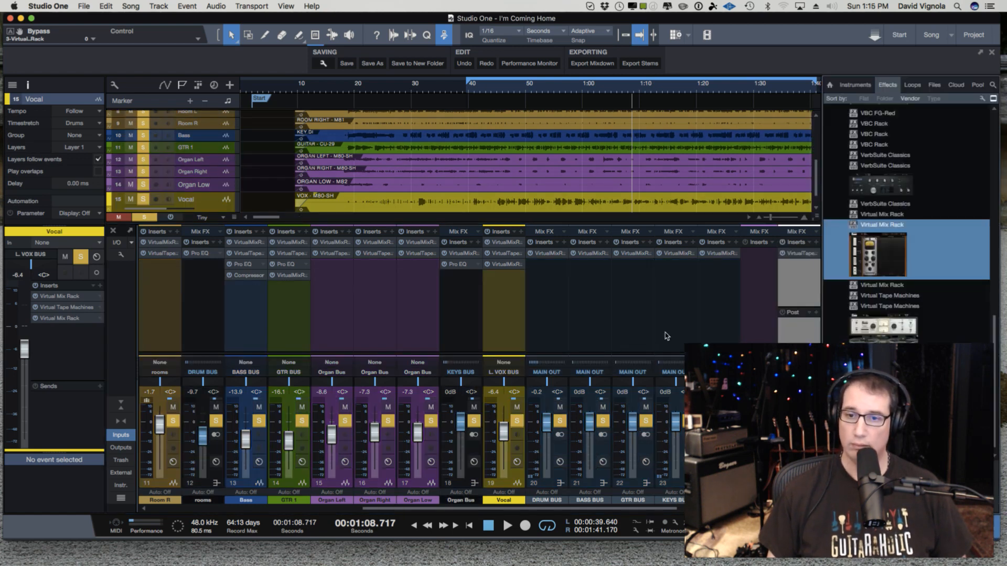
{"action": "left_click", "coordinate": [794, 254]}
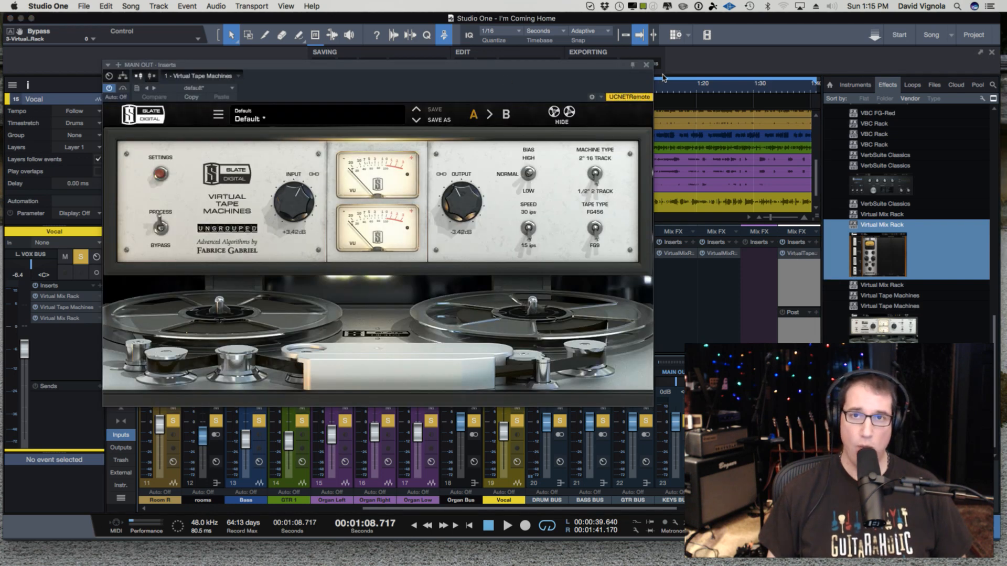
{"action": "left_click", "coordinate": [646, 65]}
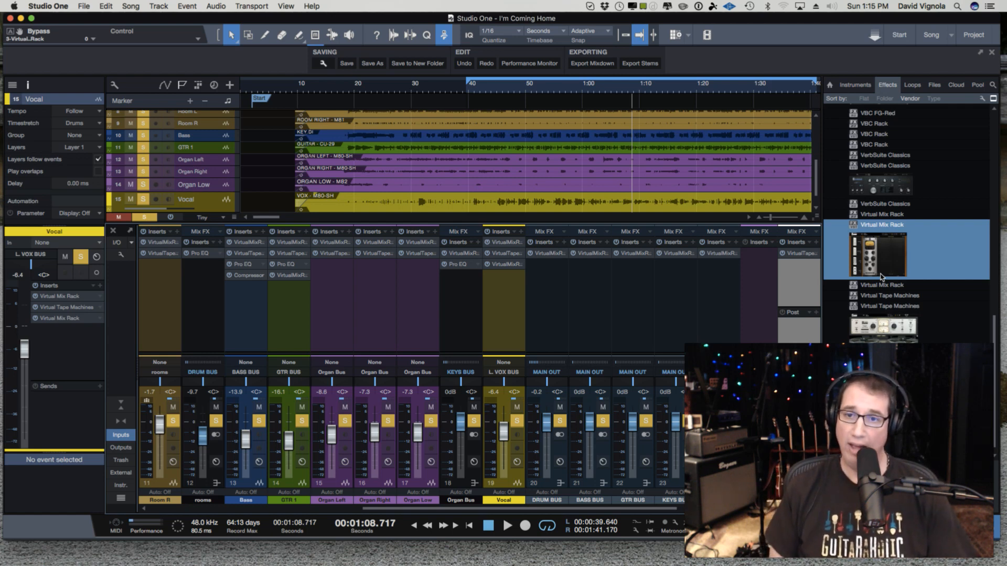
{"action": "left_click_drag", "start_coordinate": [882, 261], "coordinate": [806, 269]}
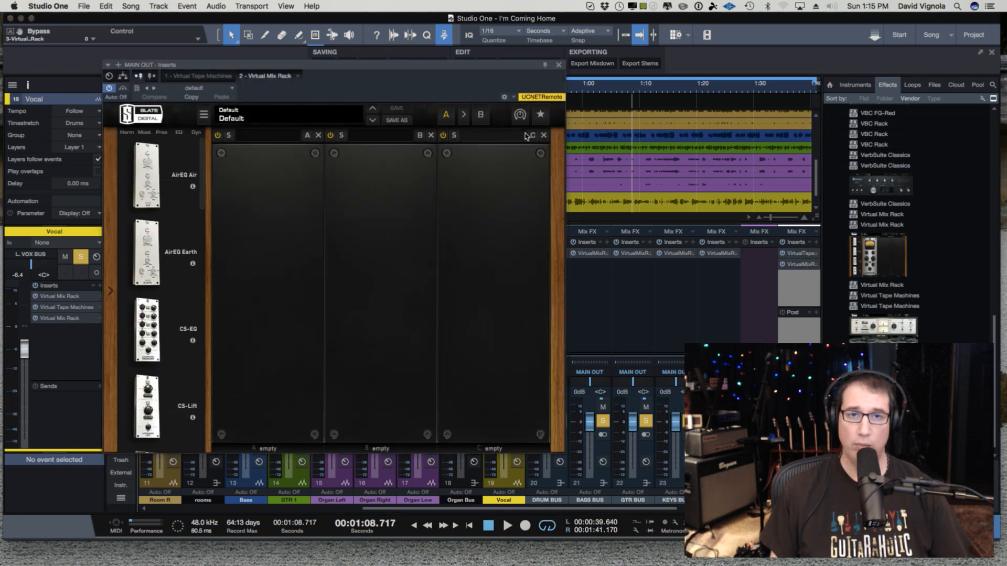
{"action": "left_click", "coordinate": [559, 65]}
{"action": "left_click", "coordinate": [816, 268]}
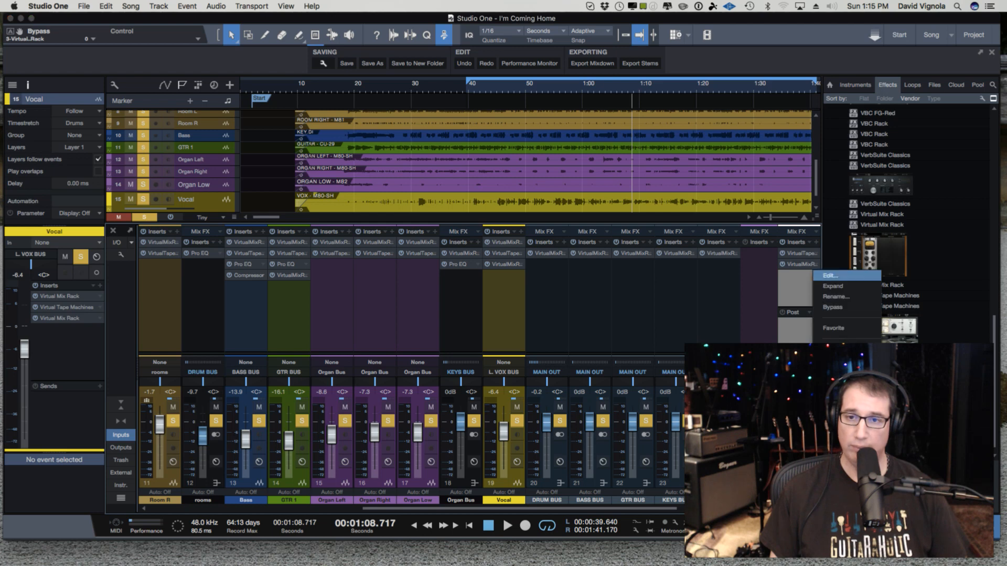
{"action": "left_click", "coordinate": [840, 276]}
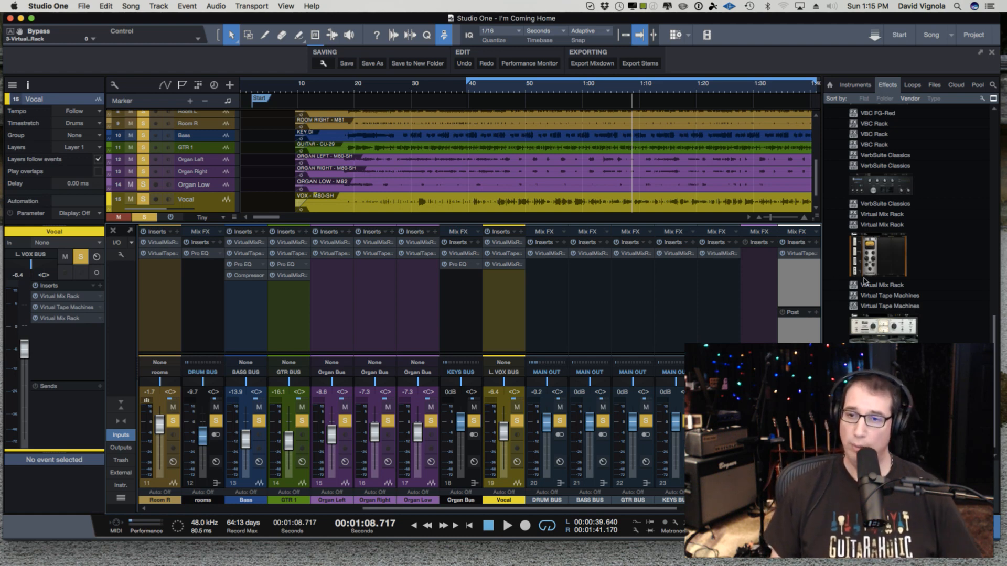
Find Pro EQ among the PreSonus effects and insert it on the main output after Virtual Tape Machines
{"action": "scroll", "coordinate": [876, 309], "scroll_direction": "down", "scroll_amount": 1}
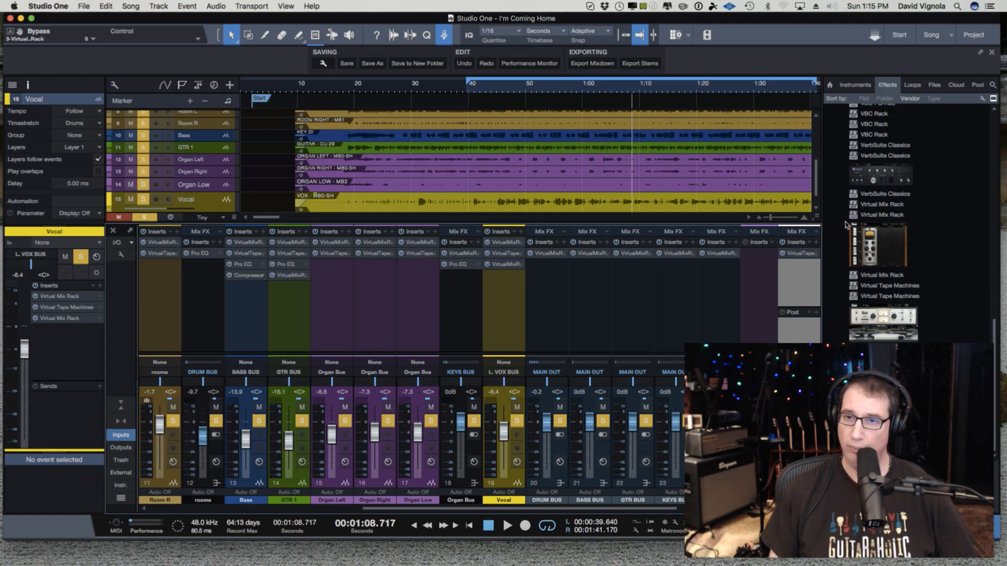
{"action": "scroll", "coordinate": [845, 225], "scroll_direction": "up", "scroll_amount": 10}
{"action": "left_click", "coordinate": [840, 313]}
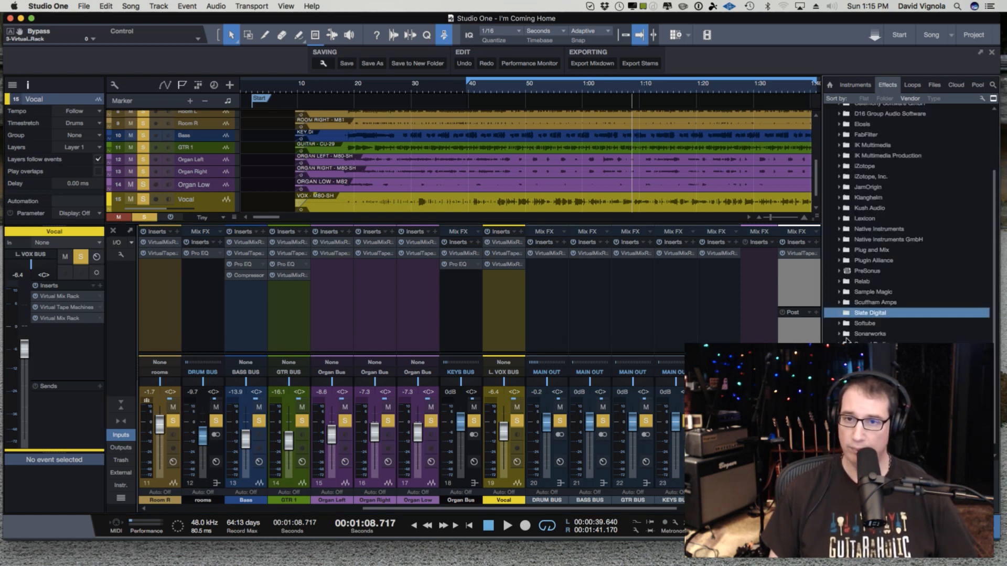
{"action": "left_click", "coordinate": [839, 271]}
{"action": "scroll", "coordinate": [847, 304], "scroll_direction": "down", "scroll_amount": 15}
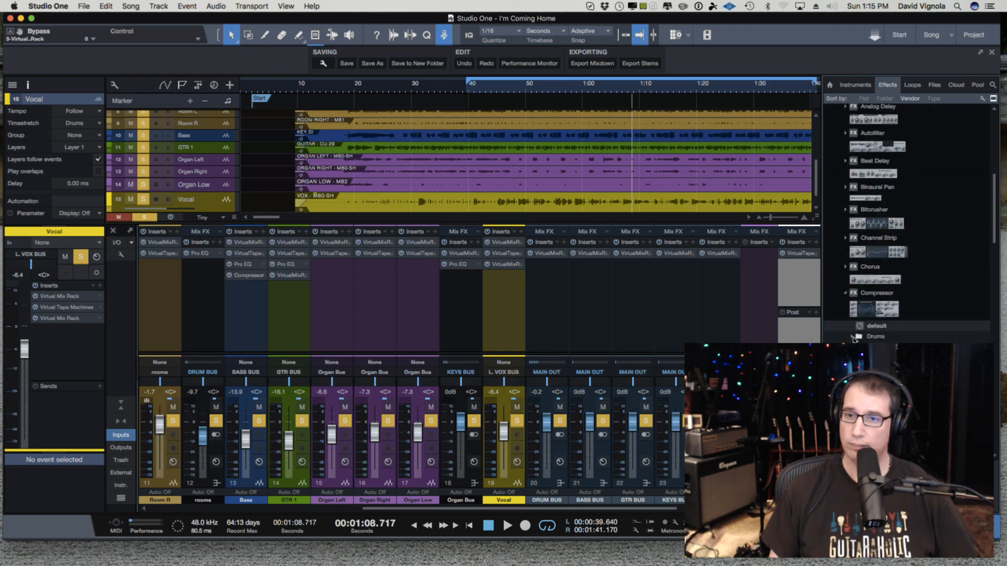
{"action": "scroll", "coordinate": [853, 339], "scroll_direction": "down", "scroll_amount": 10}
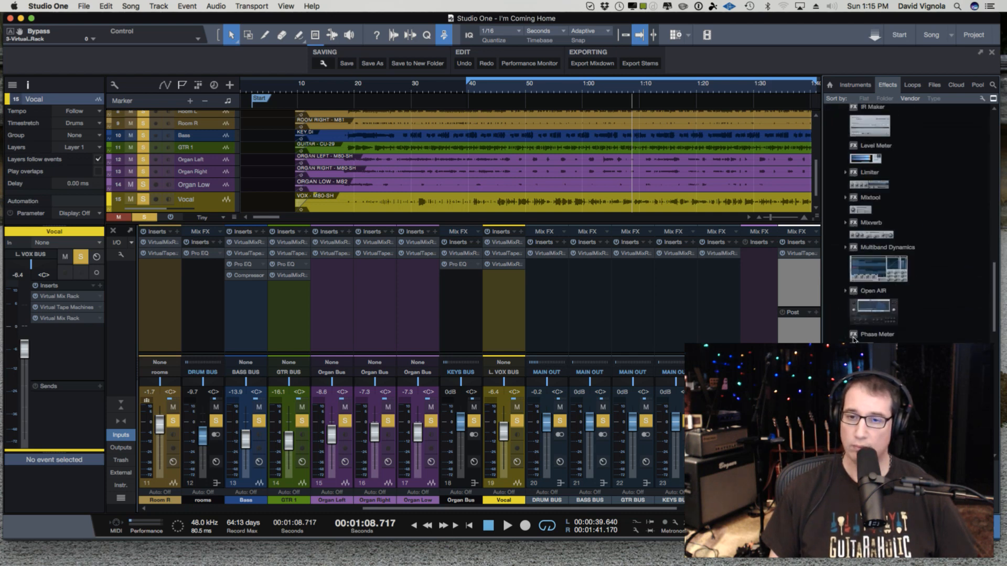
{"action": "scroll", "coordinate": [874, 319], "scroll_direction": "down", "scroll_amount": 3}
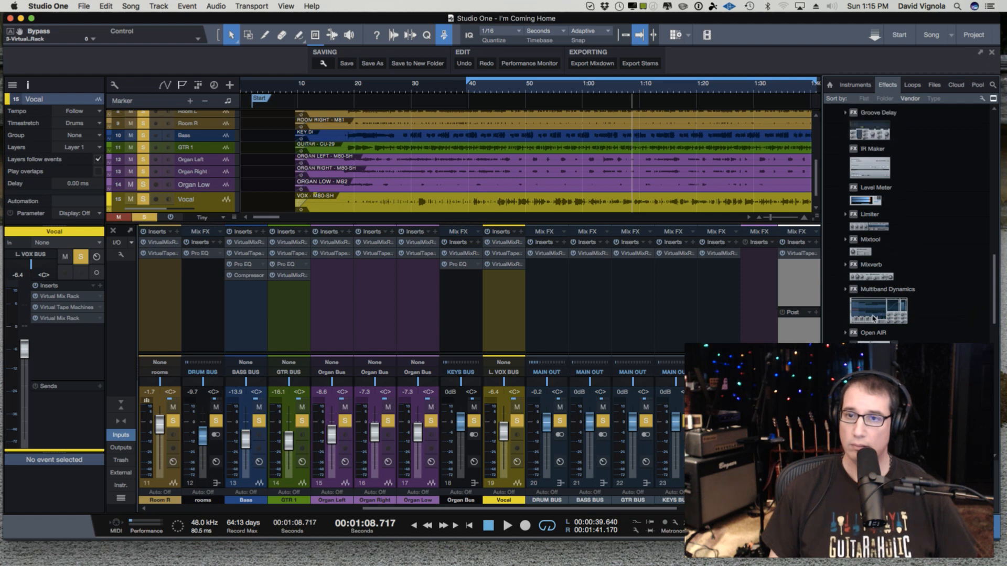
{"action": "scroll", "coordinate": [881, 226], "scroll_direction": "up", "scroll_amount": 5}
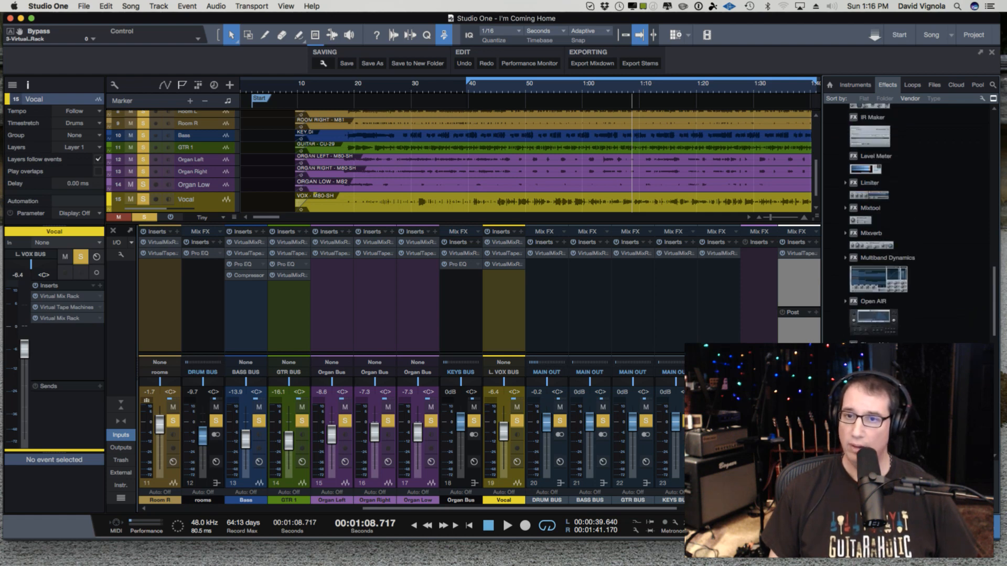
{"action": "scroll", "coordinate": [892, 226], "scroll_direction": "down", "scroll_amount": 14}
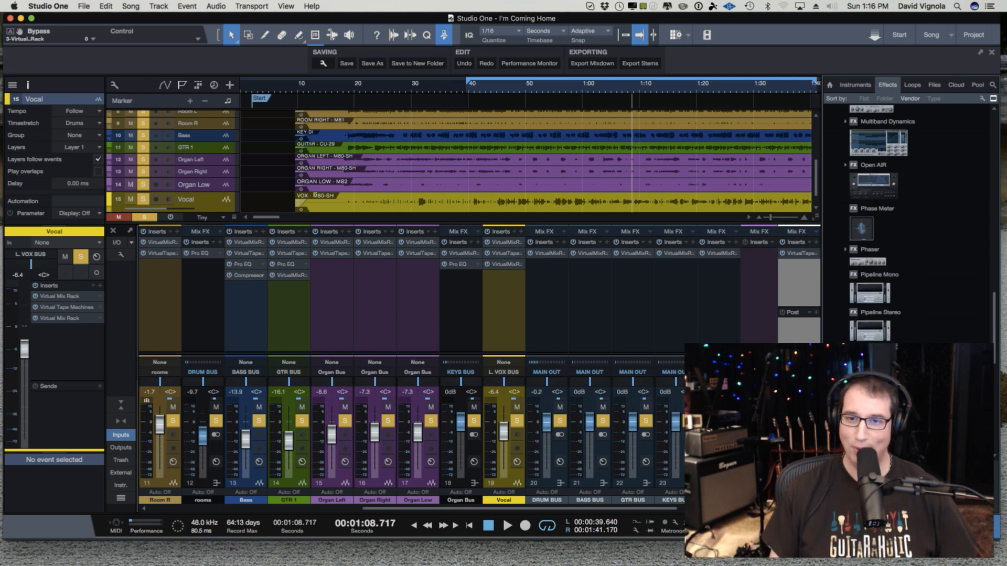
{"action": "left_click_drag", "start_coordinate": [871, 363], "coordinate": [794, 269]}
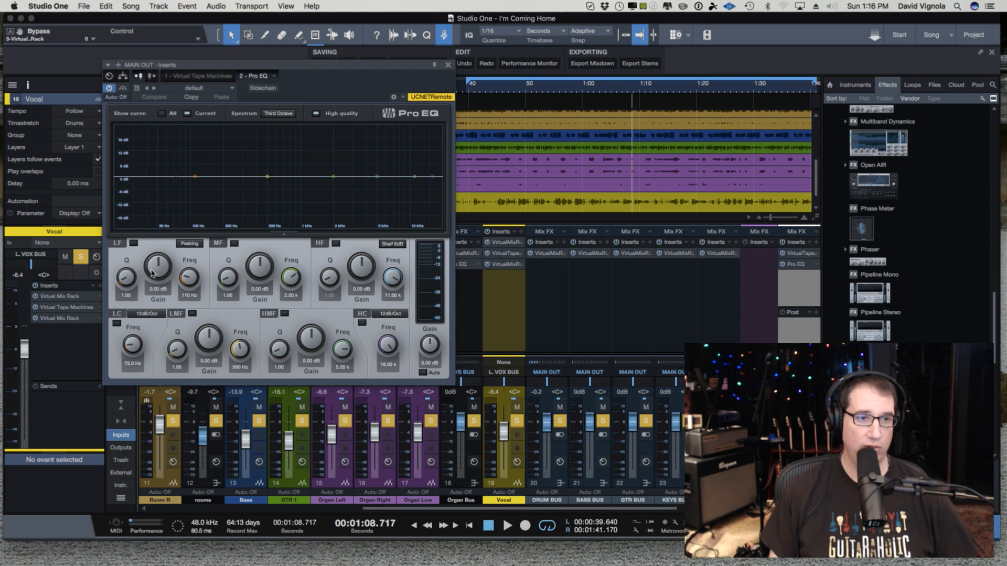
Cut the main output Pro EQ's LF band by 5.28 dB at 122 Hz with a Q of 1.78 during playback
{"action": "mouse_move", "coordinate": [152, 264]}
{"action": "left_mouse_down"}
{"action": "mouse_move", "coordinate": [179, 282]}
{"action": "mouse_move", "coordinate": [133, 269]}
{"action": "mouse_move", "coordinate": [151, 262]}
{"action": "left_mouse_up"}
{"action": "key", "text": "space"}
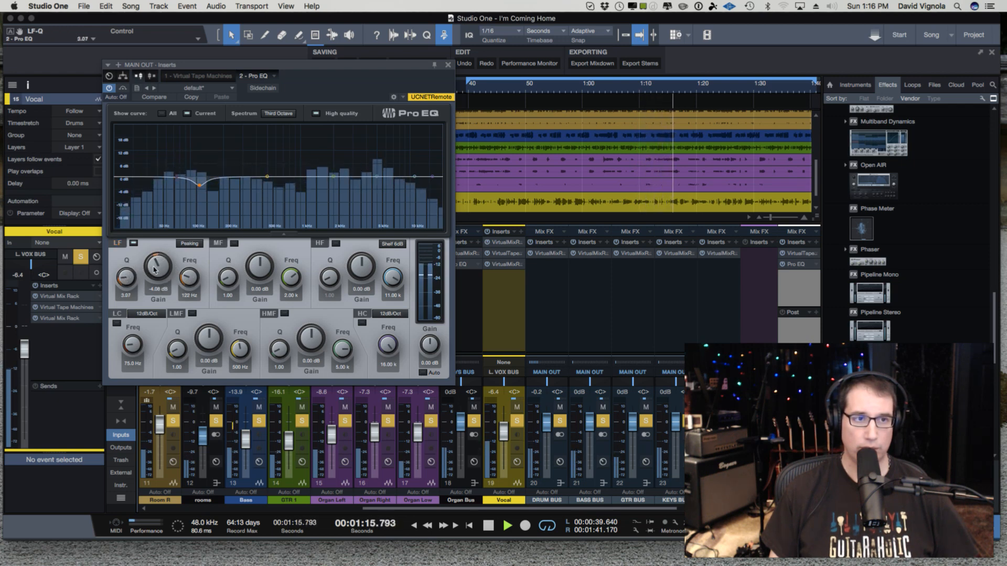
{"action": "left_click_drag", "start_coordinate": [155, 270], "coordinate": [120, 290]}
{"action": "left_click_drag", "start_coordinate": [120, 294], "coordinate": [120, 302]}
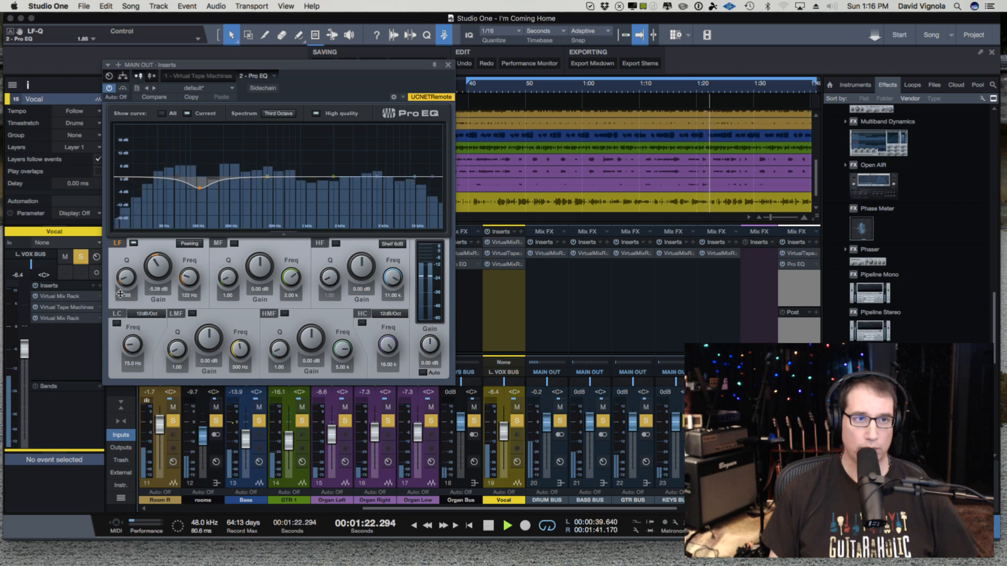
Compare the main output's Pro EQ bypassed and active during playback, and close its plugin window
{"action": "left_click", "coordinate": [122, 89]}
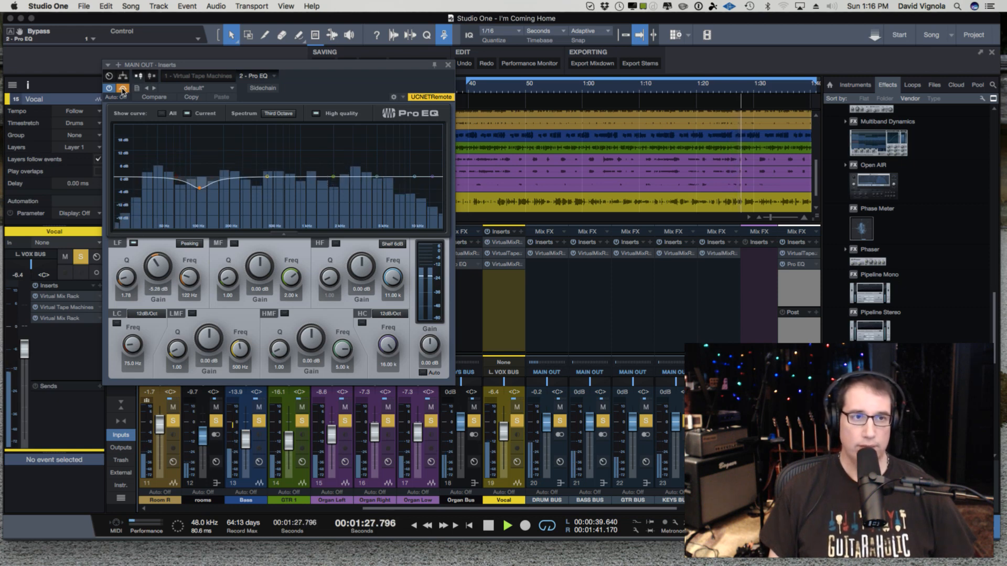
{"action": "left_click", "coordinate": [122, 89]}
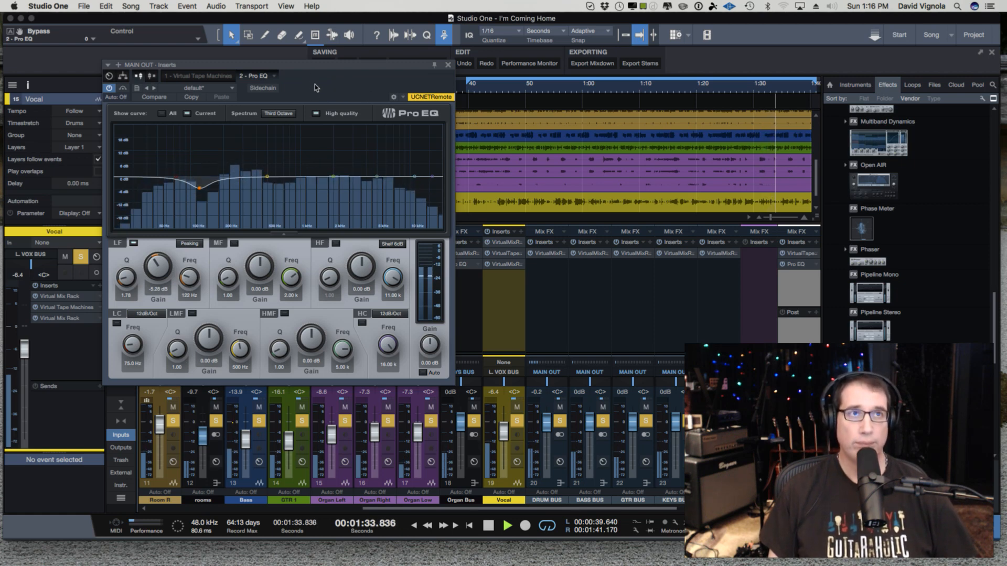
{"action": "key", "text": "space"}
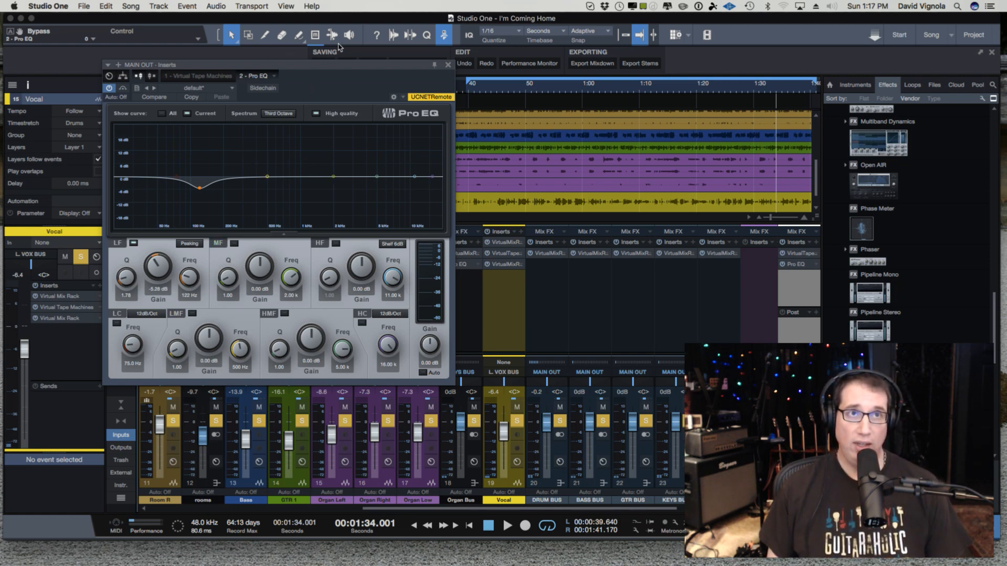
{"action": "left_click", "coordinate": [448, 65]}
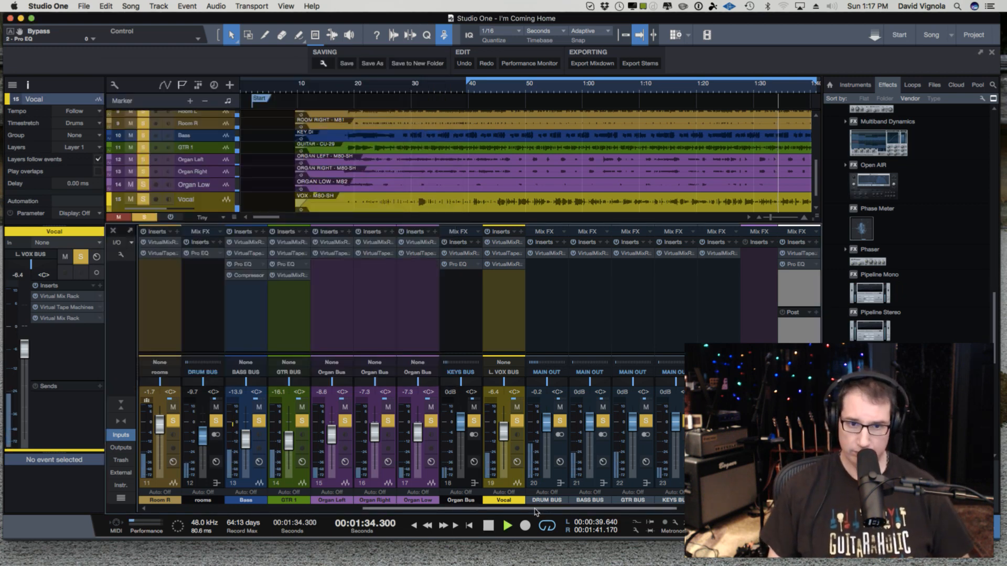
Rebalance the mix during playback by setting the Kicks bus fader to -3.5, Bass to -17.5 and GTR 1 to -12.4
{"action": "left_click_drag", "start_coordinate": [538, 513], "coordinate": [335, 498]}
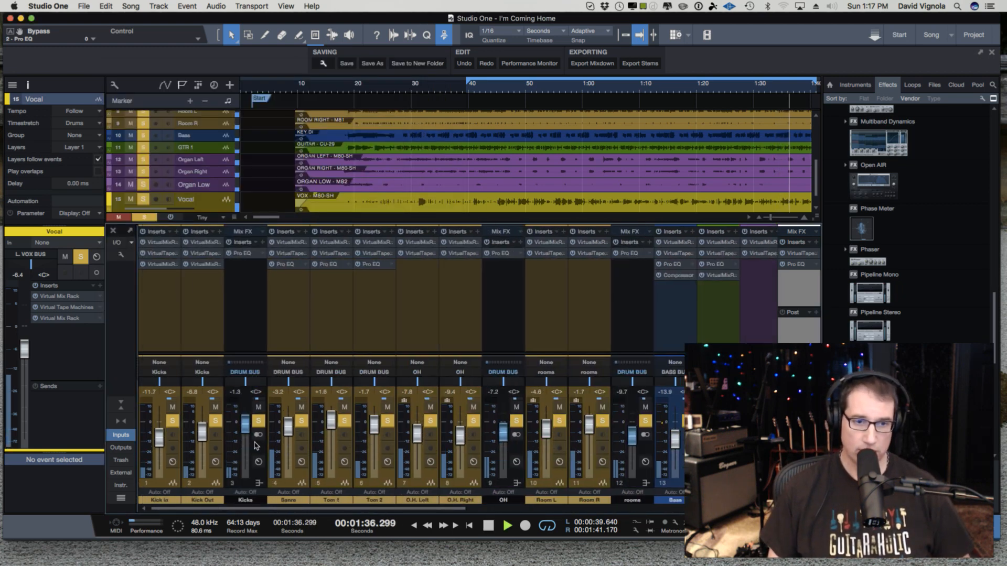
{"action": "left_click_drag", "start_coordinate": [245, 427], "coordinate": [245, 442]}
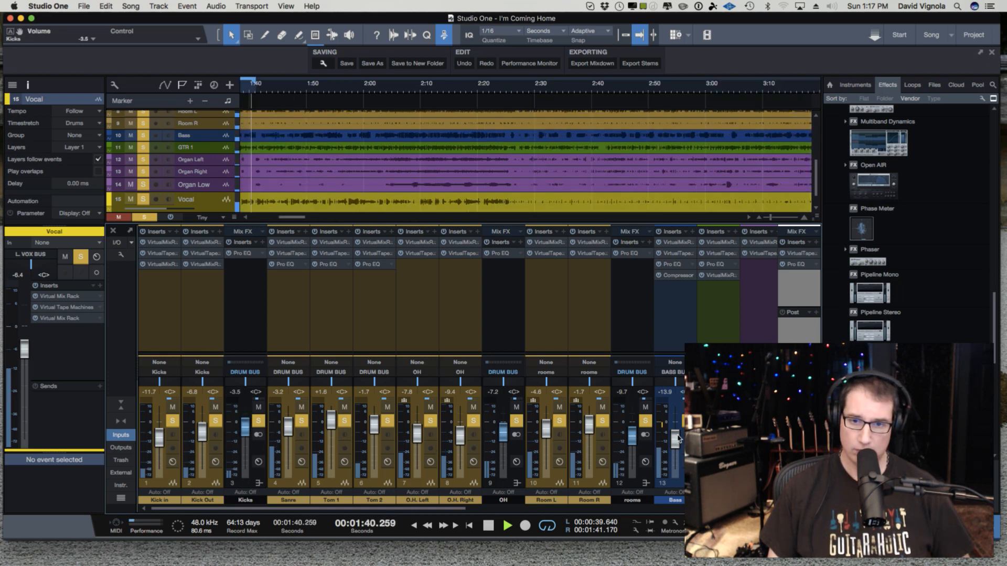
{"action": "left_click_drag", "start_coordinate": [678, 442], "coordinate": [718, 439]}
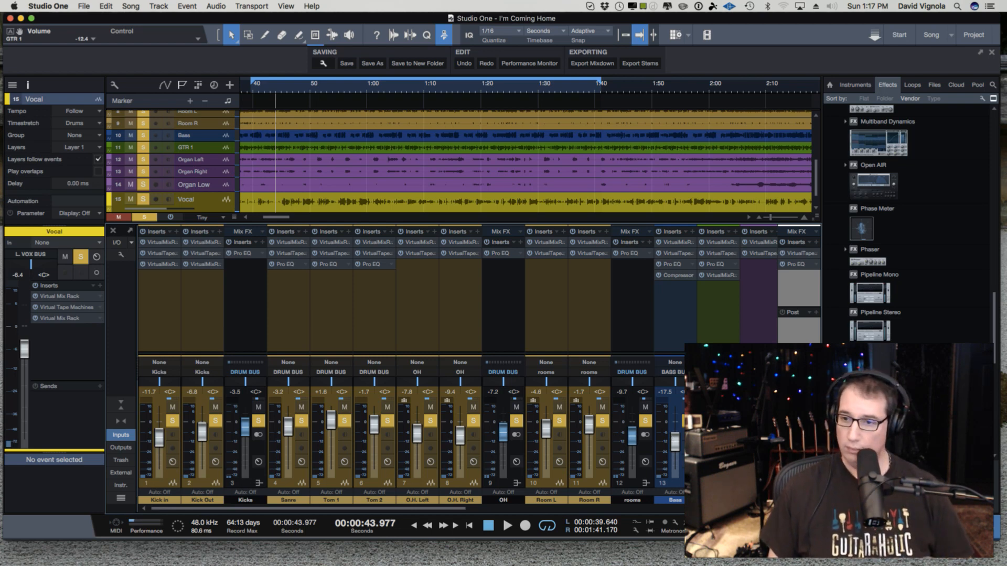
{"action": "left_click_drag", "start_coordinate": [440, 509], "coordinate": [633, 540]}
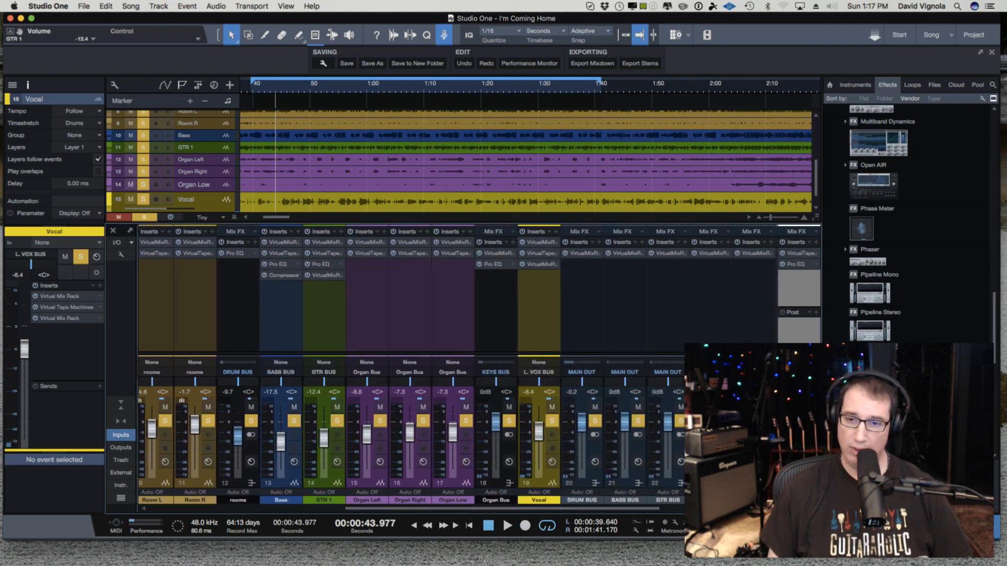
Hide the effects browser and save the song, with the Vocal channel selected
{"action": "left_click", "coordinate": [993, 534]}
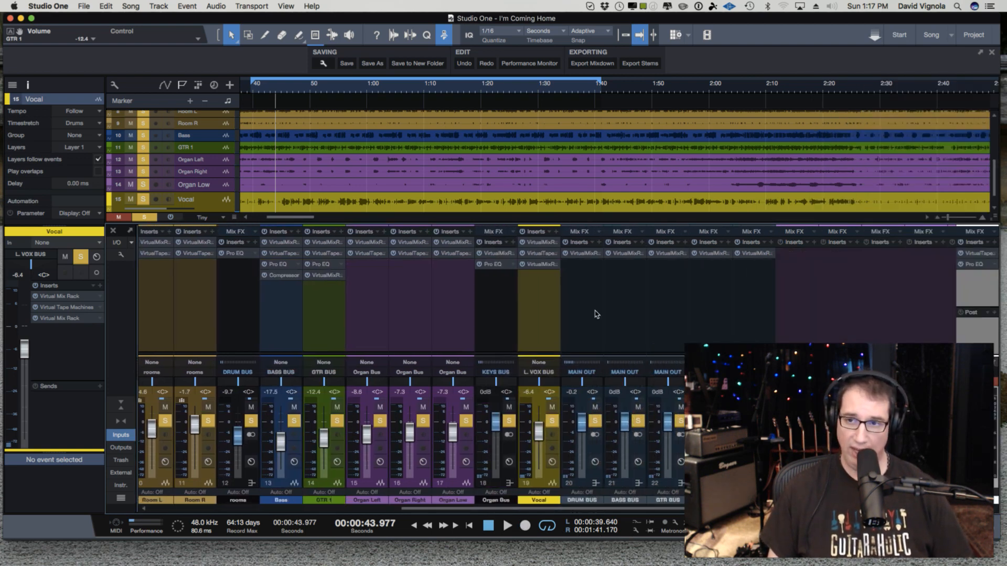
{"action": "key", "text": "super+s"}
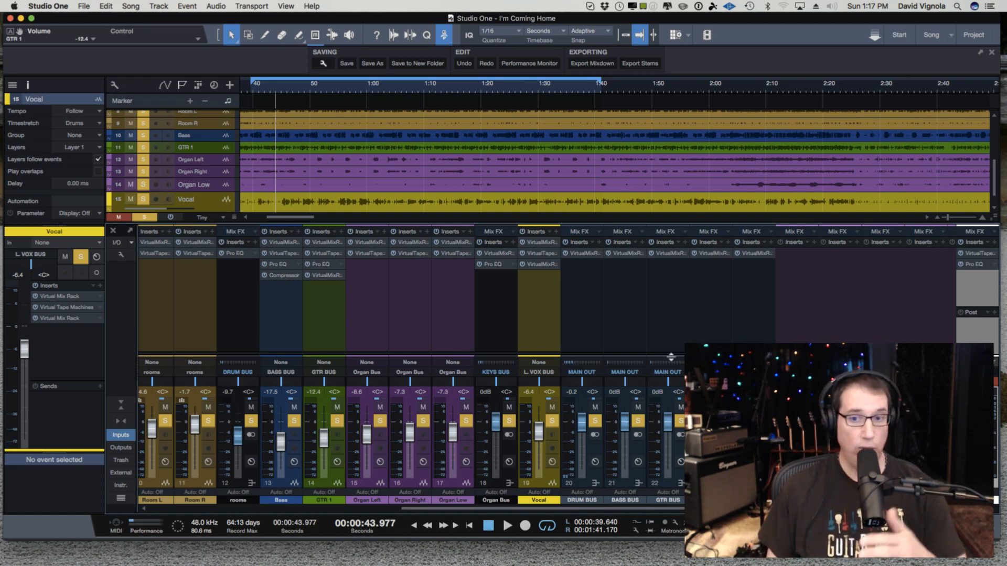
{"action": "left_click", "coordinate": [551, 484]}
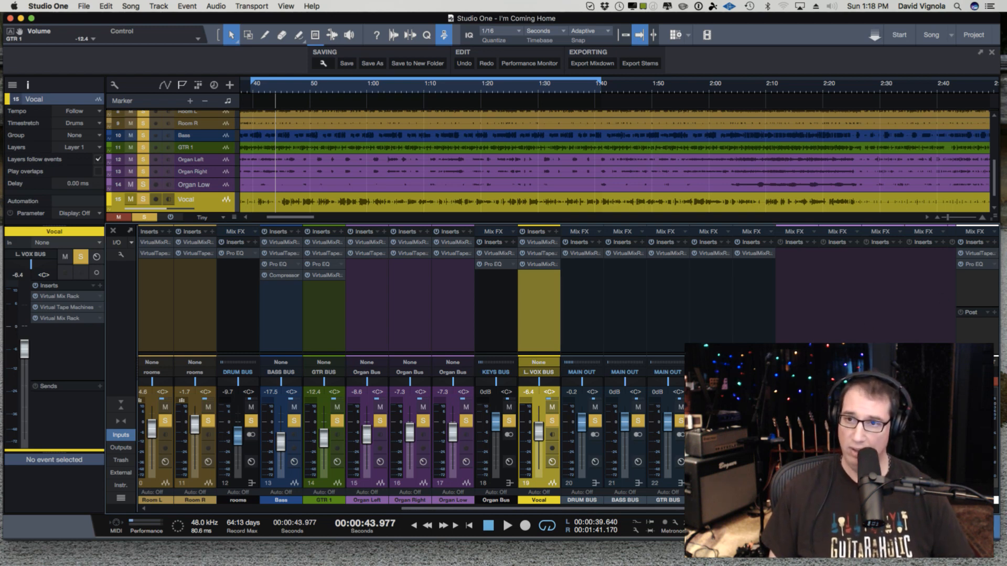
Find VBC FG-Red among the Slate Digital effects and insert it on the main output after Pro EQ
{"action": "key", "text": "F5"}
{"action": "scroll", "coordinate": [875, 334], "scroll_direction": "down", "scroll_amount": 5}
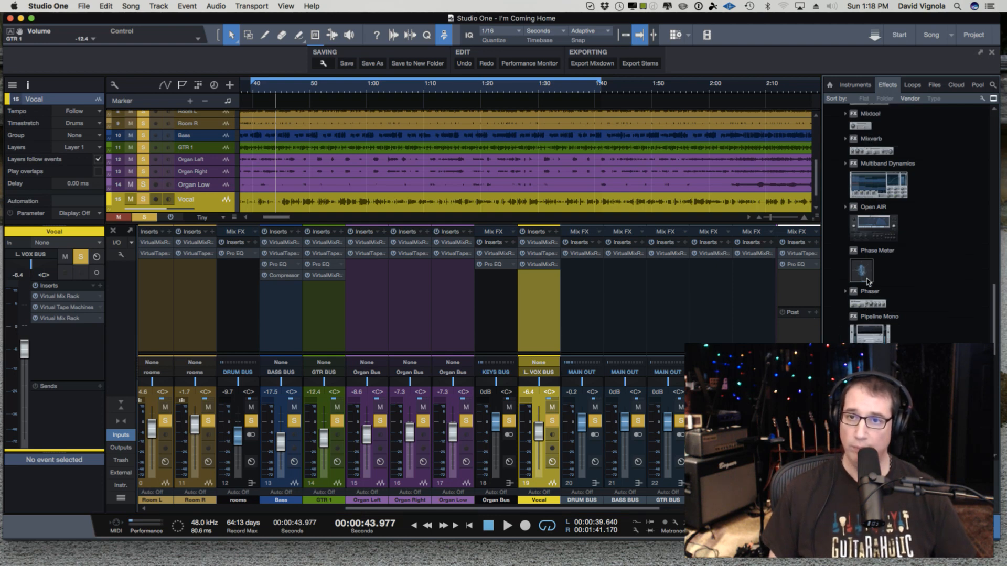
{"action": "scroll", "coordinate": [856, 241], "scroll_direction": "down", "scroll_amount": 2}
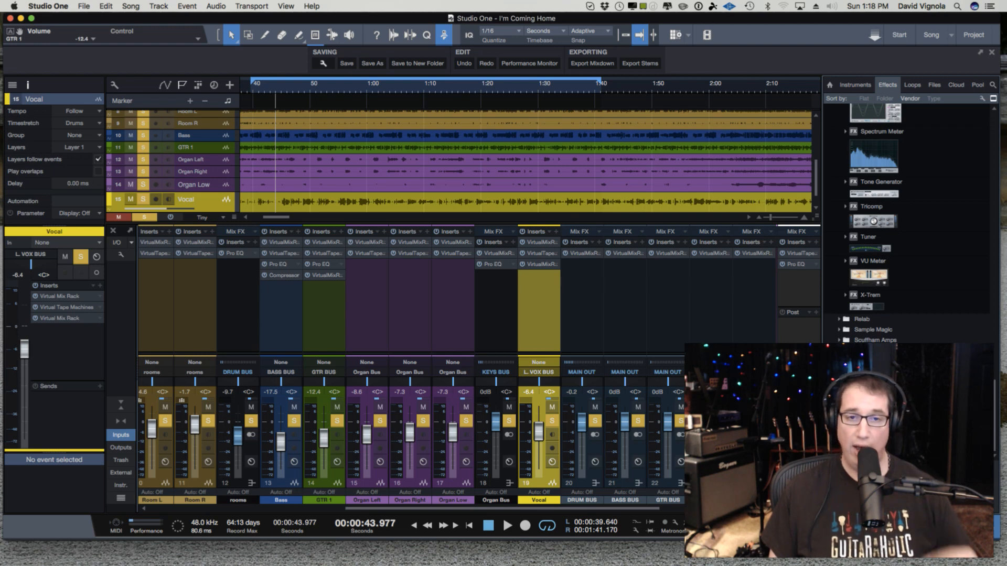
{"action": "scroll", "coordinate": [881, 226], "scroll_direction": "up", "scroll_amount": 1}
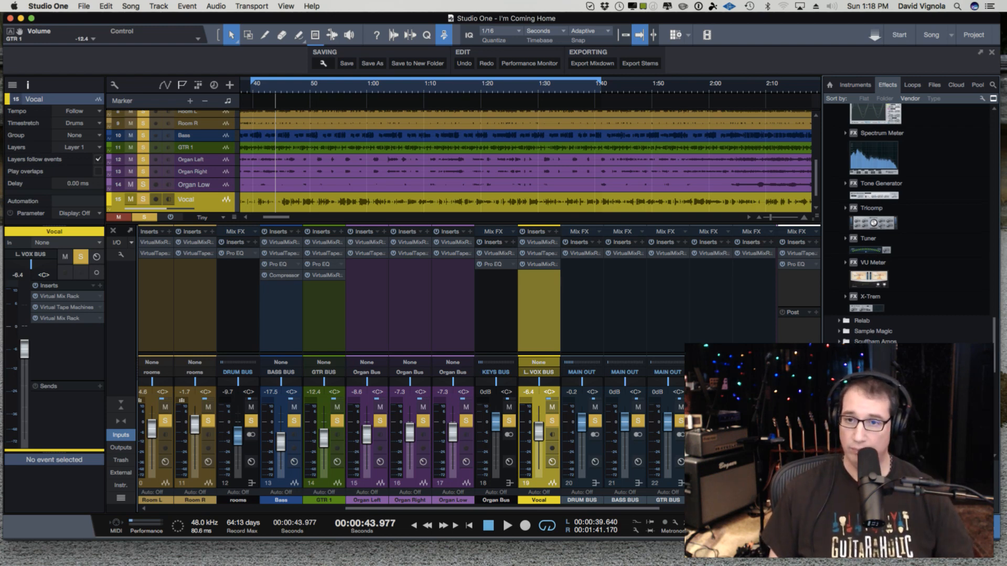
{"action": "scroll", "coordinate": [907, 225], "scroll_direction": "down", "scroll_amount": 5}
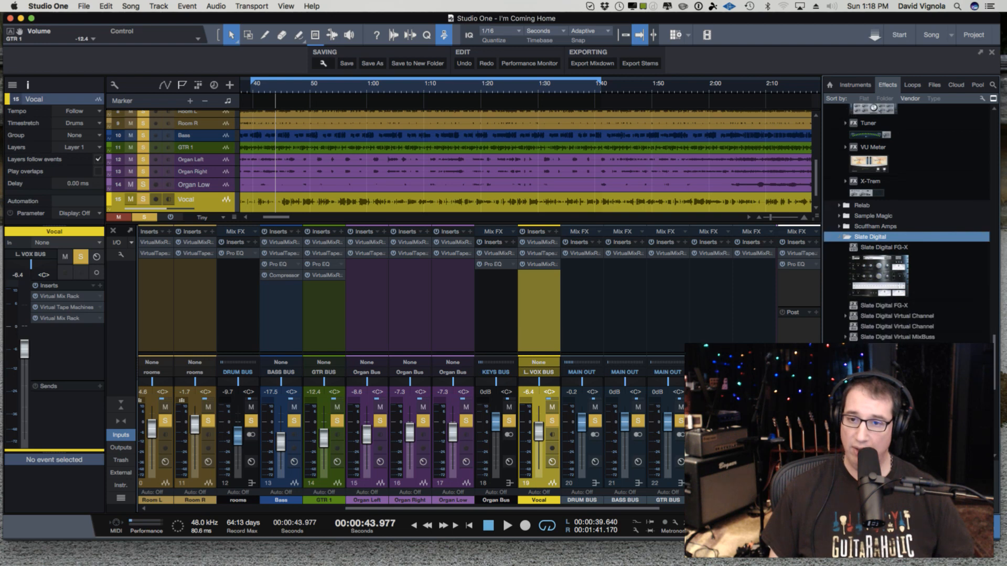
{"action": "scroll", "coordinate": [907, 226], "scroll_direction": "down", "scroll_amount": 2}
{"action": "left_click_drag", "start_coordinate": [878, 364], "coordinate": [806, 285]}
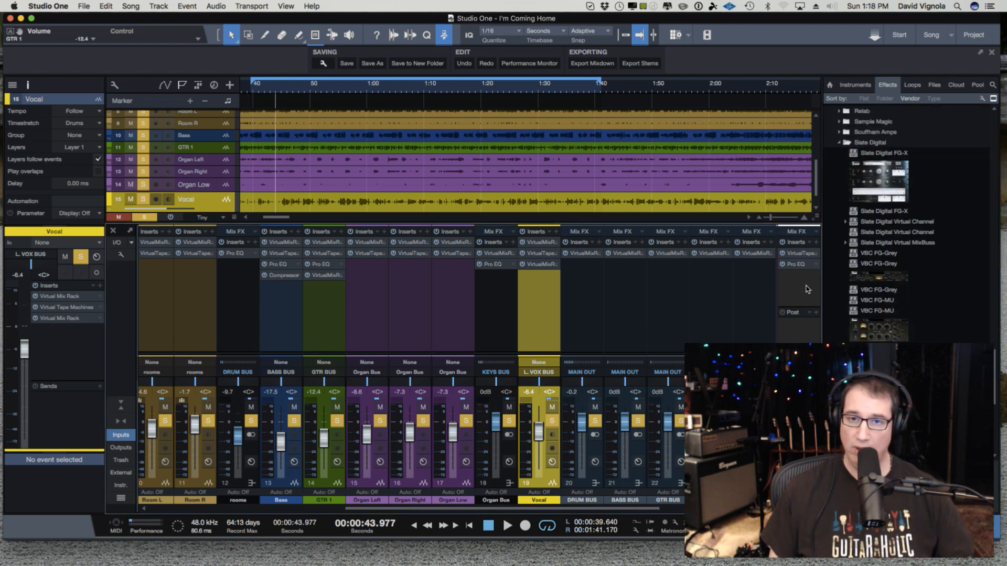
{"action": "left_click_drag", "start_coordinate": [431, 69], "coordinate": [429, 160]}
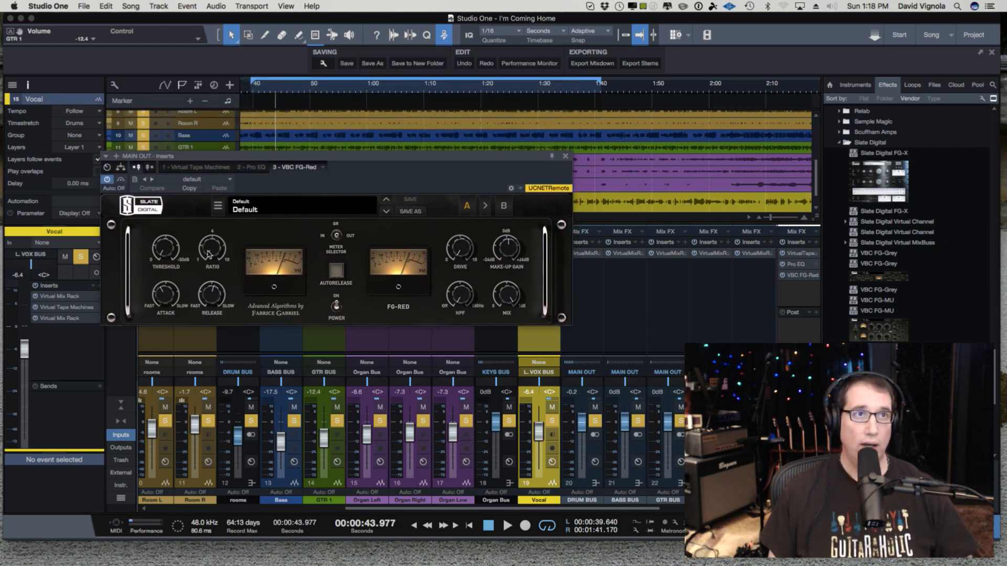
Set the main output's FG-Red compressor to ratio 2.0, attack 7.4, release 2.8 and drive 4.9
{"action": "left_click_drag", "start_coordinate": [207, 252], "coordinate": [201, 225]}
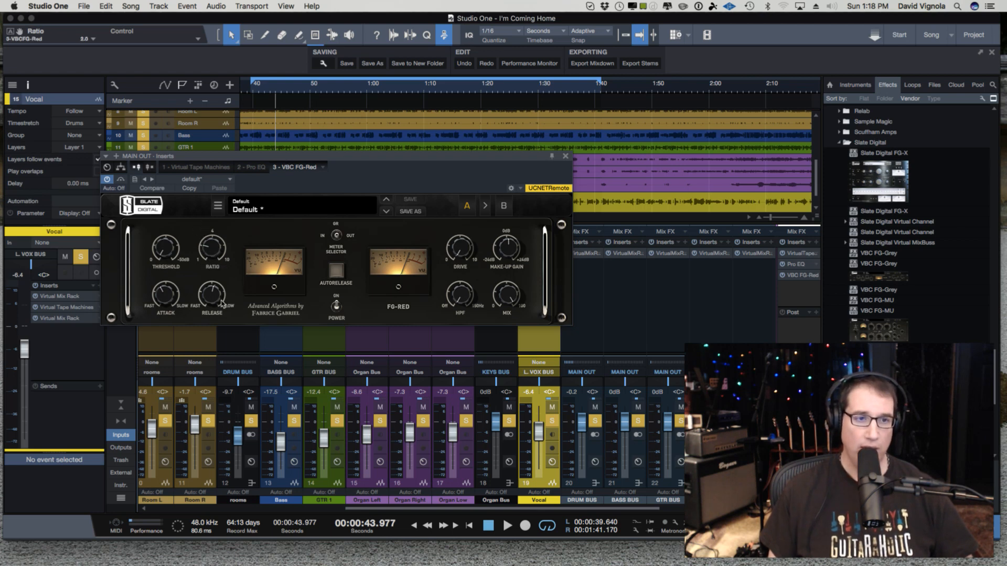
{"action": "left_click_drag", "start_coordinate": [159, 295], "coordinate": [160, 299]}
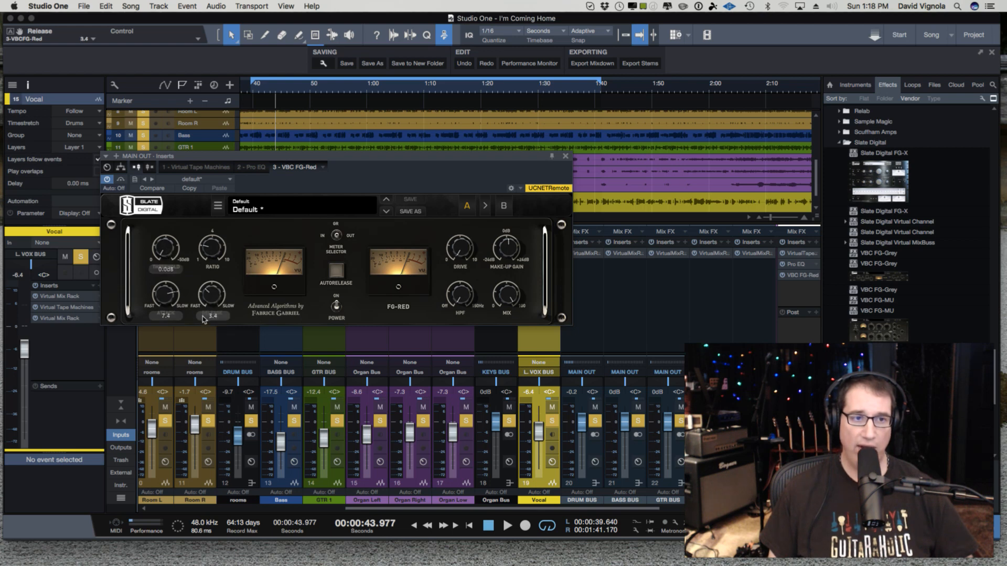
{"action": "left_click_drag", "start_coordinate": [211, 298], "coordinate": [203, 327]}
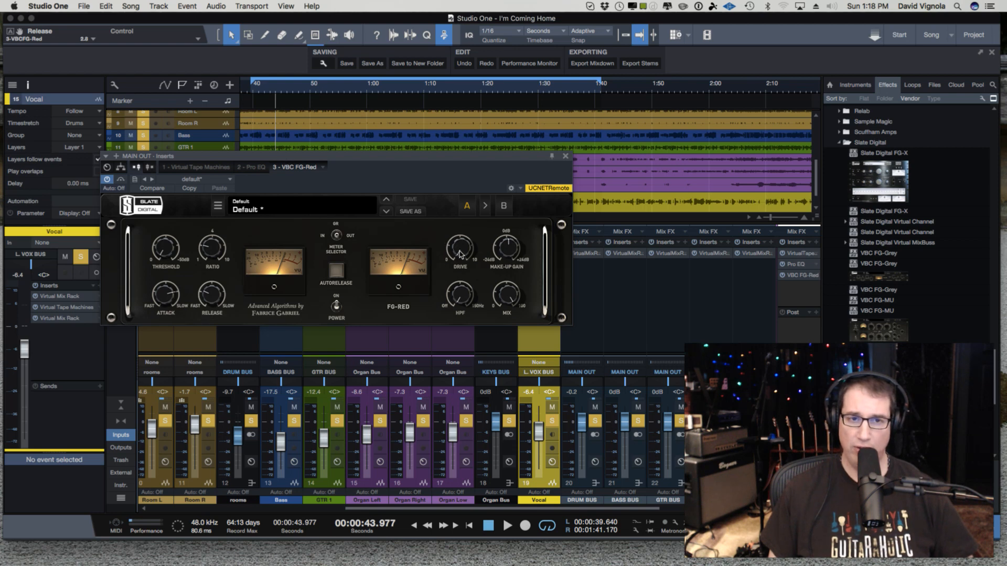
{"action": "left_click_drag", "start_coordinate": [459, 255], "coordinate": [462, 246]}
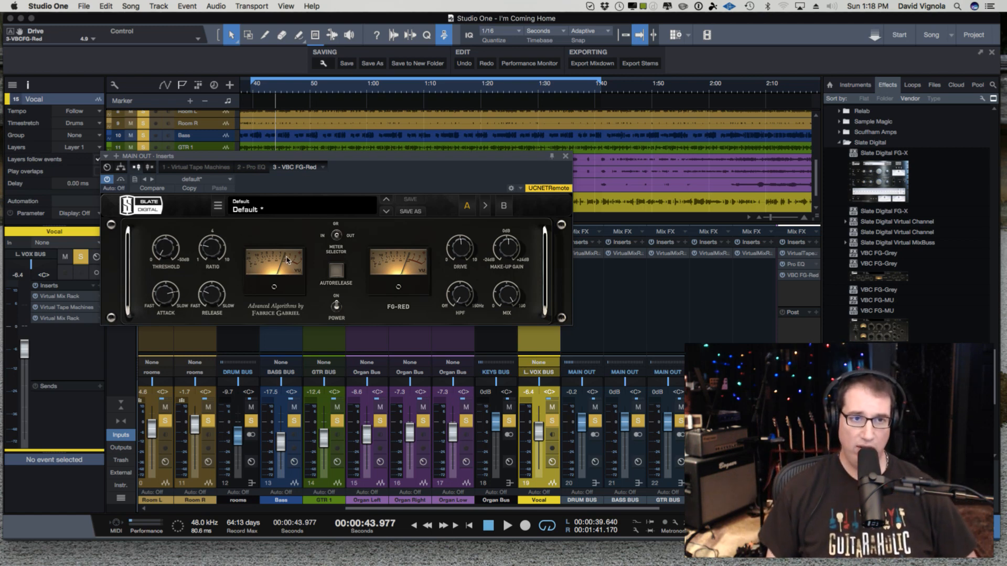
During playback, set the FG-Red threshold to -15.1 dB, make-up gain to 1.0 dB and drive to 6.3
{"action": "key", "text": "space"}
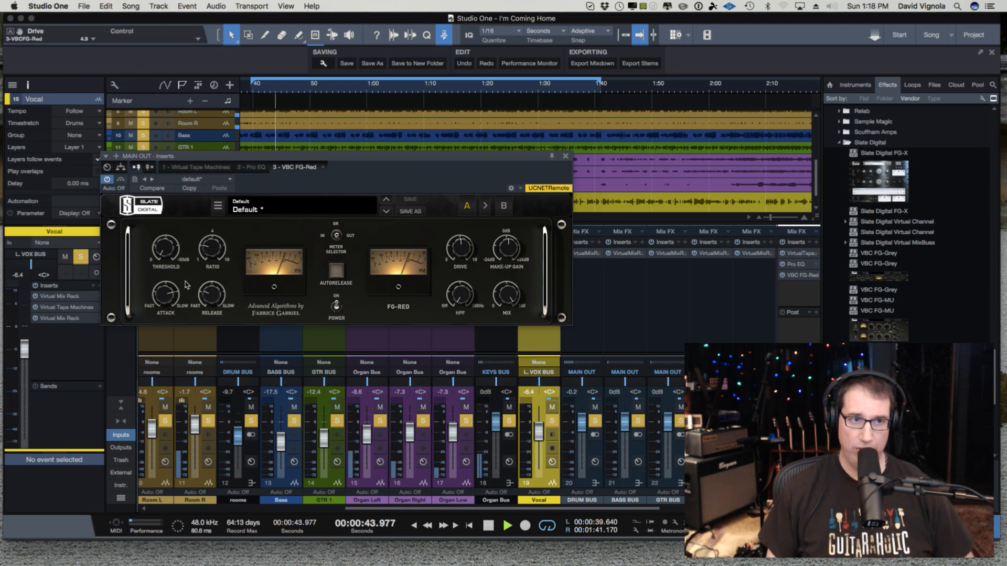
{"action": "mouse_move", "coordinate": [158, 253]}
{"action": "left_mouse_down"}
{"action": "mouse_move", "coordinate": [160, 218]}
{"action": "mouse_move", "coordinate": [160, 241]}
{"action": "left_mouse_up"}
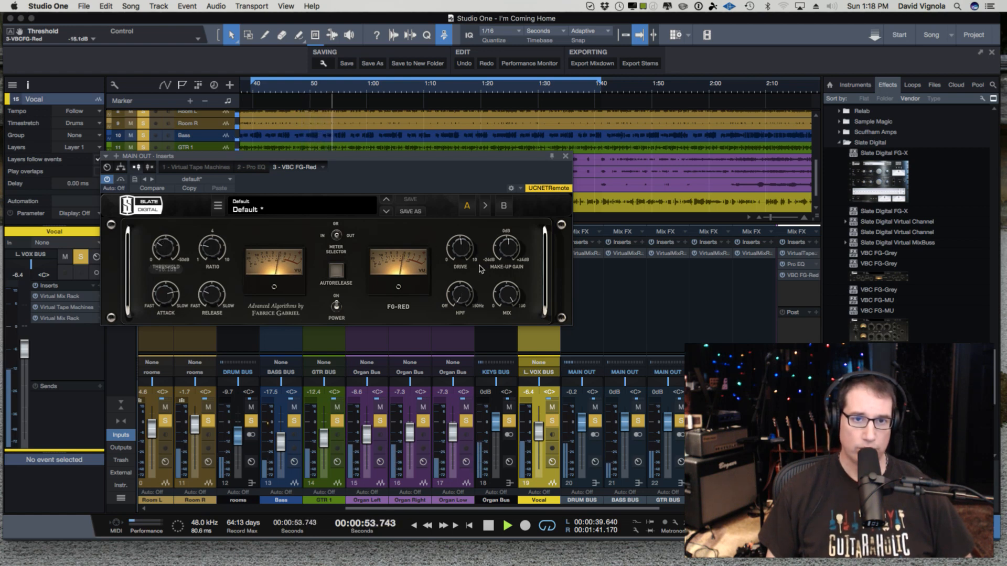
{"action": "left_click_drag", "start_coordinate": [503, 249], "coordinate": [504, 245]}
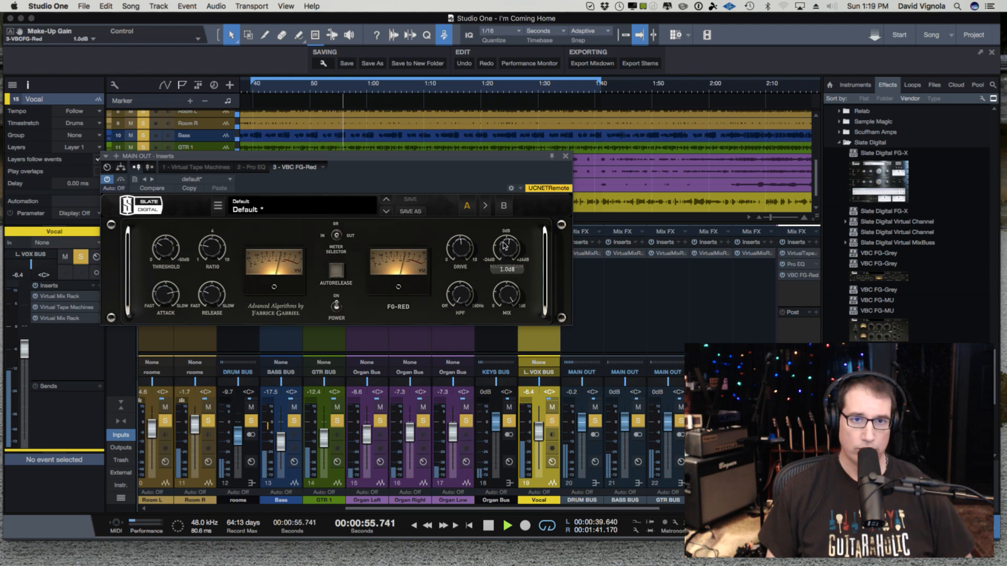
{"action": "left_click", "coordinate": [459, 247]}
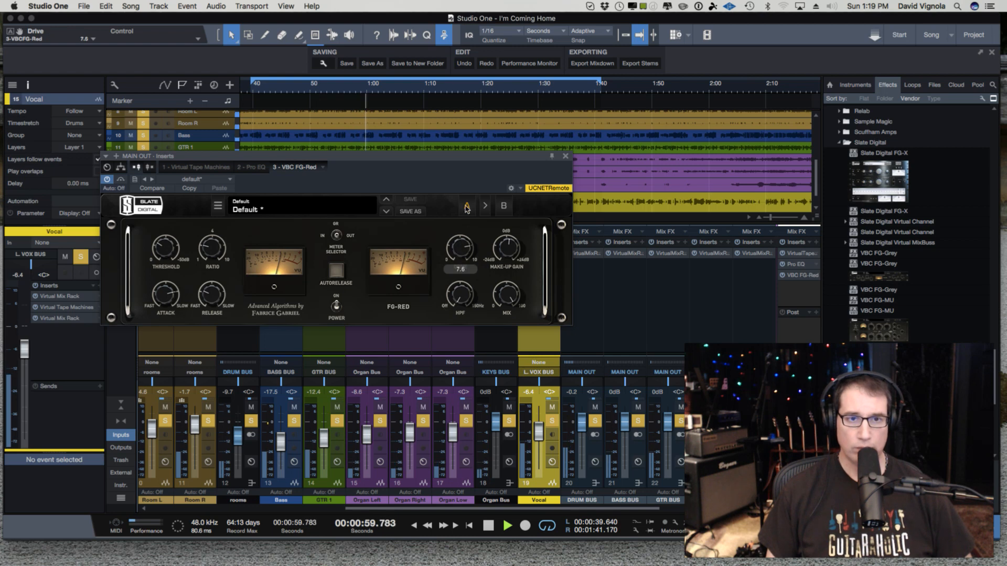
{"action": "left_click_drag", "start_coordinate": [466, 207], "coordinate": [463, 229]}
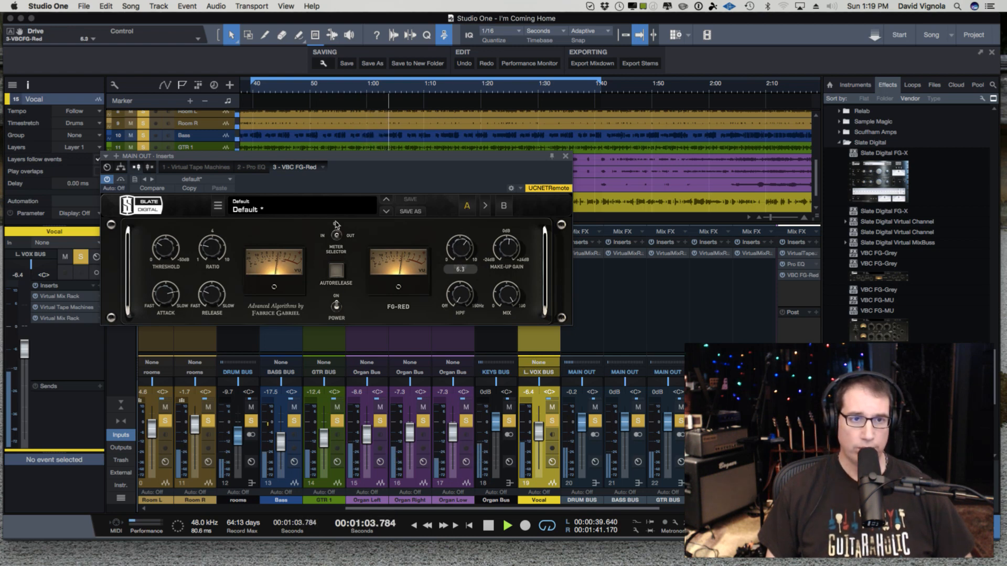
Compare the main output's FG-Red compressor bypassed and active during playback, and stop playback
{"action": "left_click", "coordinate": [337, 309]}
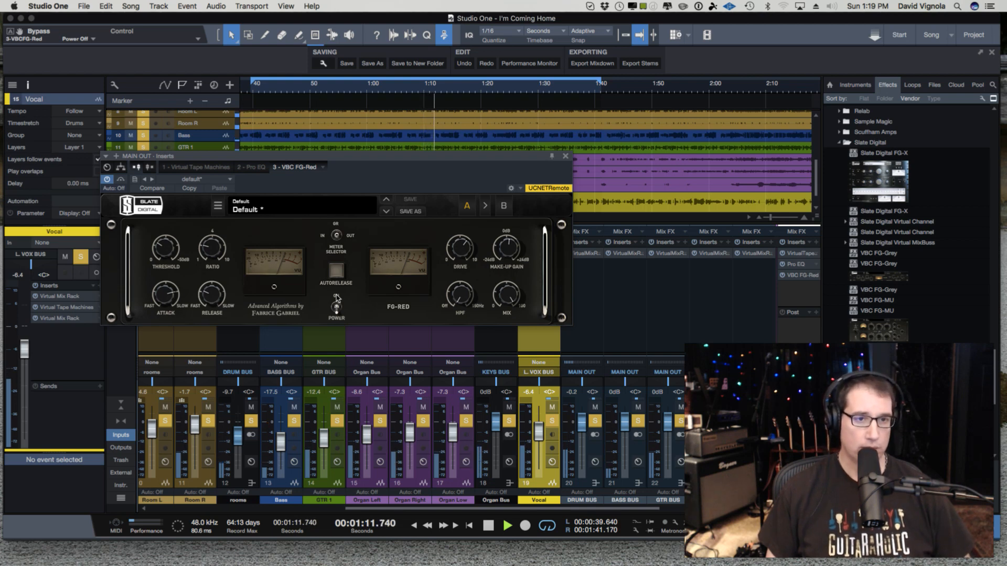
{"action": "left_click", "coordinate": [336, 304]}
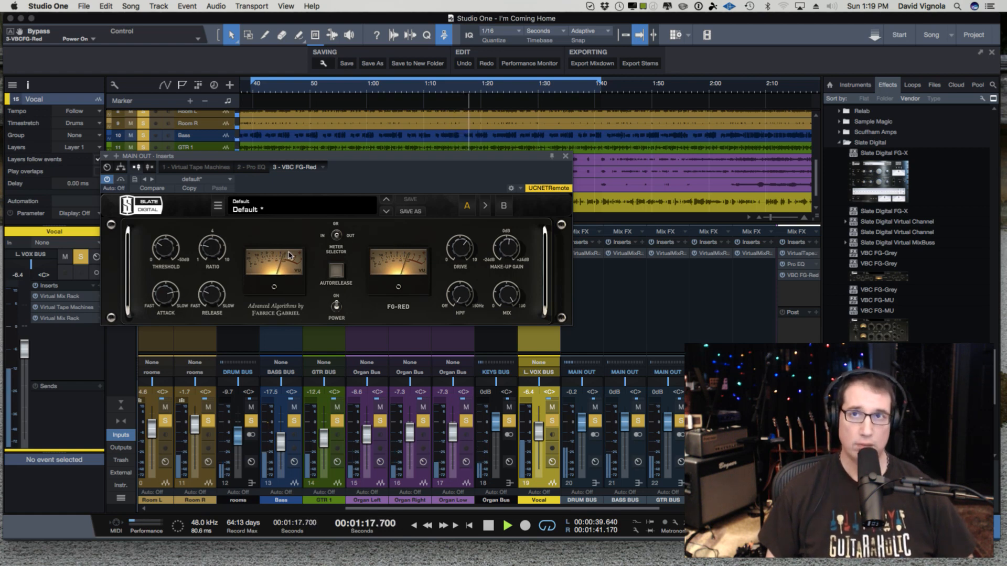
{"action": "key", "text": "space"}
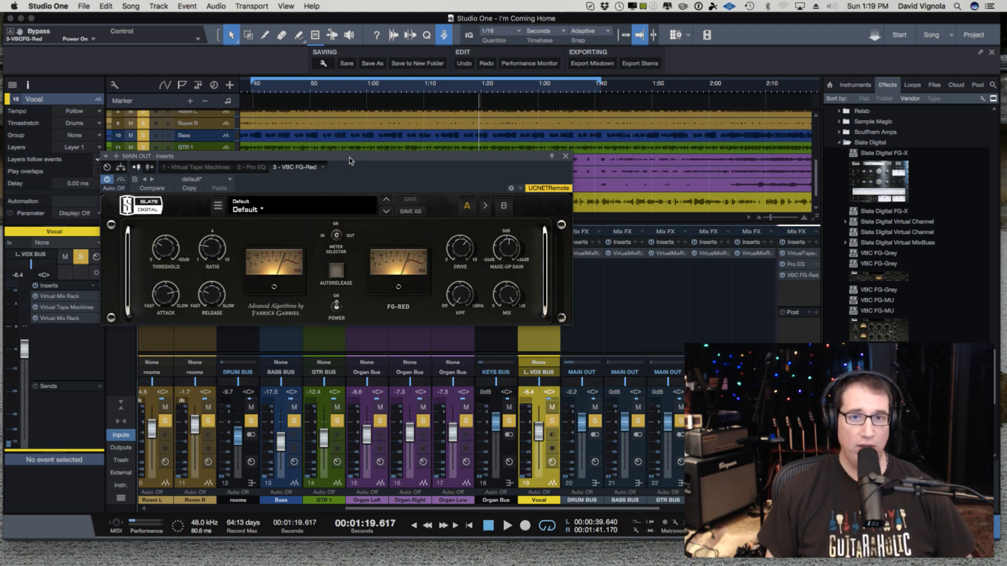
Hide the effects browser, close the FG-Red plugin window and save the song
{"action": "left_click_drag", "start_coordinate": [350, 160], "coordinate": [337, 181]}
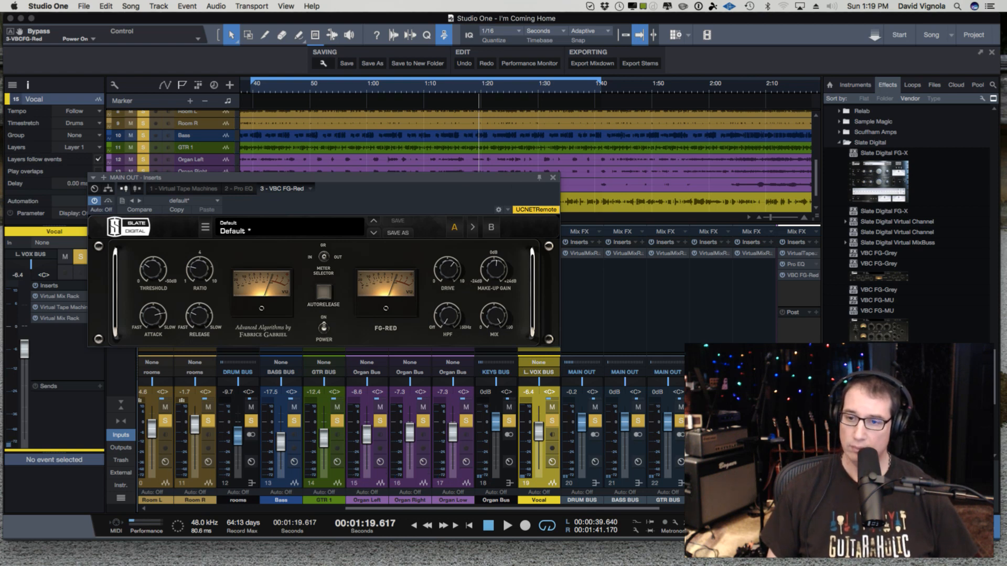
{"action": "key", "text": "F5"}
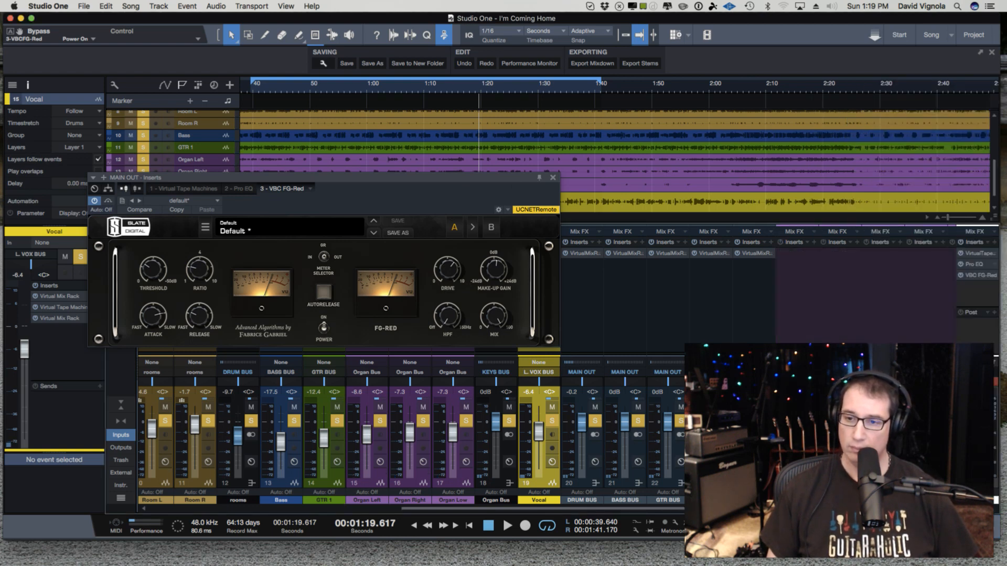
{"action": "left_click", "coordinate": [552, 178]}
{"action": "key", "text": "super+s"}
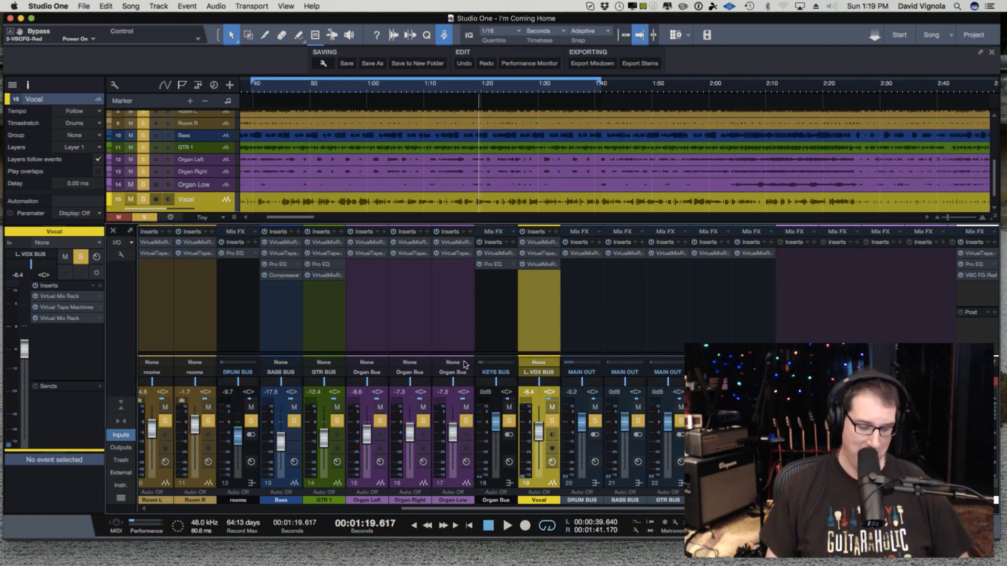
Turn off looping and zoom the arrangement out to show the whole song, with more drum channels visible in the console
{"action": "key", "text": "w"}
{"action": "key", "text": "w"}
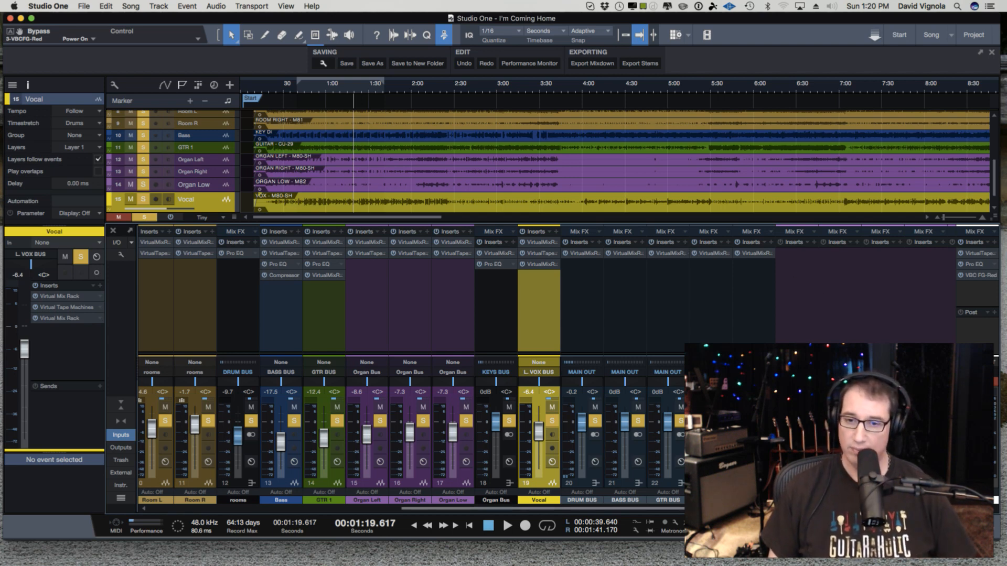
{"action": "scroll", "coordinate": [638, 508], "scroll_direction": "left", "scroll_amount": 2}
{"action": "left_click_drag", "start_coordinate": [638, 508], "coordinate": [427, 504]}
{"action": "scroll", "coordinate": [404, 495], "scroll_direction": "right", "scroll_amount": 5}
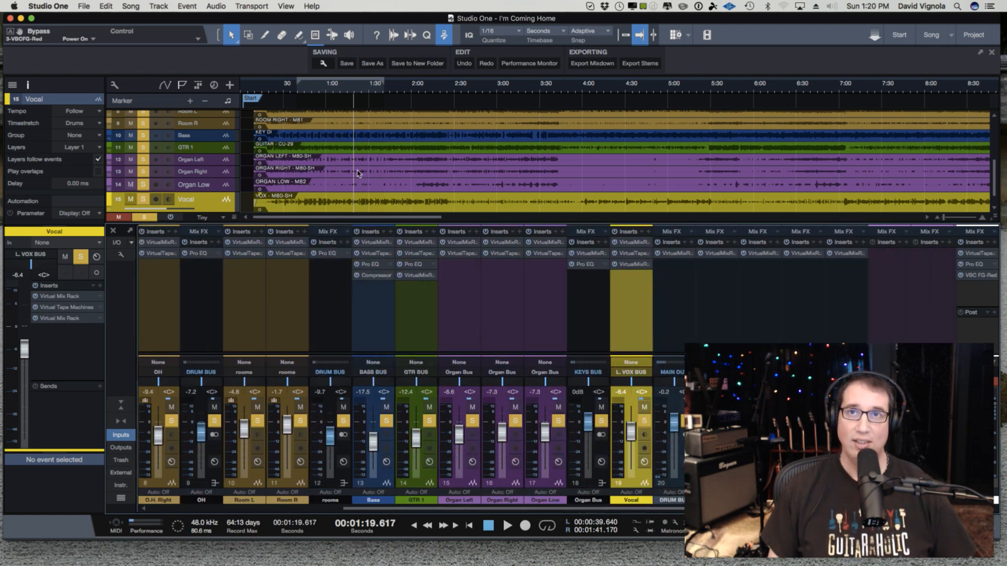
Minimize the song window and switch to the ongoing Skype call
{"action": "left_click", "coordinate": [21, 19]}
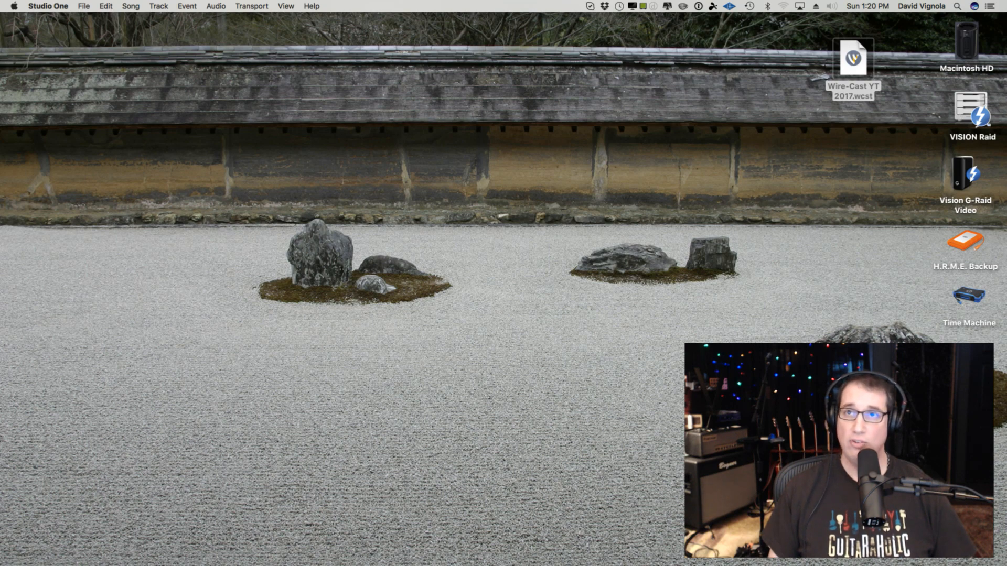
{"action": "key", "text": "super+Tab"}
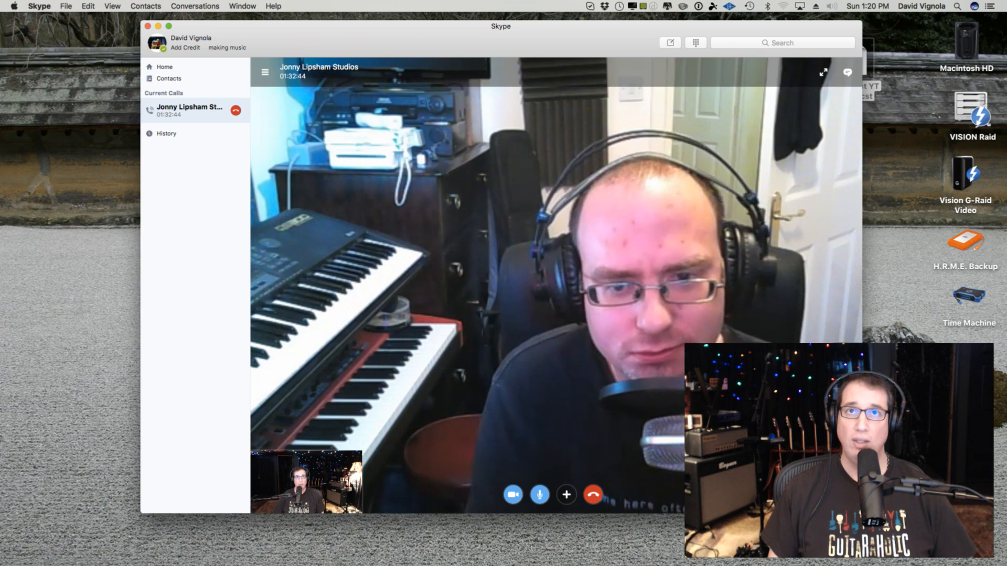
{"action": "key", "text": "super+Tab"}
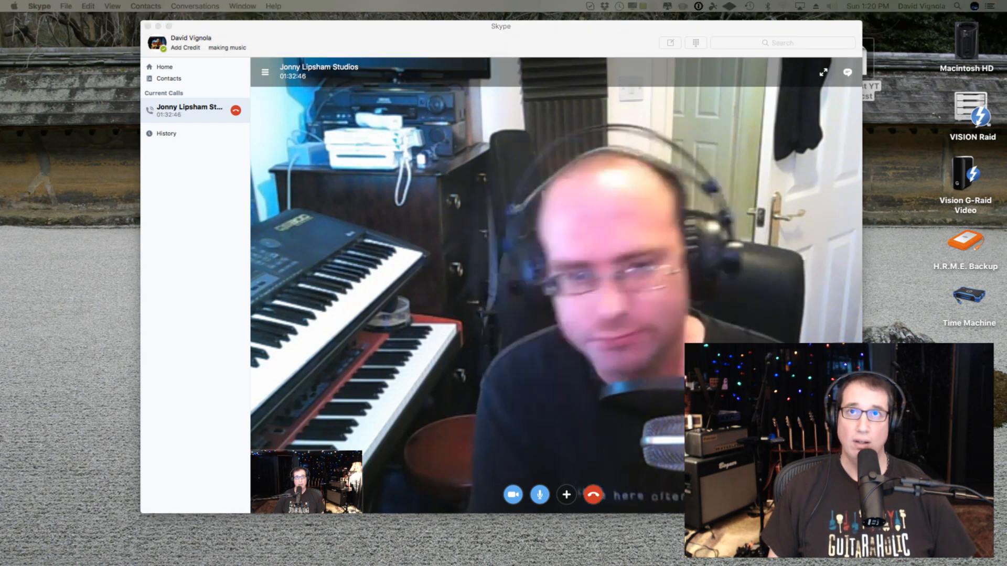